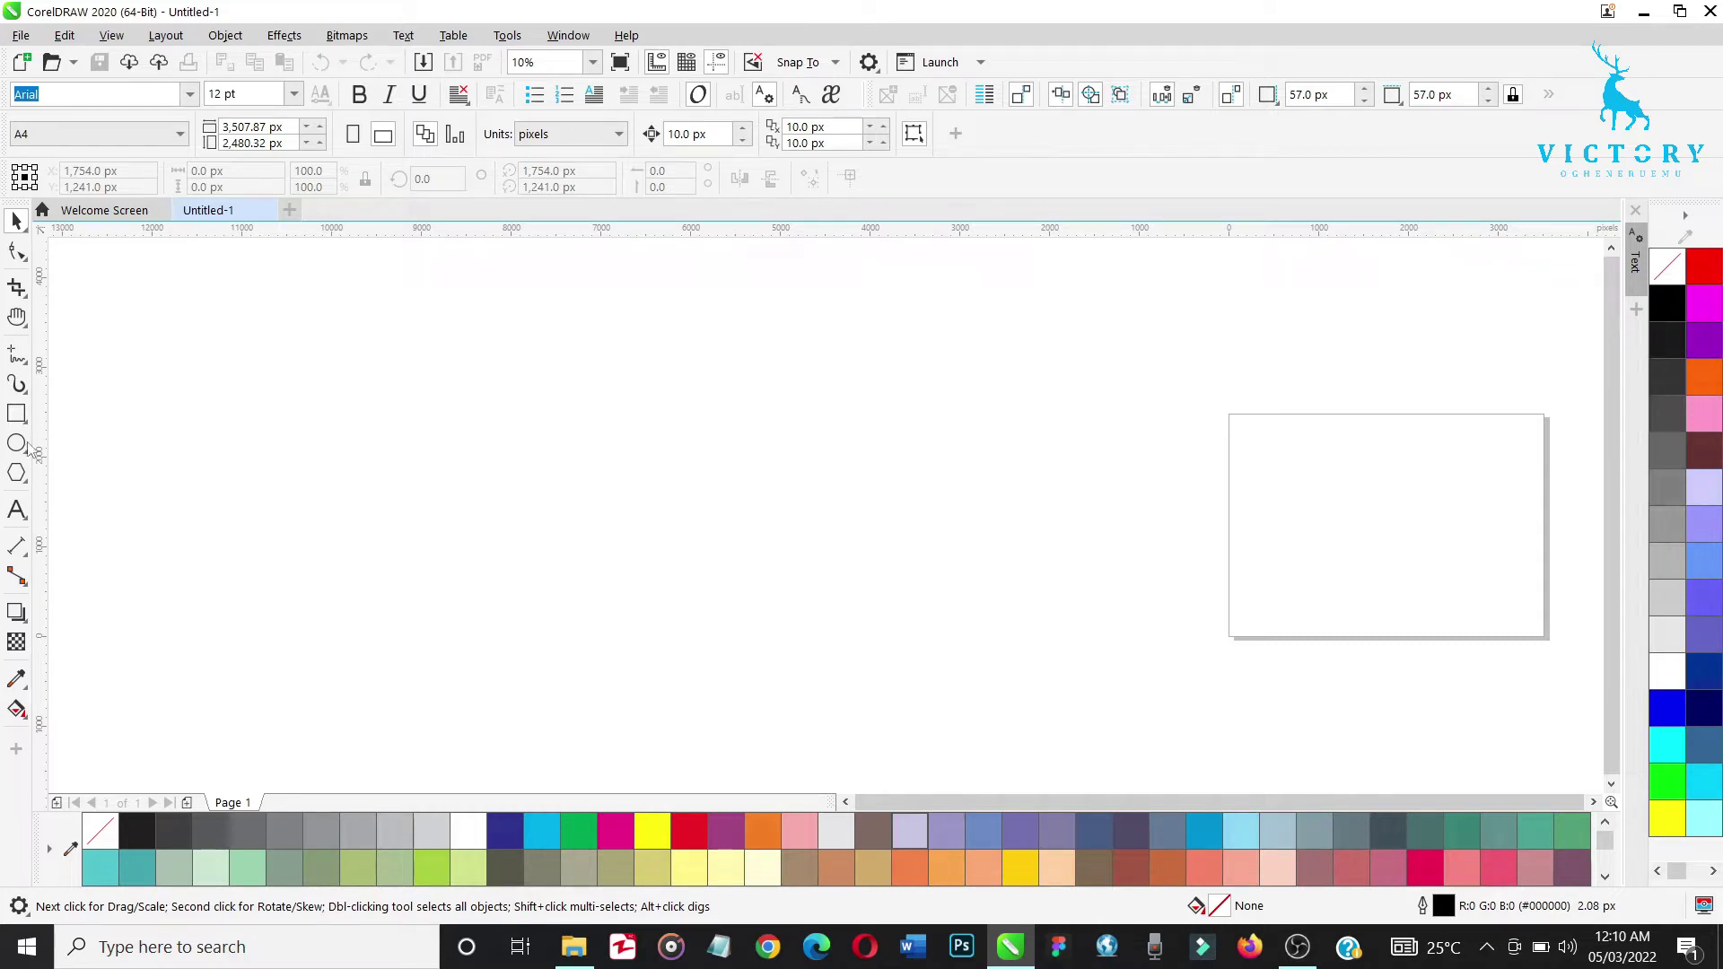
Draw a rectangle well to the left of the page and set its width and height to 1000 px
click(17, 415)
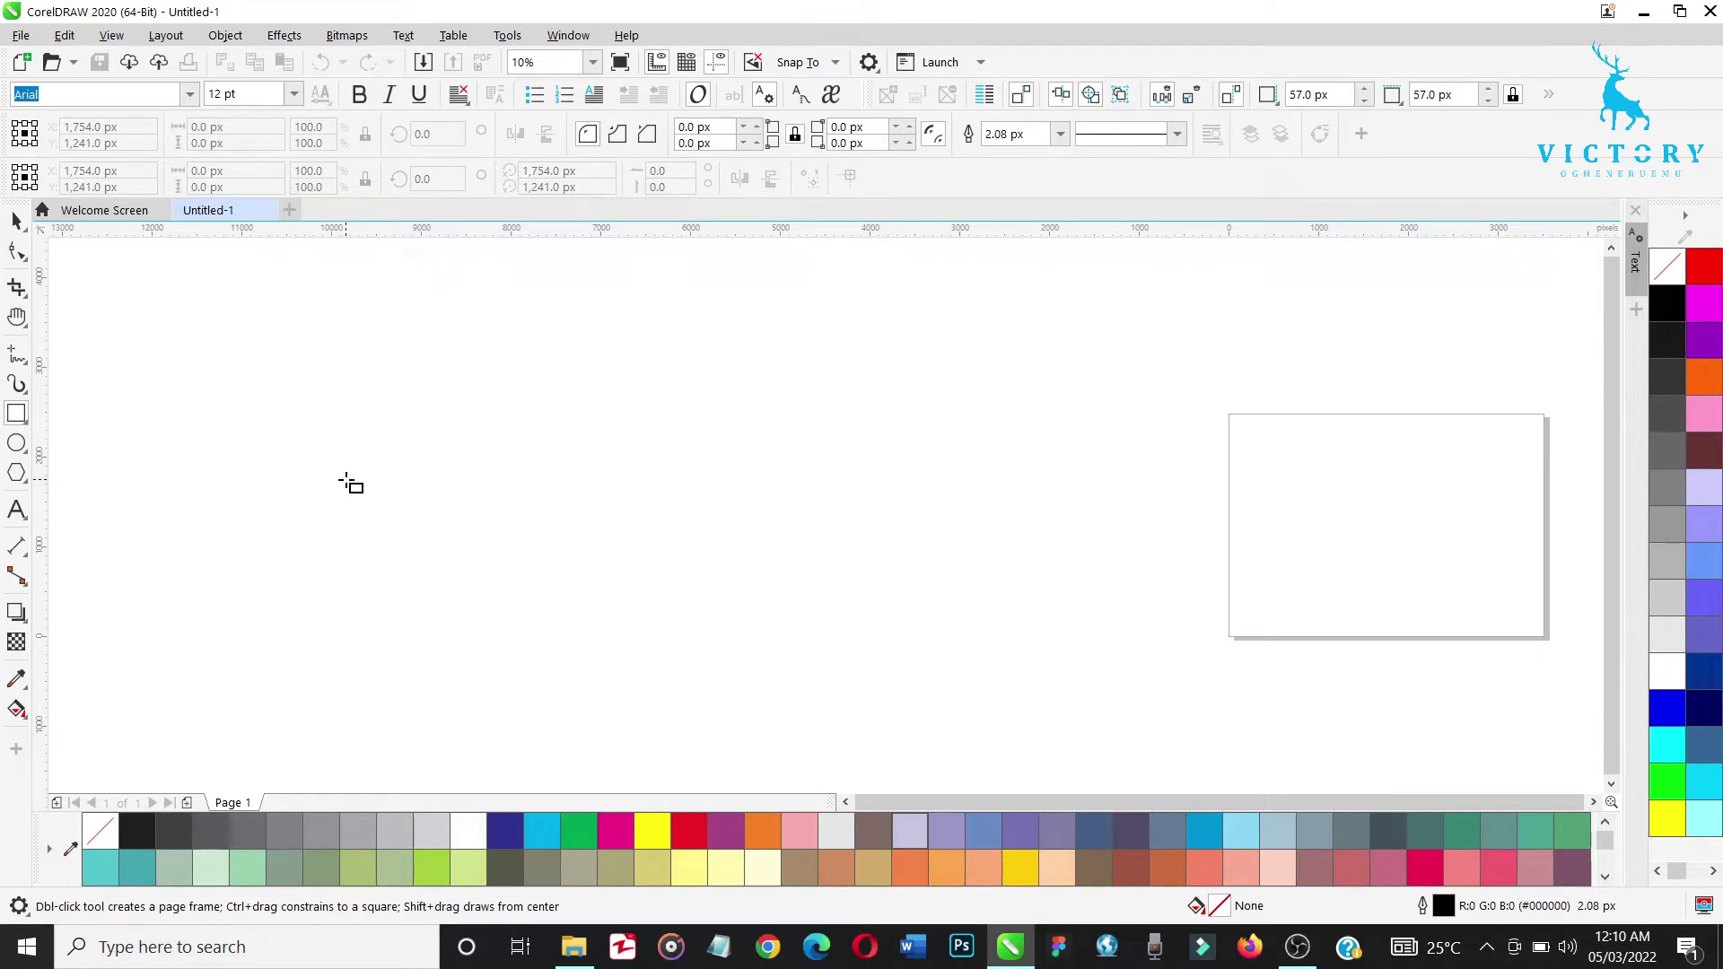
drag(248, 429, 438, 579)
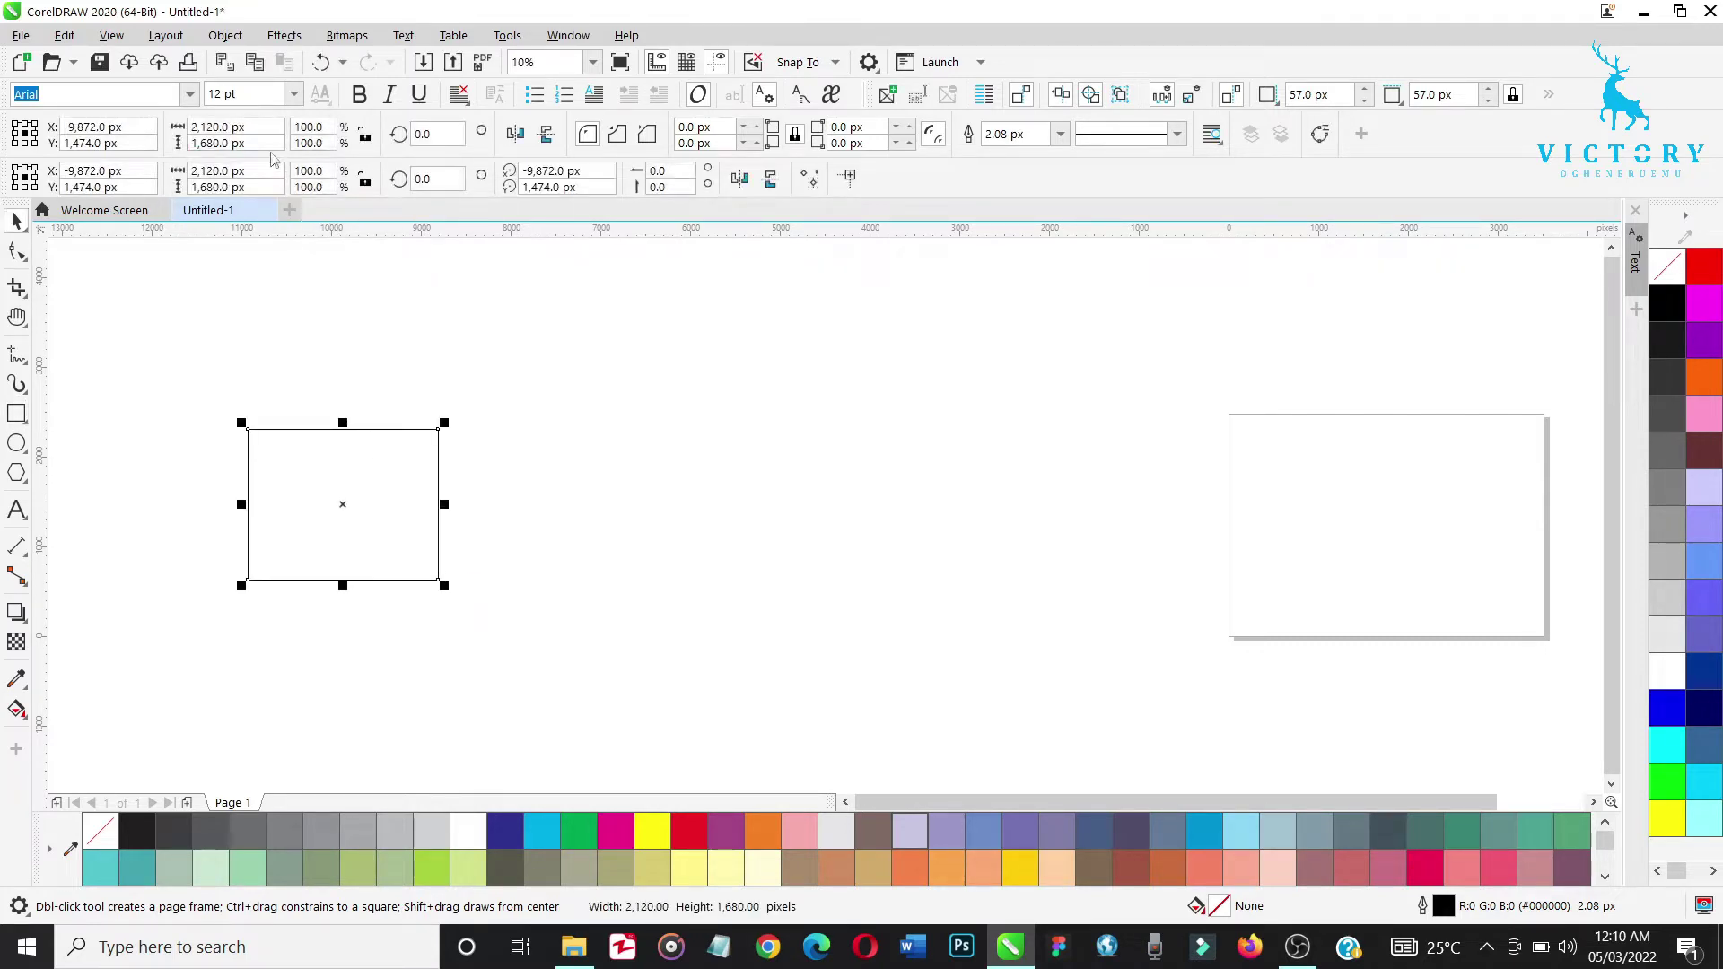
click(260, 126)
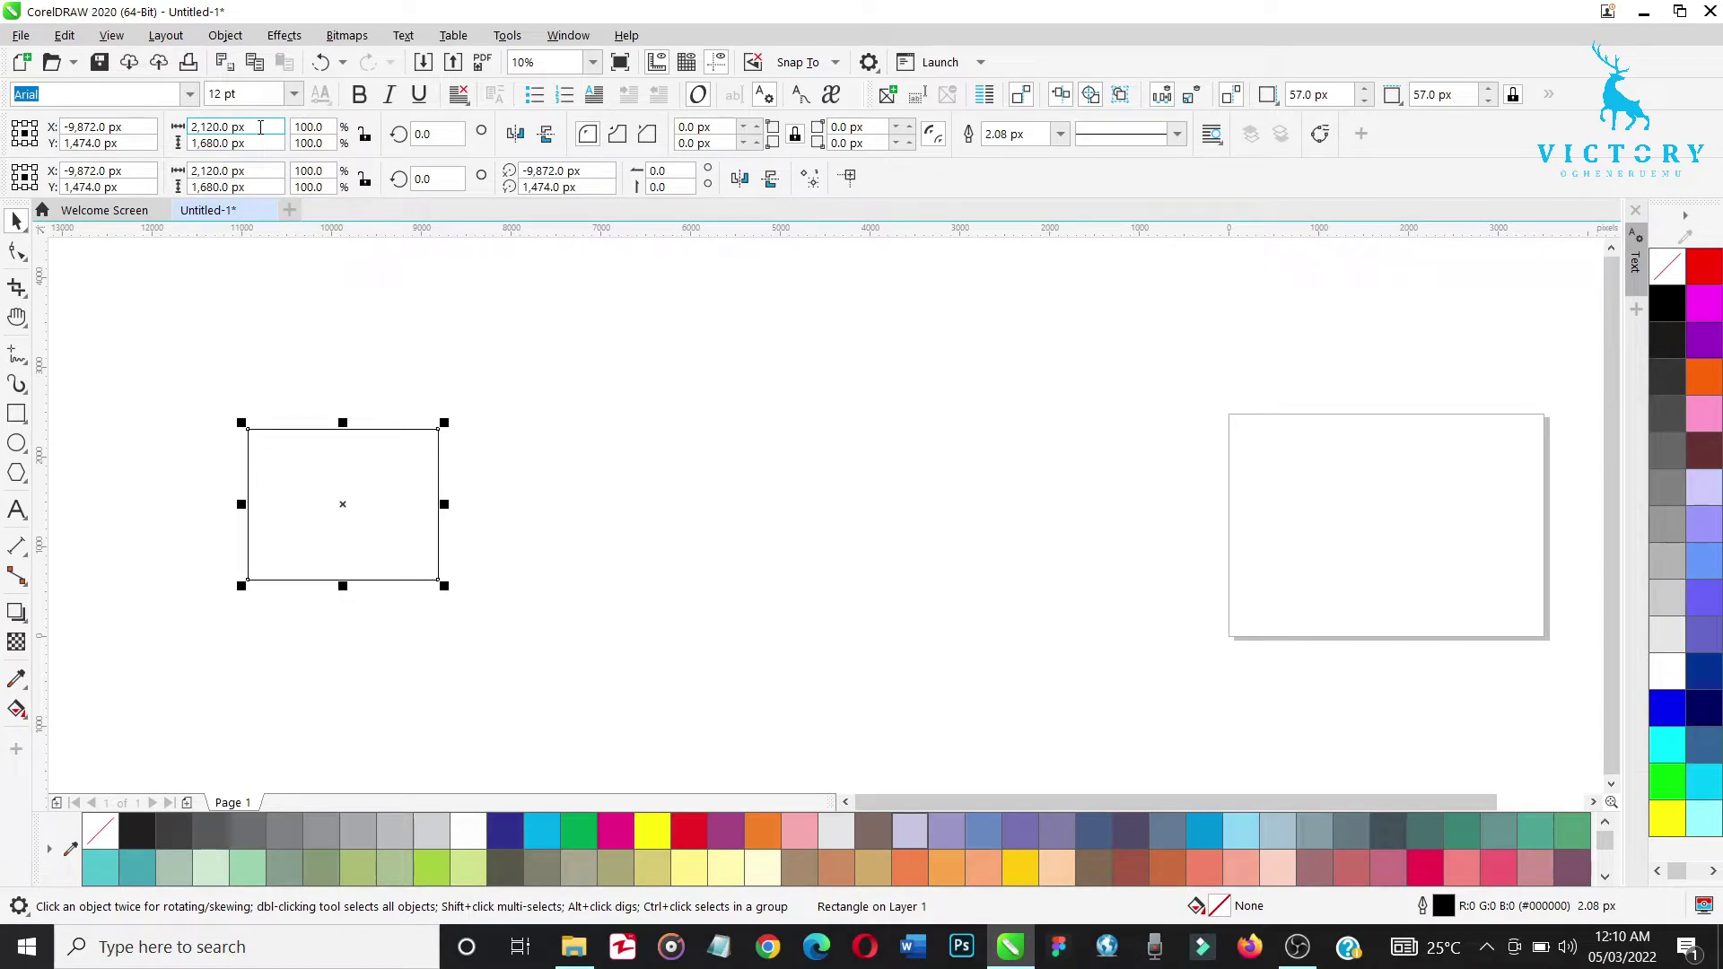
double_click(260, 127)
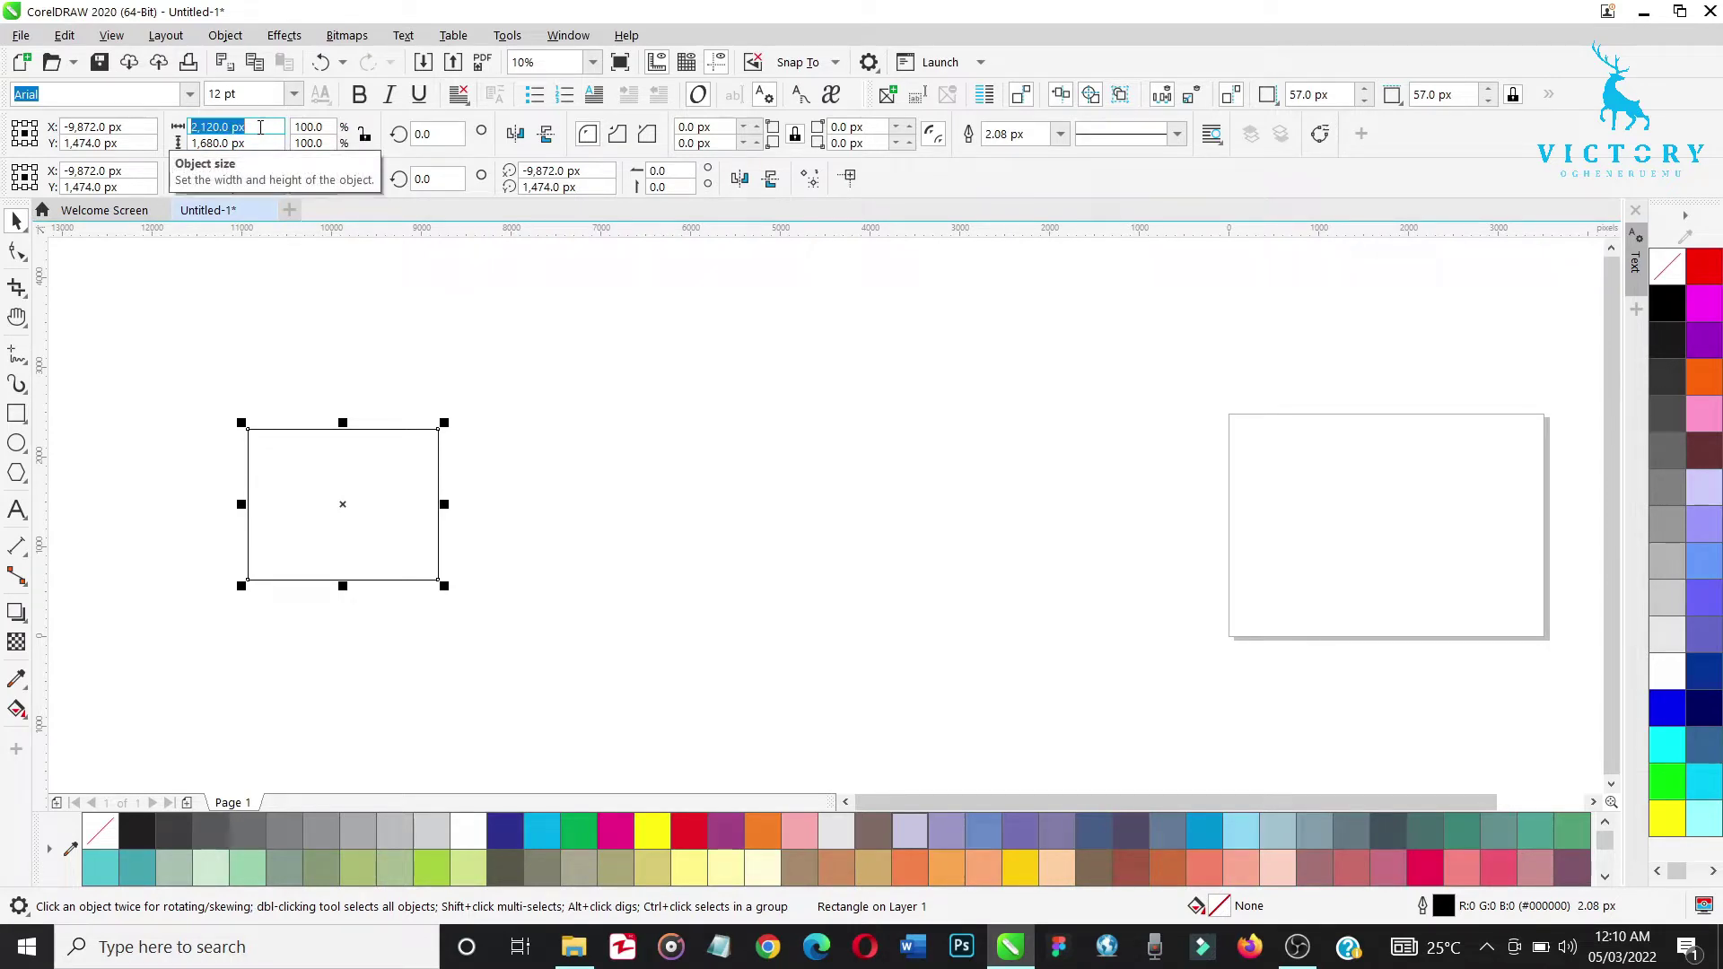
text(2000)
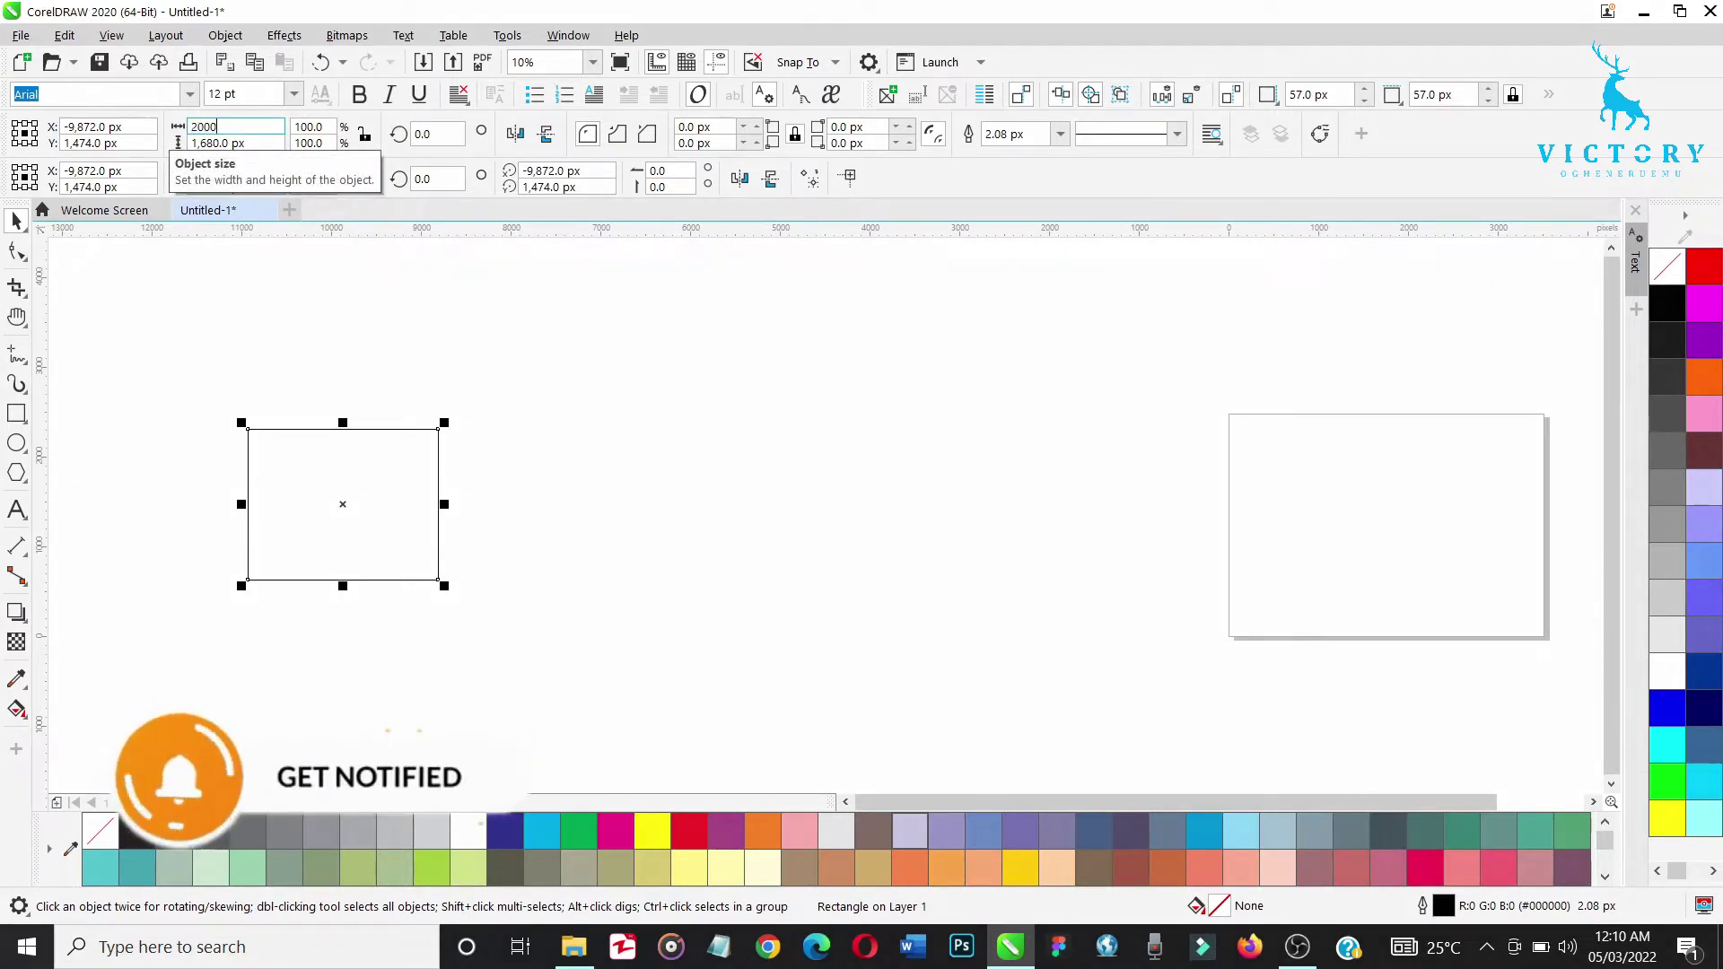
key(BackSpace)
key(BackSpace)
key(BackSpace)
key(BackSpace)
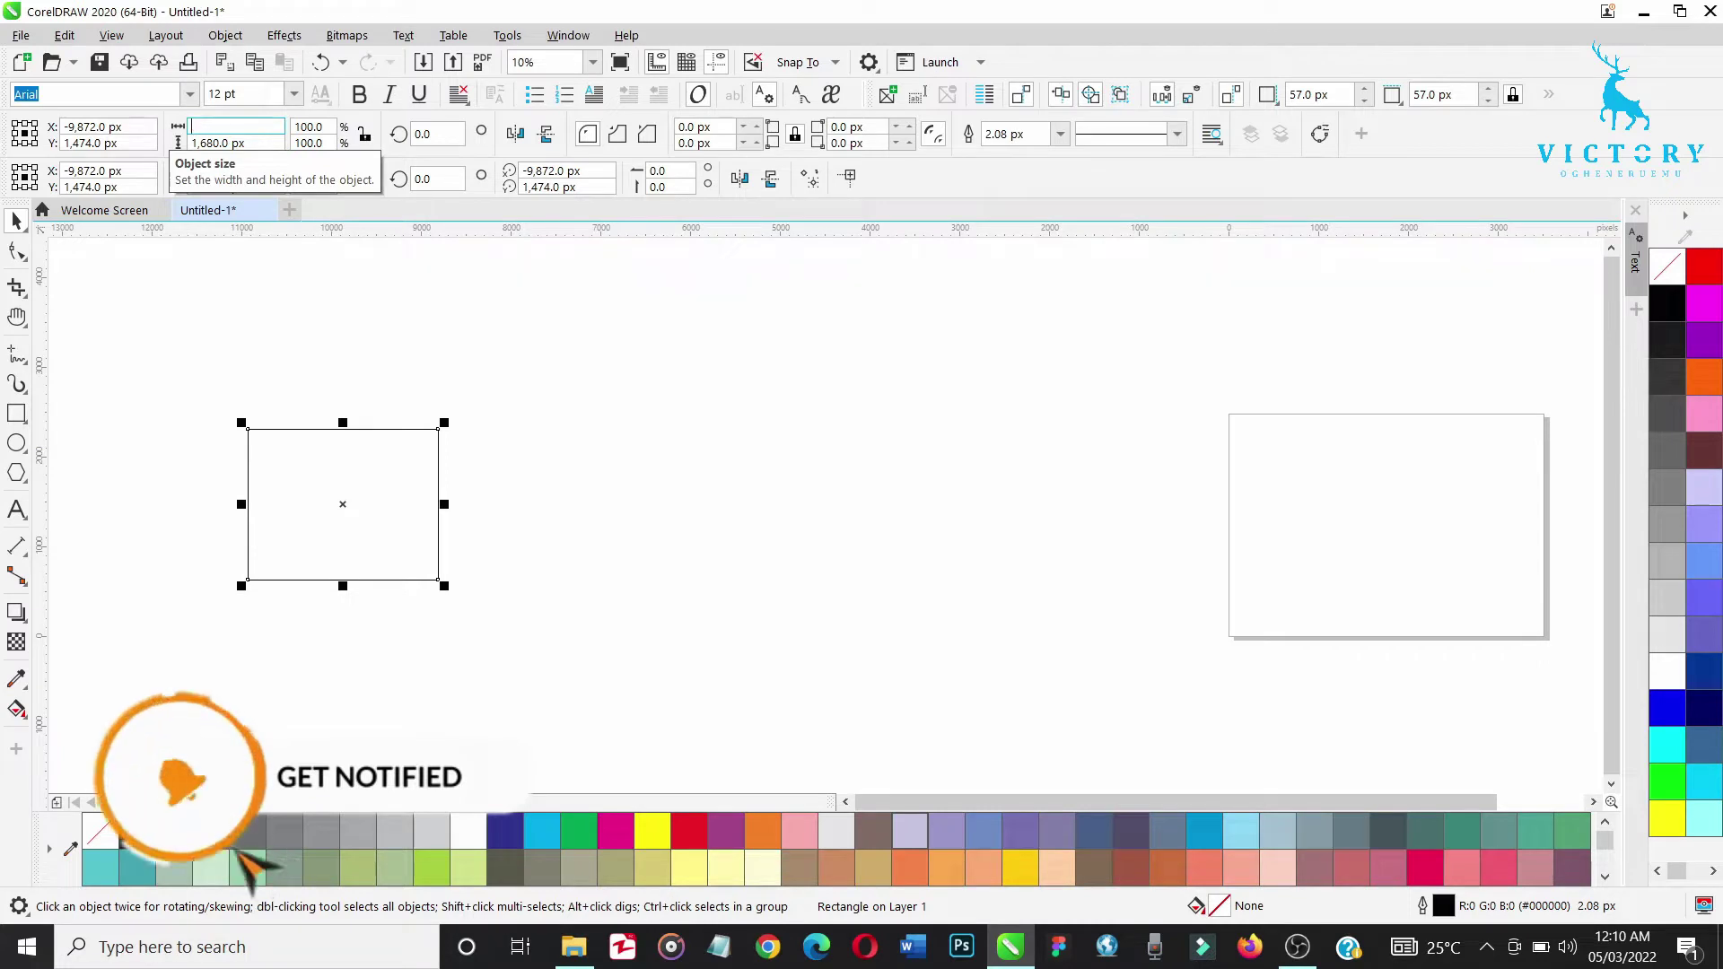
text(1000)
key(Tab)
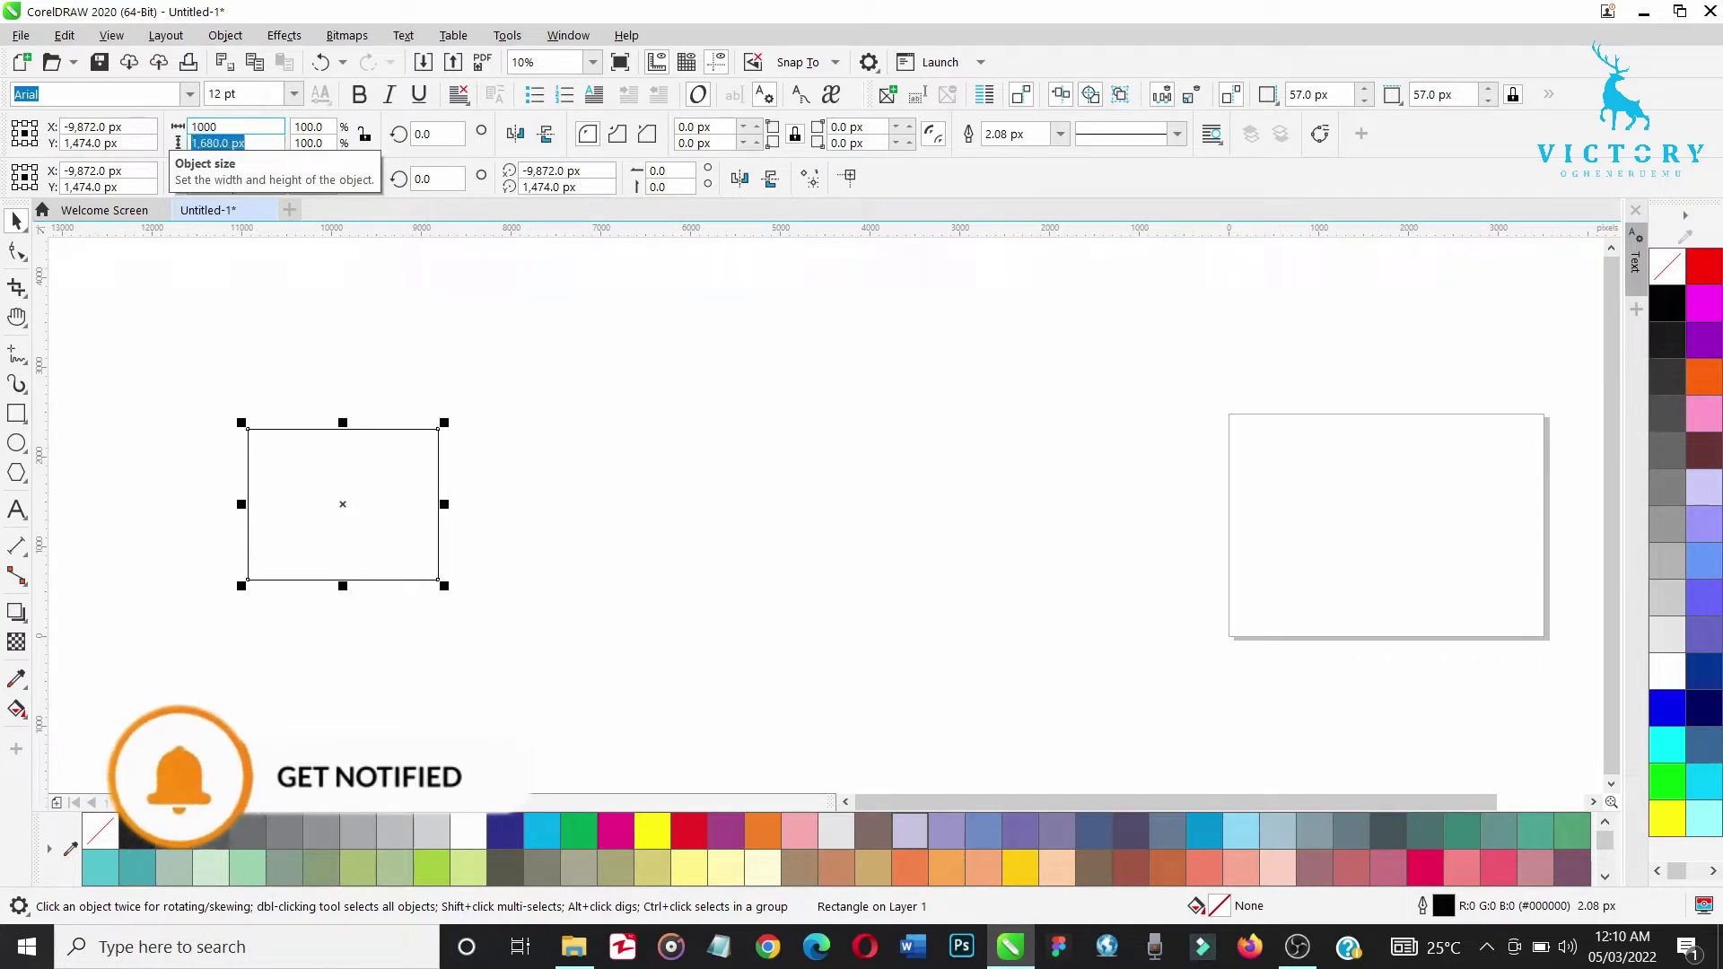
text(1000)
key(Return)
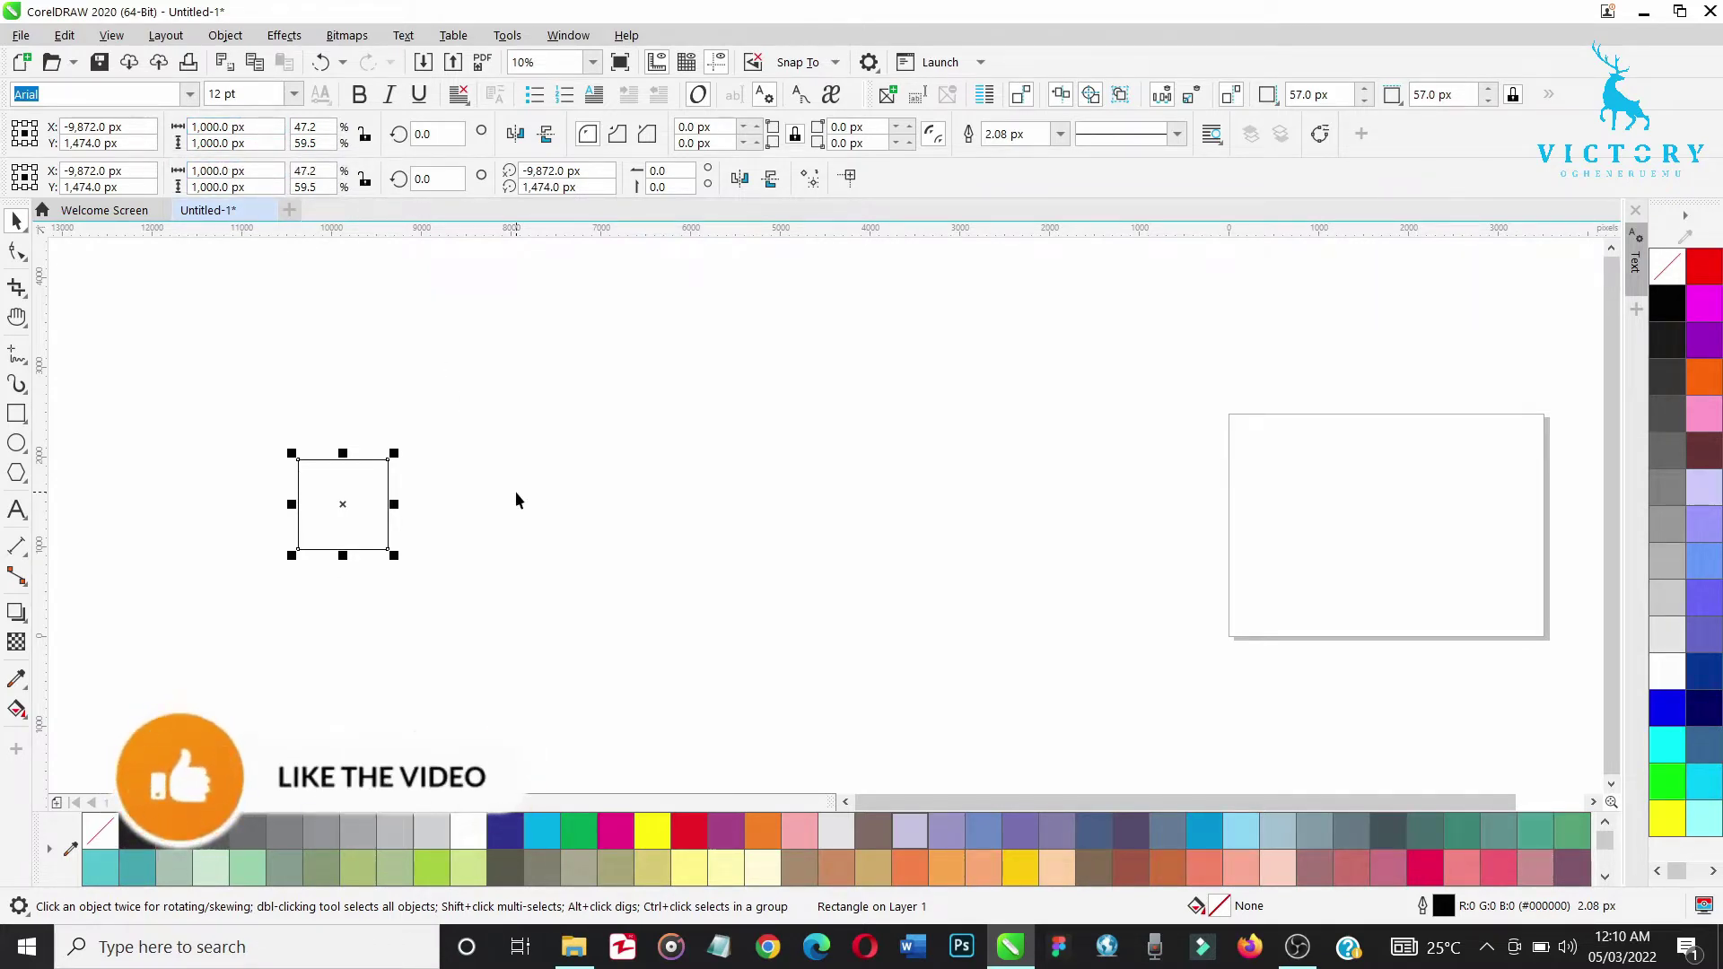
Duplicate the square and place the copy level with the original, about 1400 px to its right
key(Right)
key(Up)
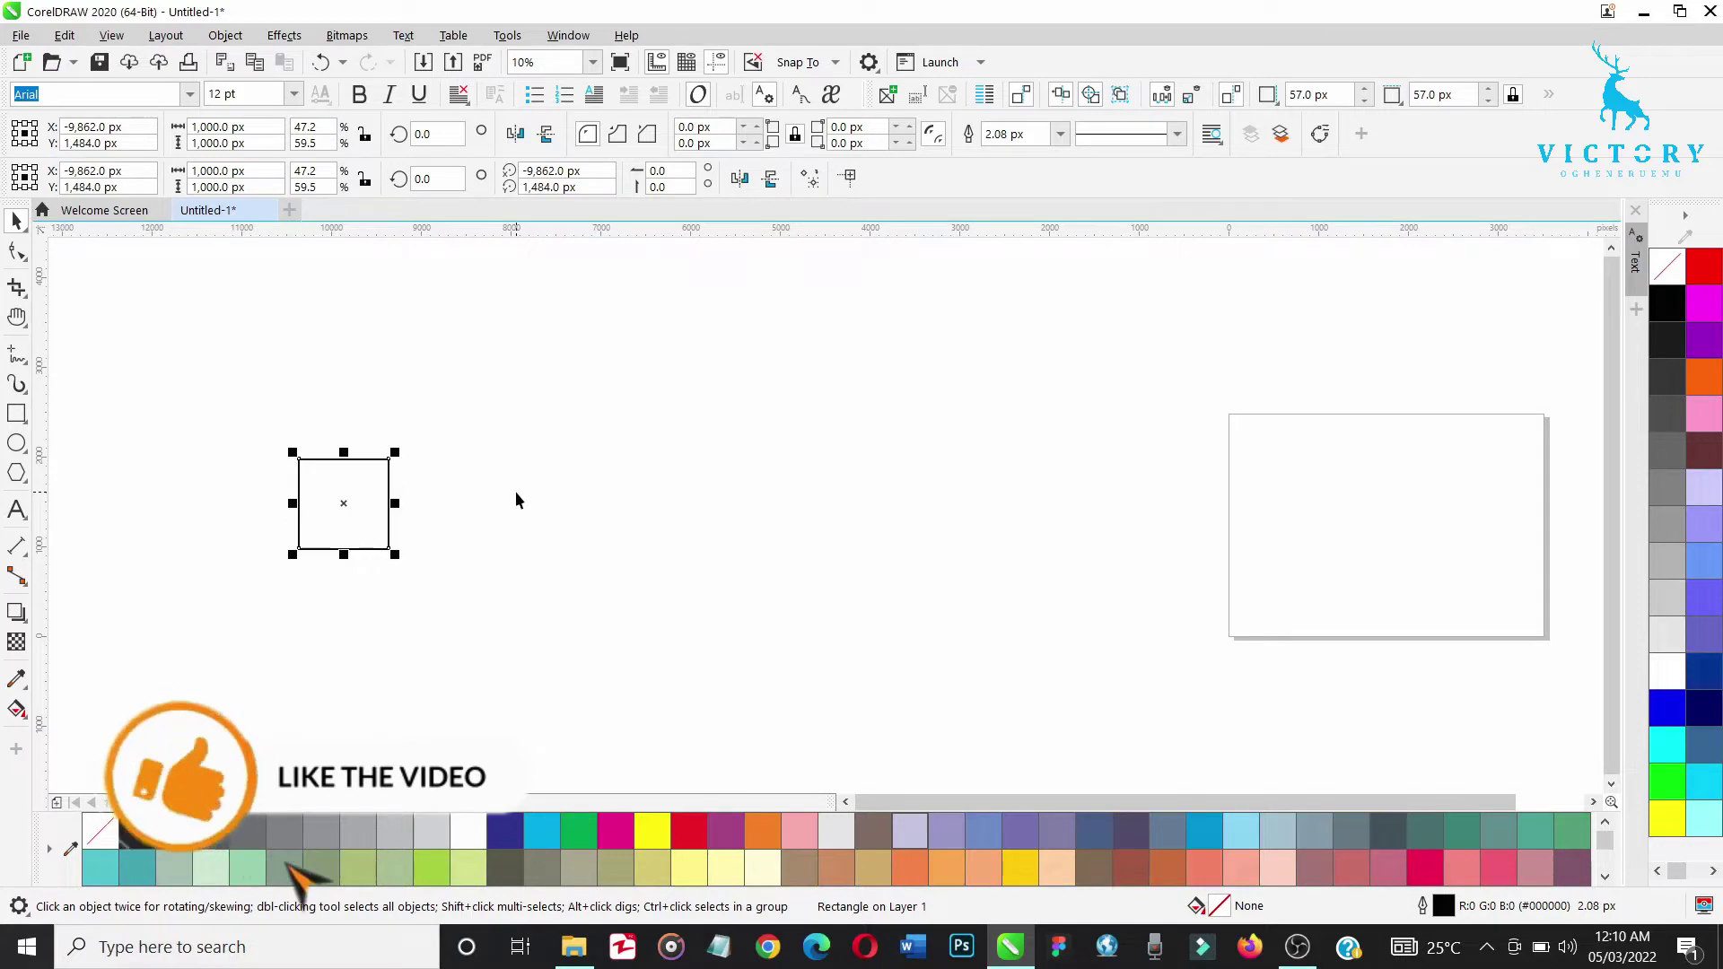
drag(344, 501, 468, 506)
right_click(485, 496)
scroll(468, 506, up, 2)
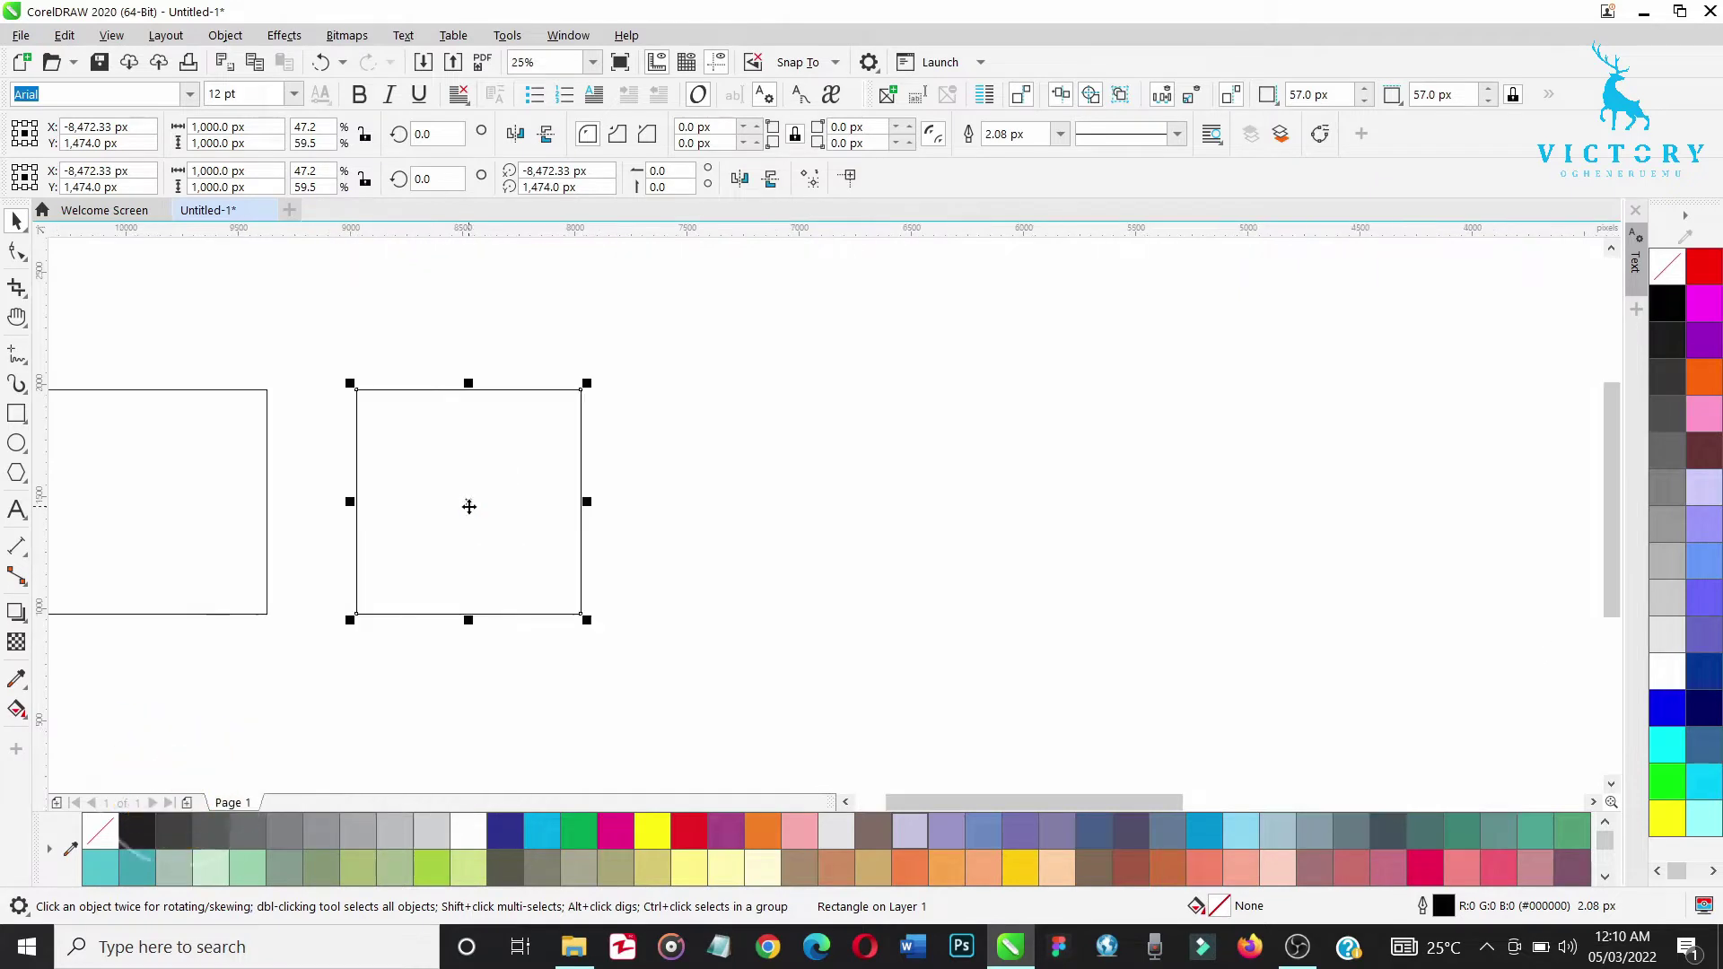
key(h)
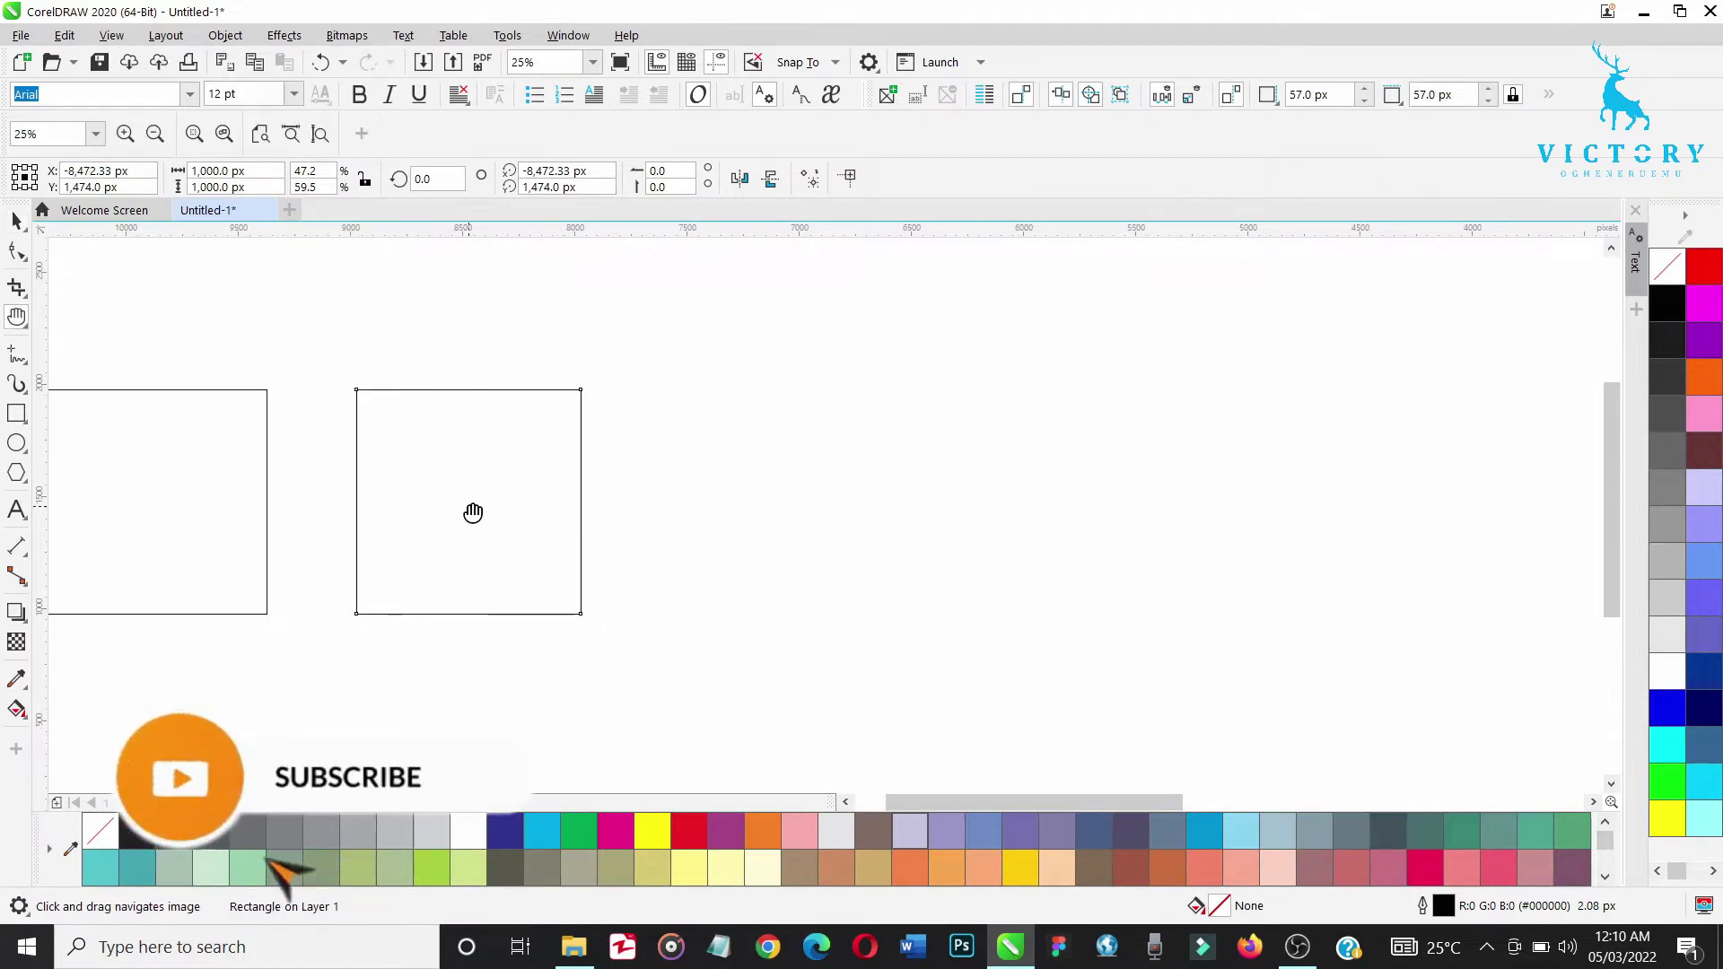
drag(468, 508, 664, 480)
key(space)
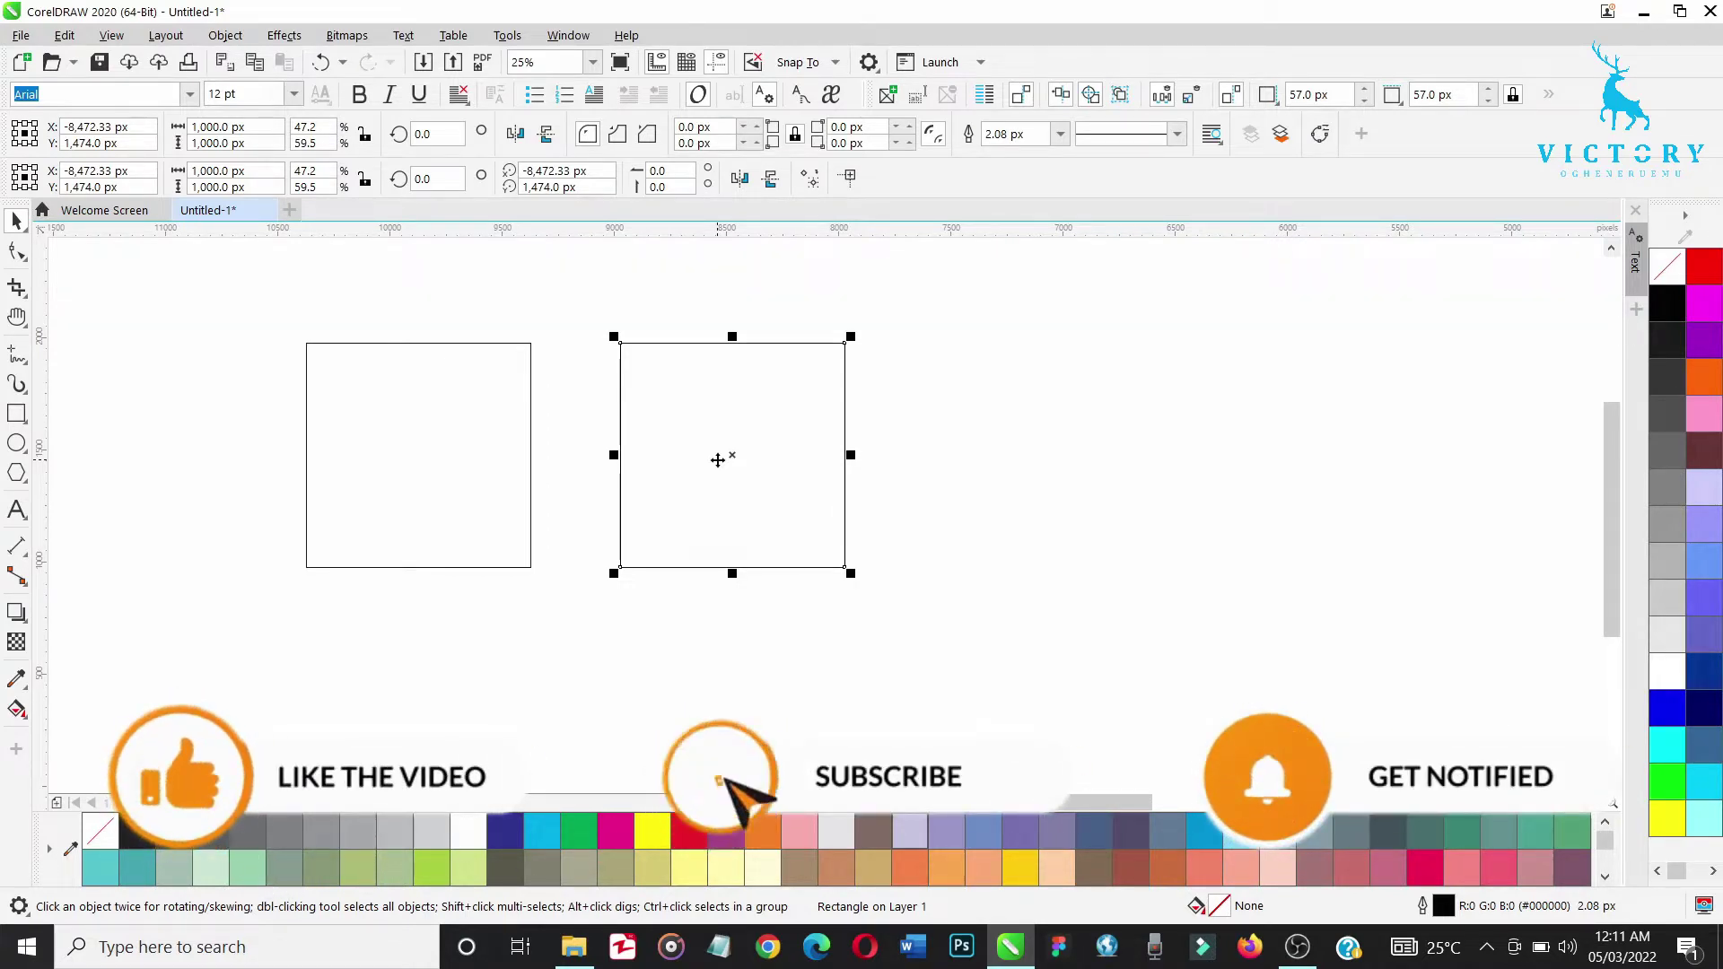
Set the copied square's width to 1,000*0.618 px and snap it against the first square's right edge
click(508, 457)
click(697, 476)
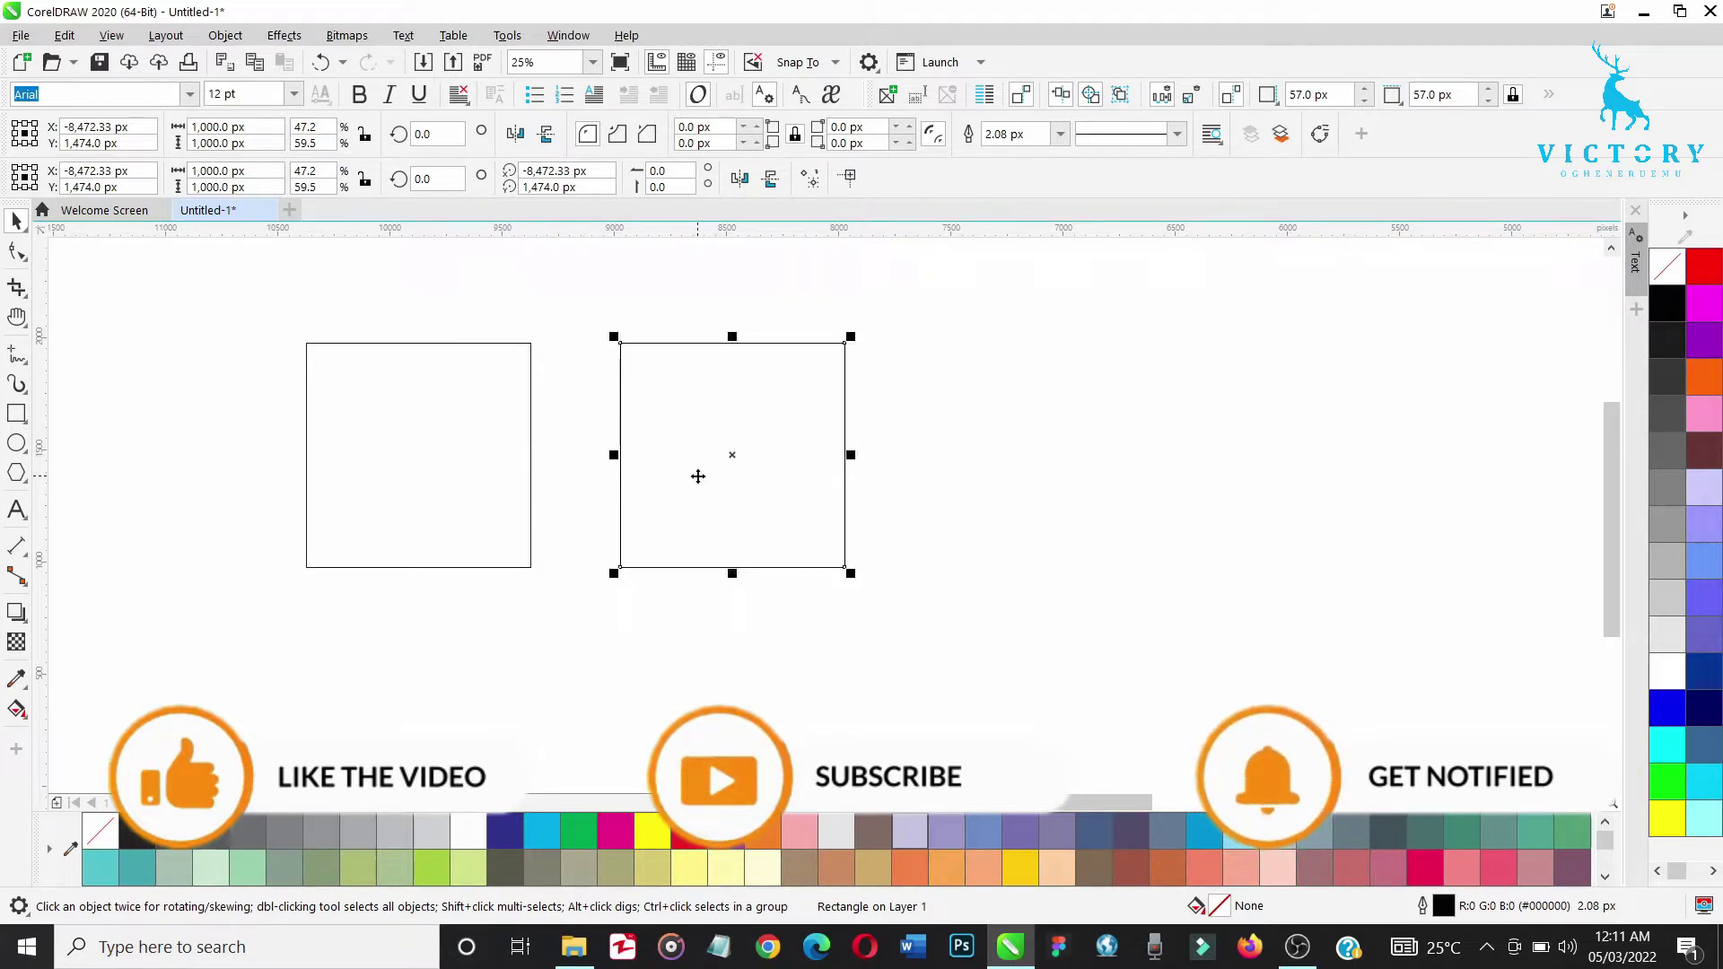
click(269, 130)
key(BackSpace)
key(BackSpace)
key(BackSpace)
key(BackSpace)
key(BackSpace)
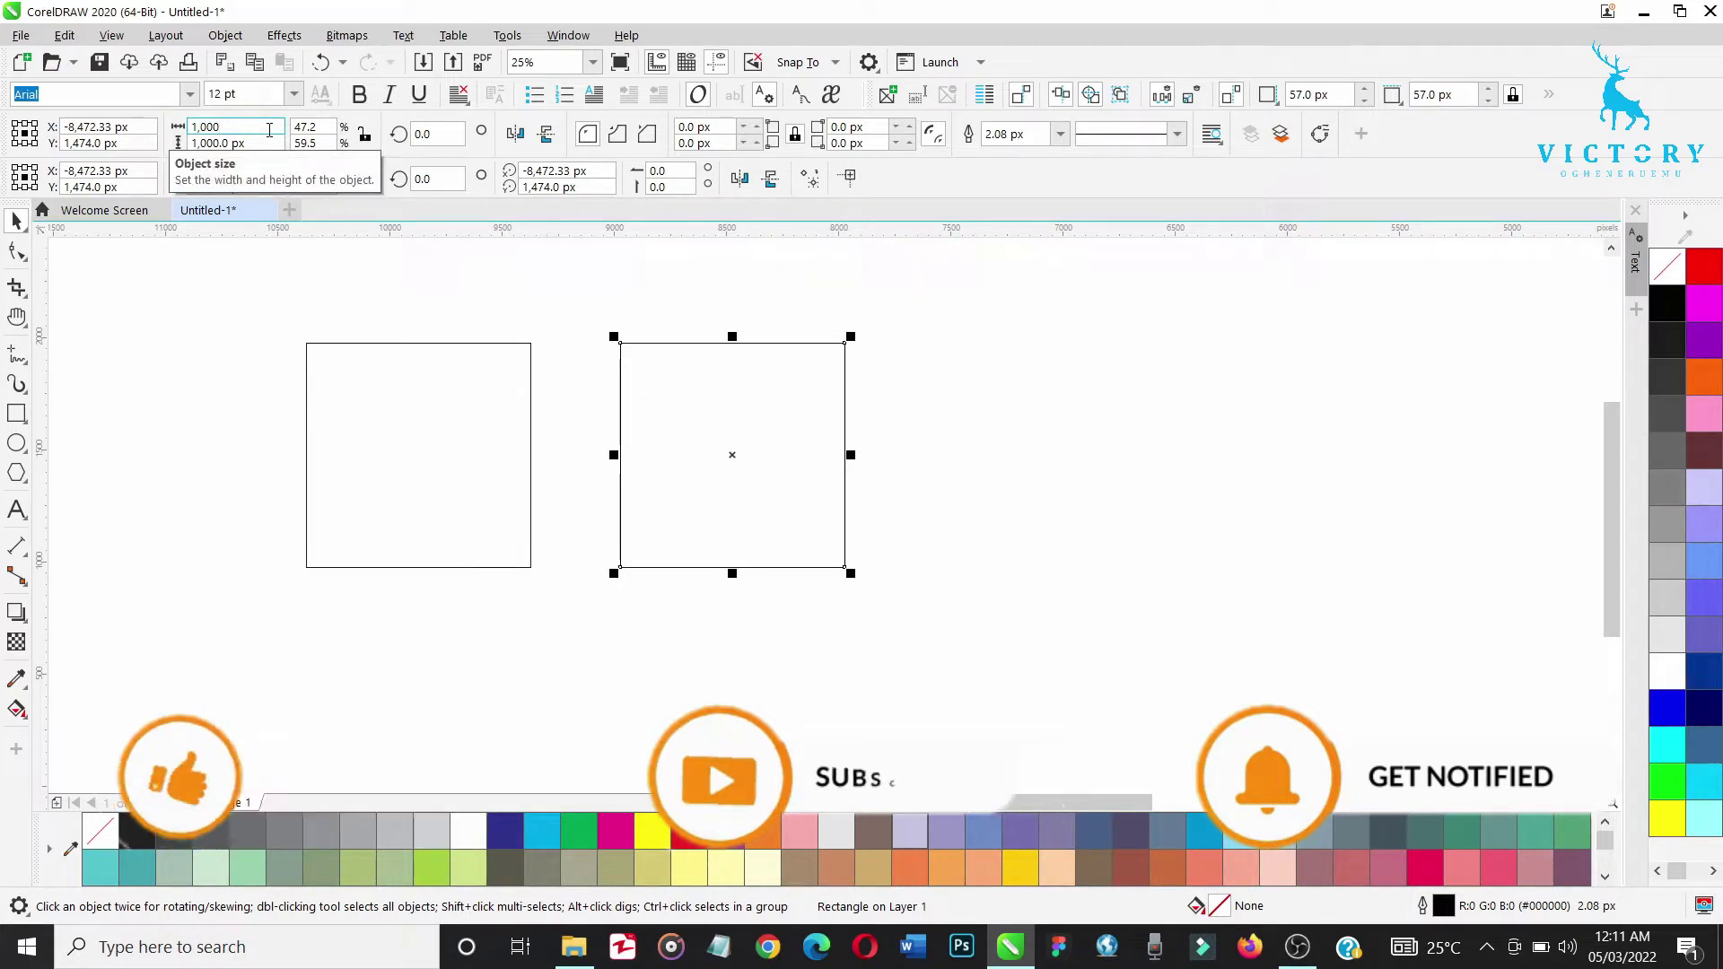
text(*0)
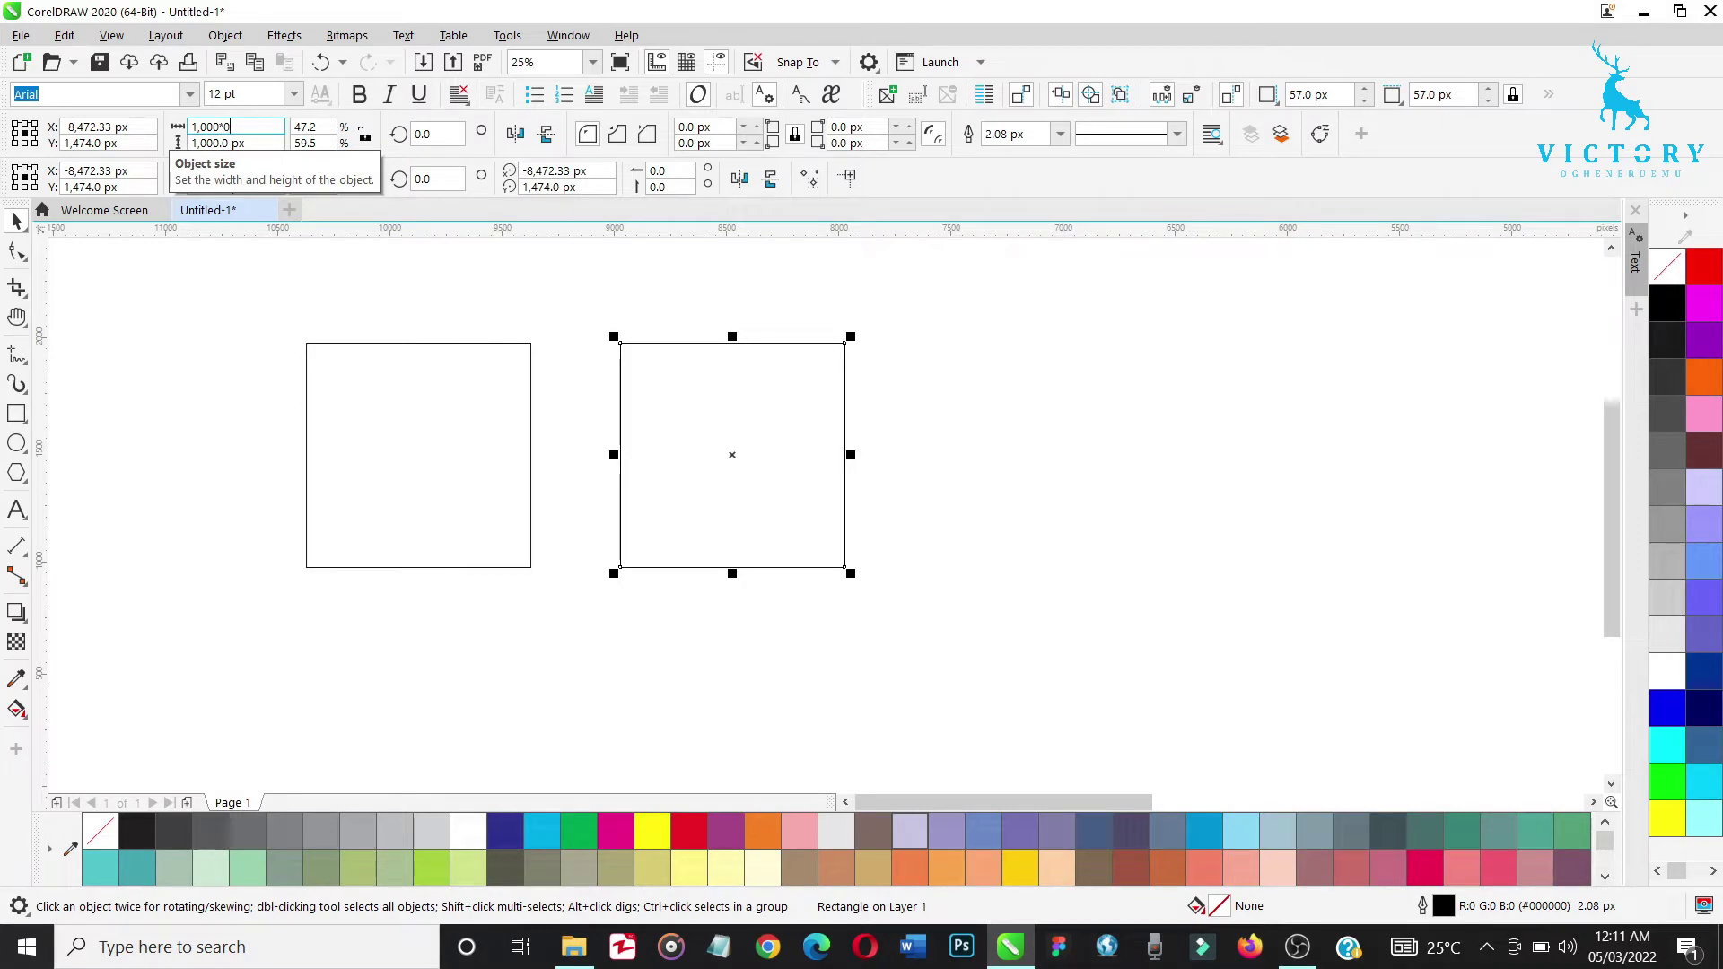
text(.618)
key(Return)
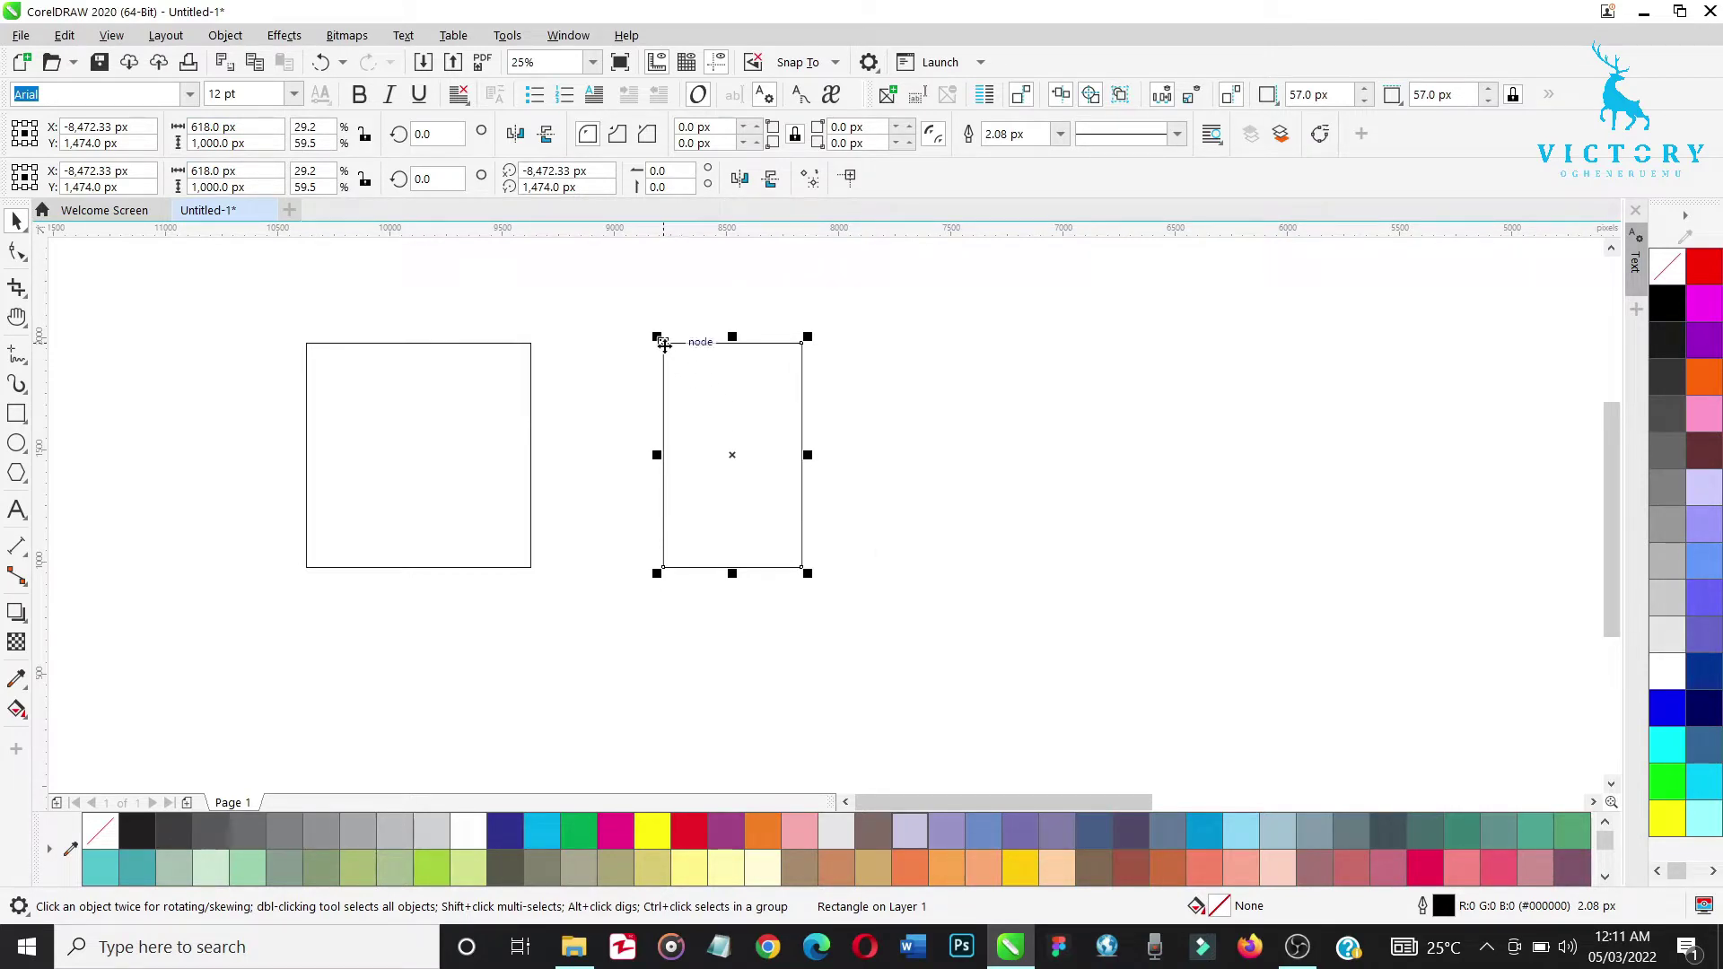
drag(664, 344, 530, 345)
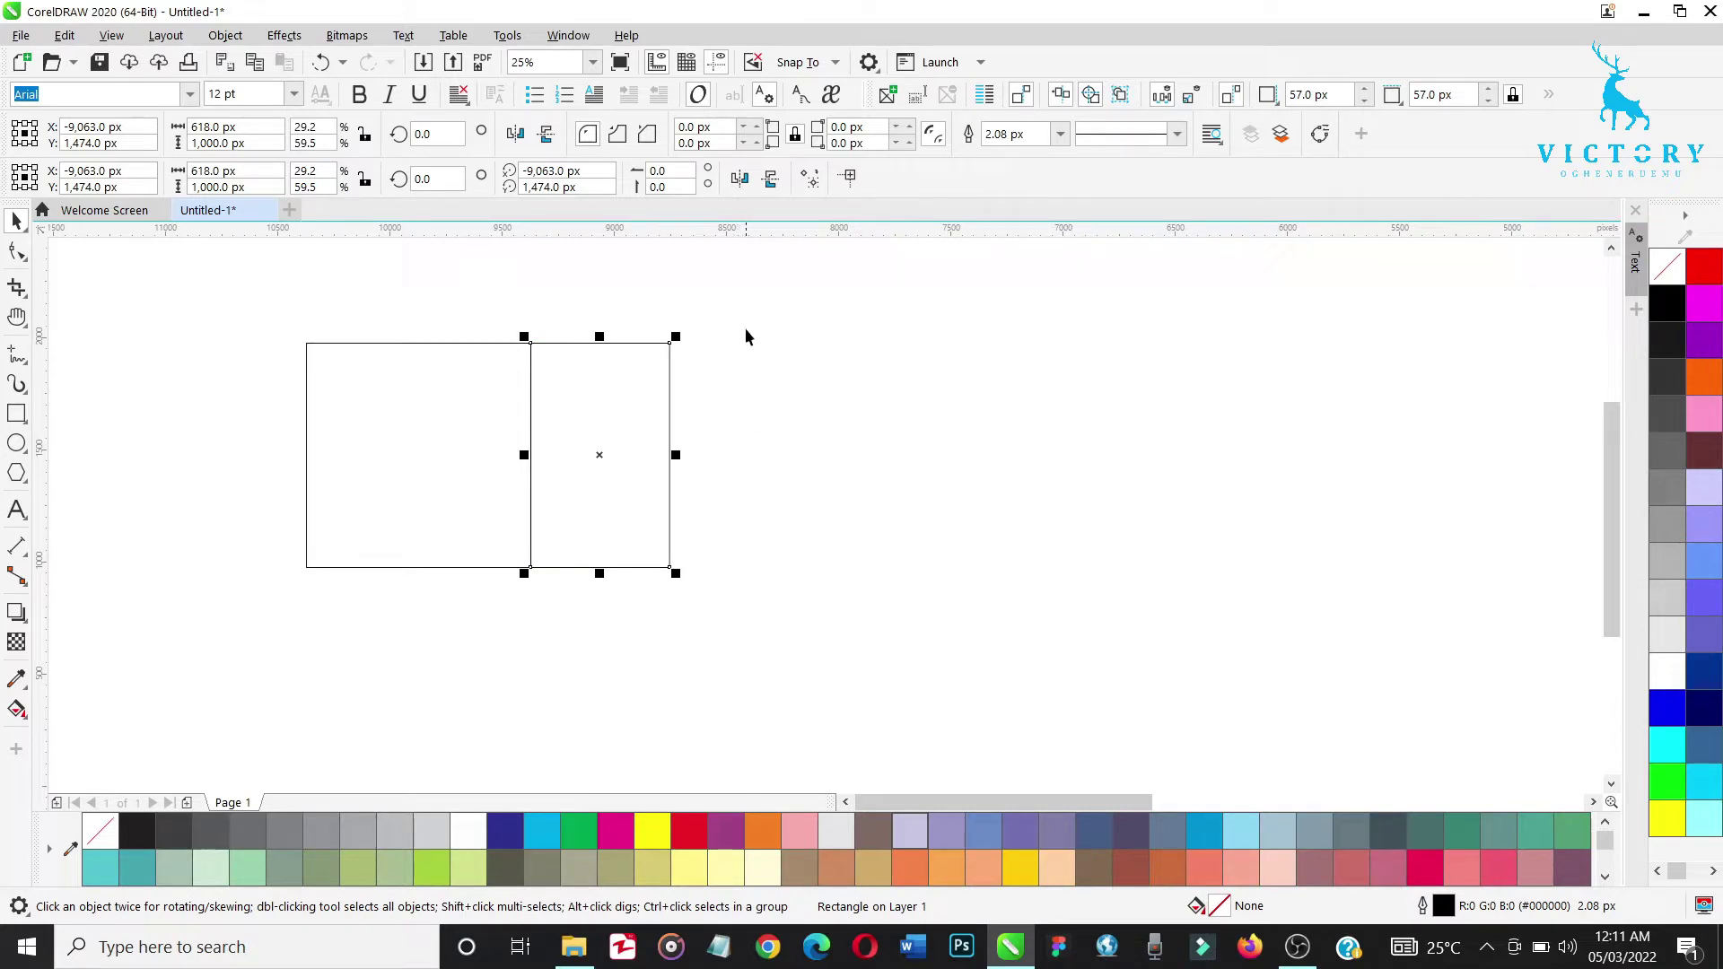
Duplicate the square and narrow rectangle together, place the copy to the right, and set its rotation to 270°
drag(745, 314, 278, 623)
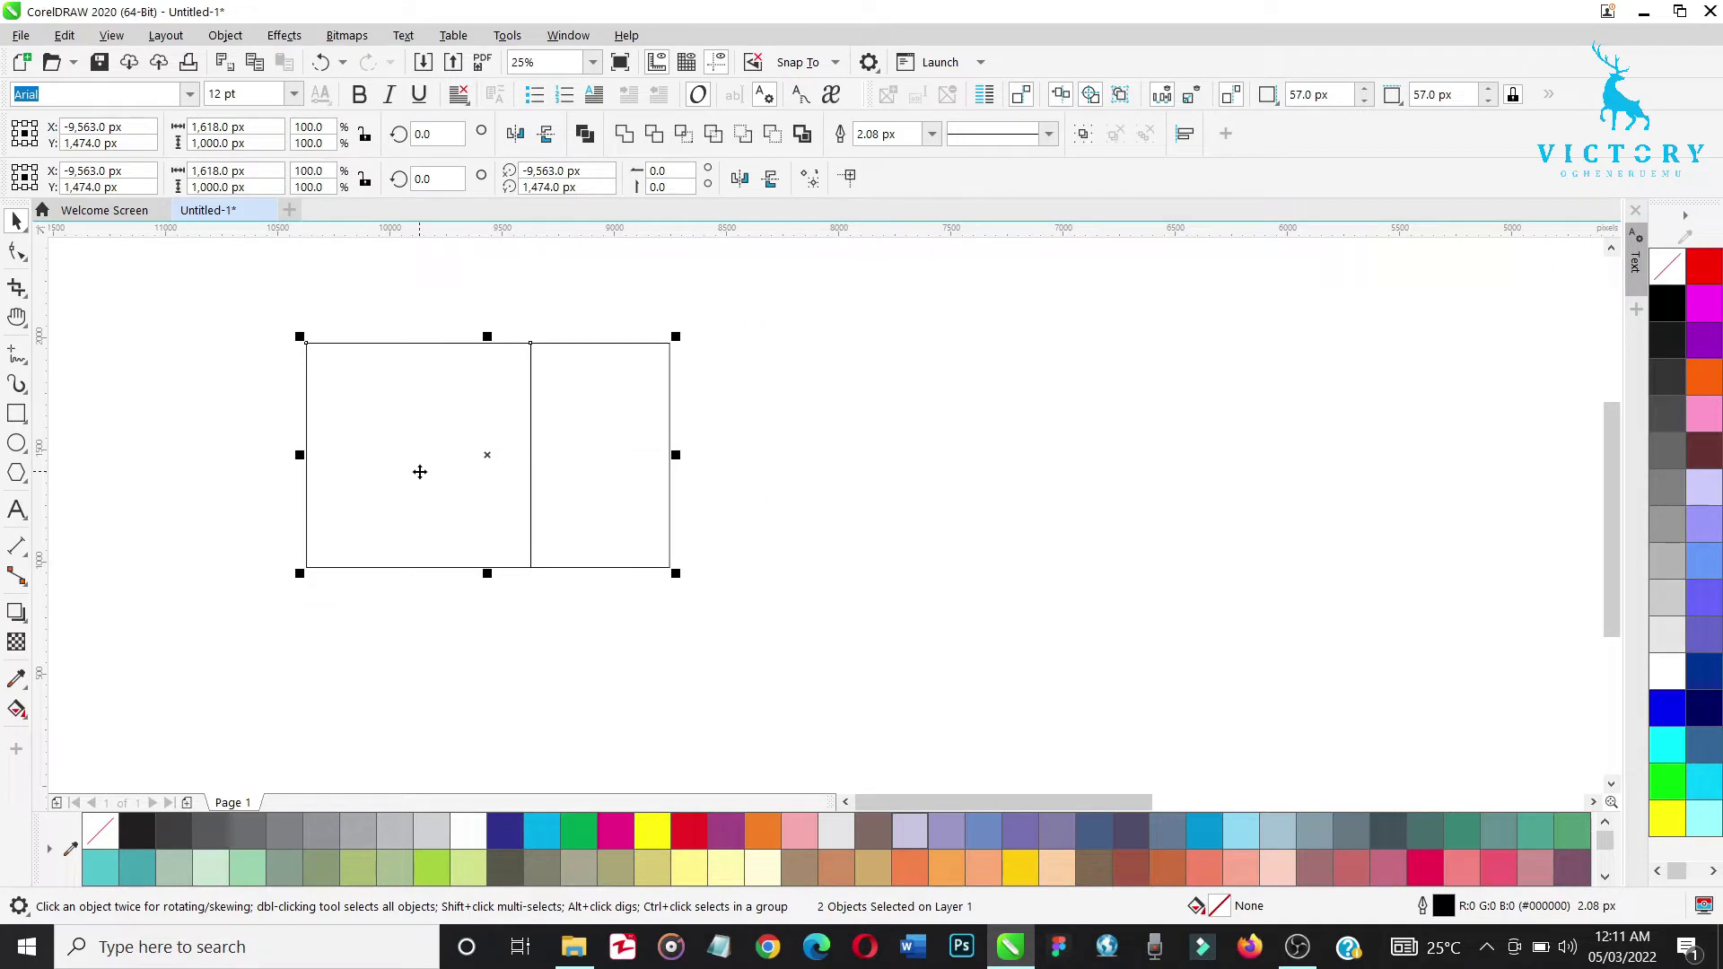
key(Right)
key(Up)
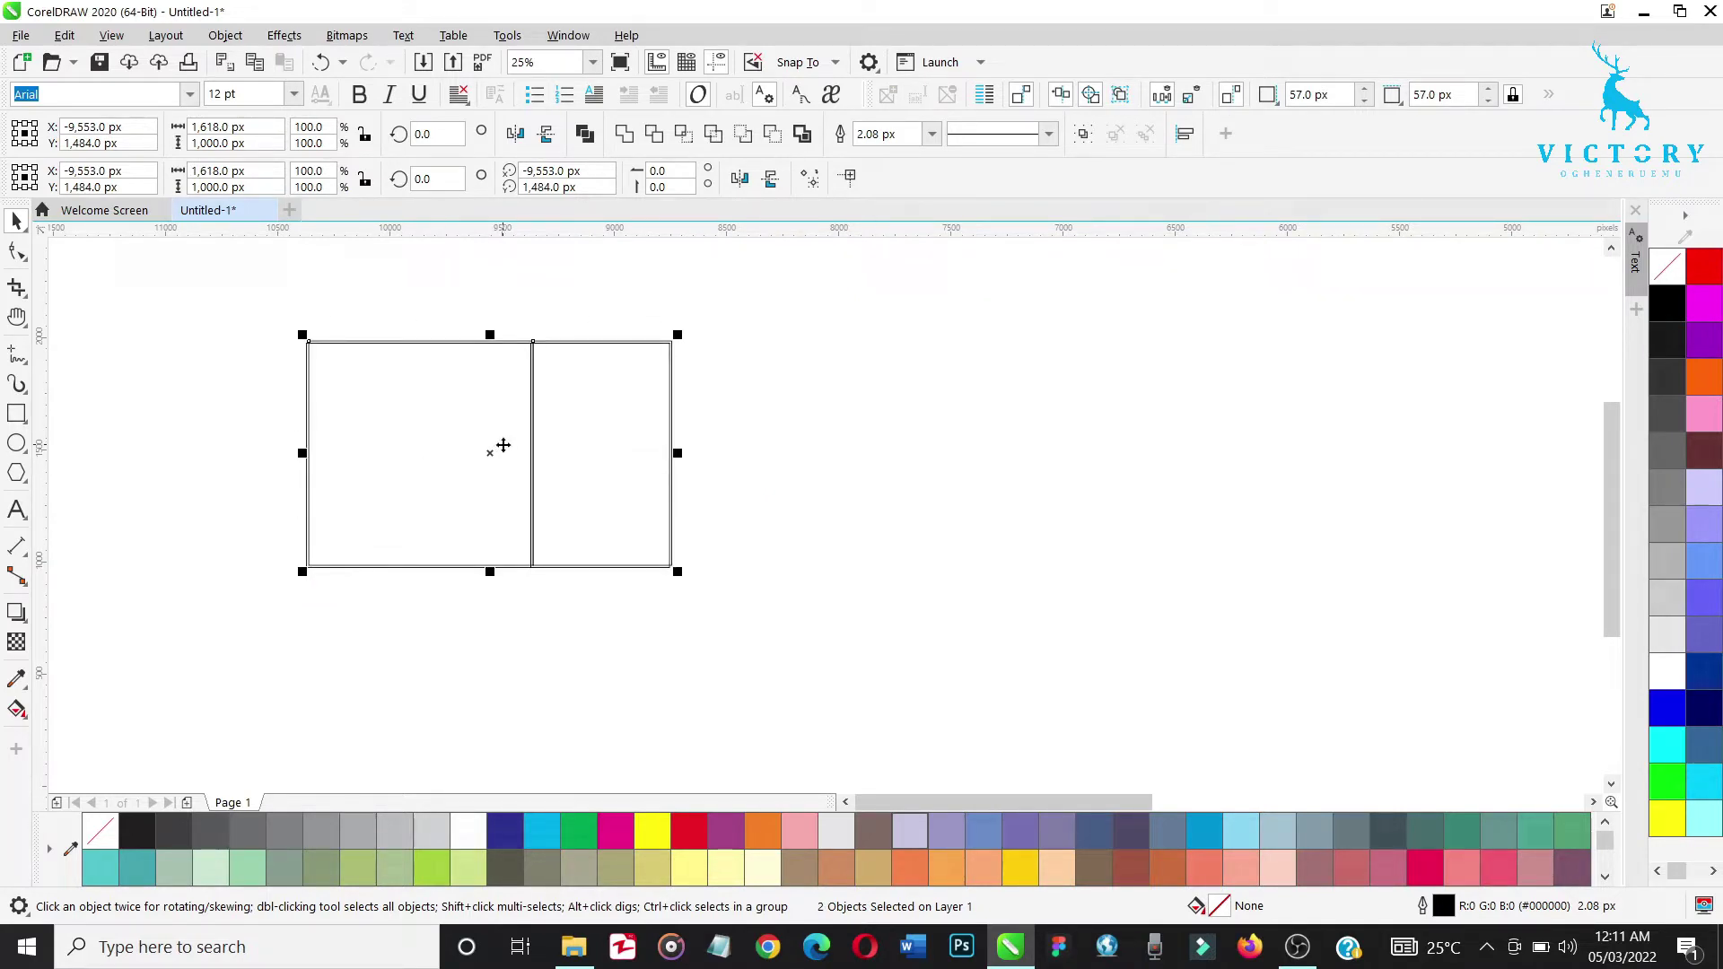
drag(521, 462, 872, 458)
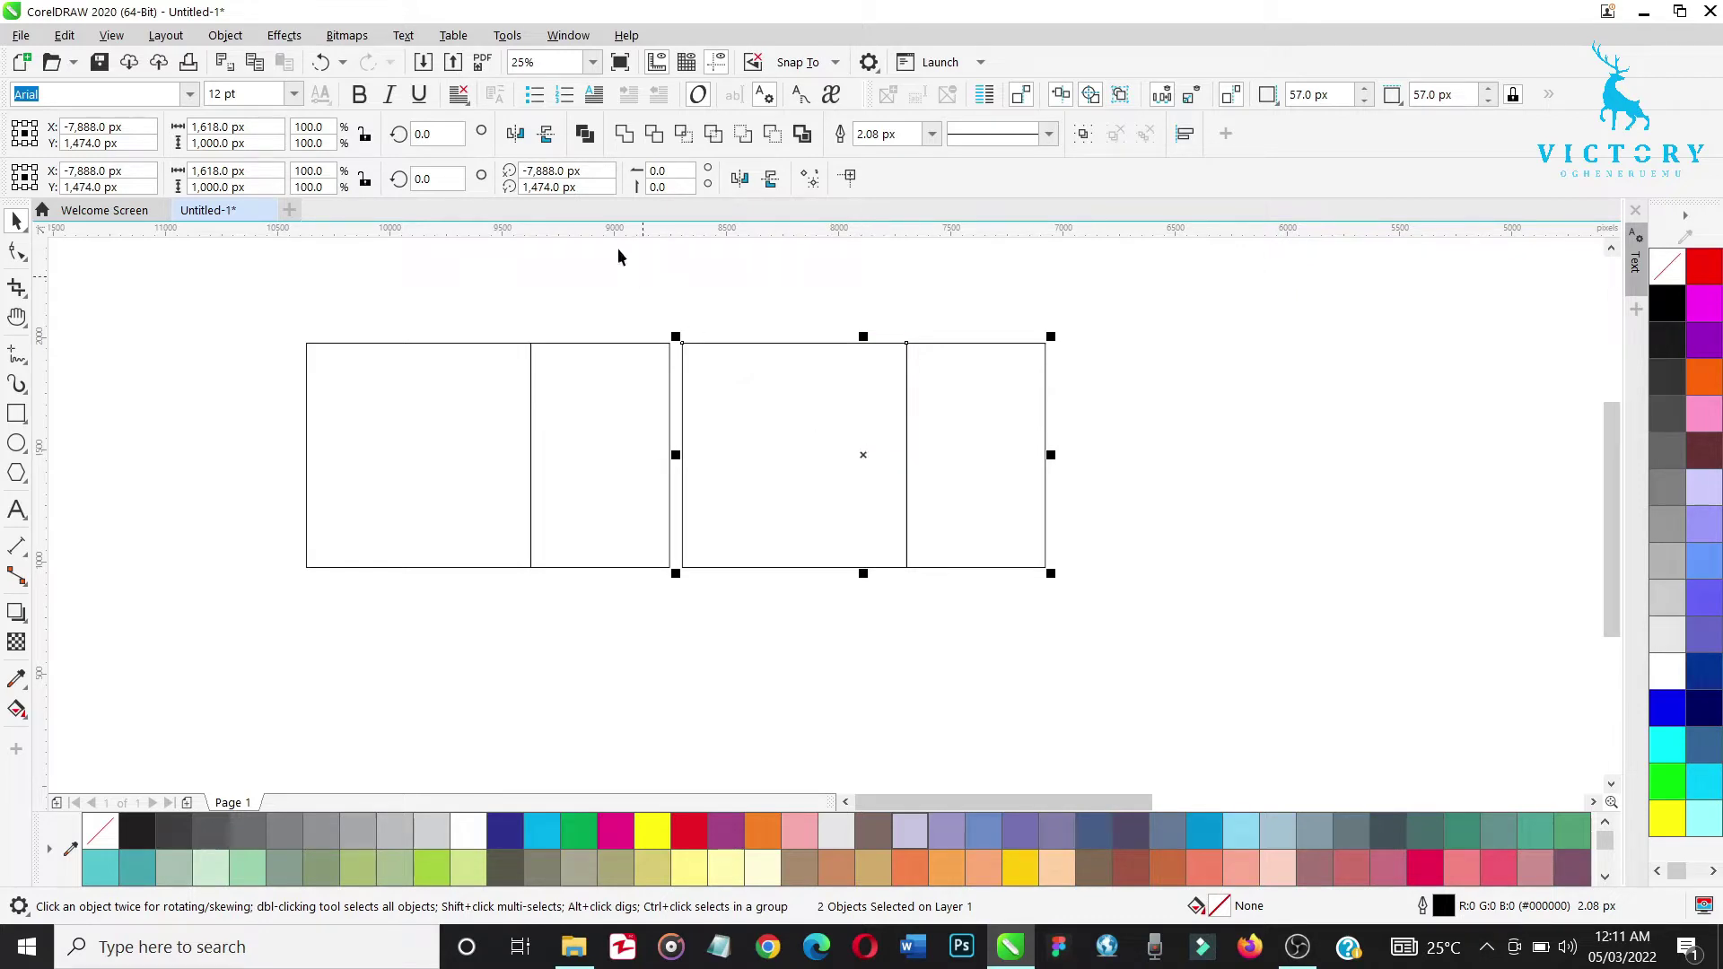
double_click(448, 132)
text(270)
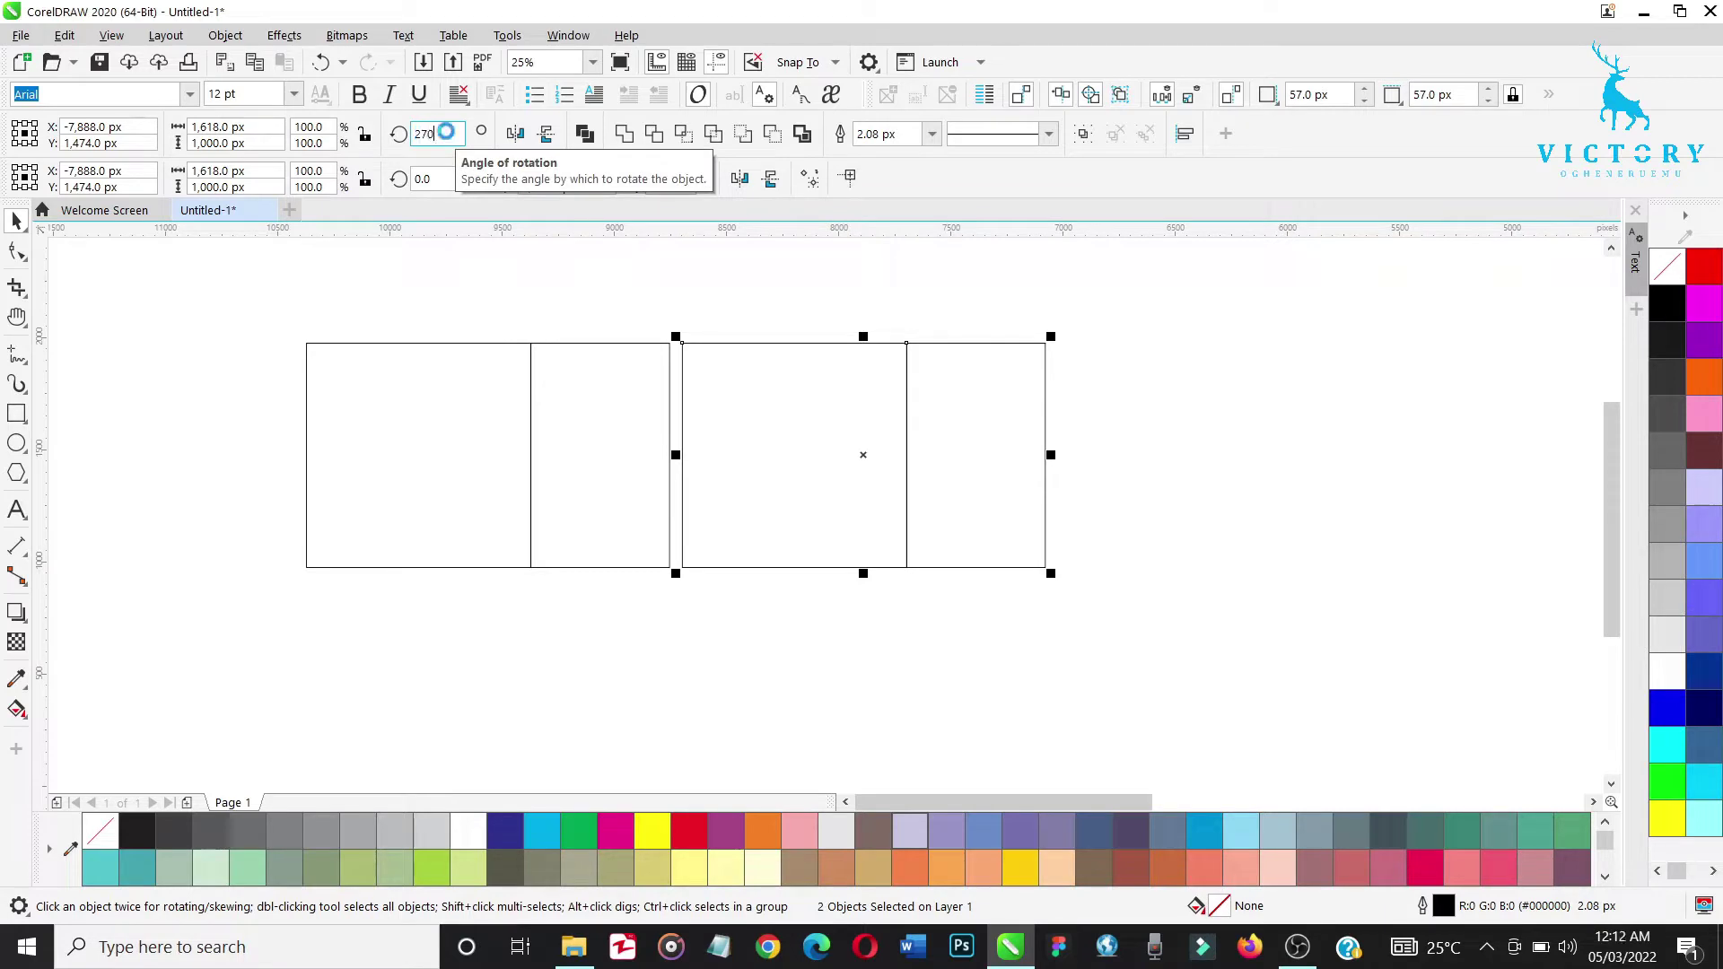
key(Return)
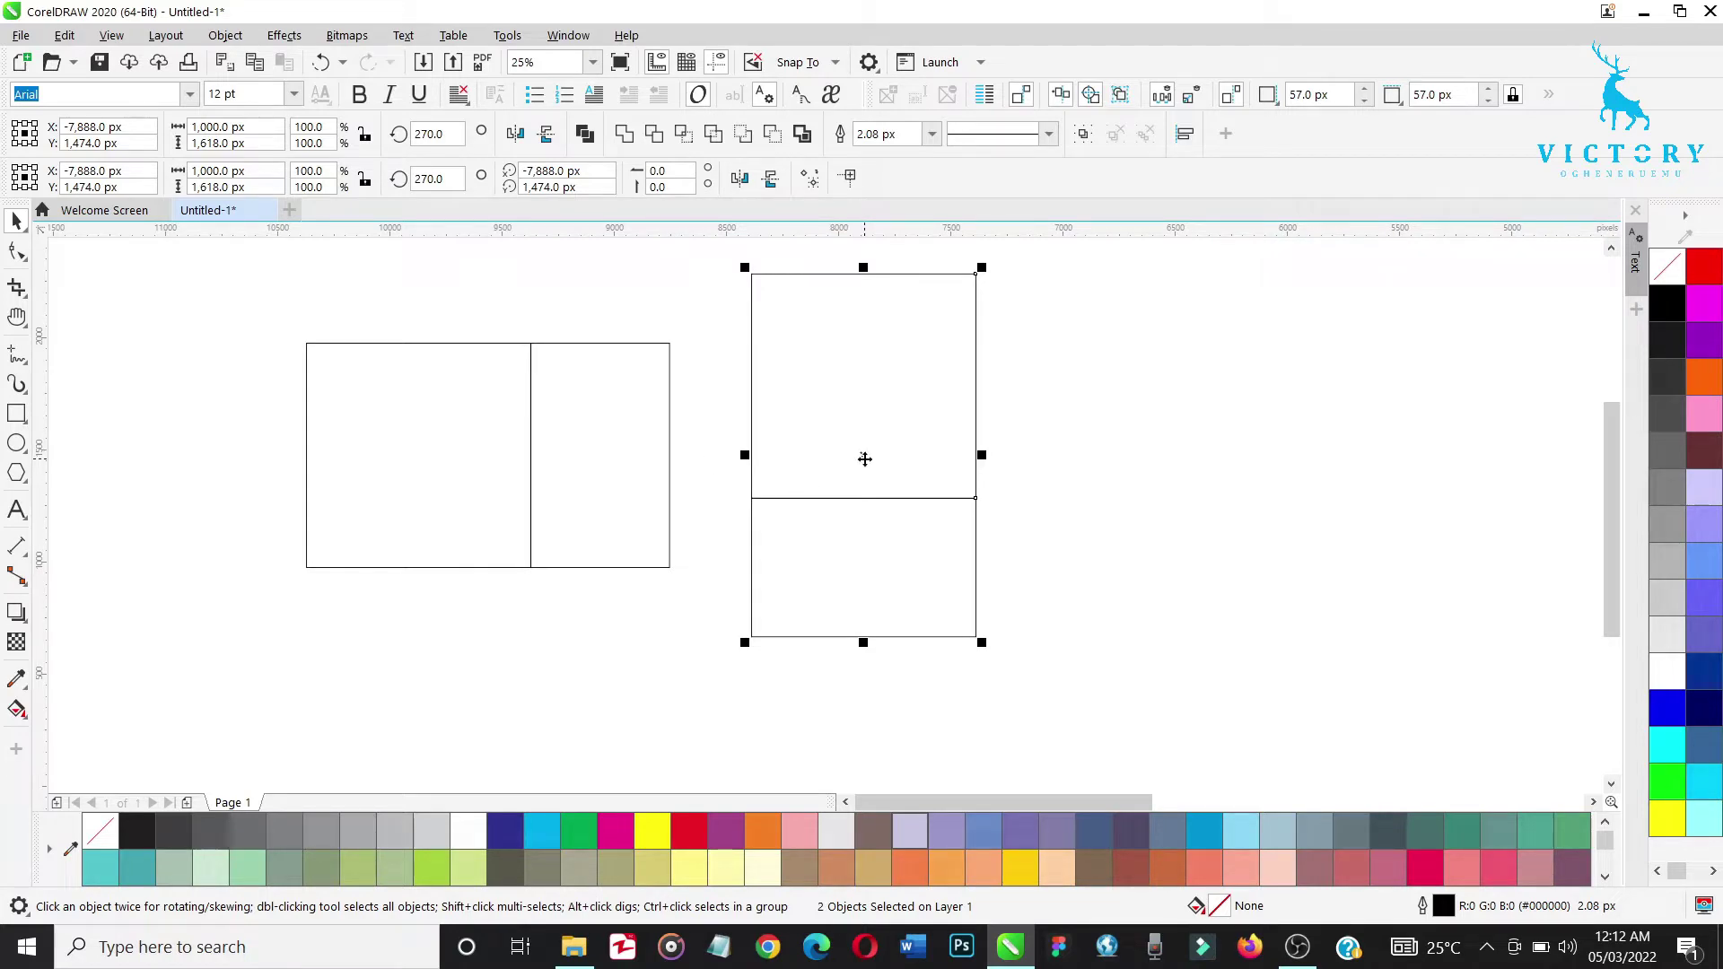
Snap the rotated pair to the narrow rectangle's top-left corner and scale it proportionally to fit inside that rectangle
drag(864, 458, 929, 525)
drag(815, 331, 530, 343)
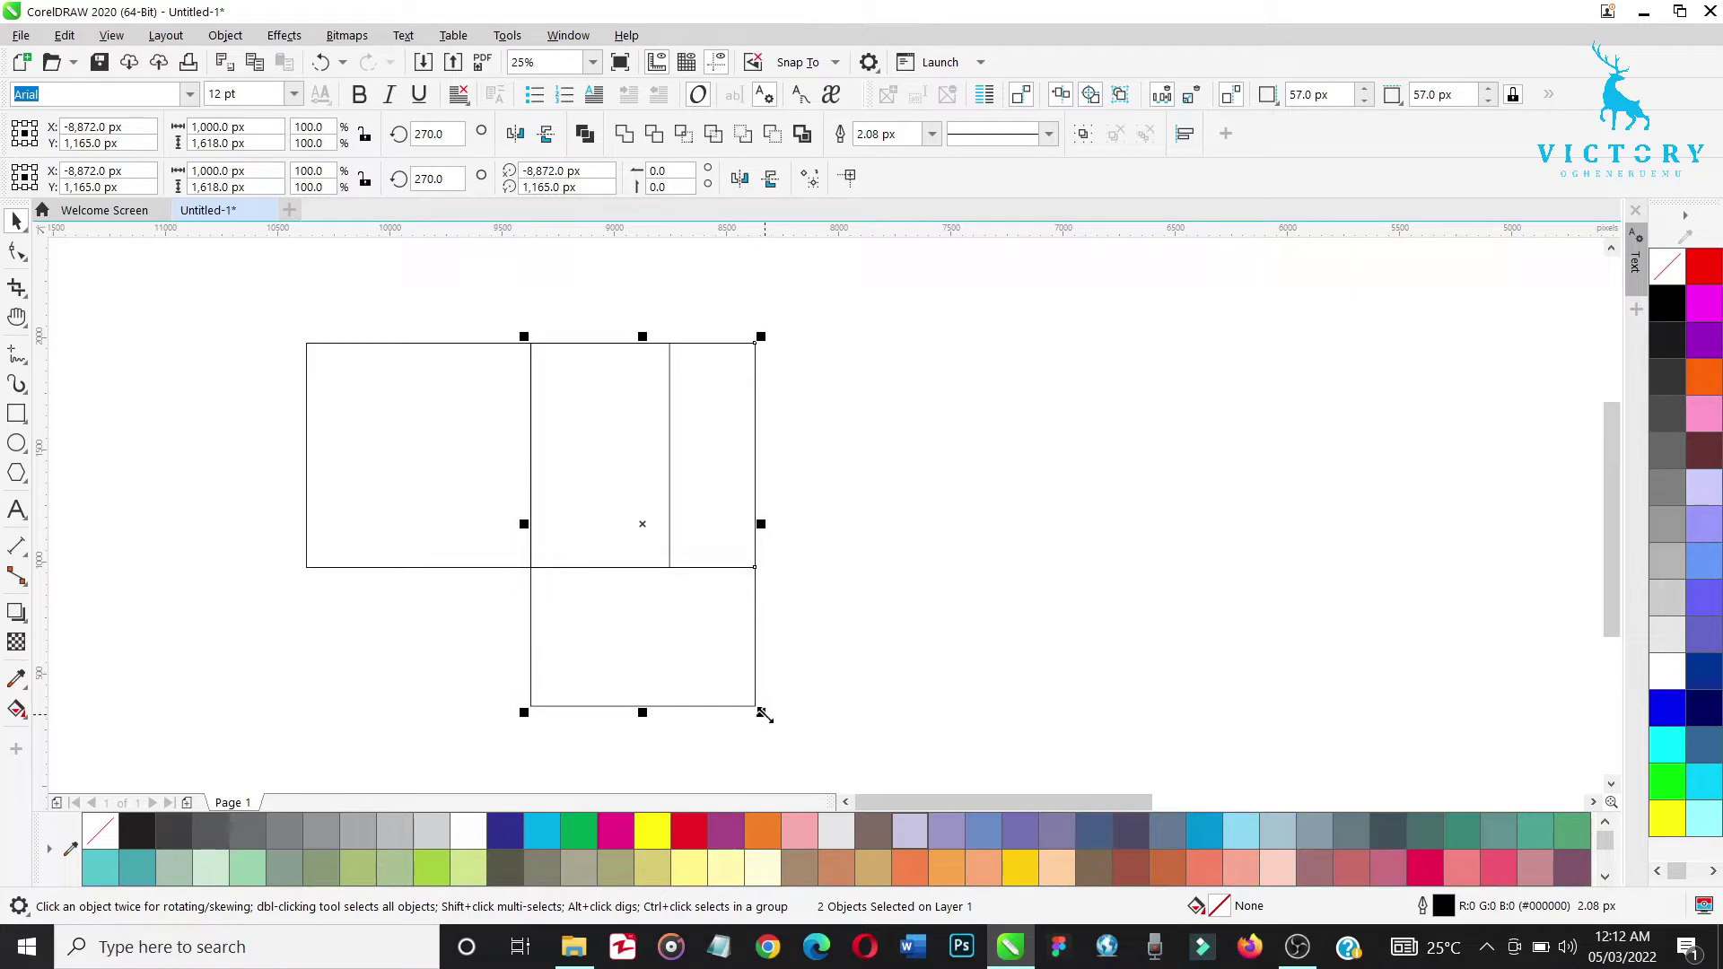
drag(762, 712, 682, 603)
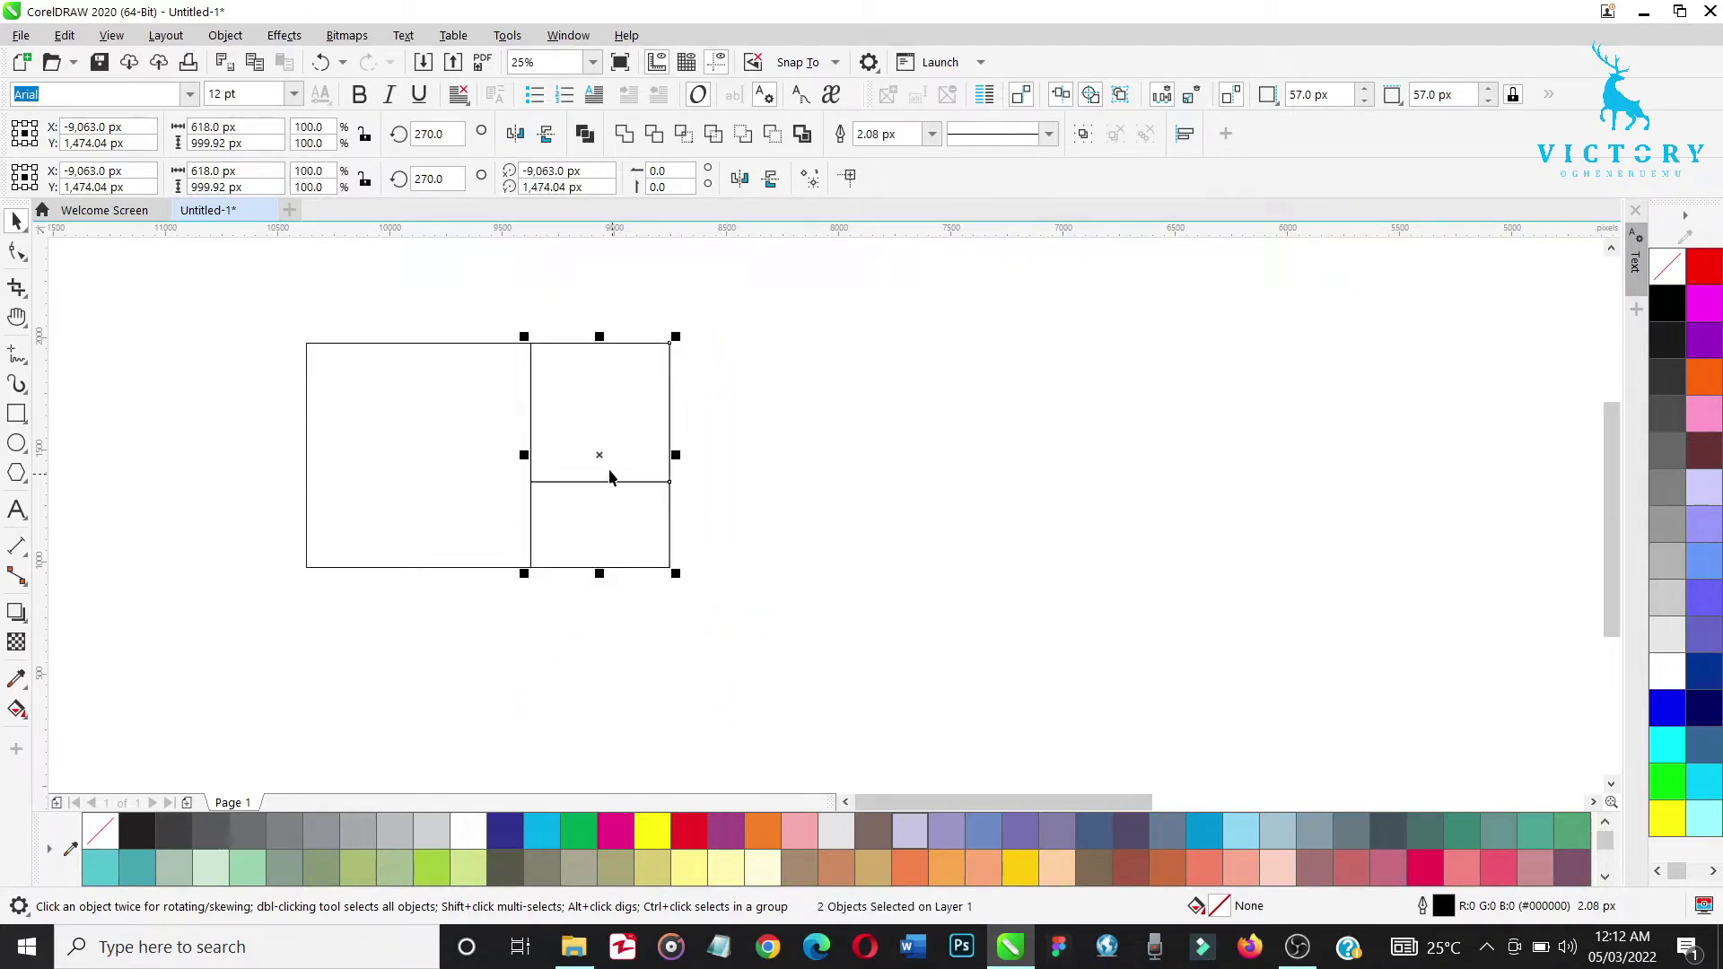
Duplicate the fitted pair to the right of the layout and set the copy's rotation to 180°
drag(601, 458, 905, 478)
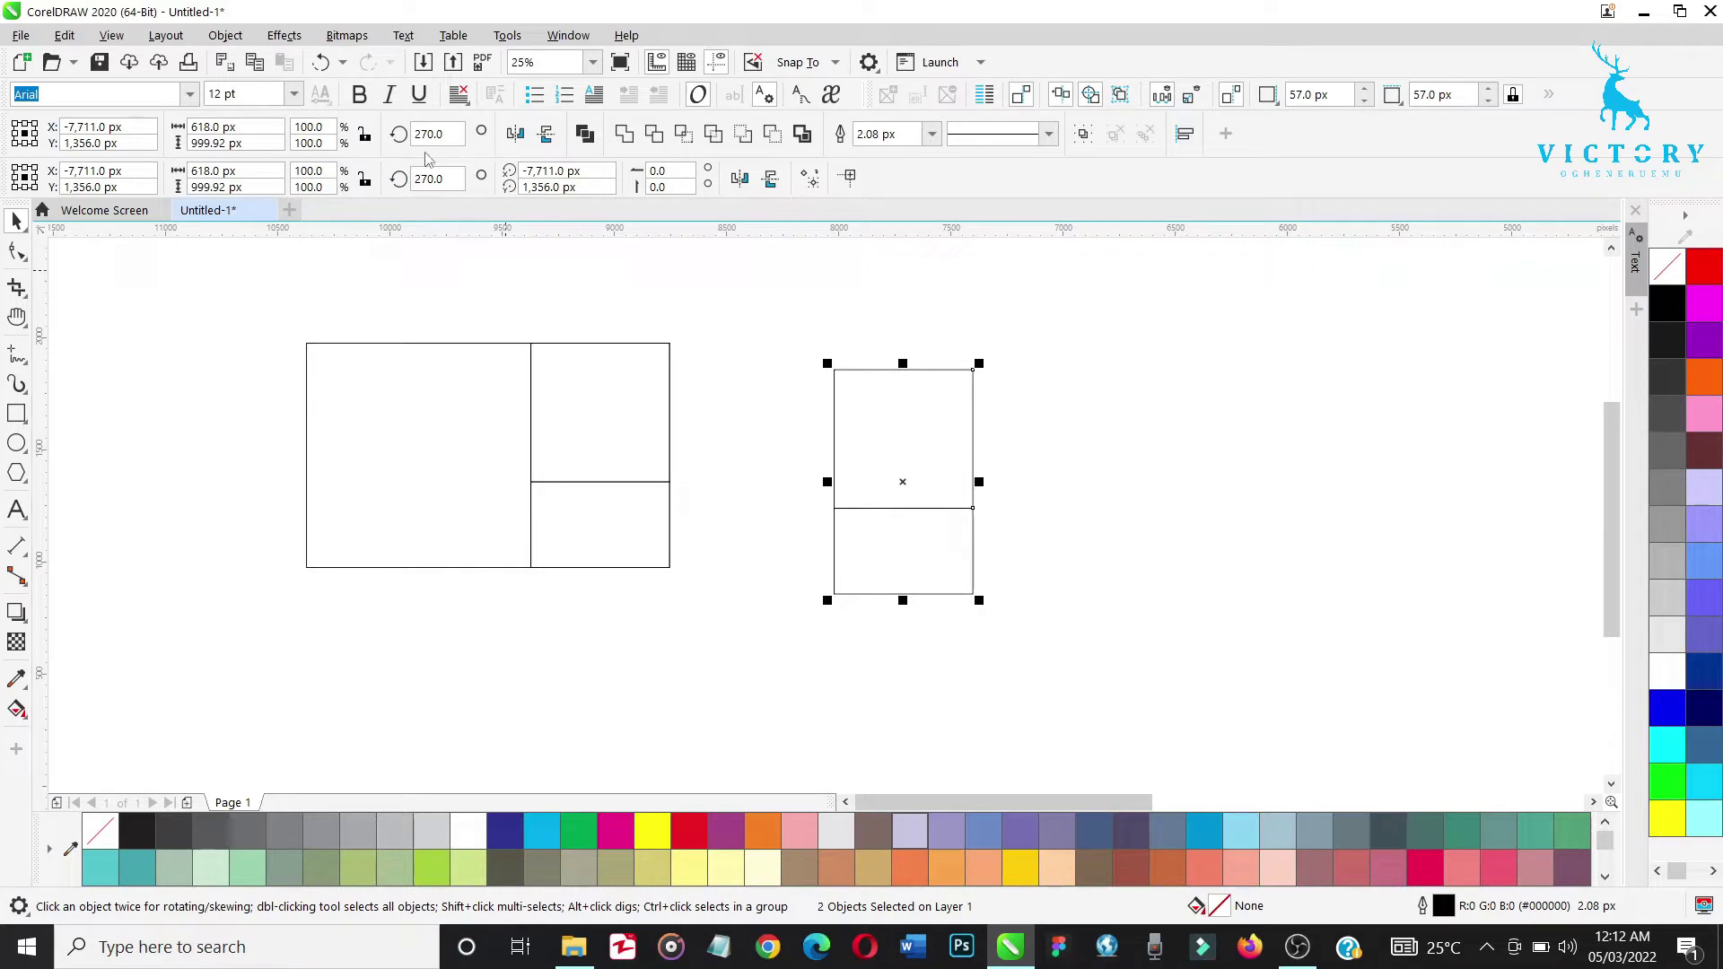
click(447, 135)
double_click(447, 134)
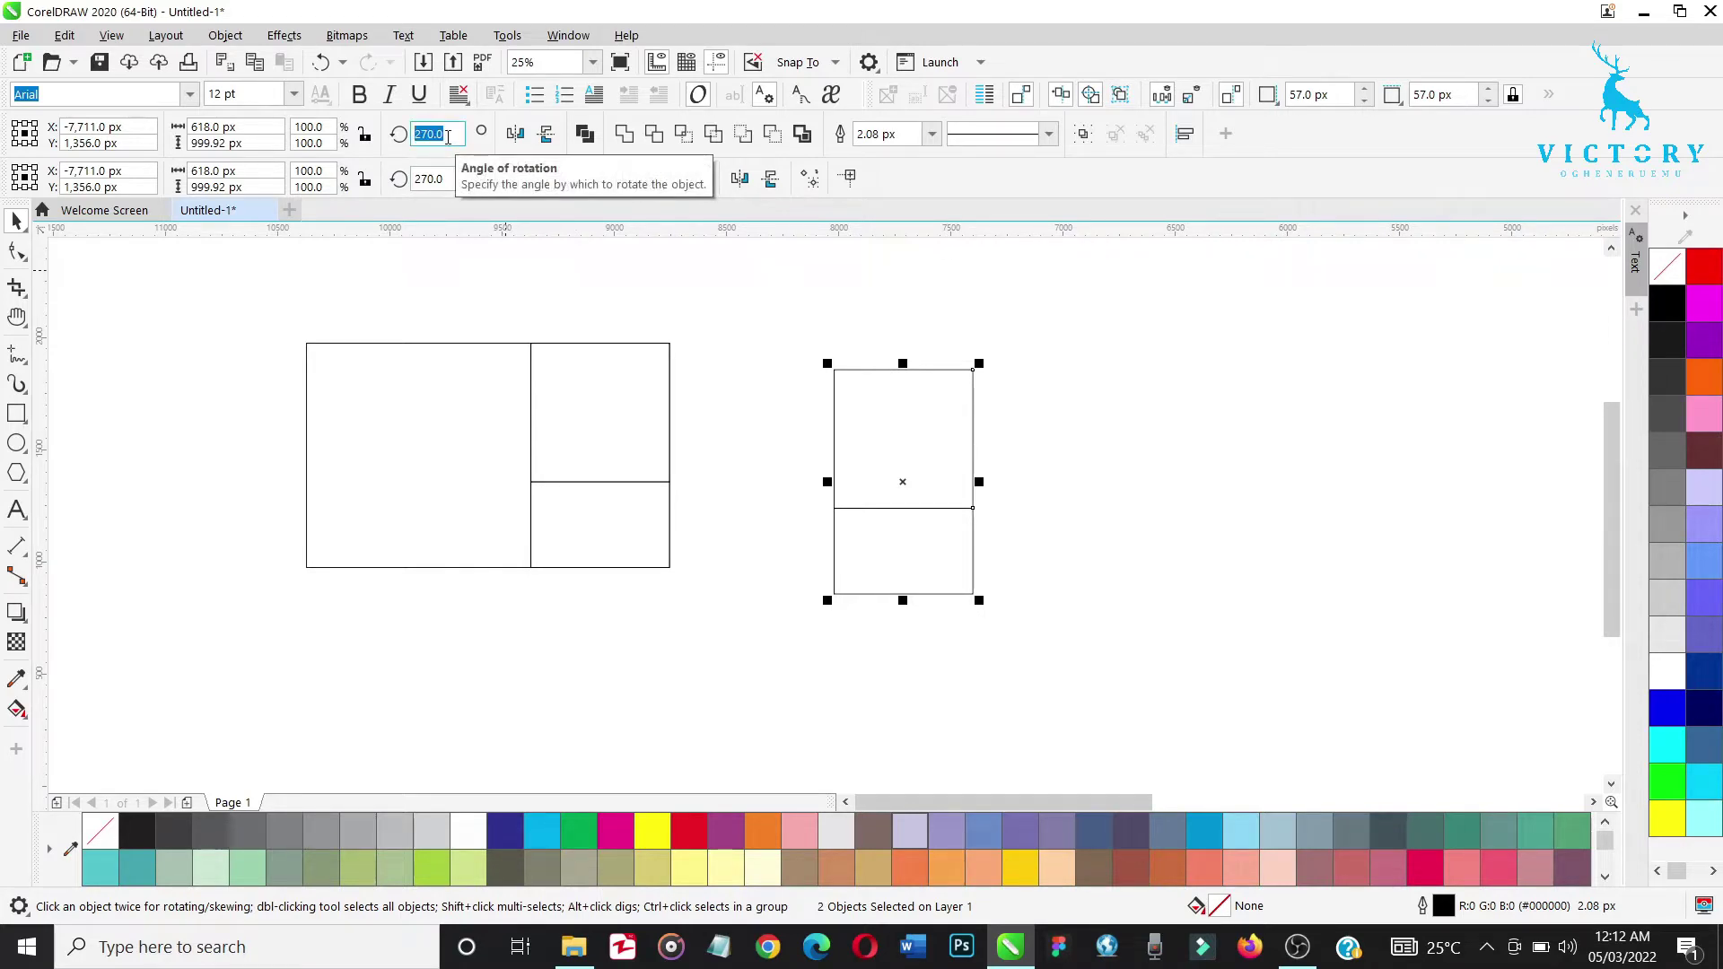
text(180)
key(Return)
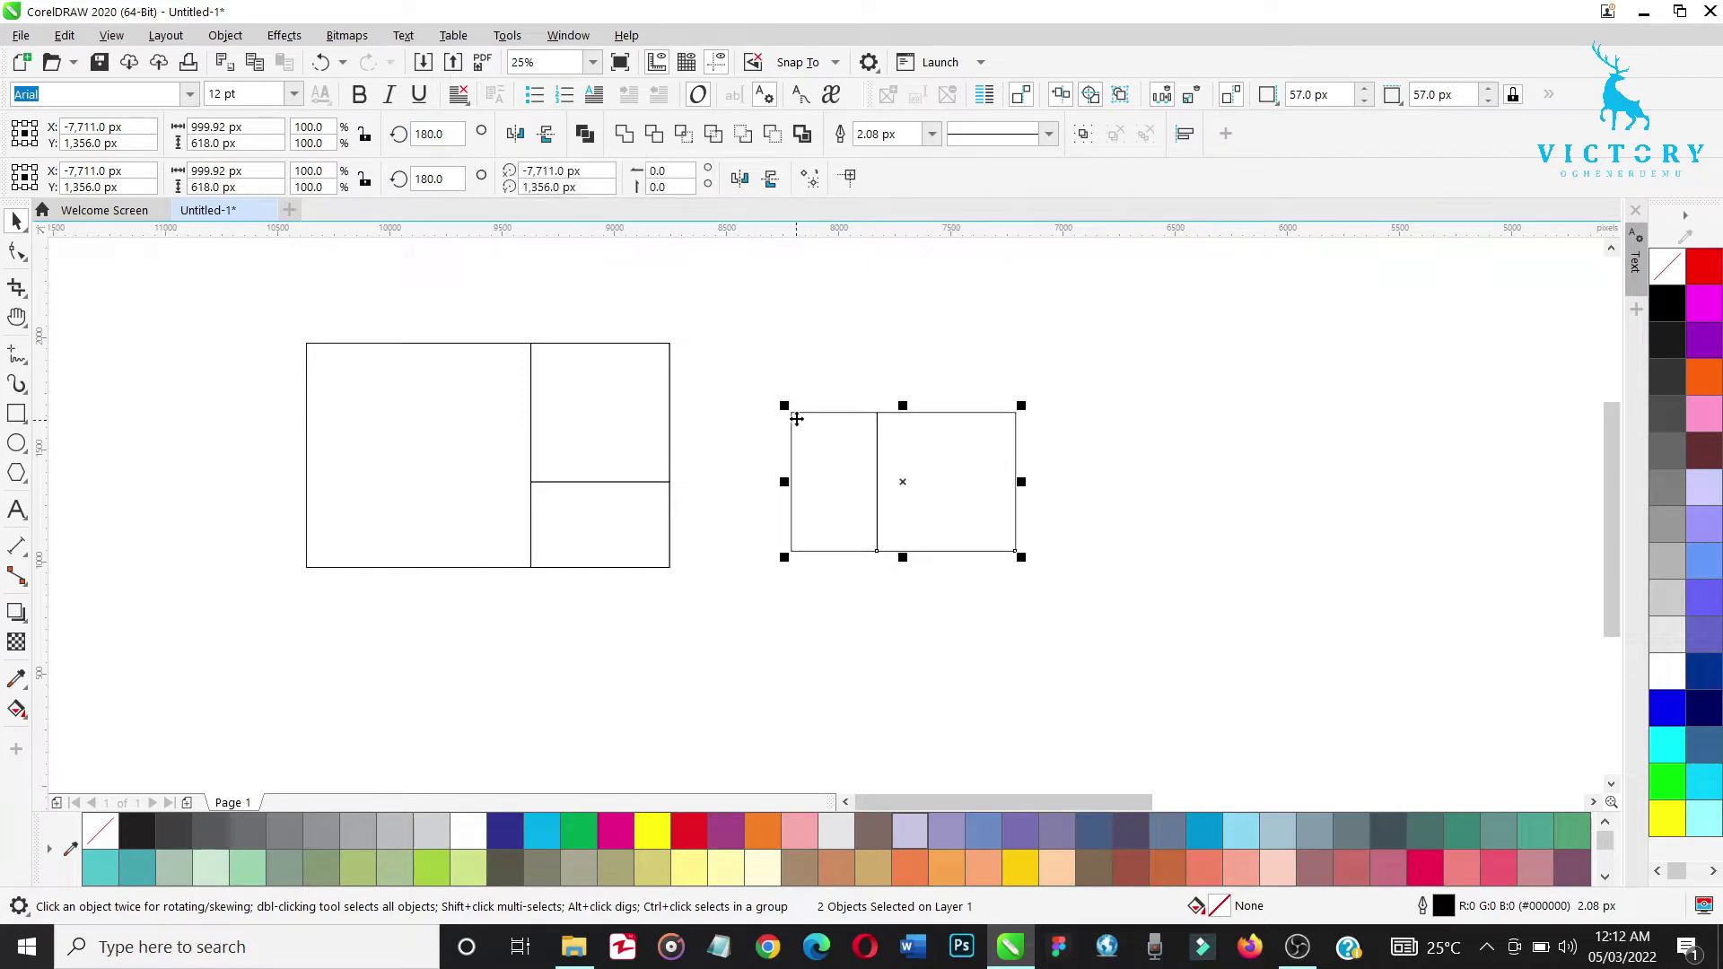
Fit the 180° pair proportionally into the lower-right rectangle of the layout and place a duplicate outside to the right
drag(795, 416, 533, 484)
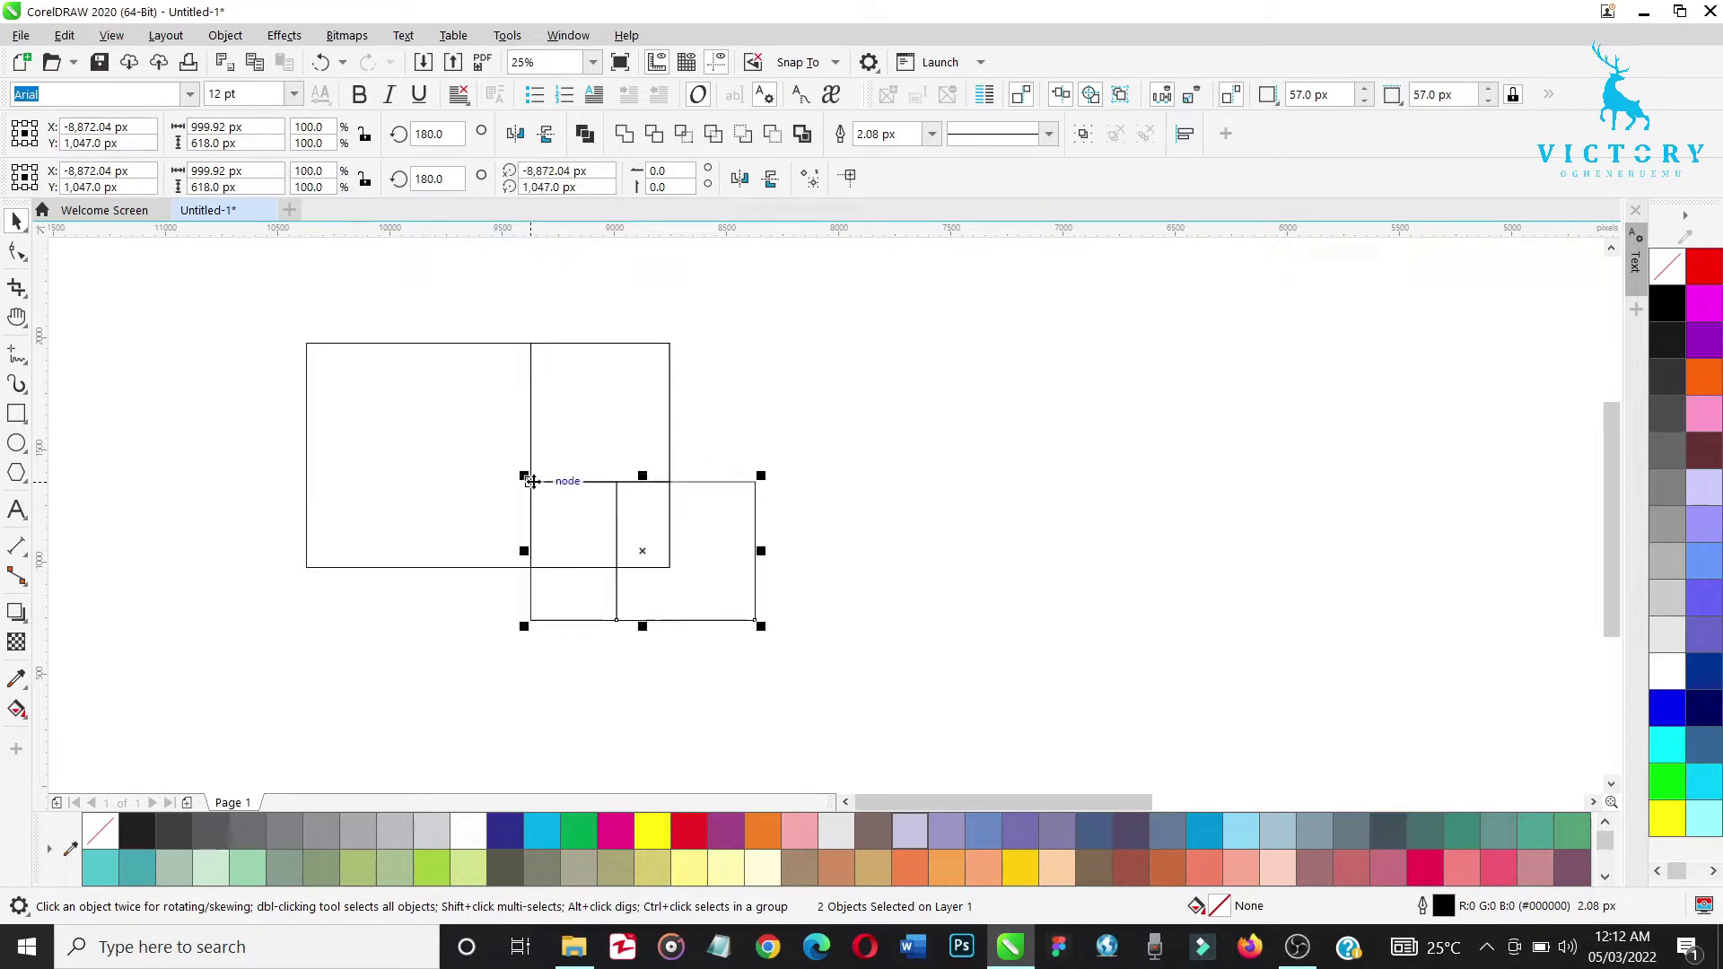
drag(756, 622, 937, 510)
click(937, 510)
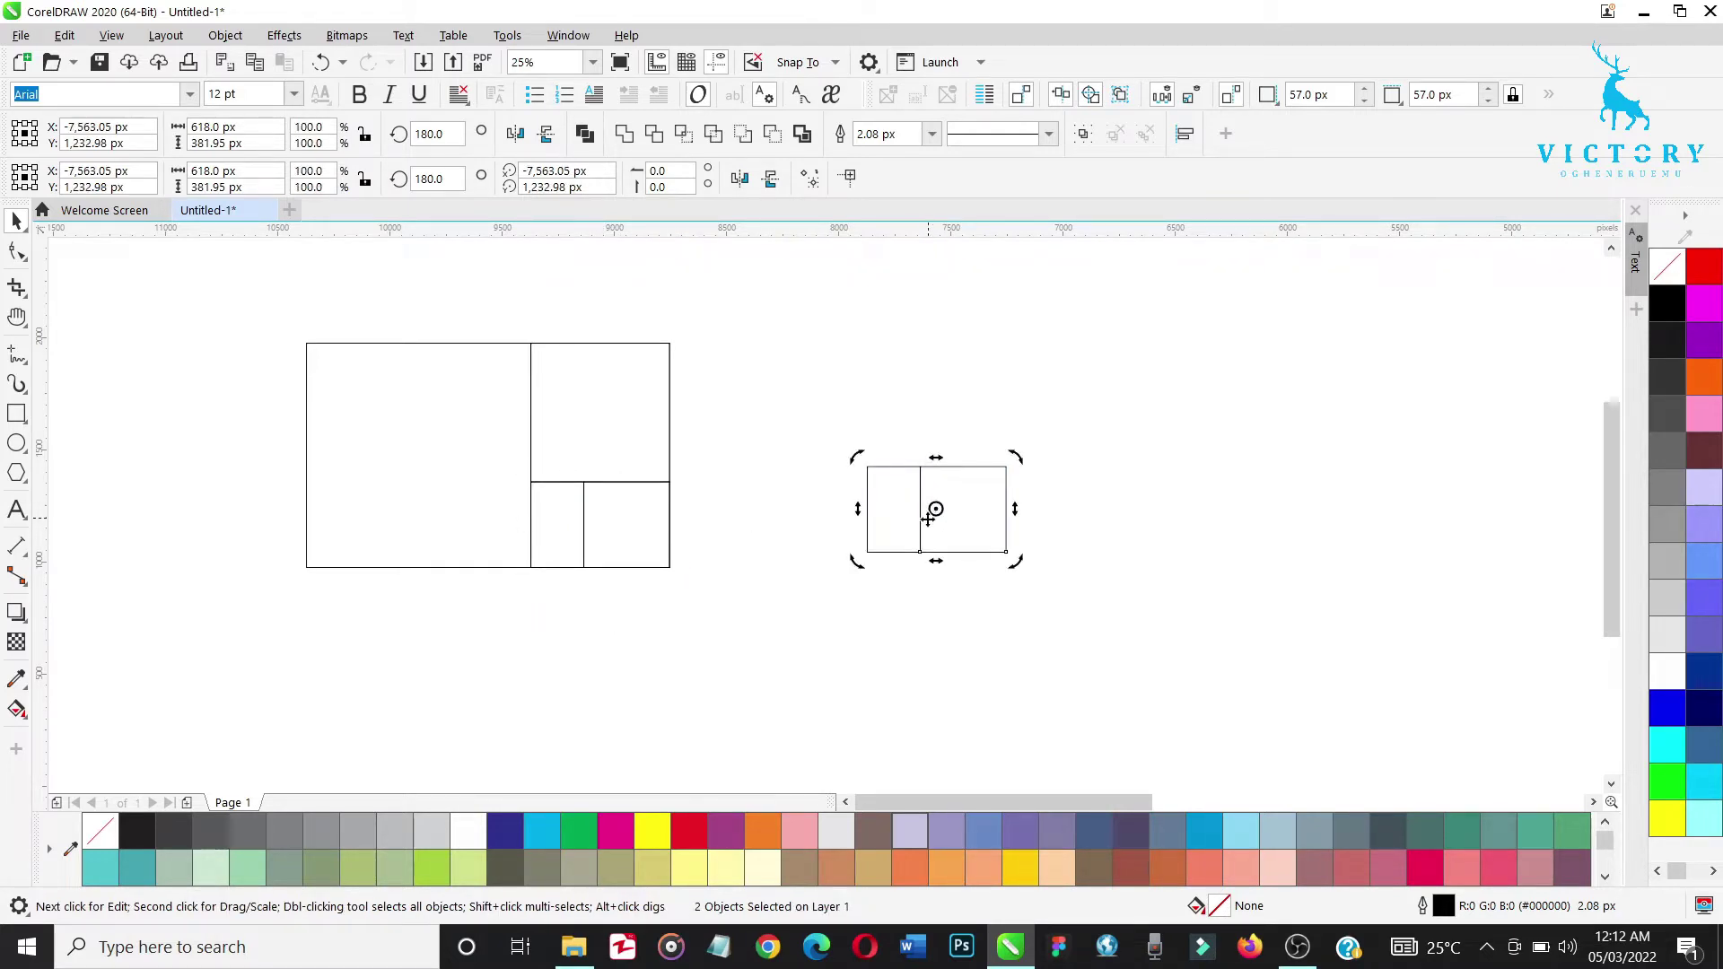
click(970, 518)
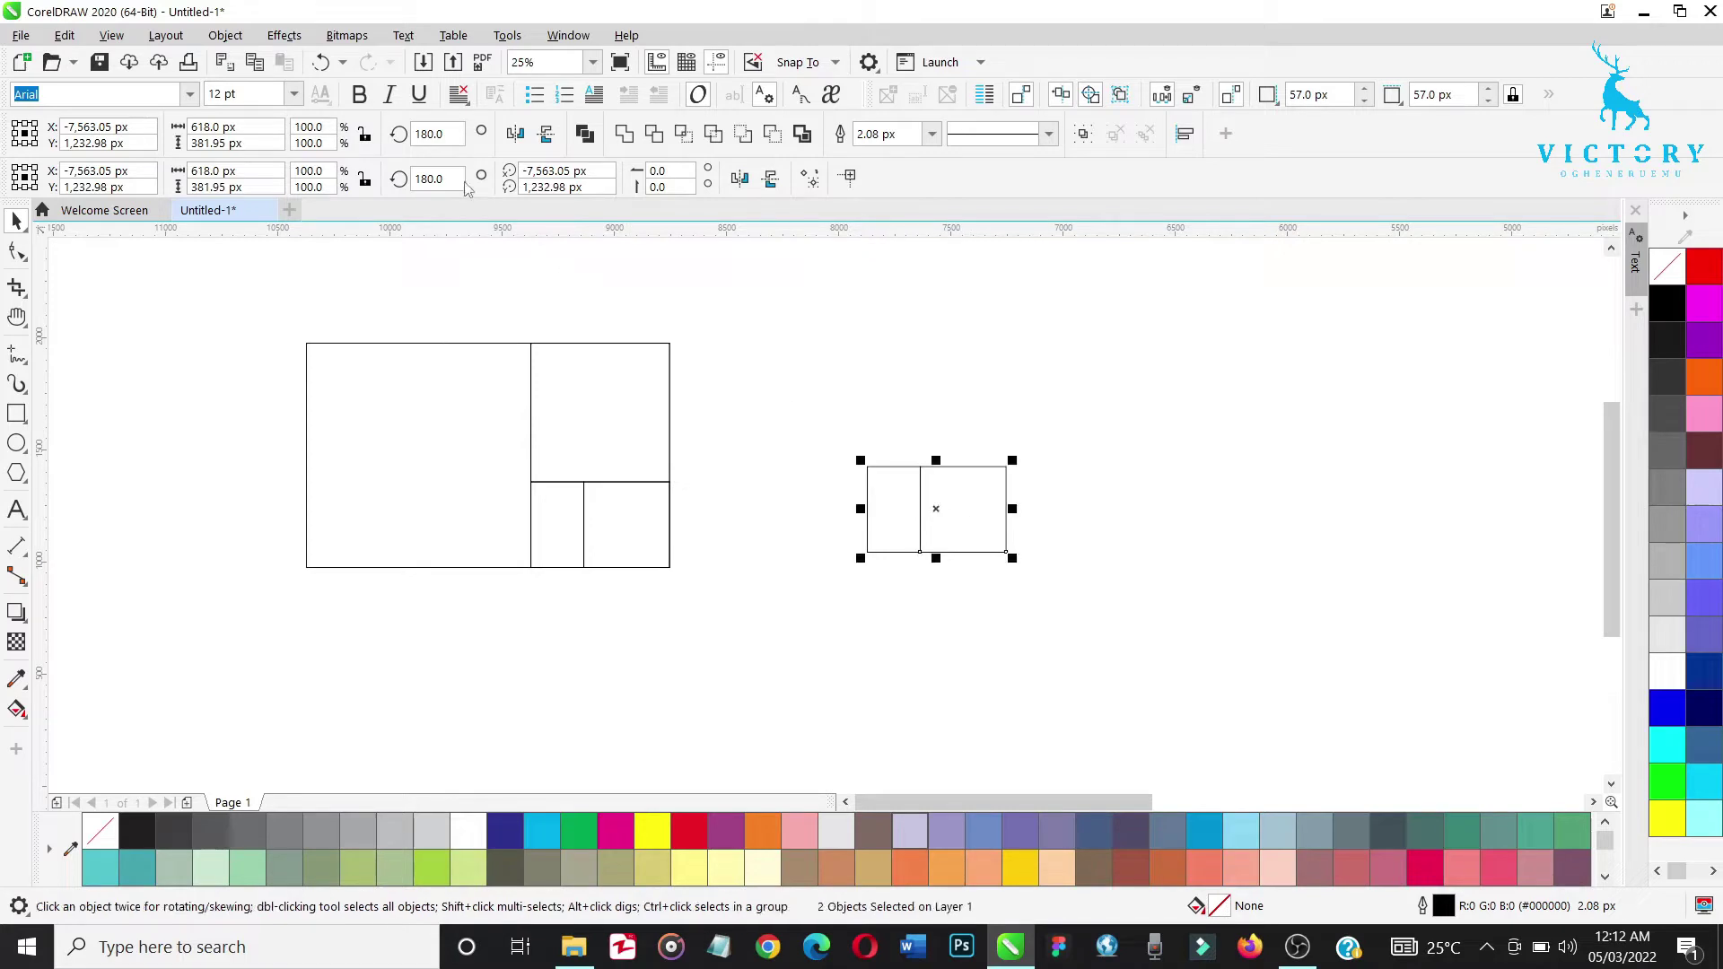
Set the rotation of the new duplicate pair to 90°
click(452, 134)
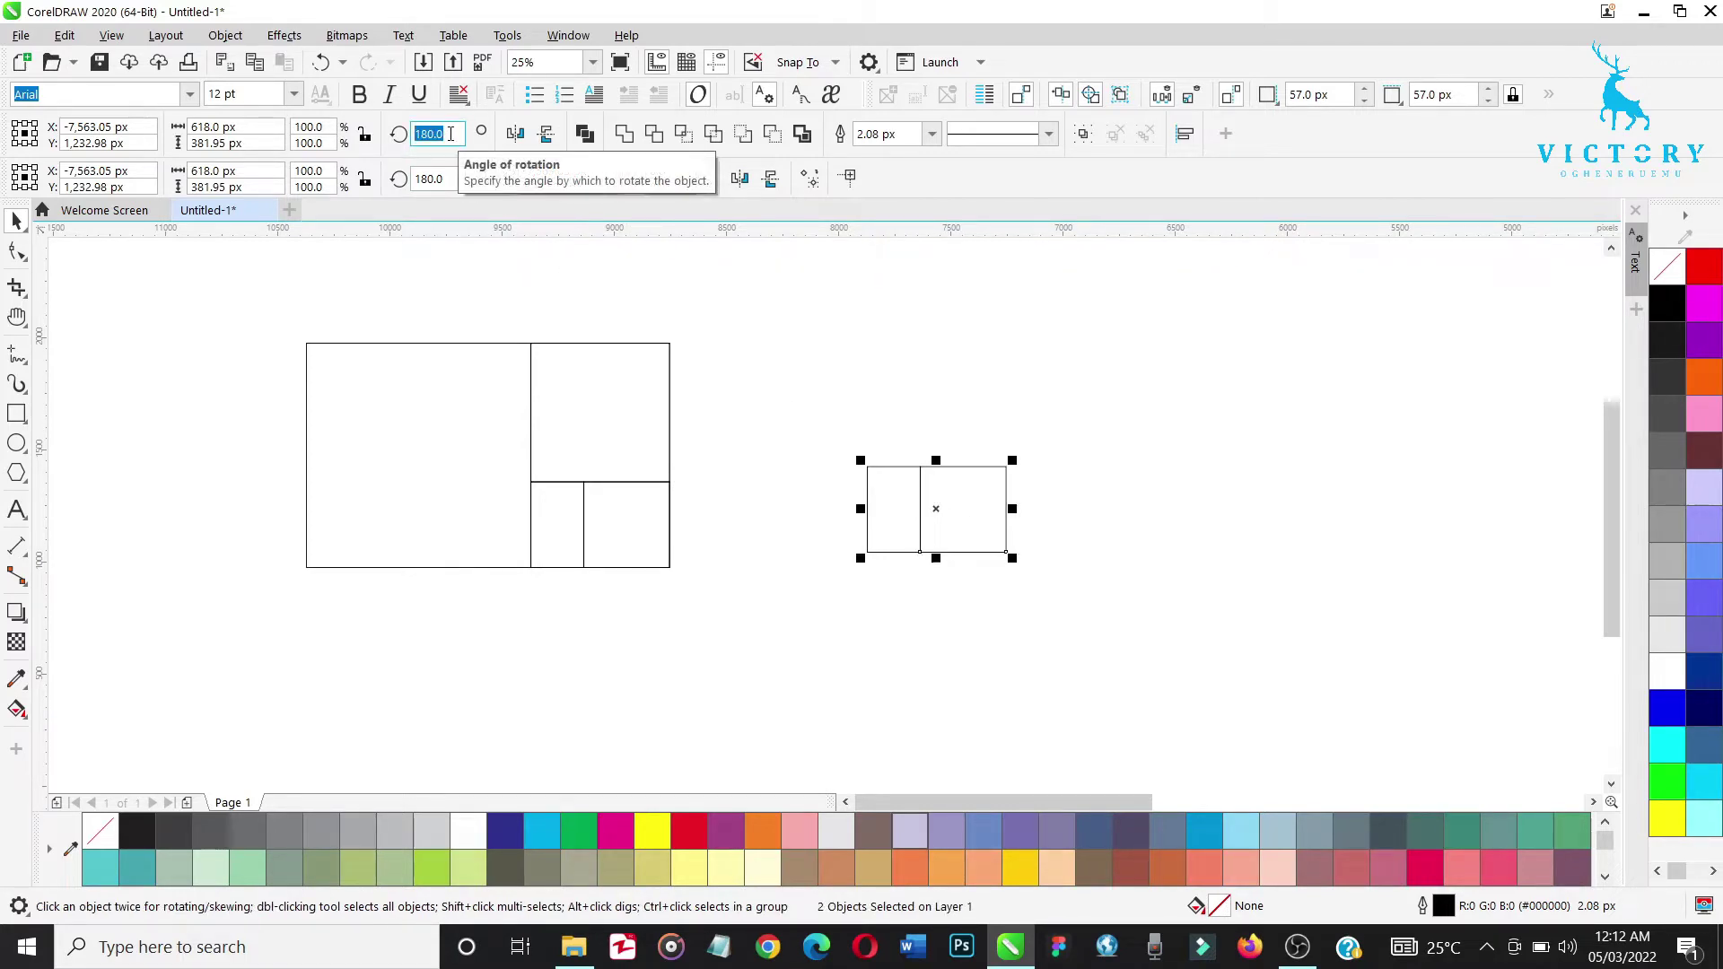
text(90)
key(Return)
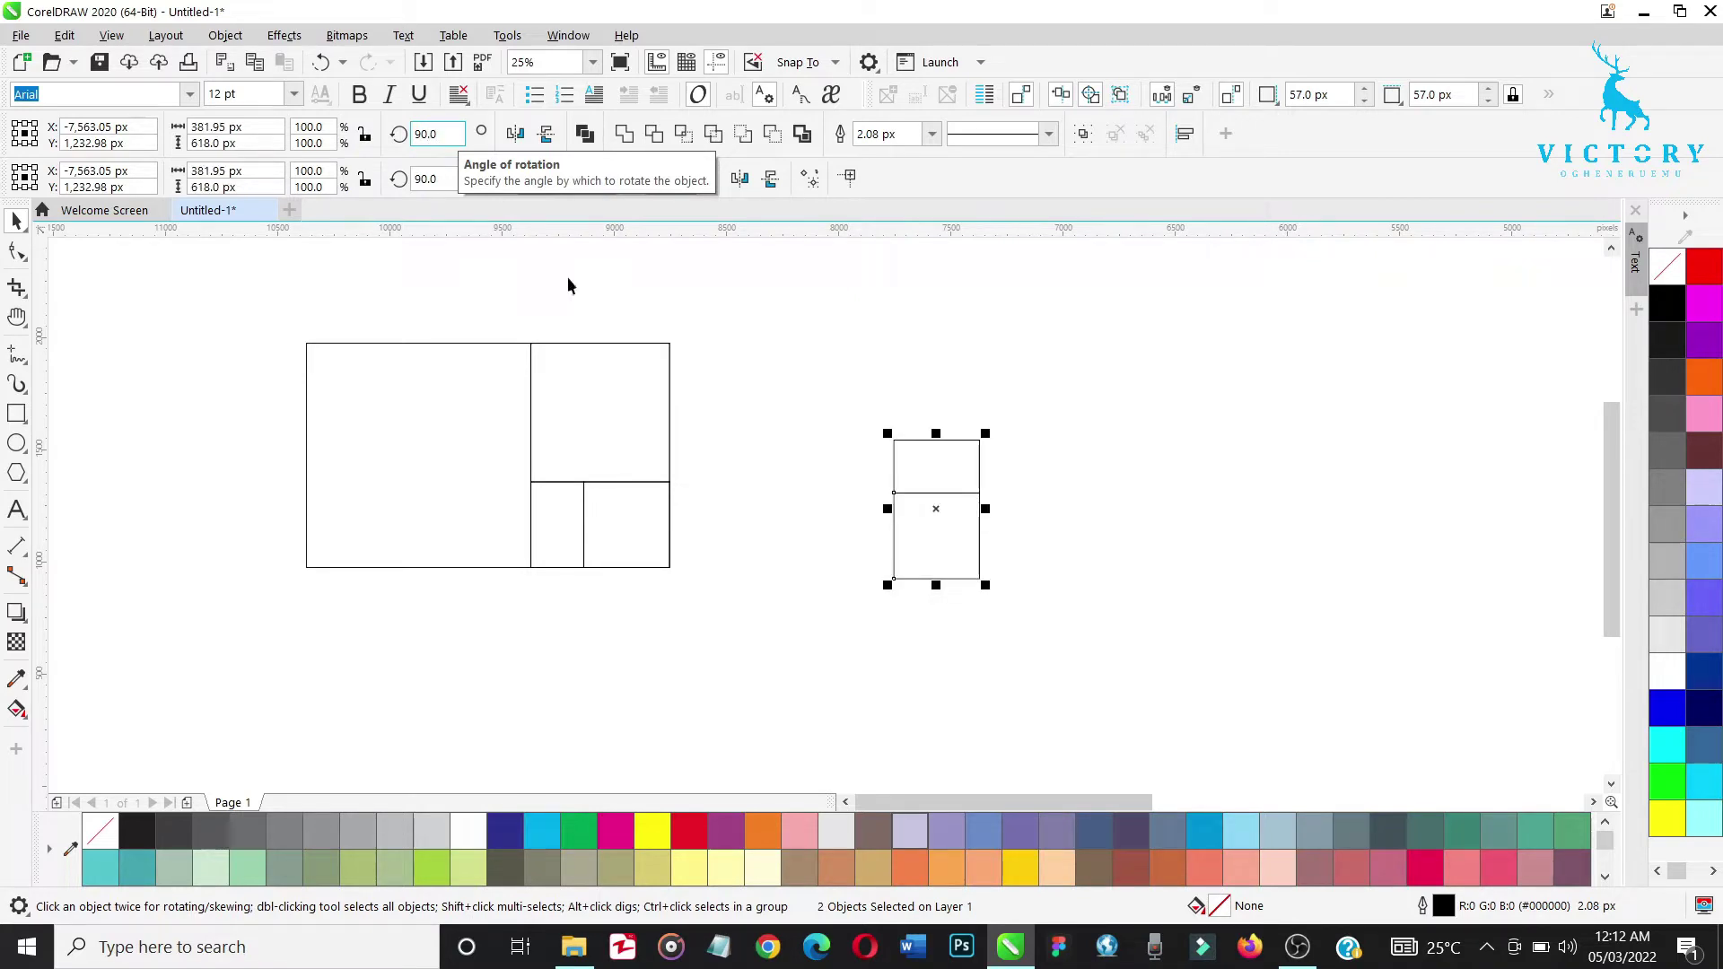
Fit the 90° pair proportionally into the small upright rectangle of the layout and place a duplicate outside to the right
drag(891, 437, 533, 484)
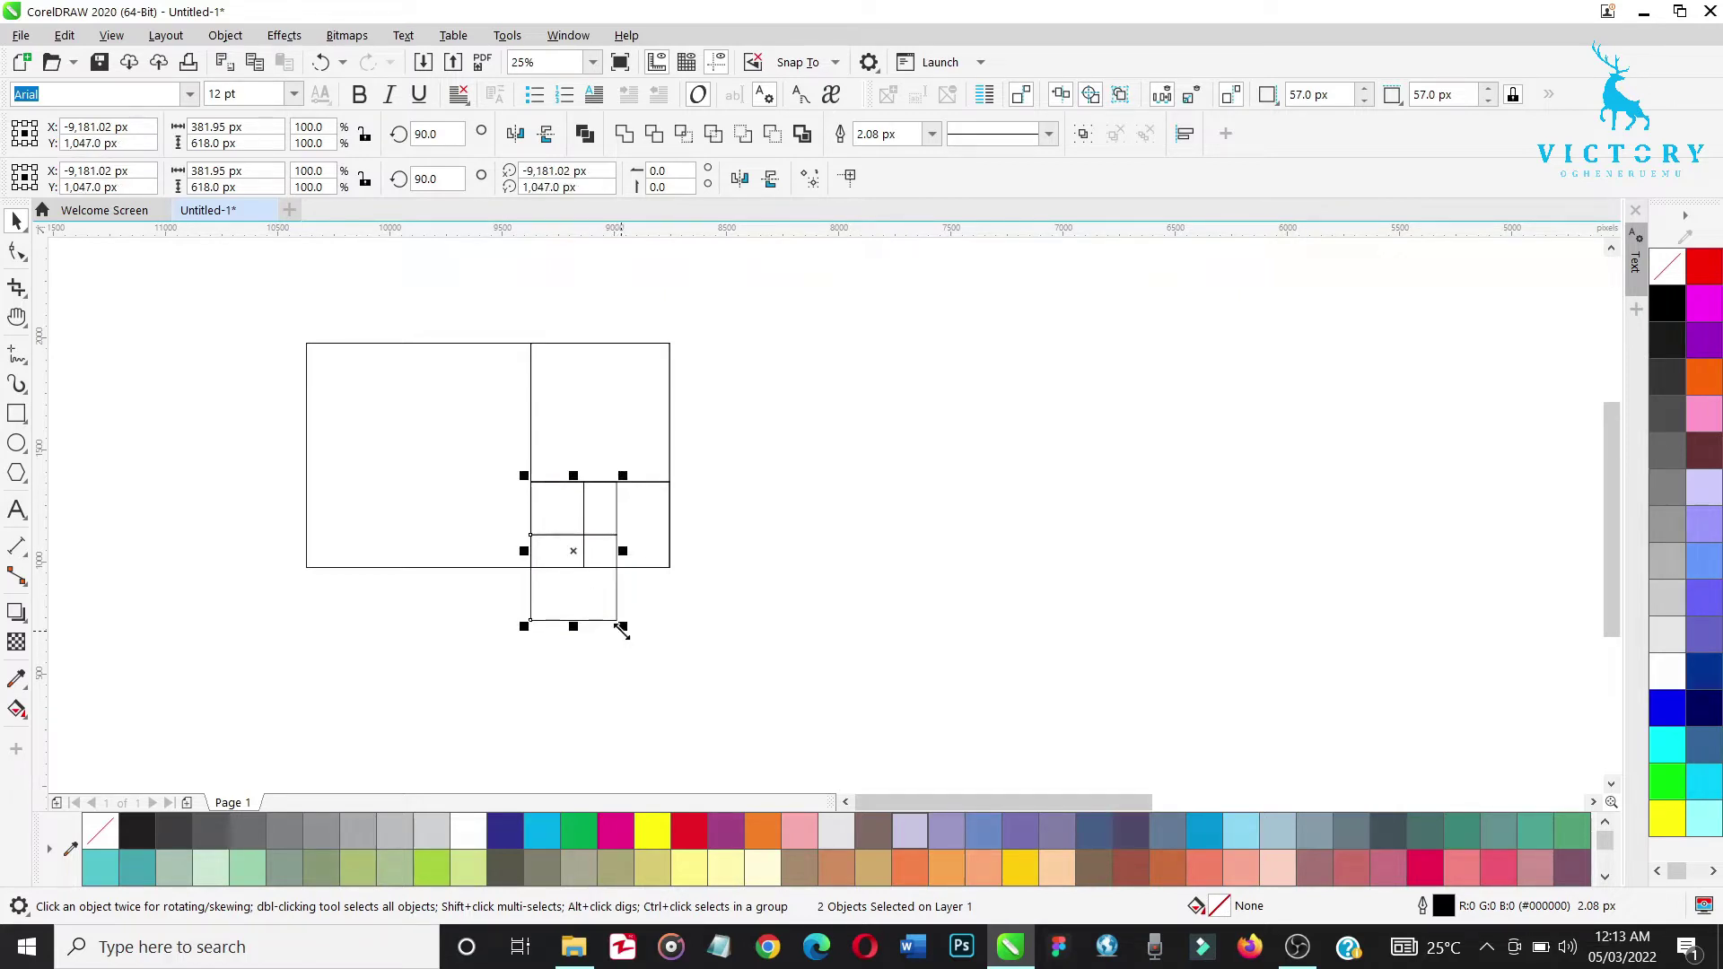
drag(622, 625, 847, 532)
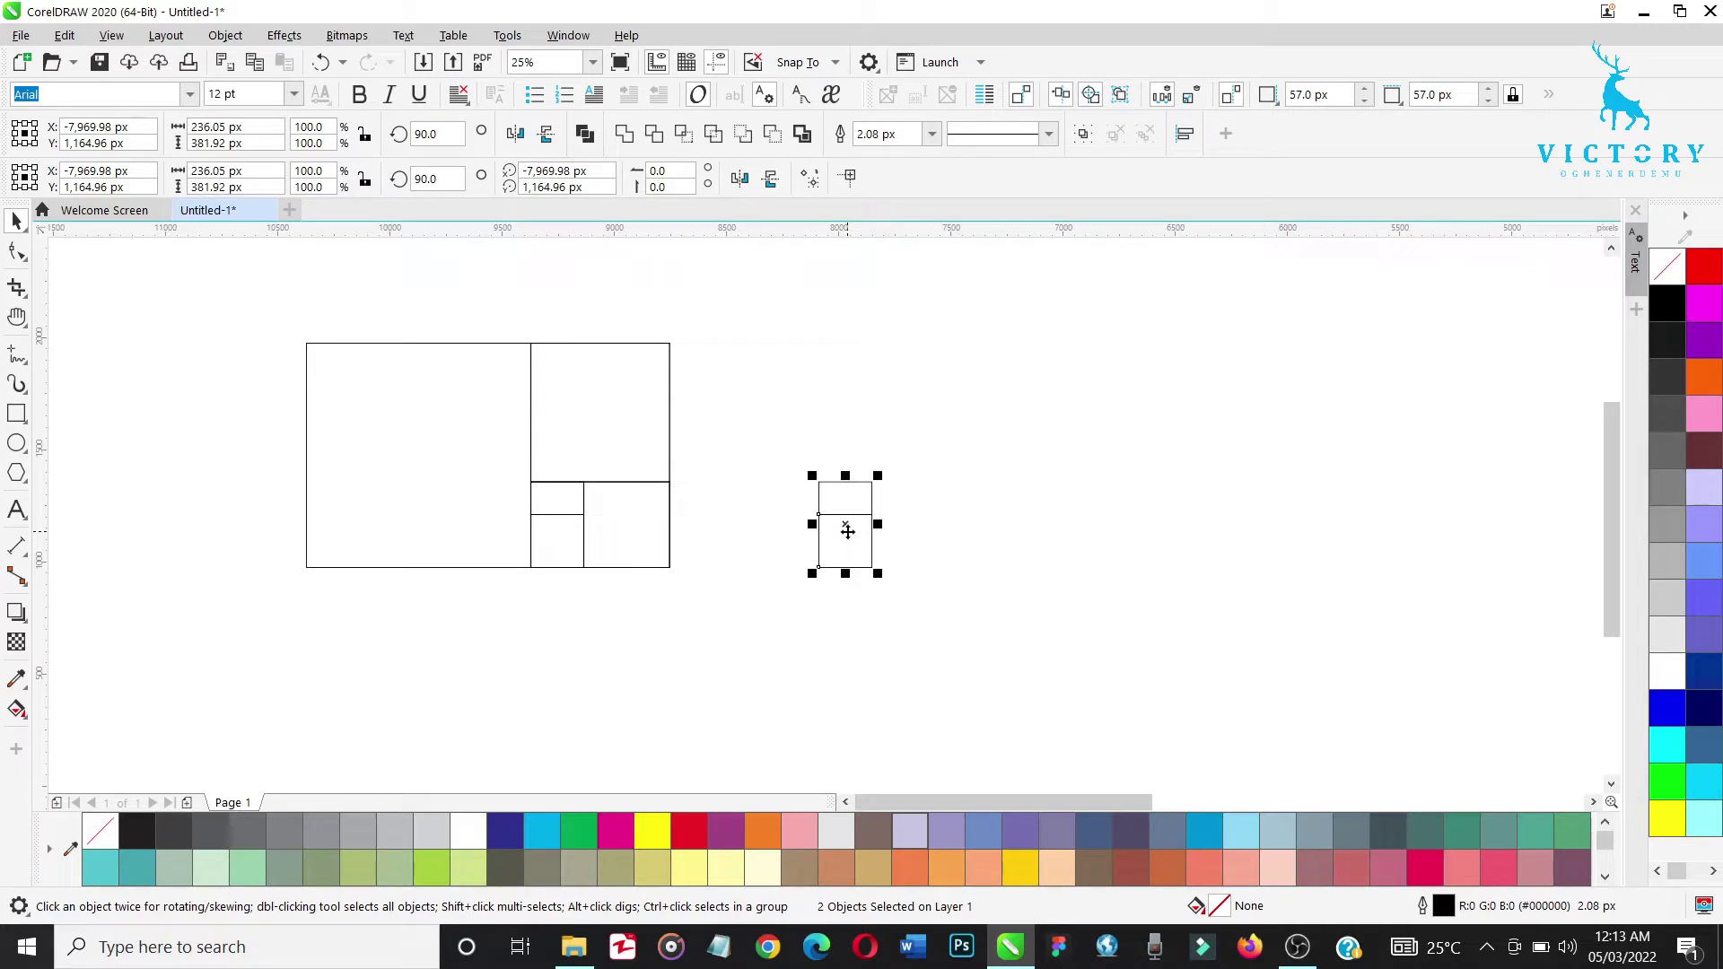
Set the outside duplicate pair's rotation to 360° and fit it proportionally into the small rectangle above the small square
click(451, 134)
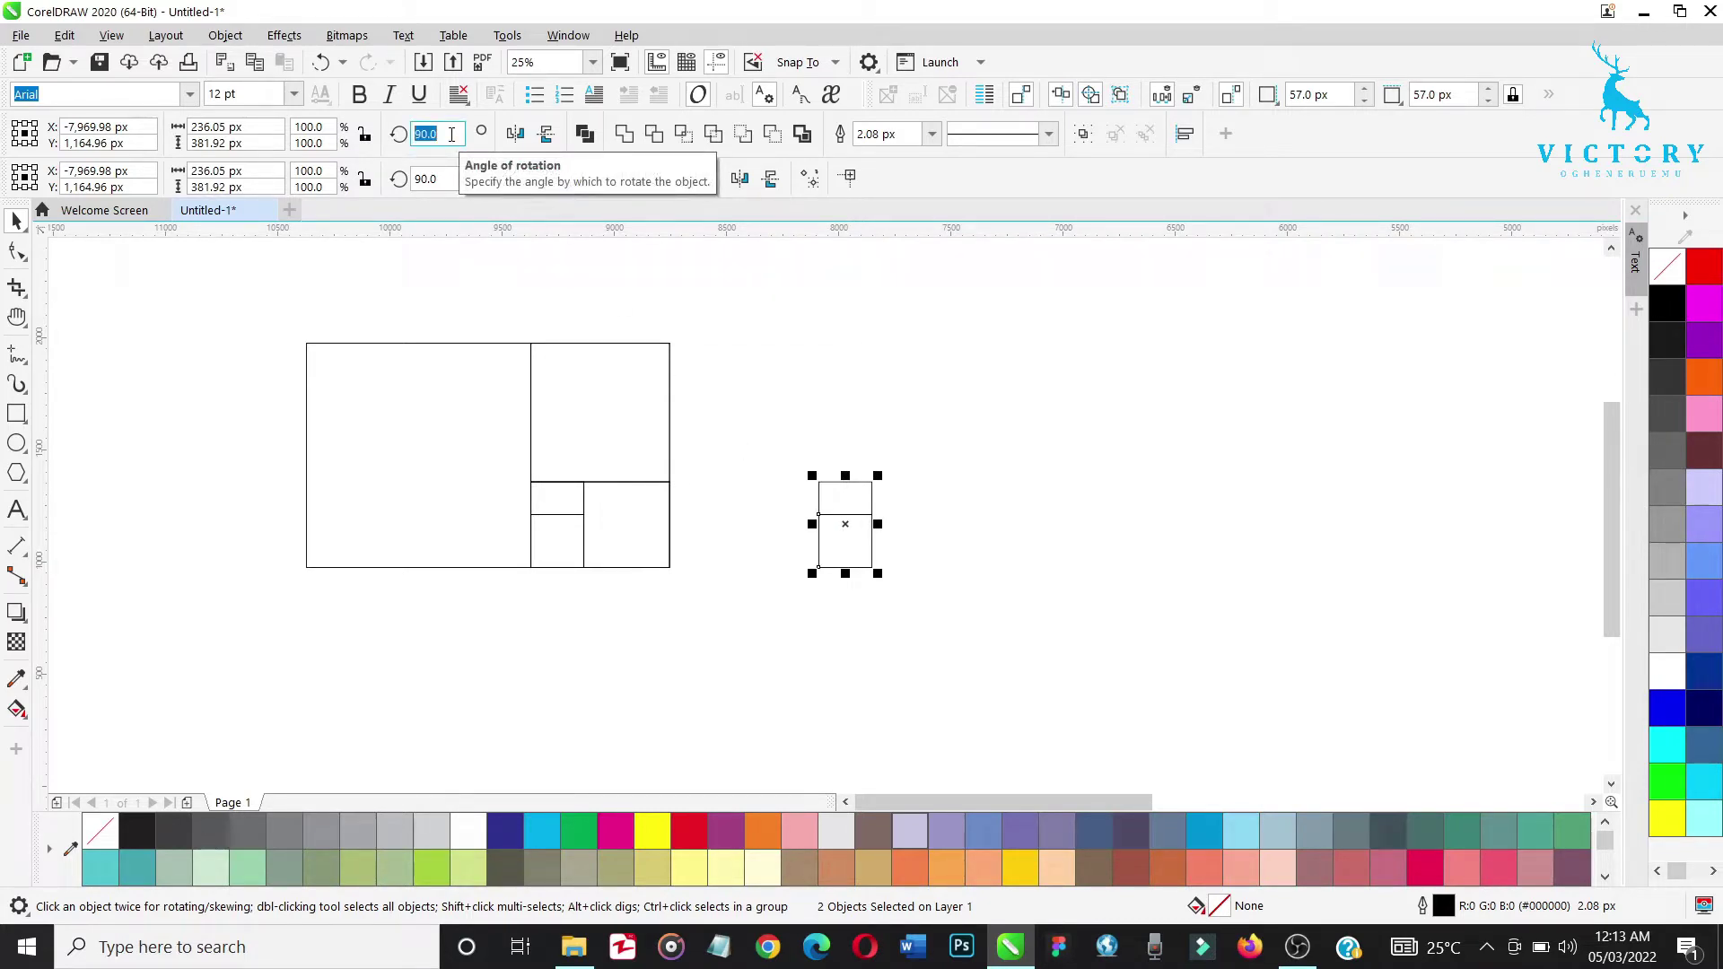
text(360)
key(Return)
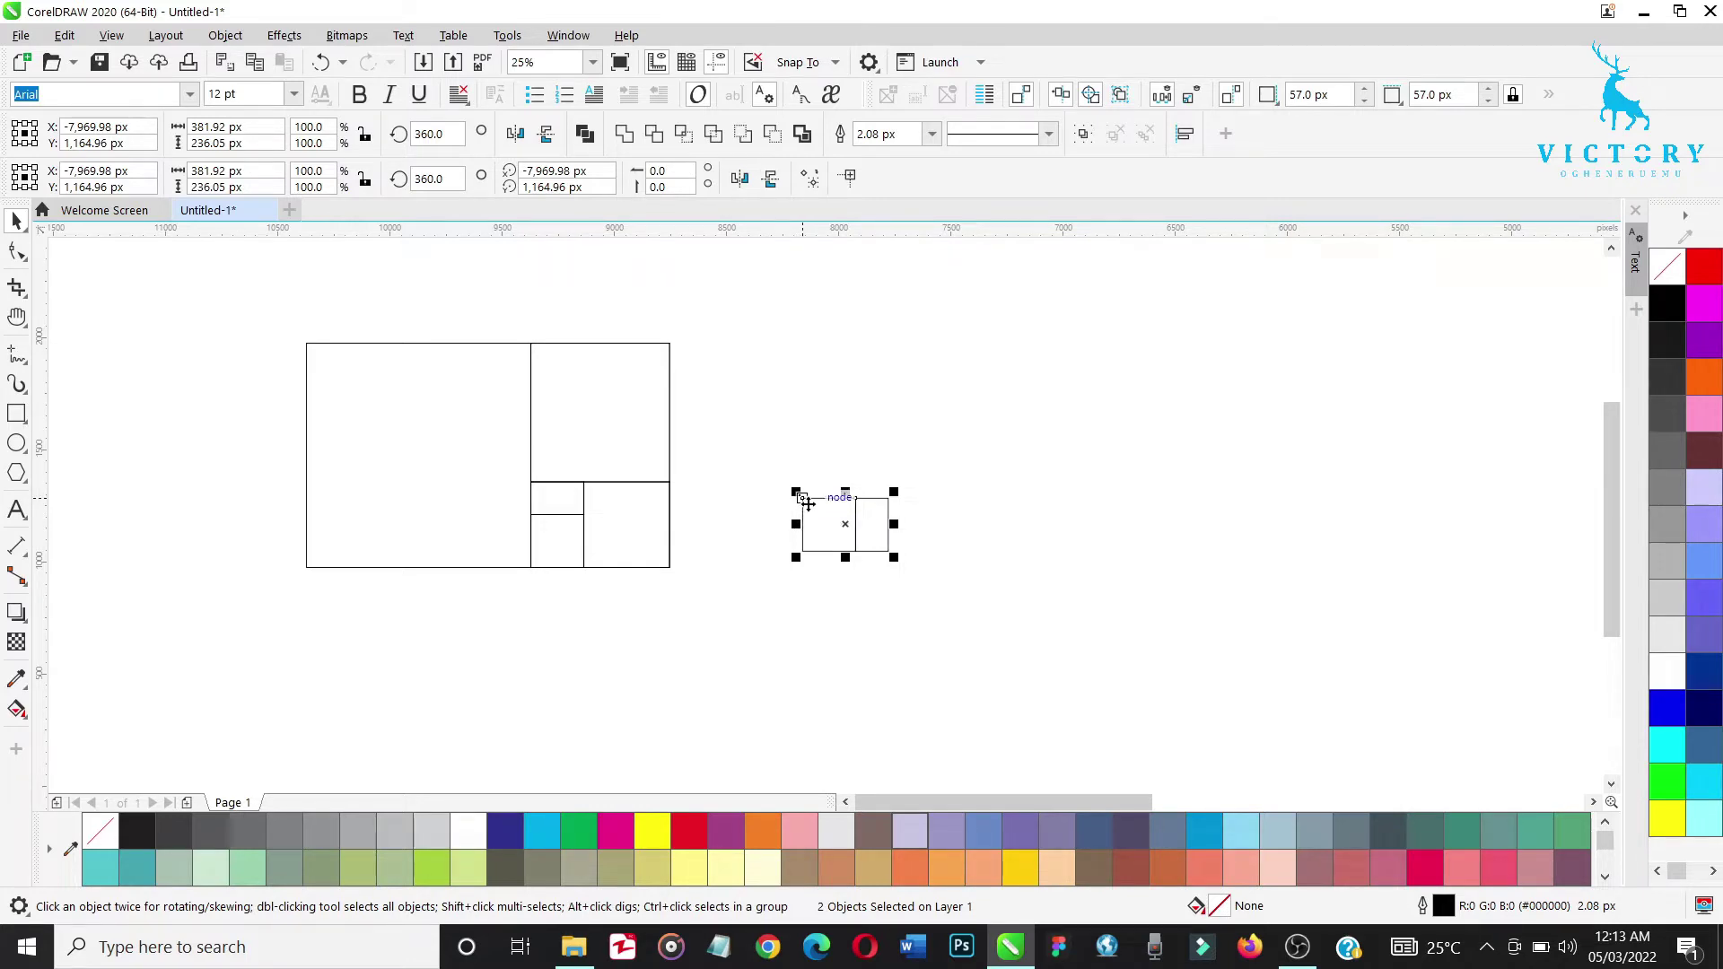
key(z)
drag(449, 401, 941, 620)
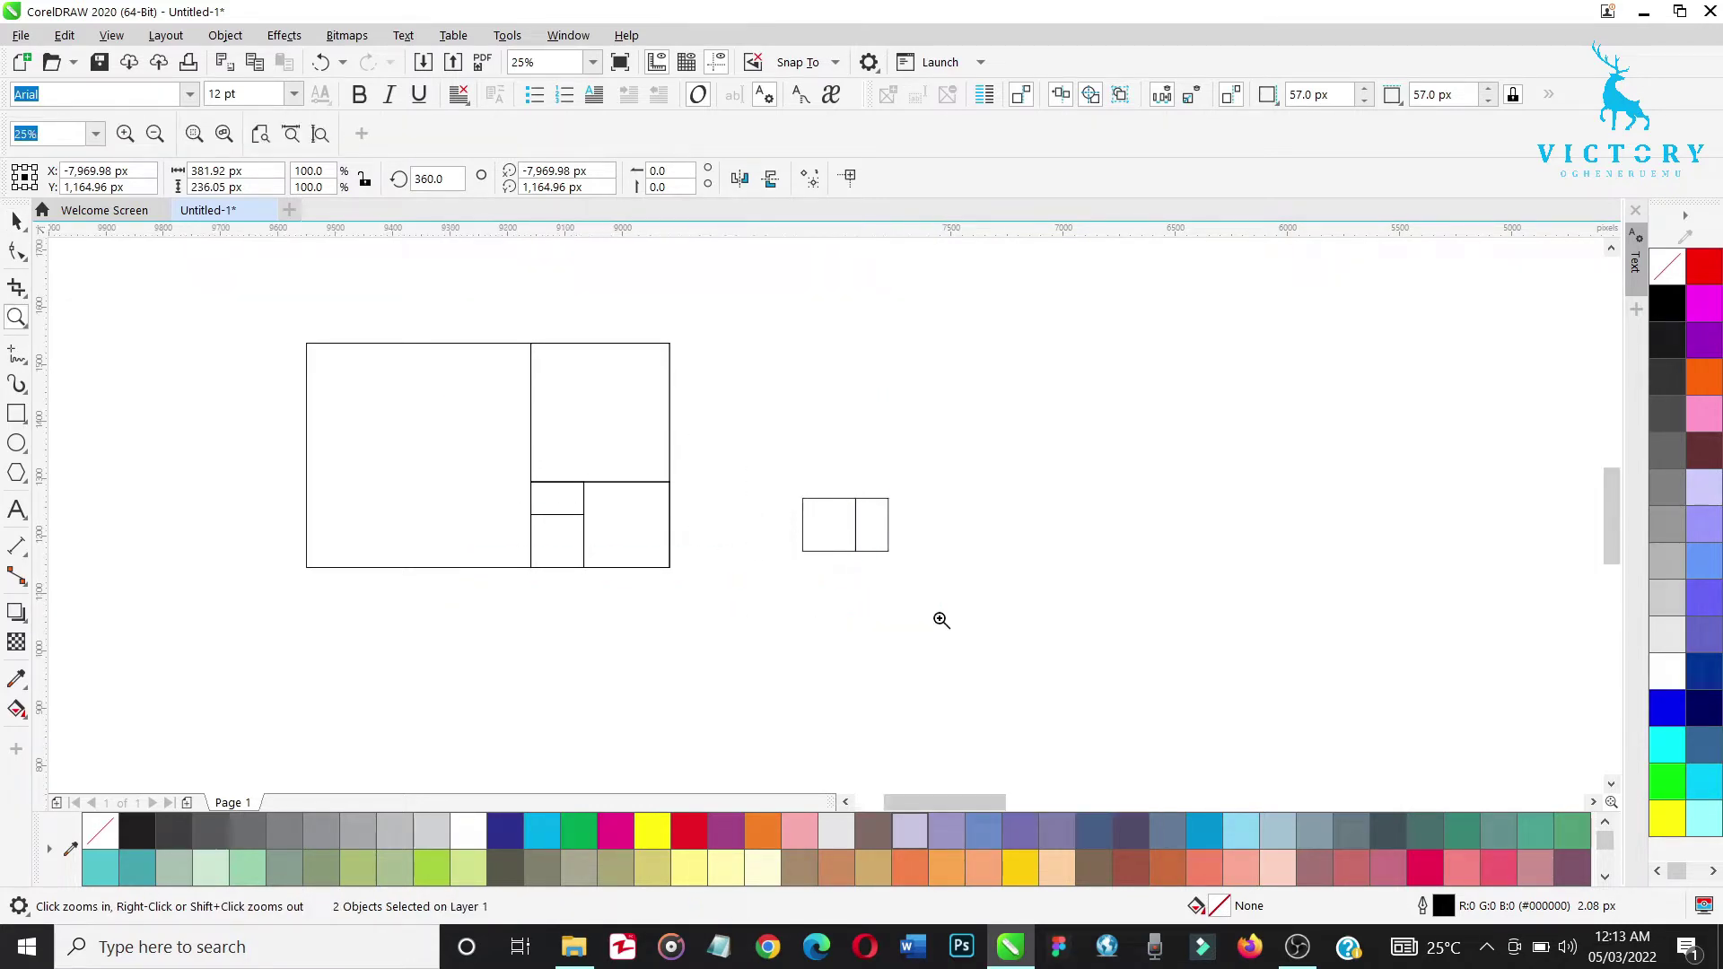
key(space)
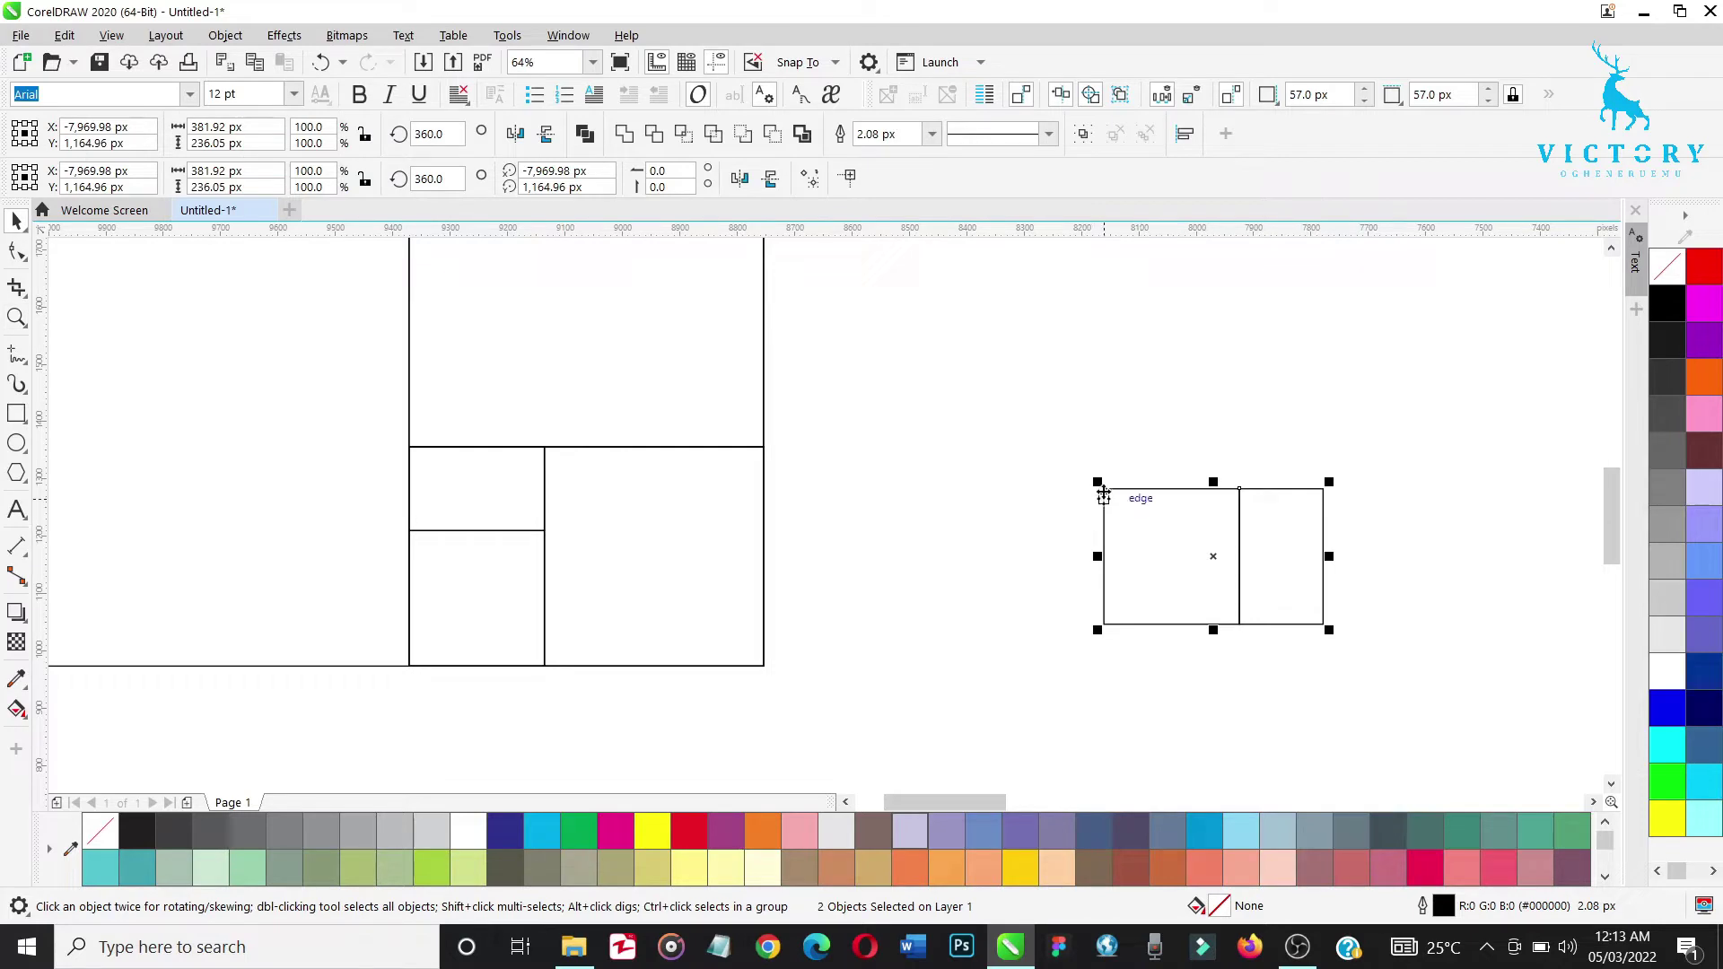
mouse_move(1103, 496)
mouse_down()
mouse_move(1100, 481)
mouse_move(662, 527)
mouse_move(431, 477)
mouse_move(411, 454)
mouse_up()
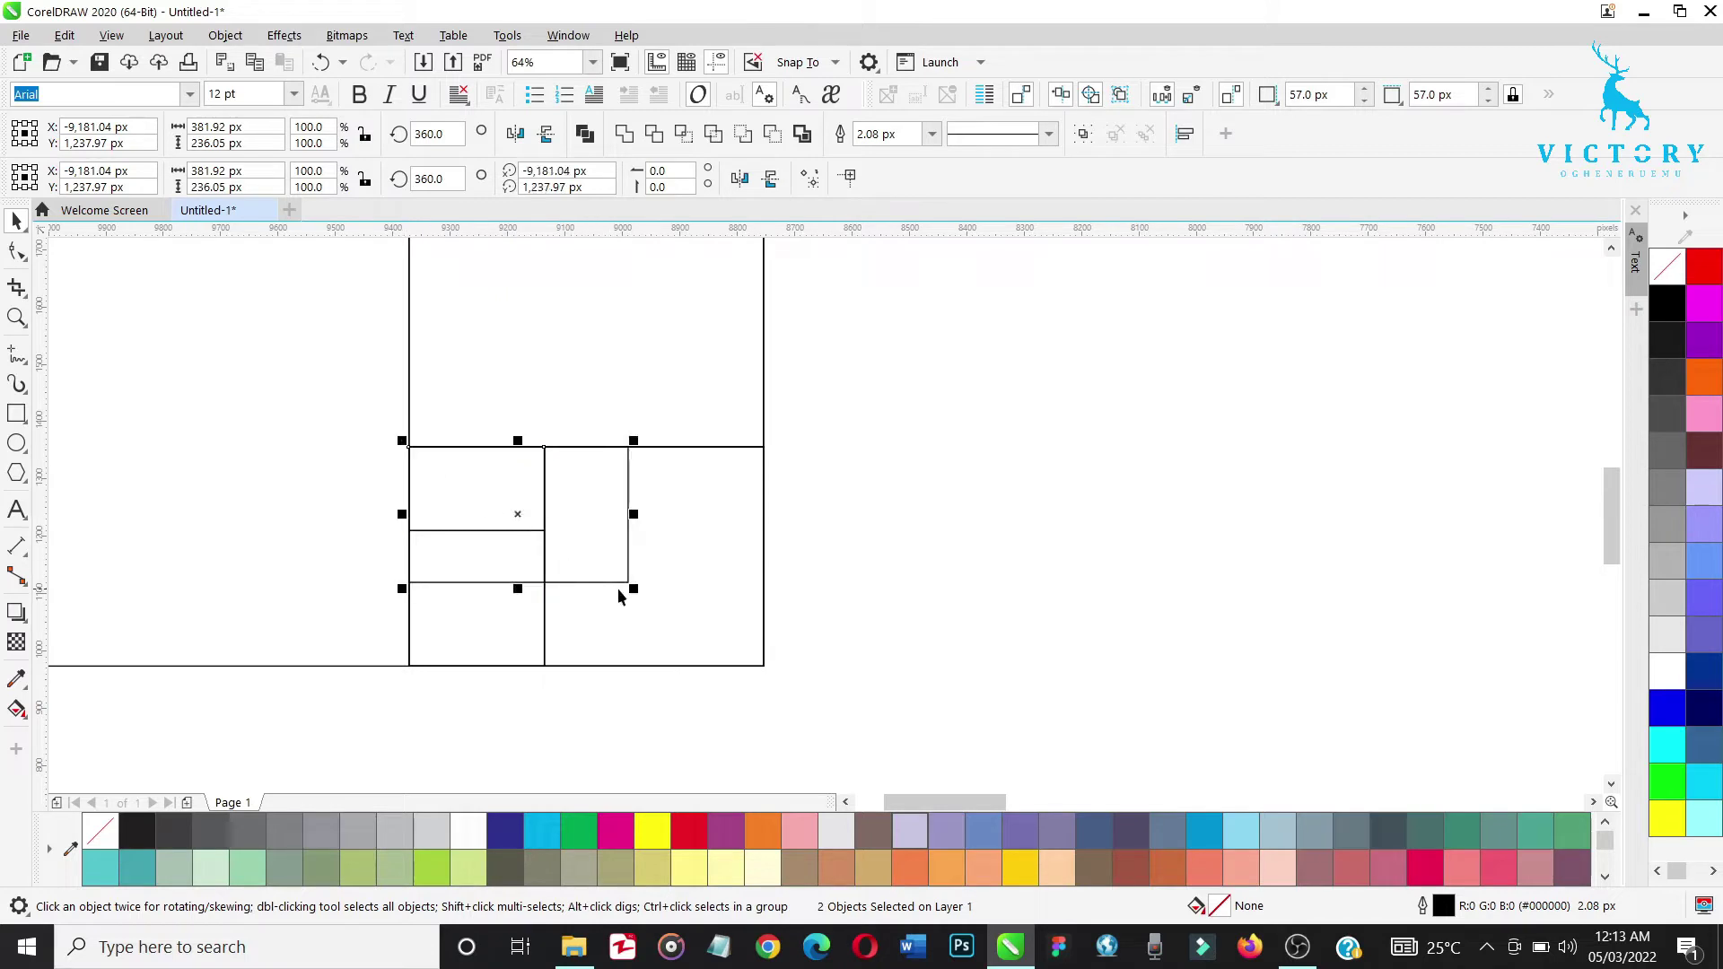
drag(628, 584, 550, 538)
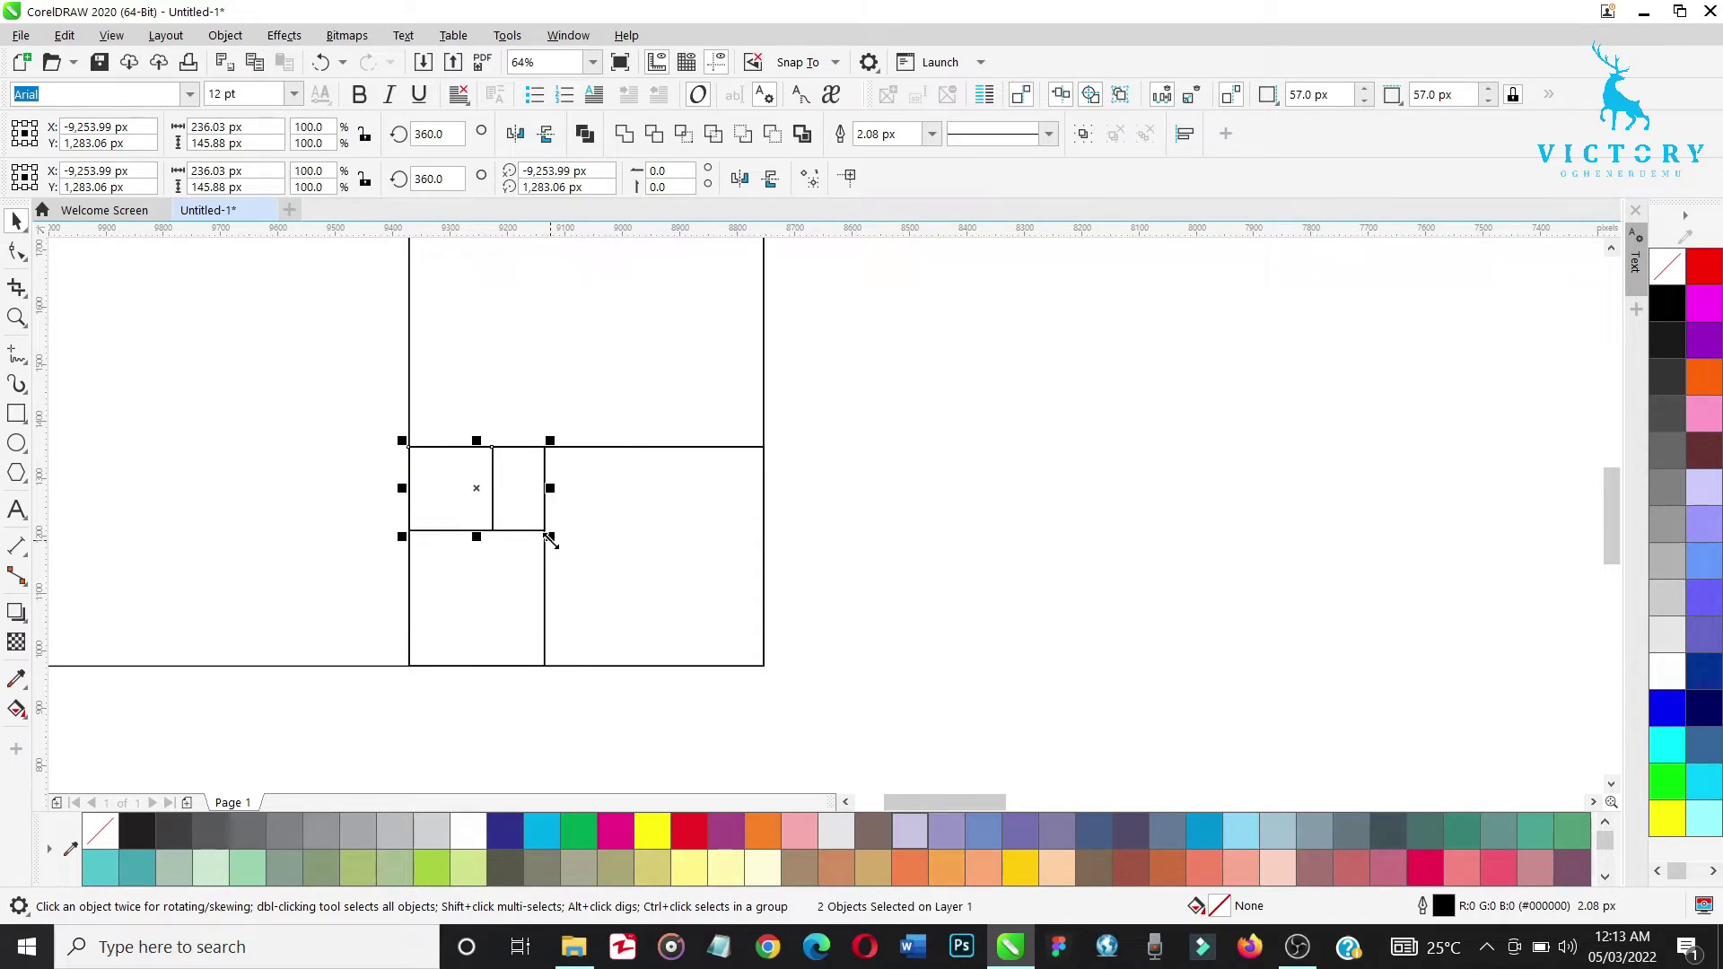
Place a duplicate of the fitted pair outside to the right of the layout and set its rotation to 270°
drag(474, 488, 1034, 483)
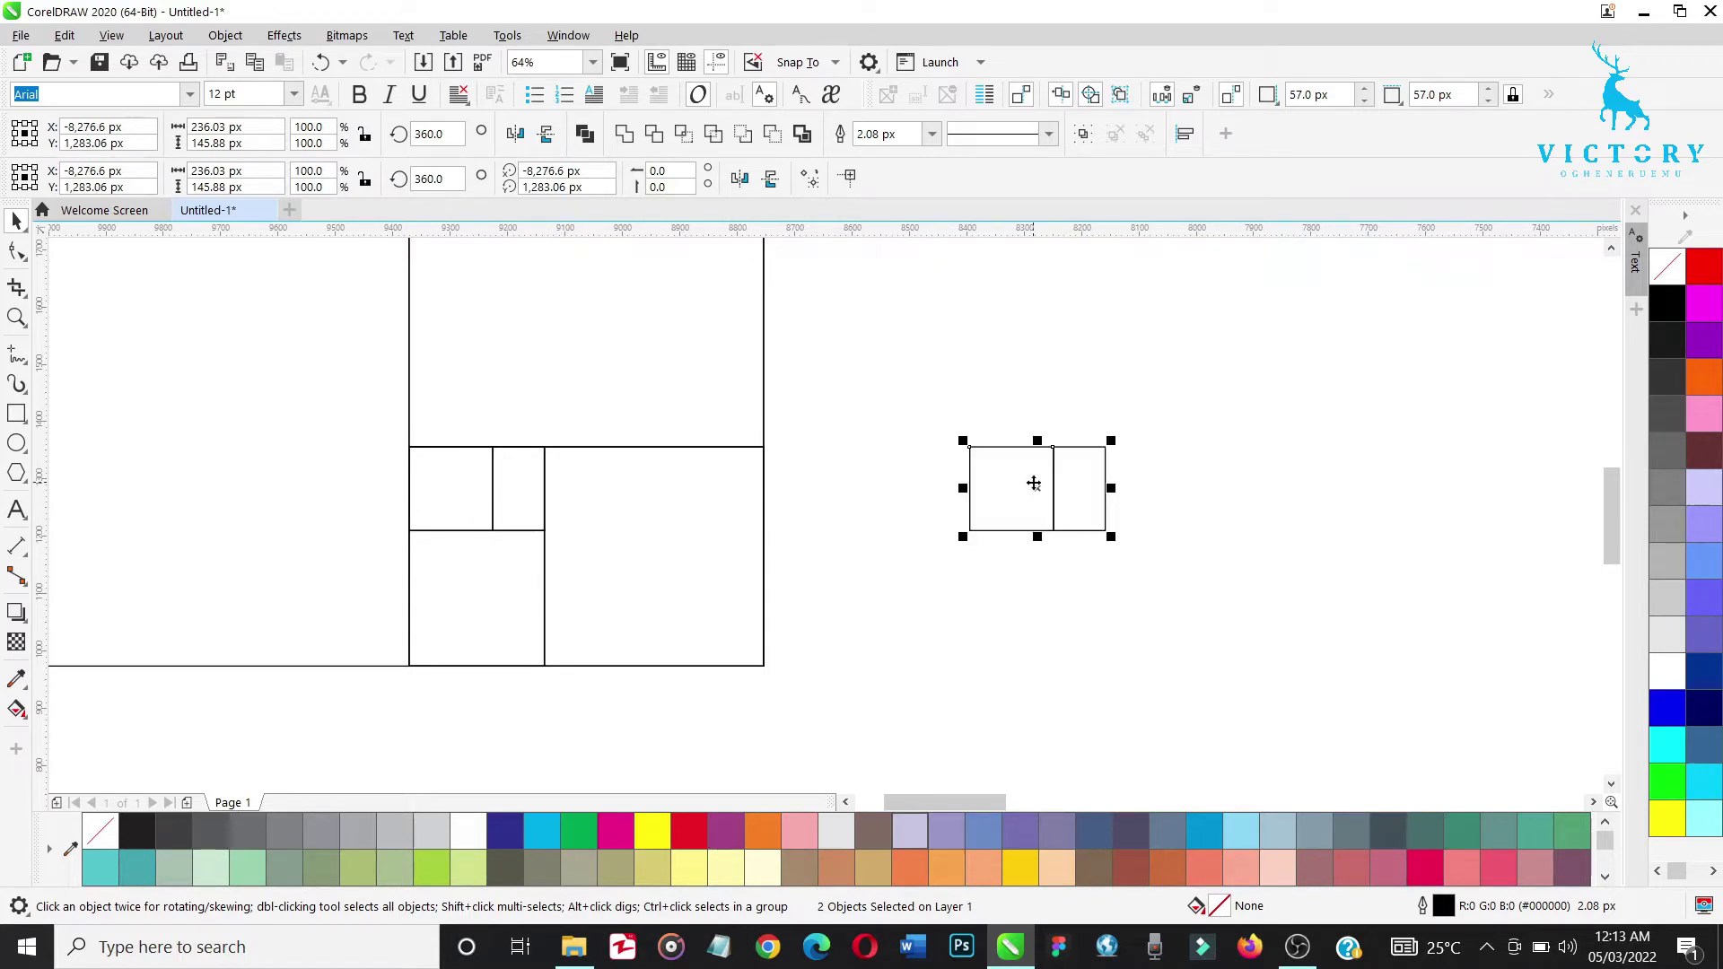
double_click(452, 130)
text(270)
key(Return)
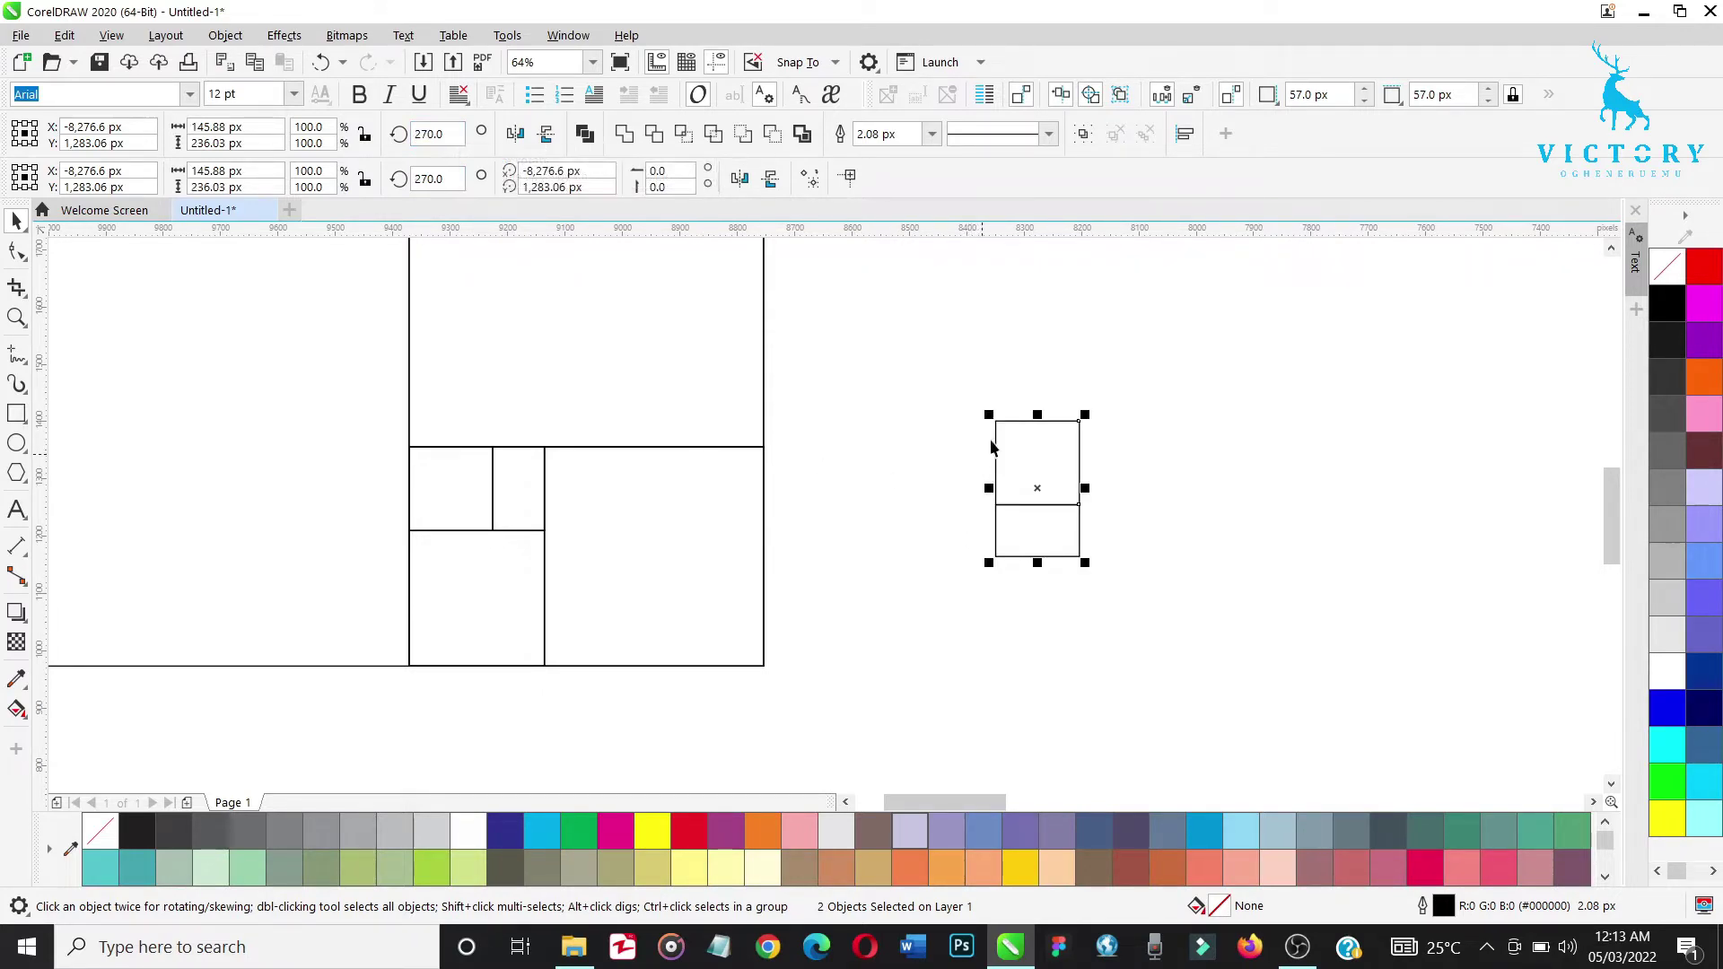
Fit the 270° pair proportionally into the narrow upright rectangle at the centre of the layout and deselect it
drag(996, 421, 502, 452)
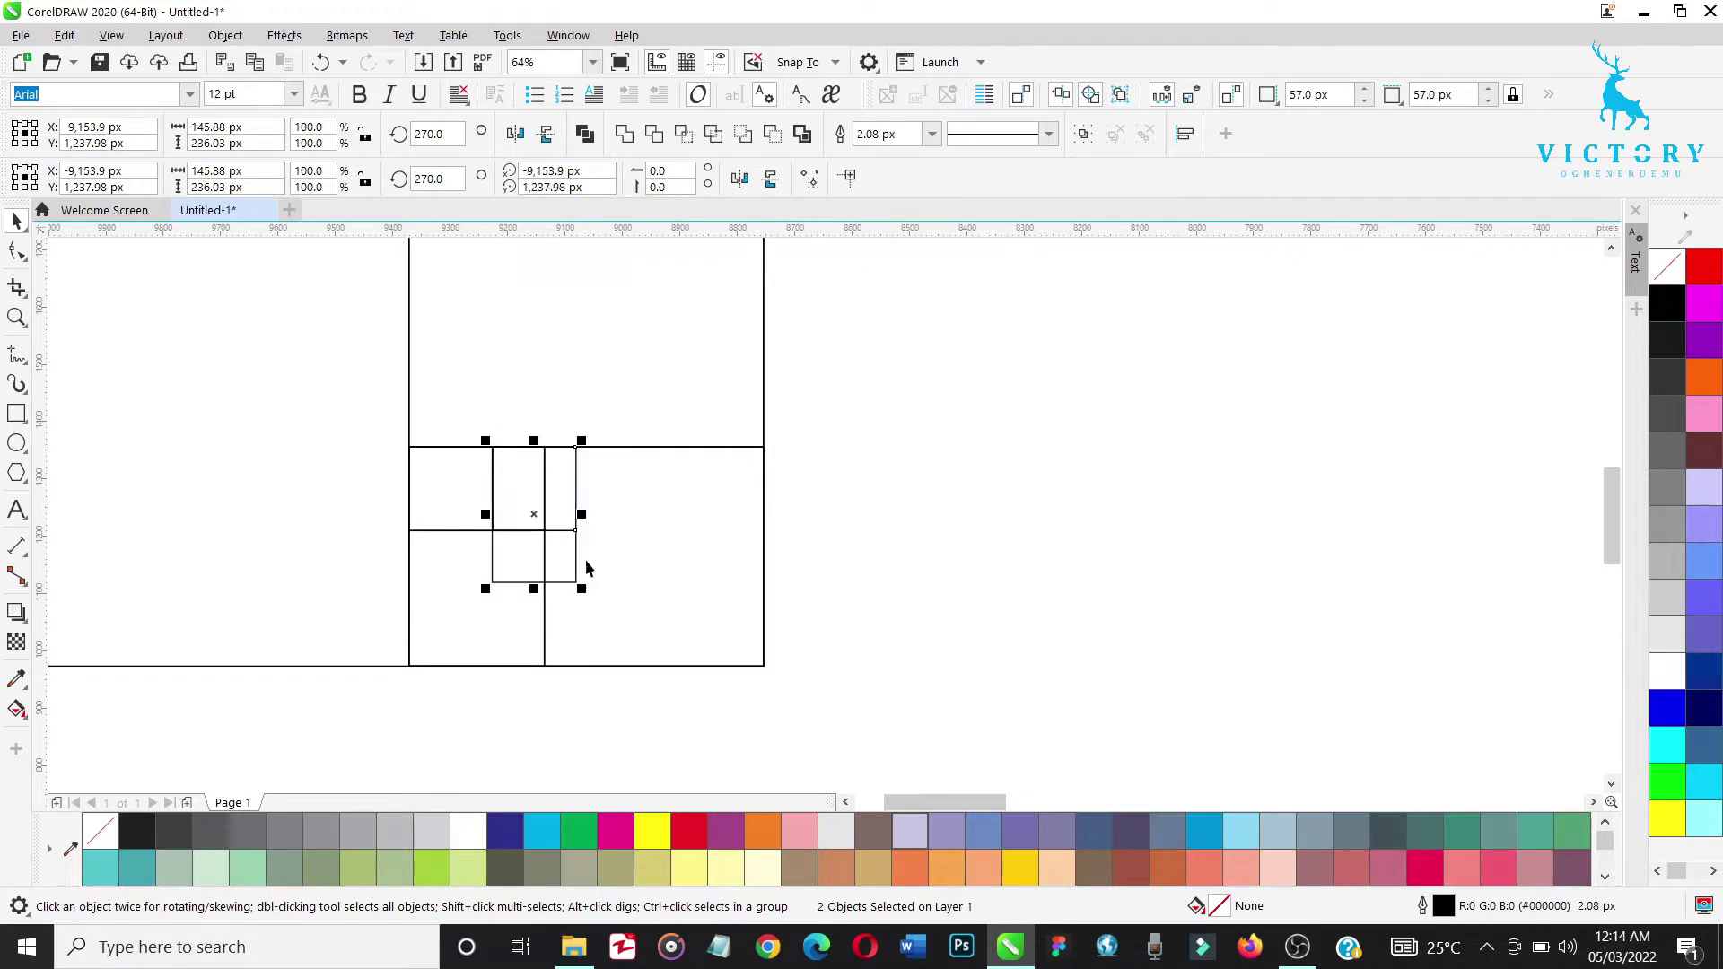
drag(582, 588, 550, 540)
key(ctrl+z)
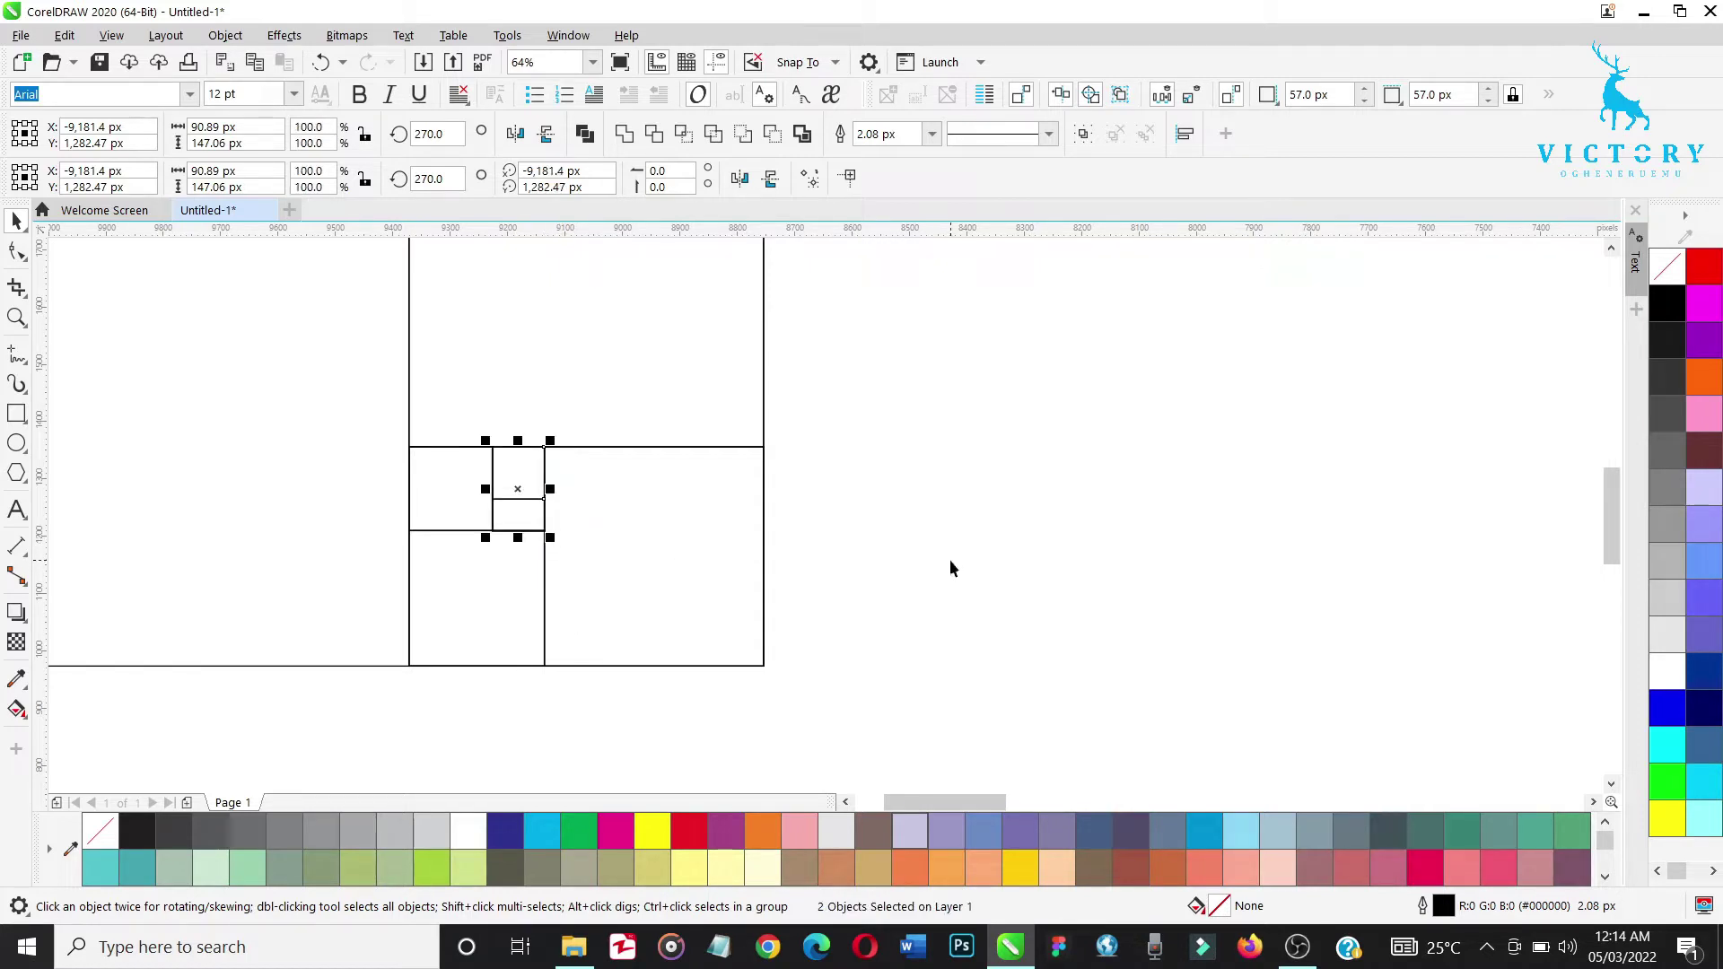
click(949, 558)
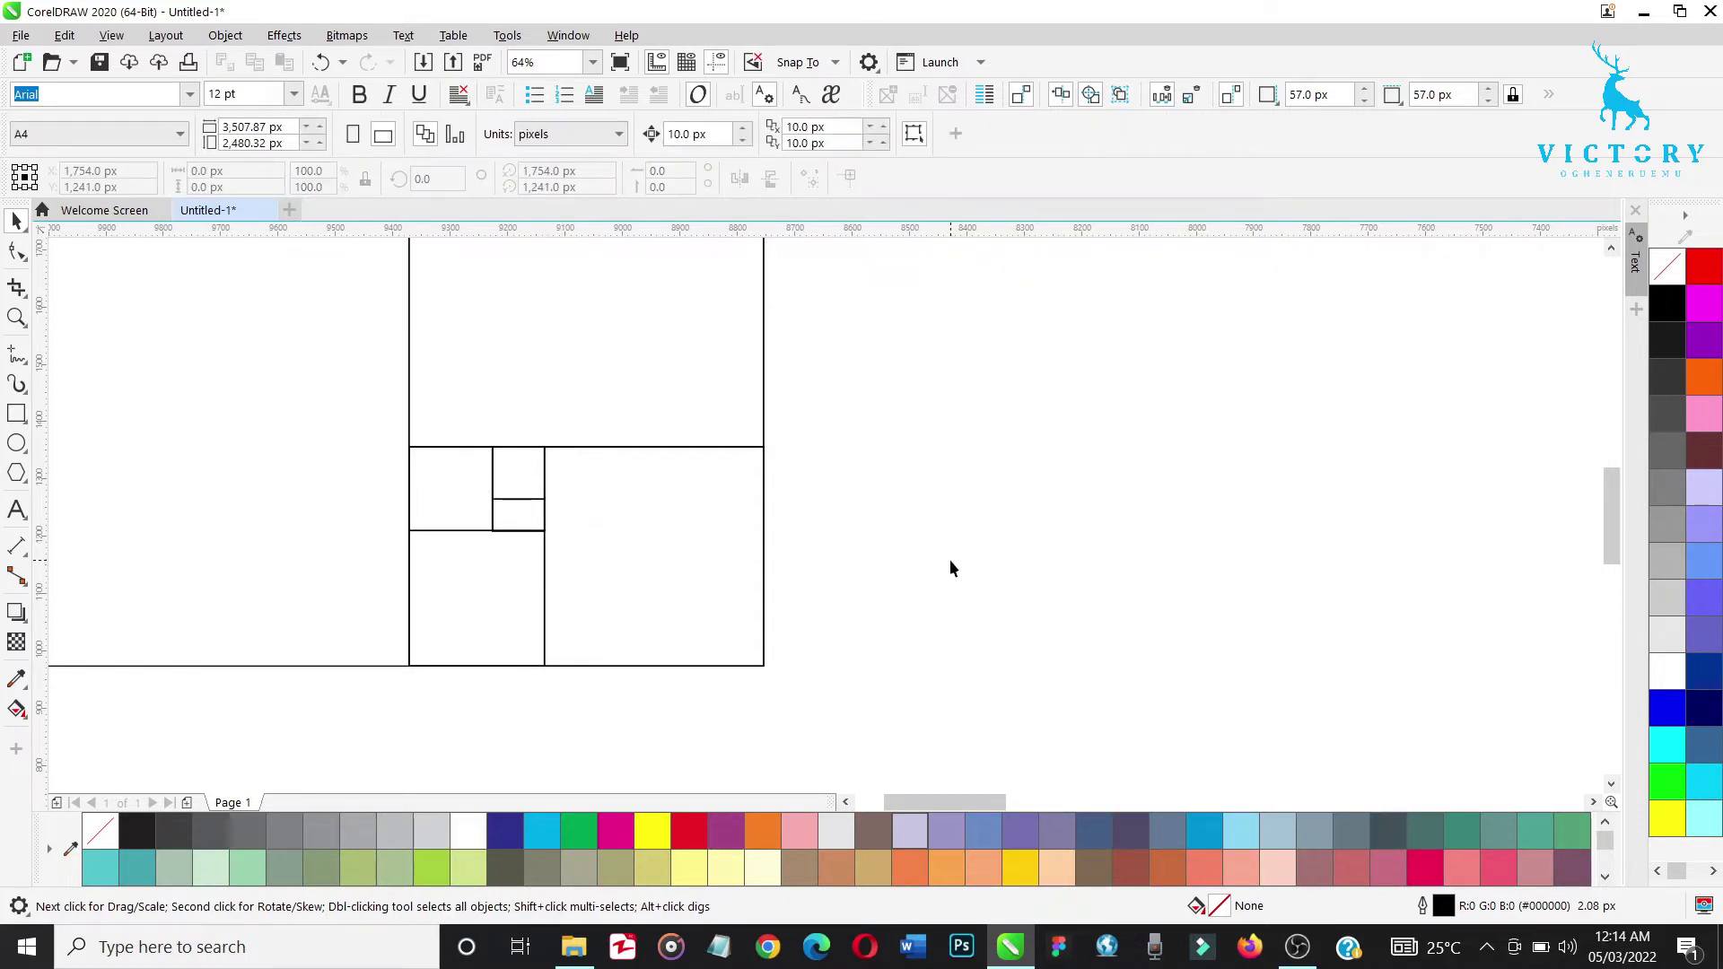
Duplicate the whole golden ratio layout and place the copy level with the original, to its right
scroll(950, 561, down, 3)
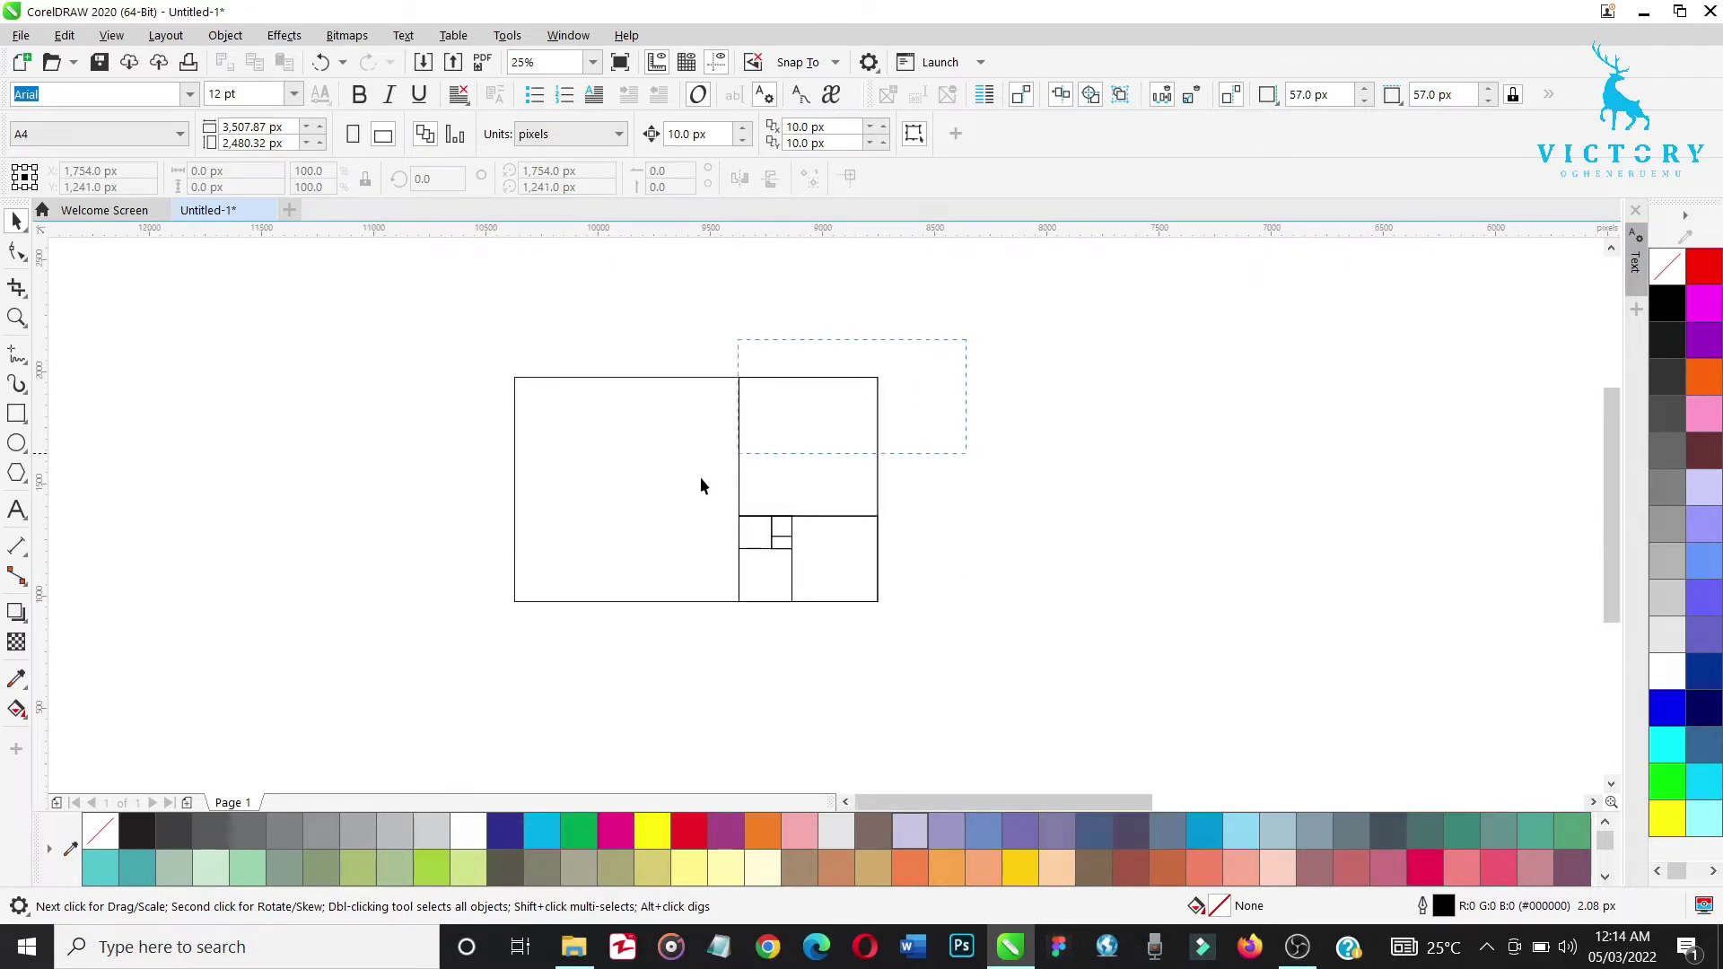
drag(448, 657, 448, 658)
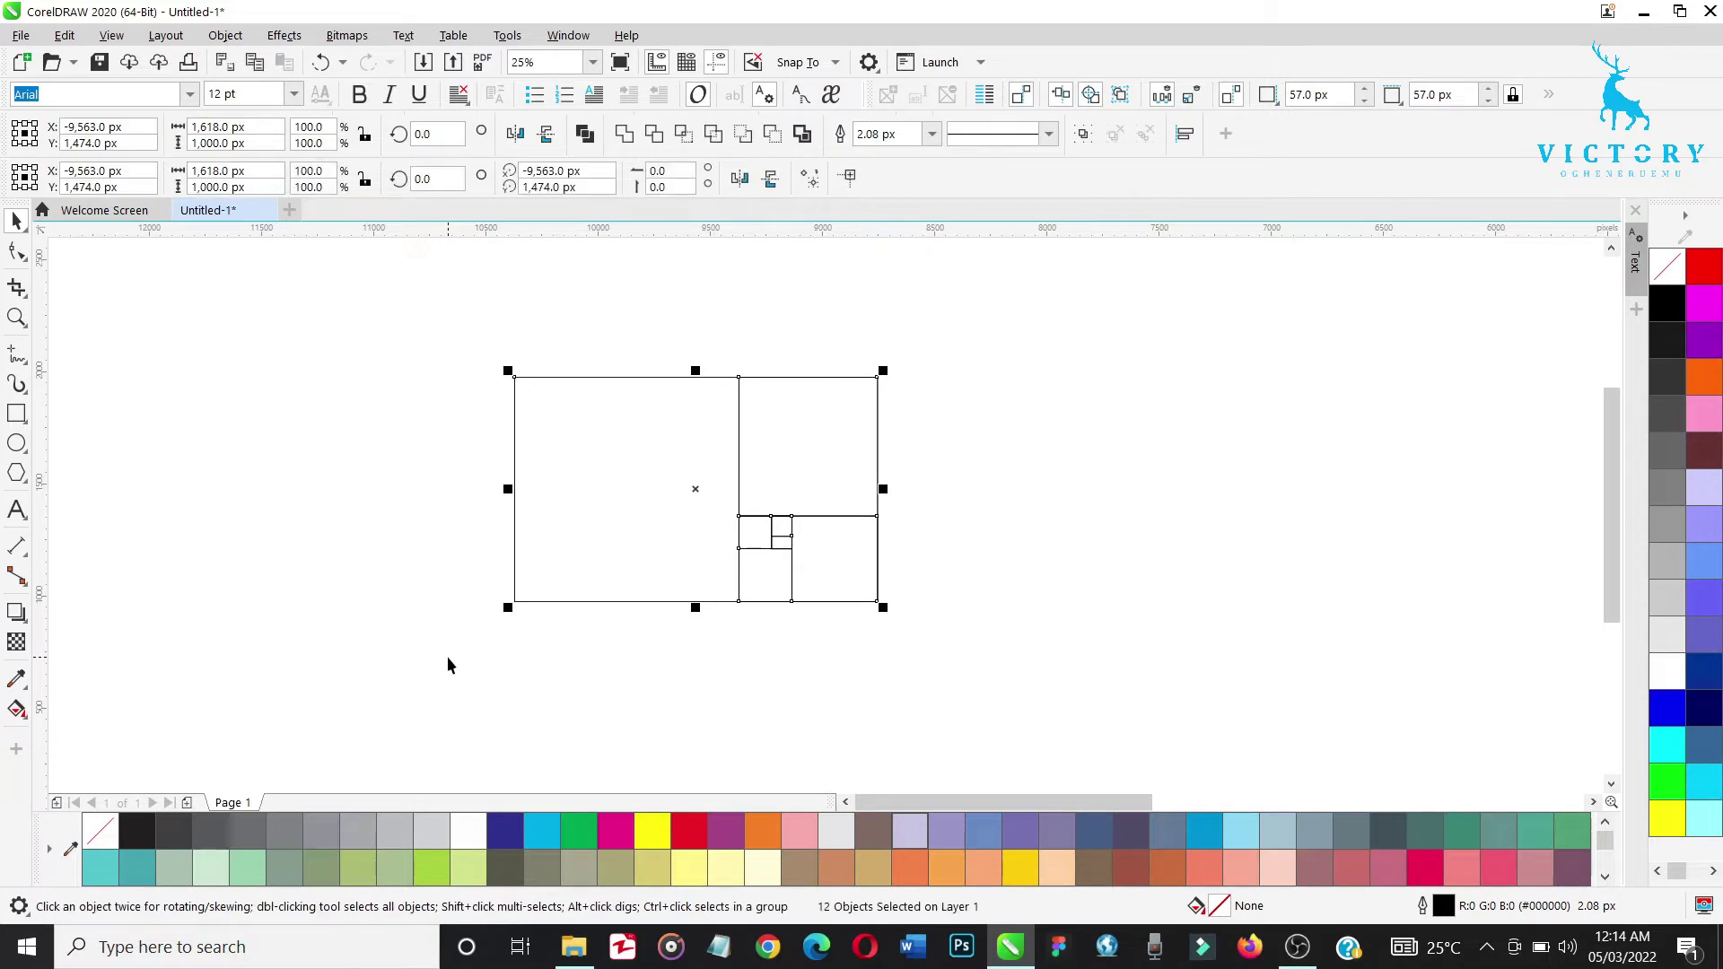
key(ctrl+d)
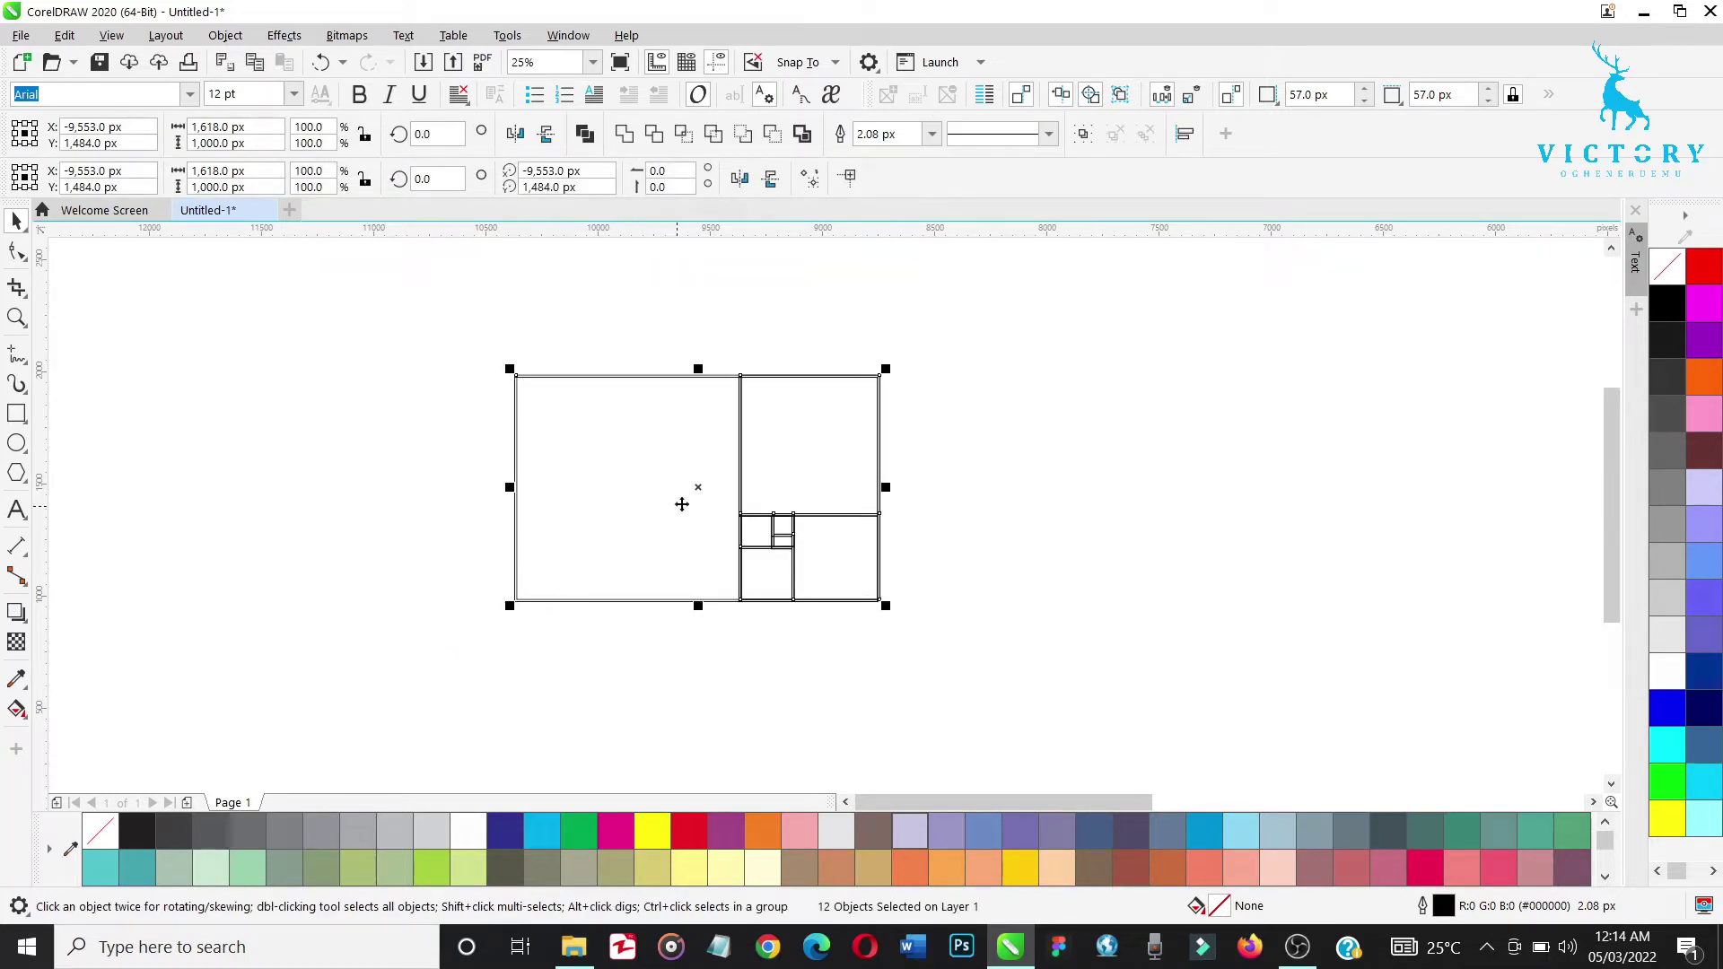
drag(682, 505, 1219, 494)
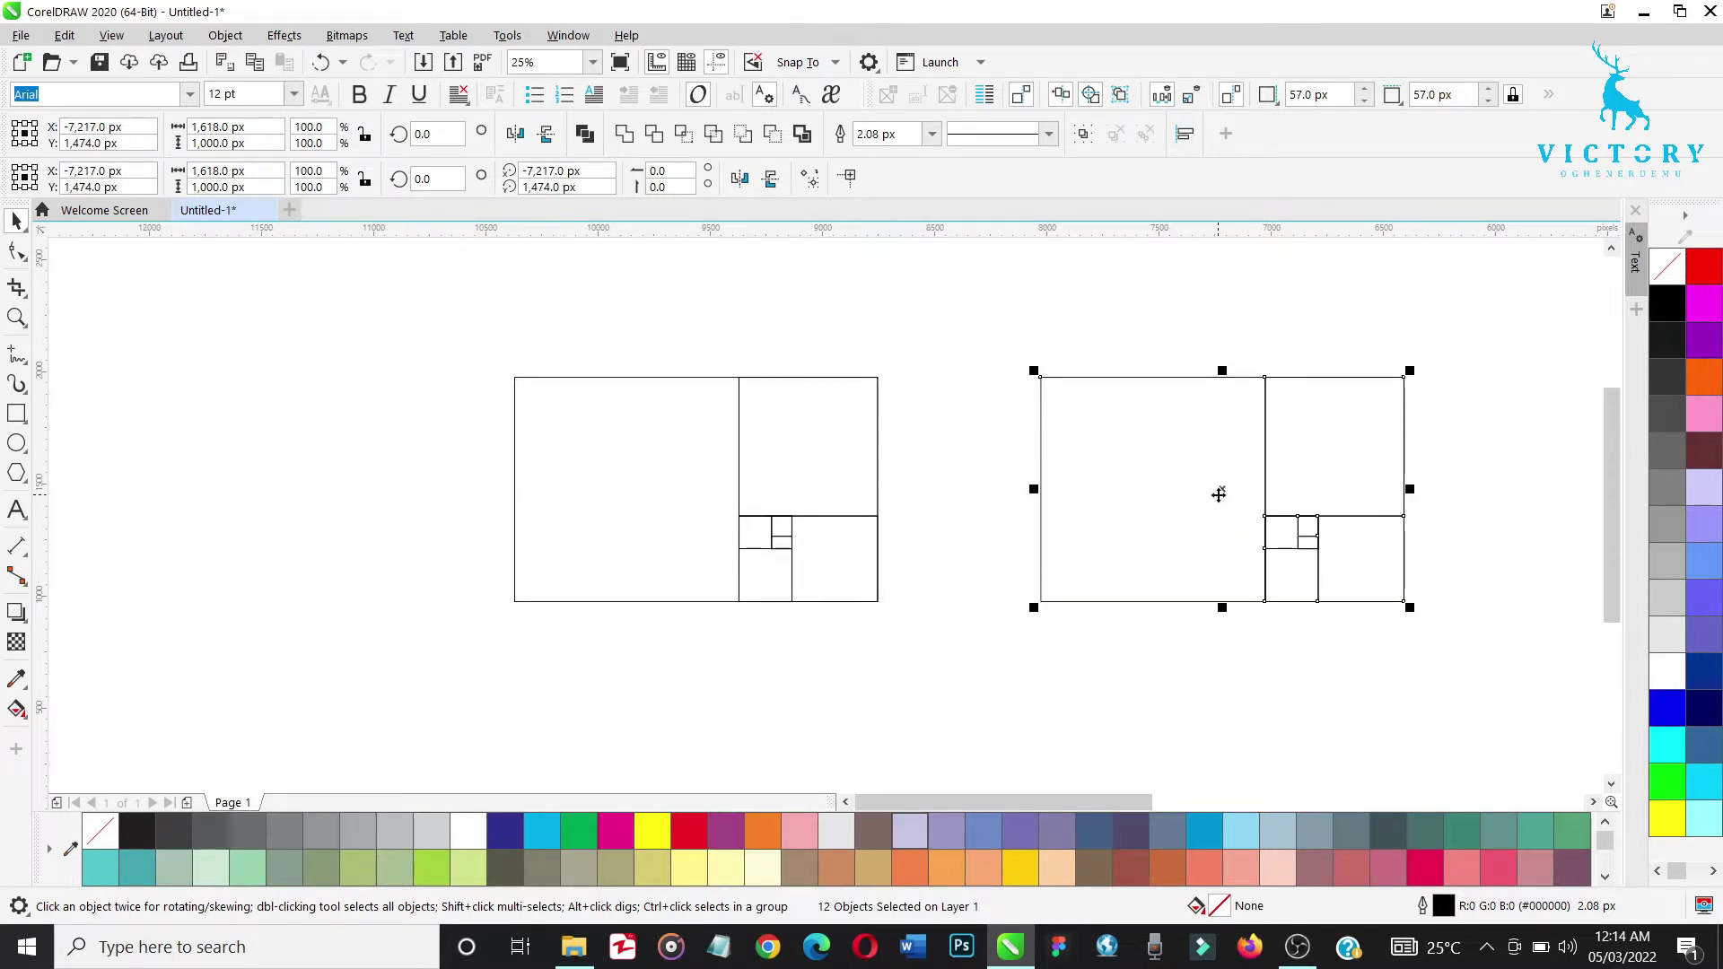
key(h)
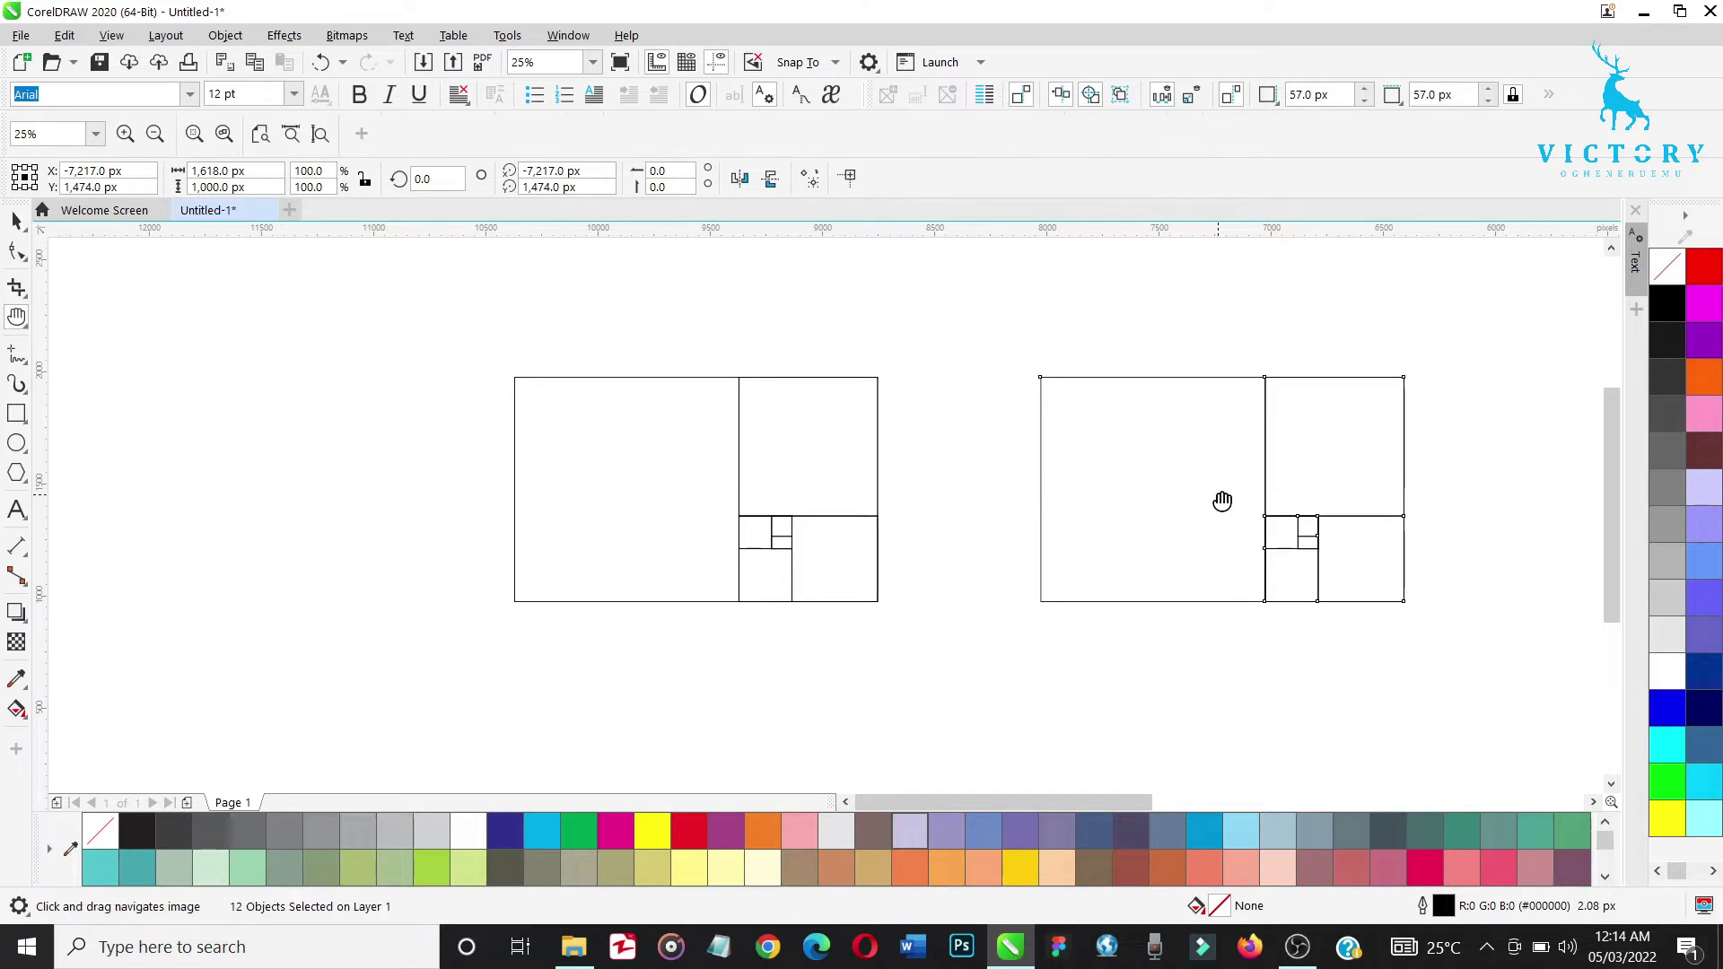
drag(1223, 500, 854, 472)
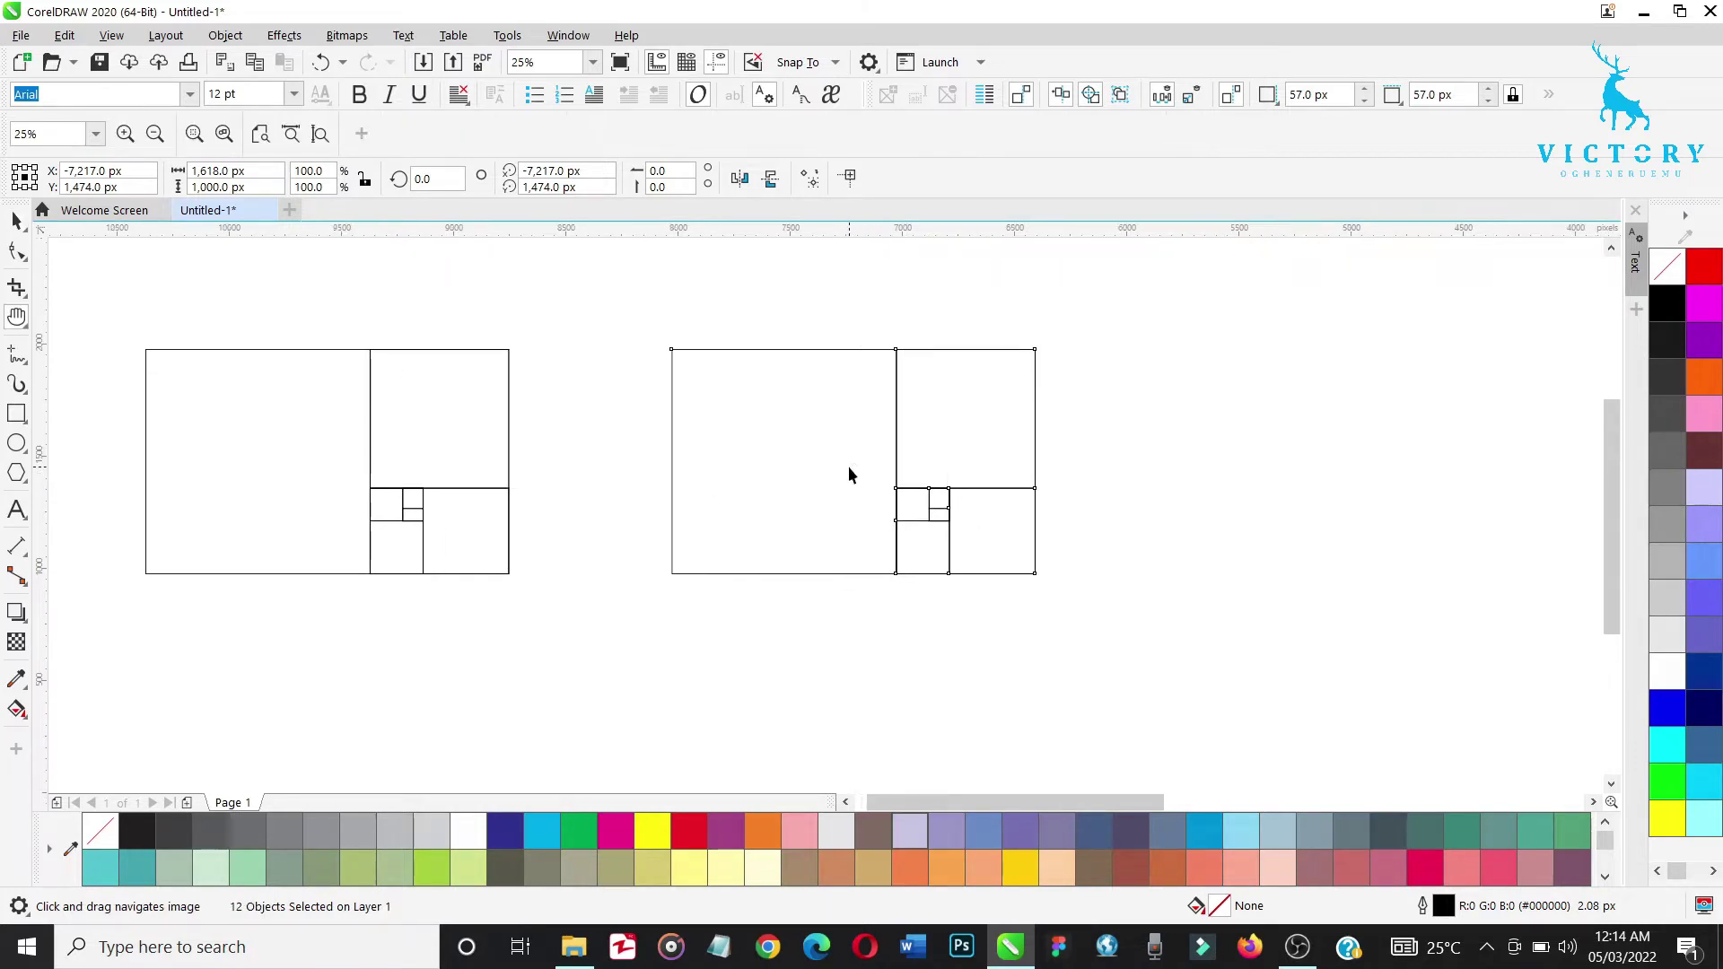
key(space)
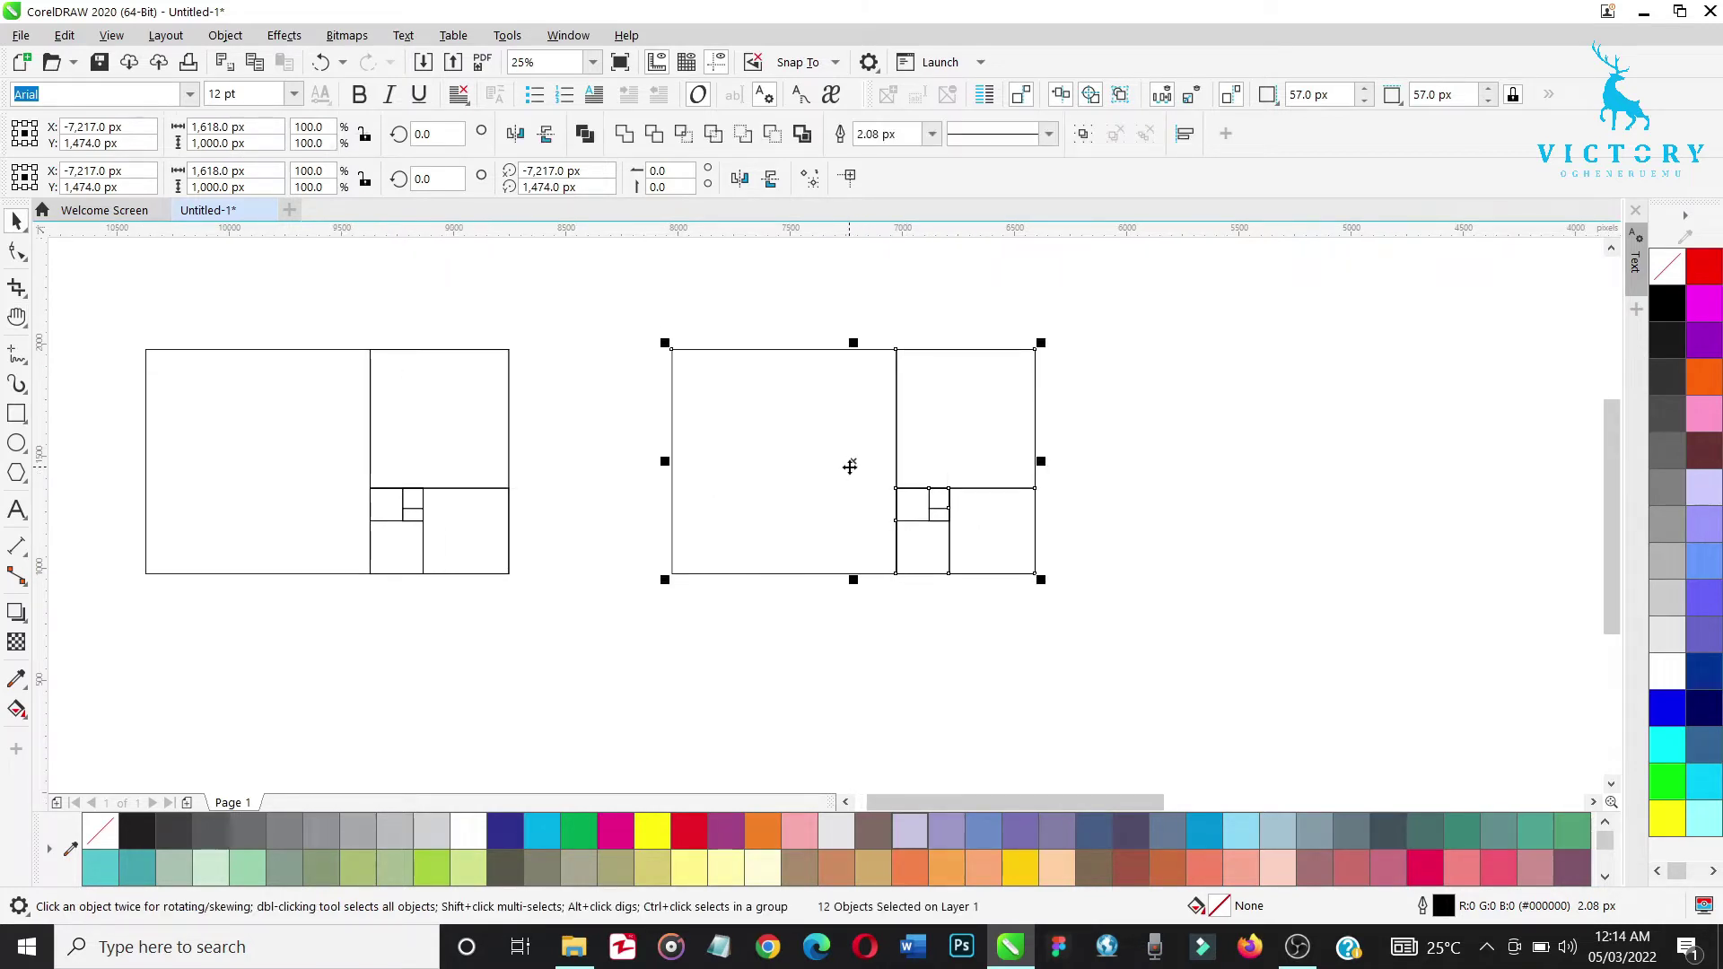
click(1149, 522)
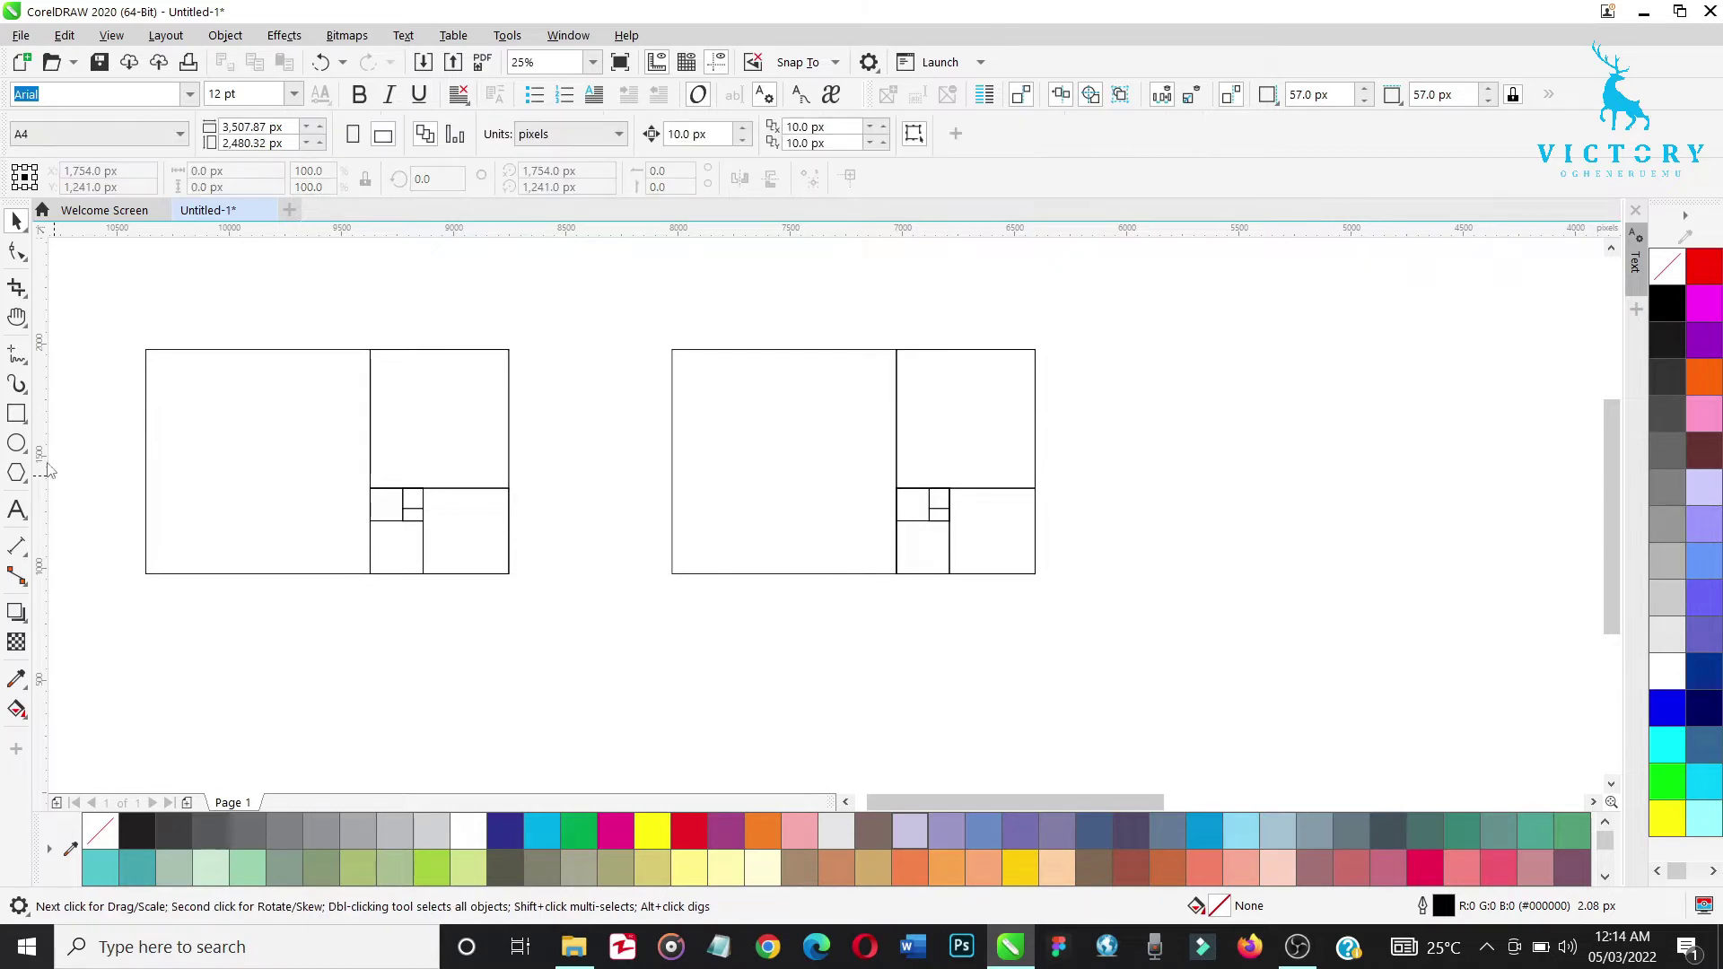
Draw a 1000 px circle inside the largest square of the copied layout and centre a duplicate on the upper-right square
click(16, 441)
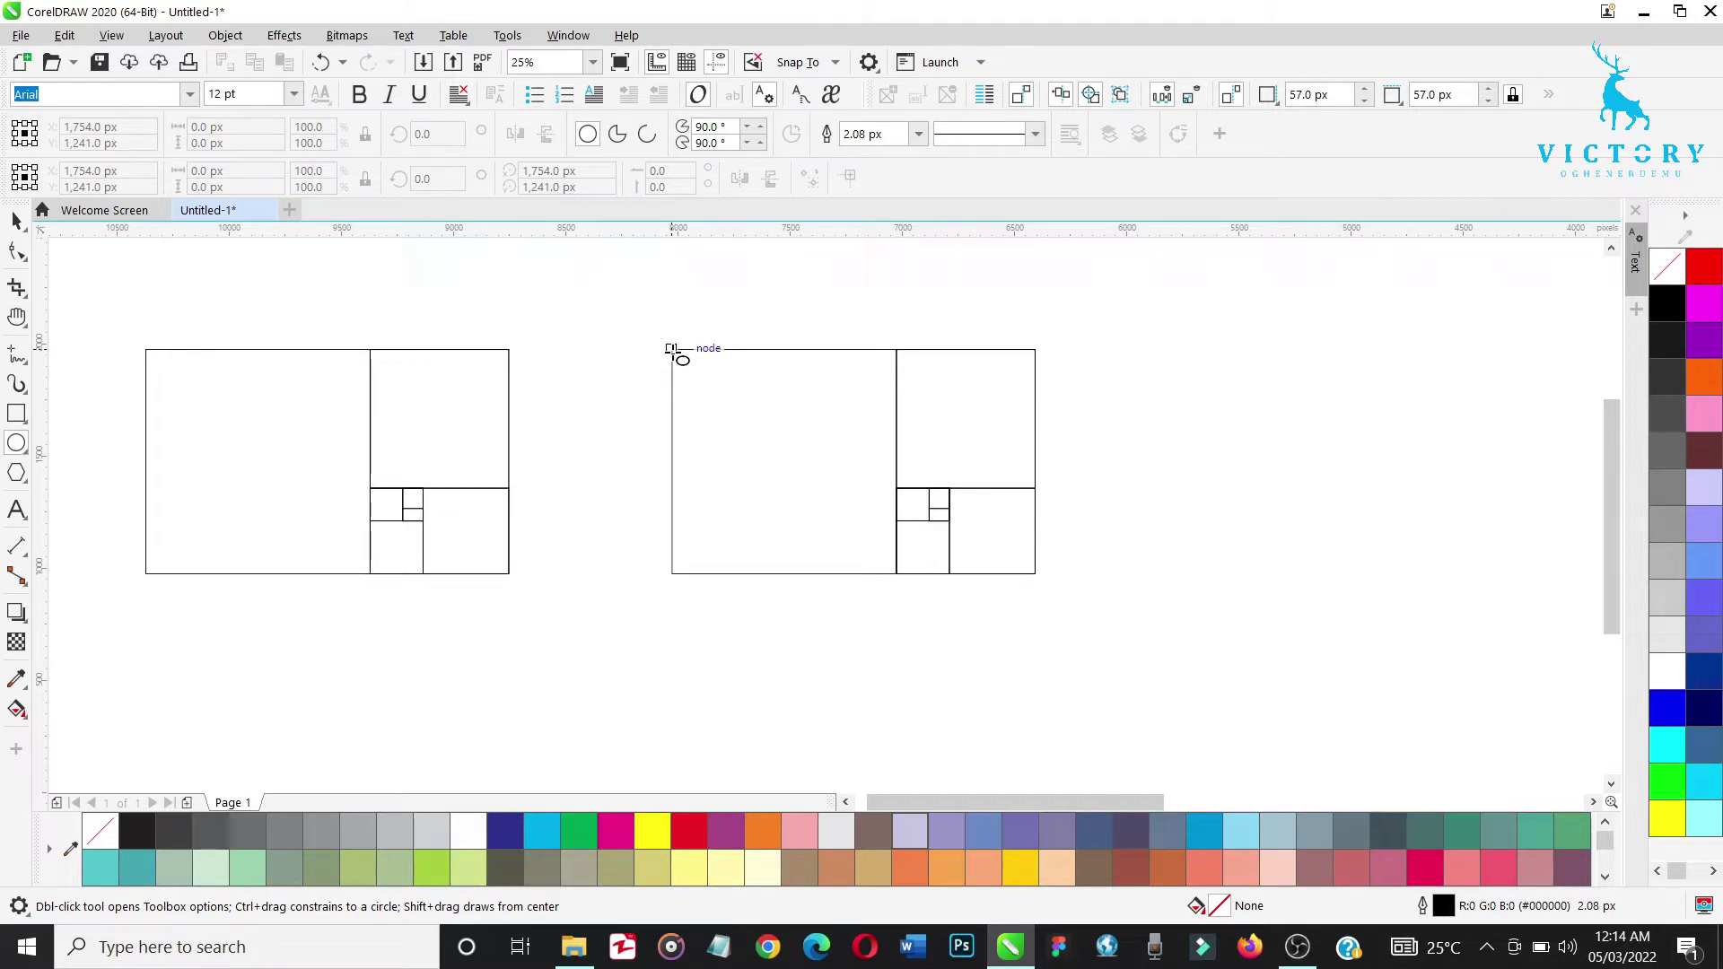
drag(671, 350, 895, 573)
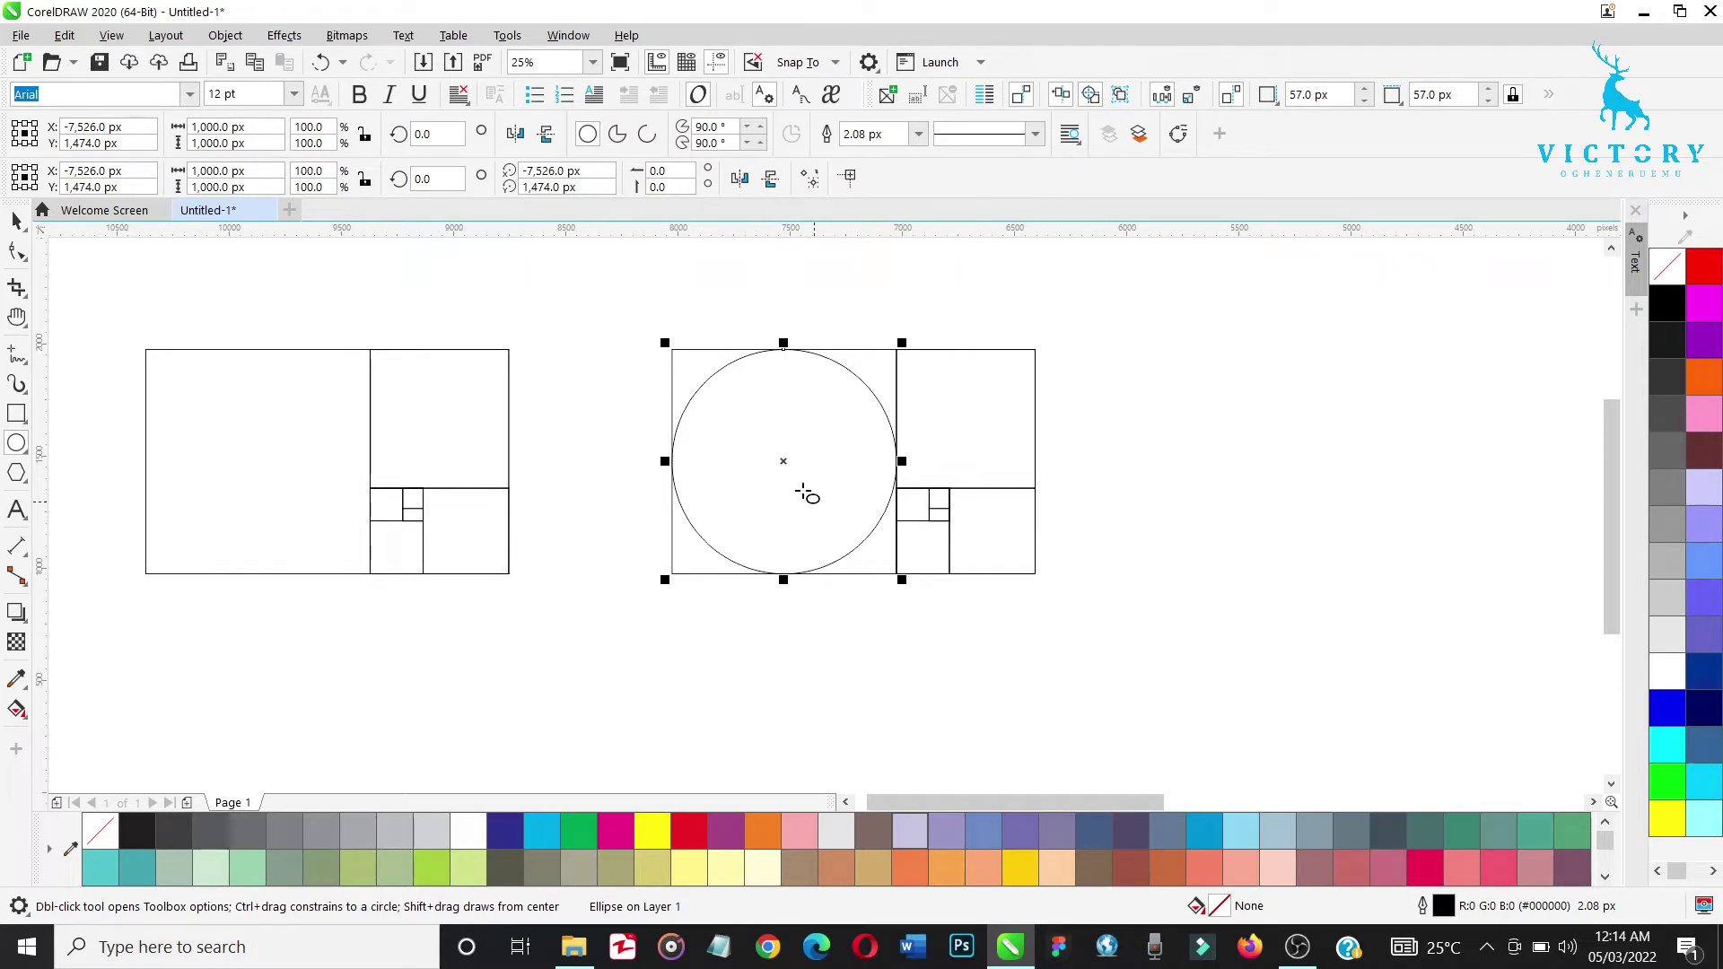
click(784, 464)
drag(783, 464, 965, 419)
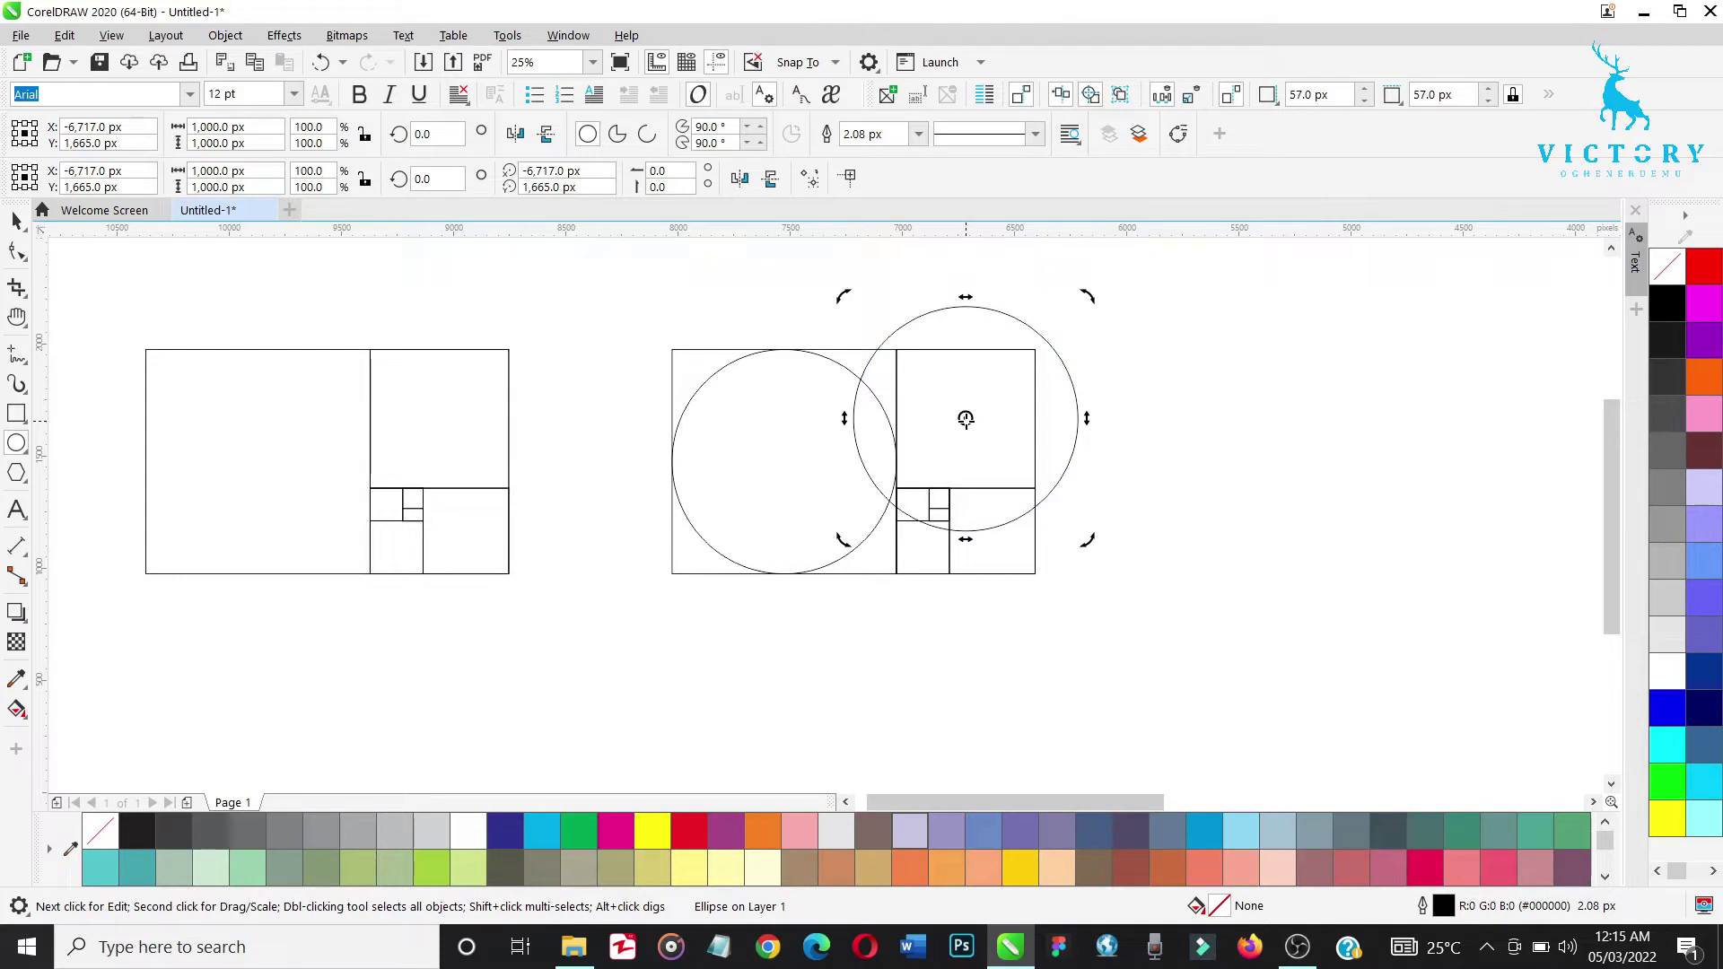
Scale the duplicate circle about its centre to 618 px so it fits the upper-right square
click(966, 420)
mouse_move(1084, 300)
mouse_down()
mouse_move(1041, 339)
mouse_move(1088, 296)
mouse_up()
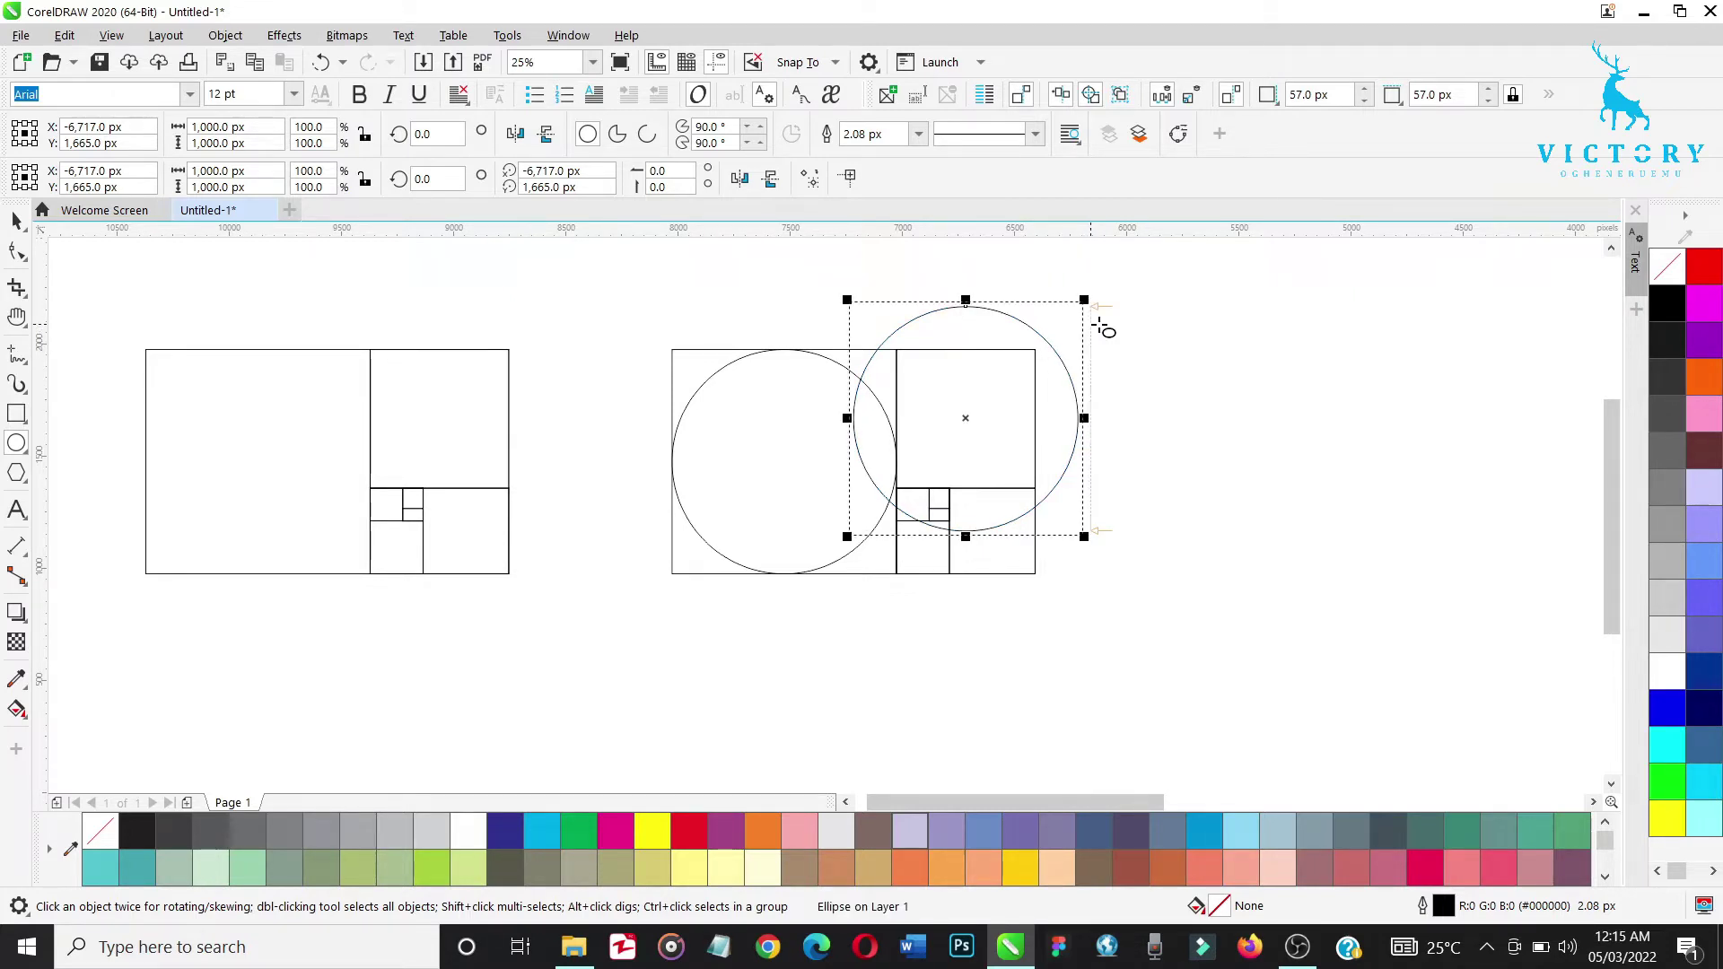
key(space)
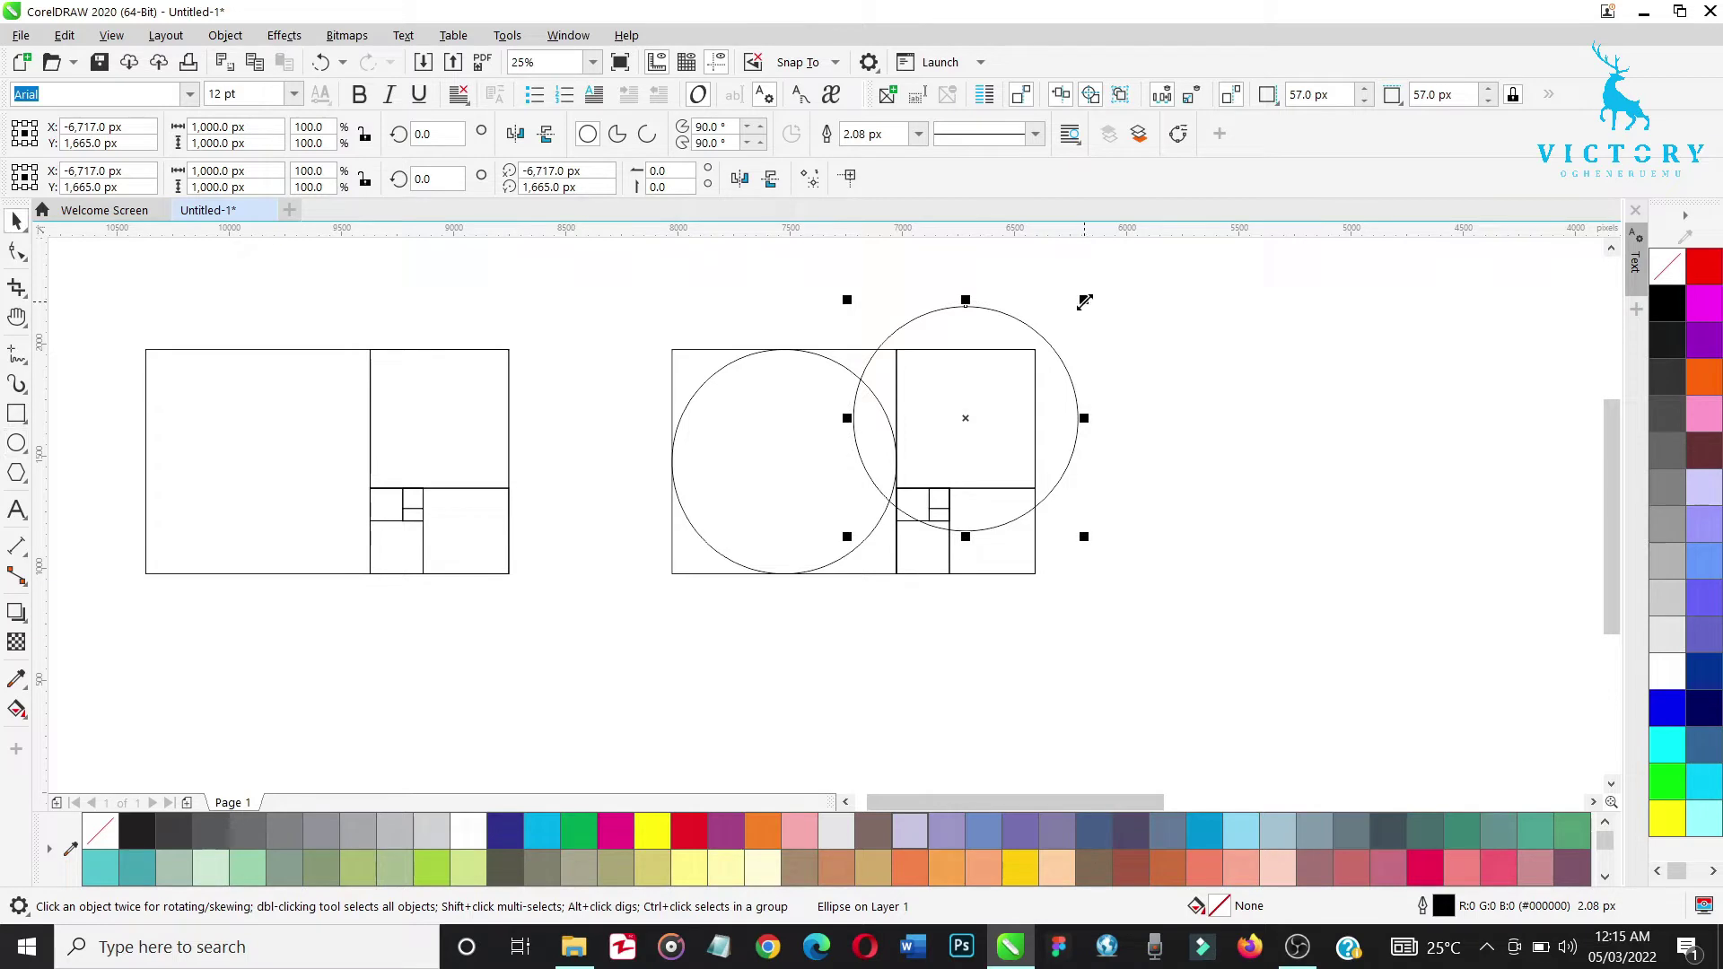
drag(1085, 296, 1007, 379)
drag(1084, 300, 1041, 344)
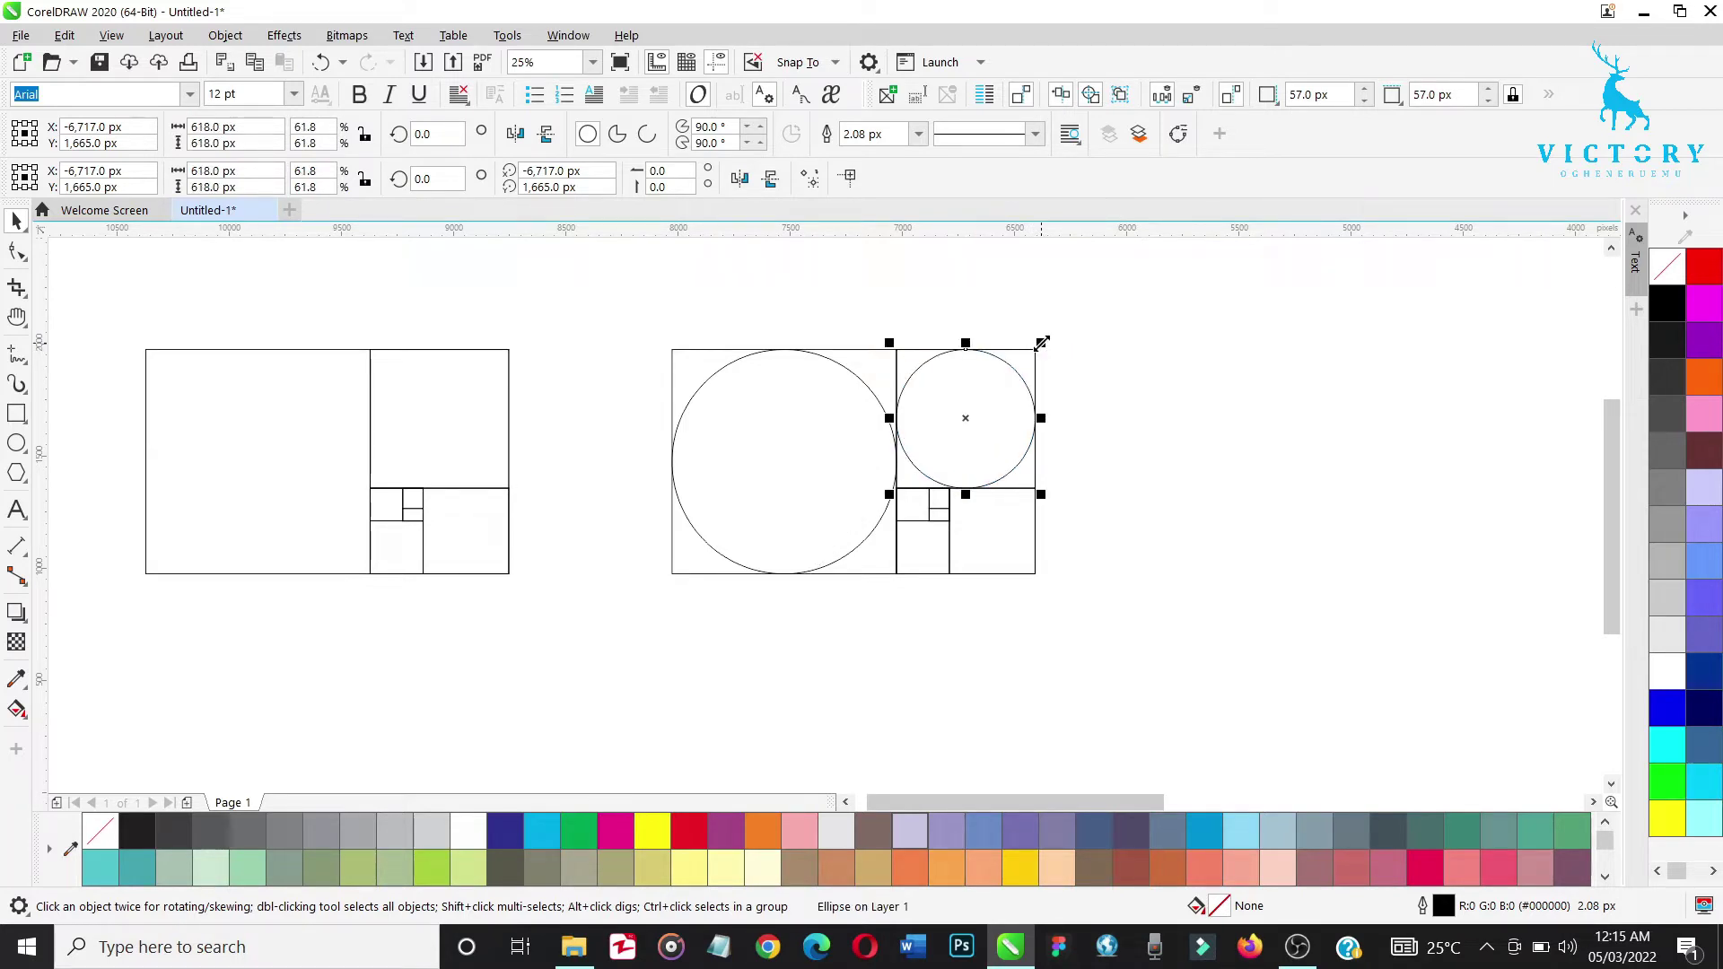
Move the 618 px circle onto the lower-right square and scale it about its centre to 381.95 px
drag(968, 419, 991, 522)
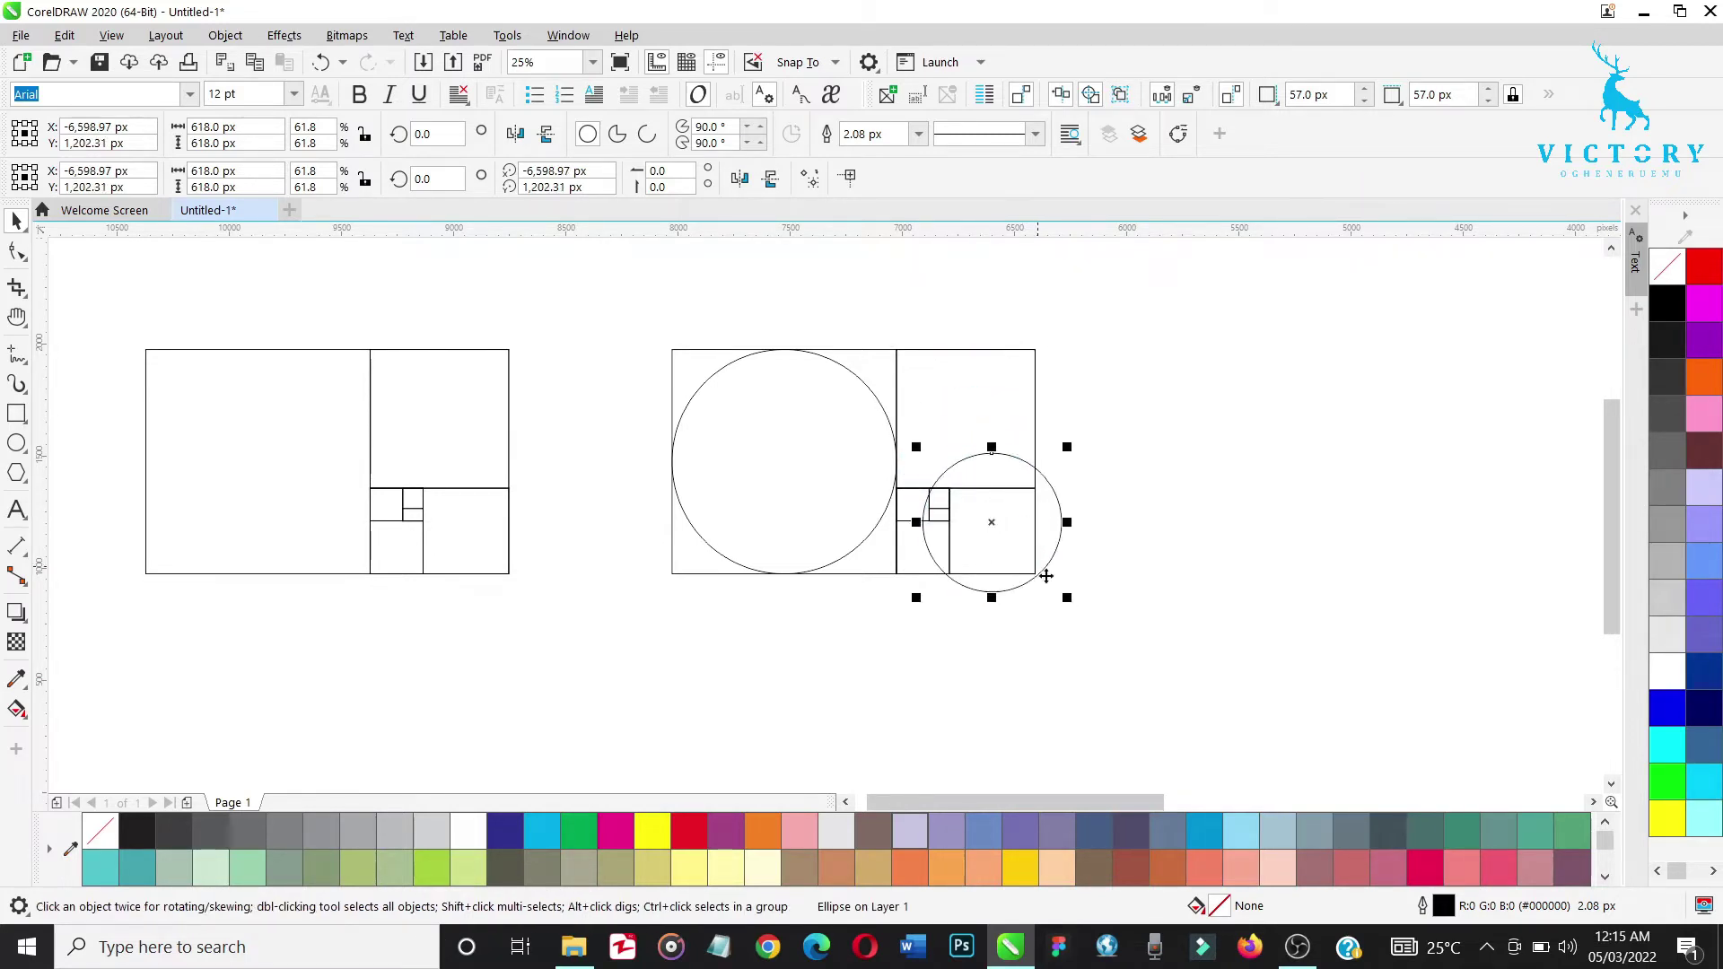
drag(1068, 600, 1039, 584)
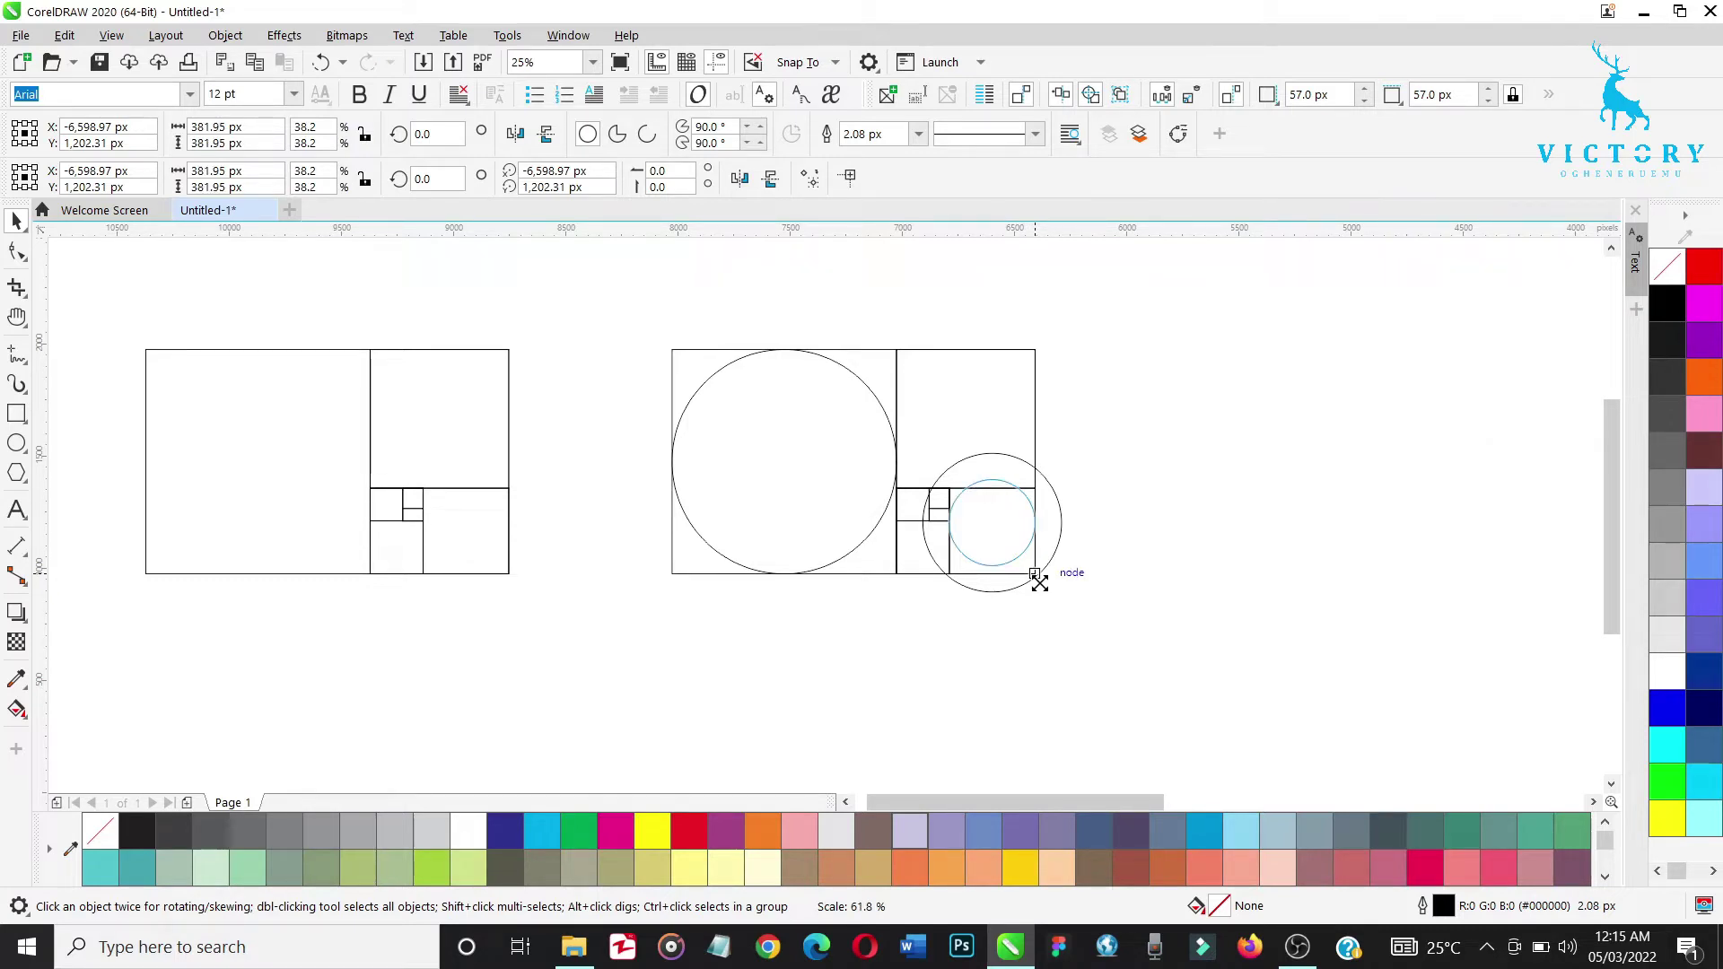
drag(1039, 583, 1038, 584)
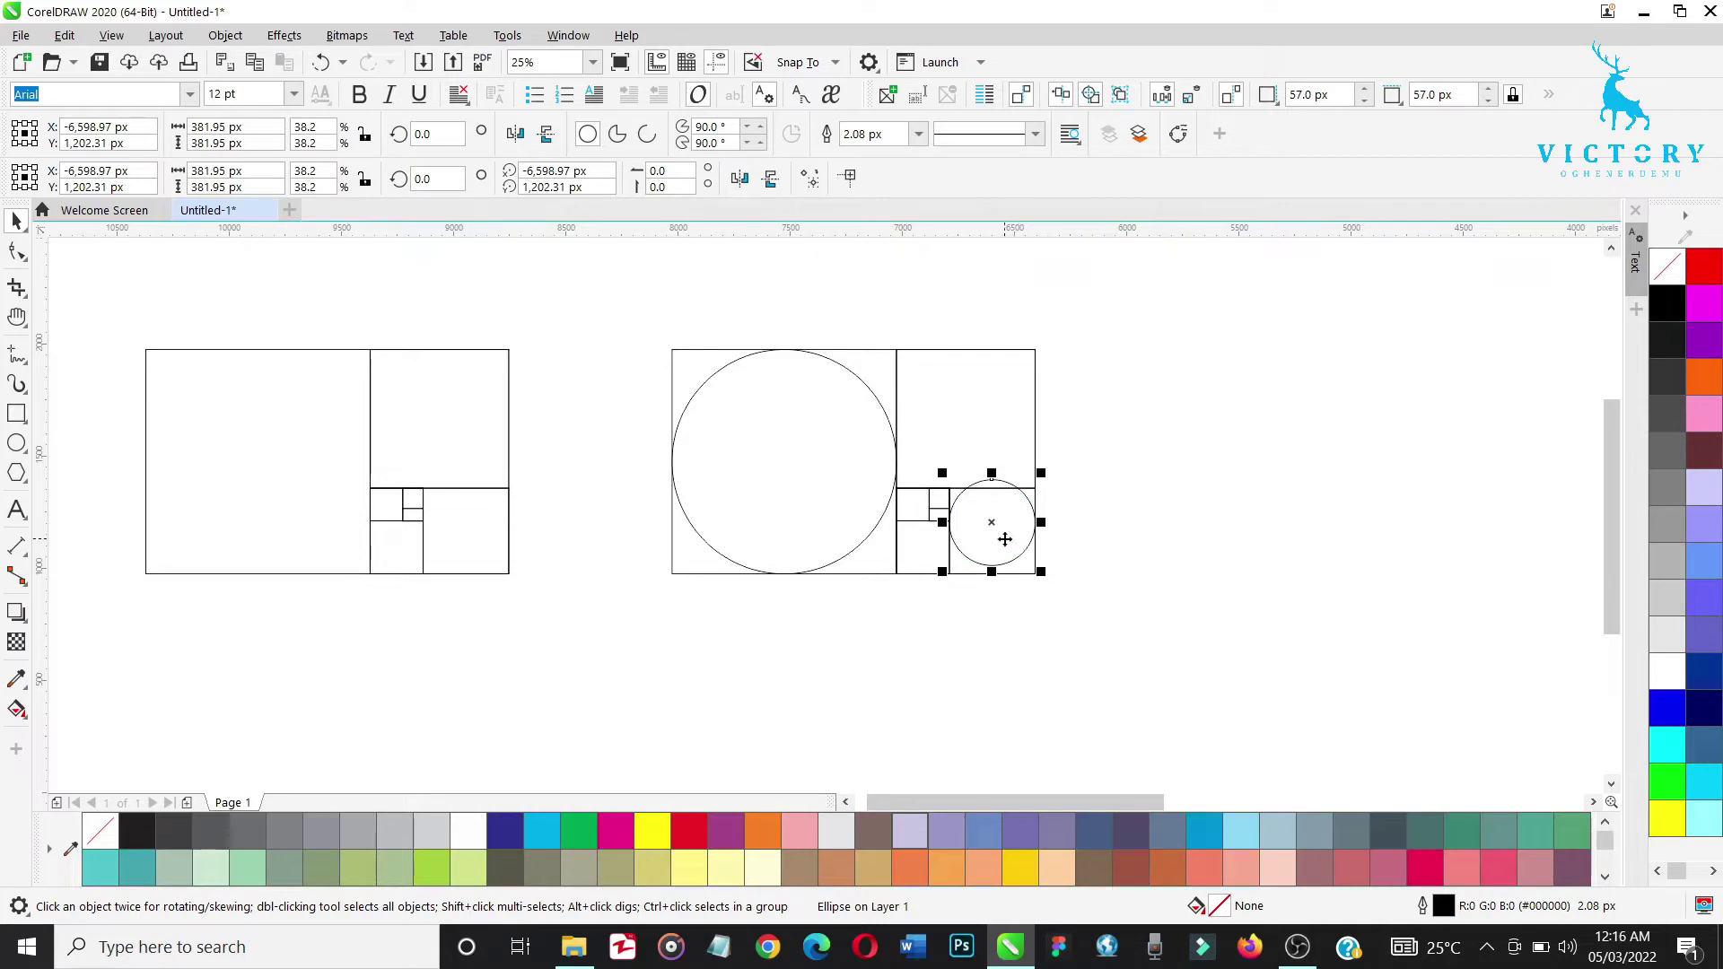
Align the circle's centre level with the centre of the lower-right square and clear the selection
shift+click(1019, 572)
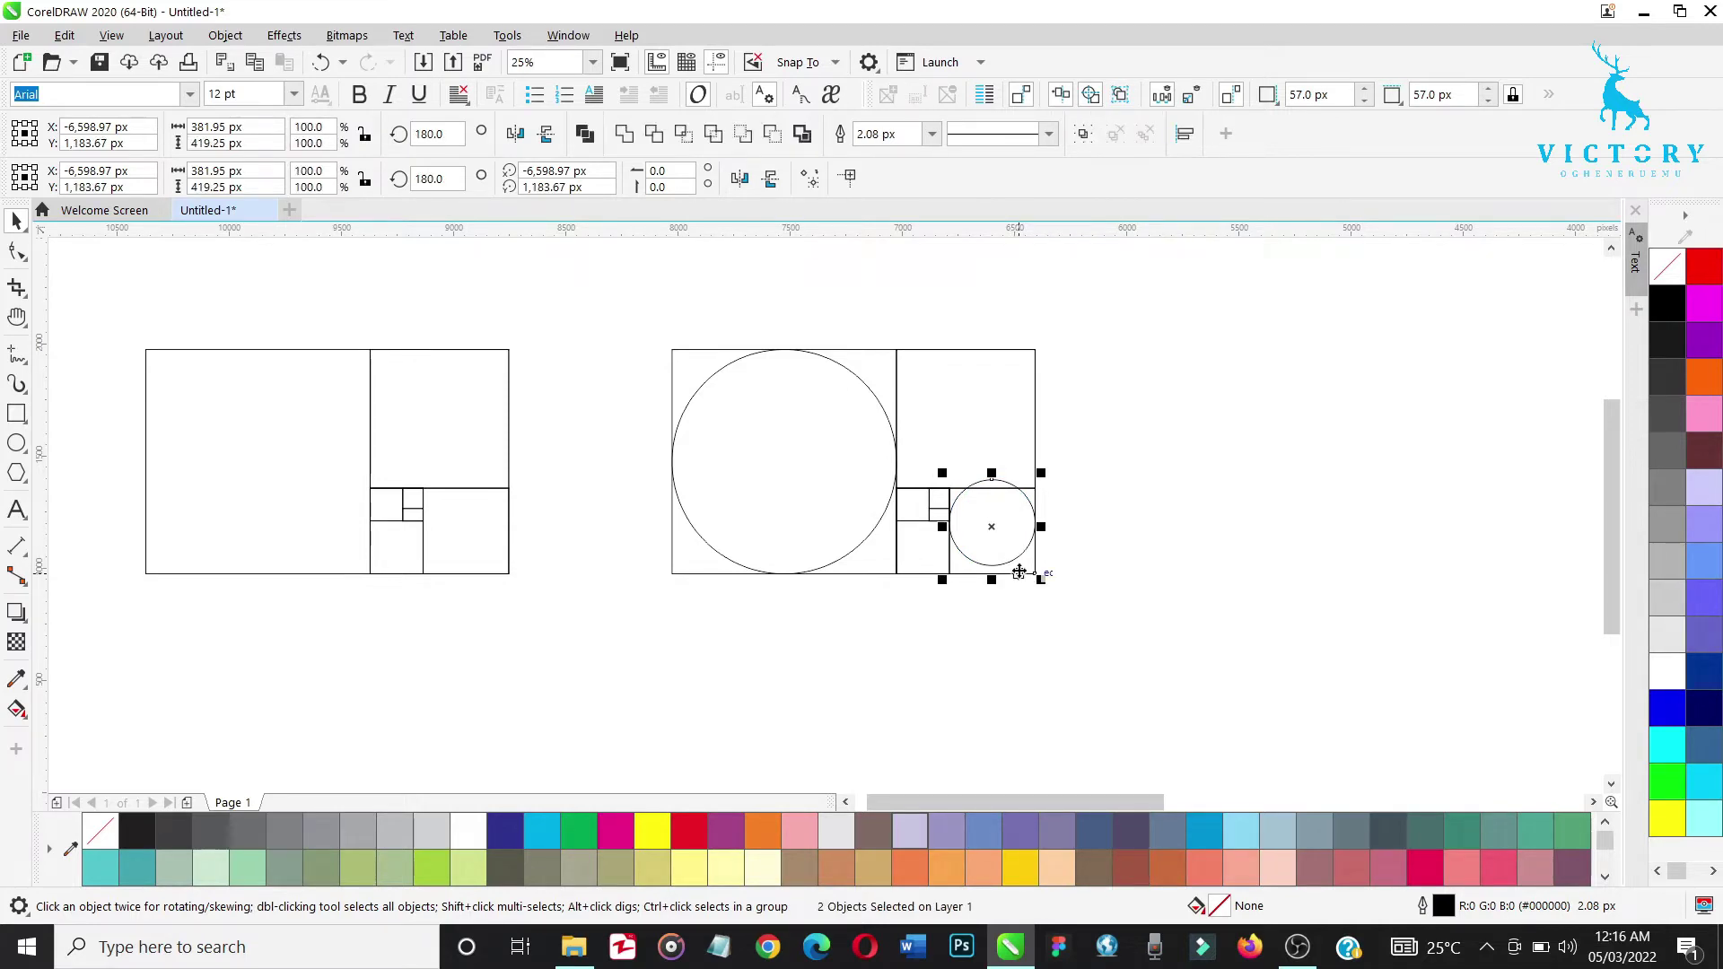
key(e)
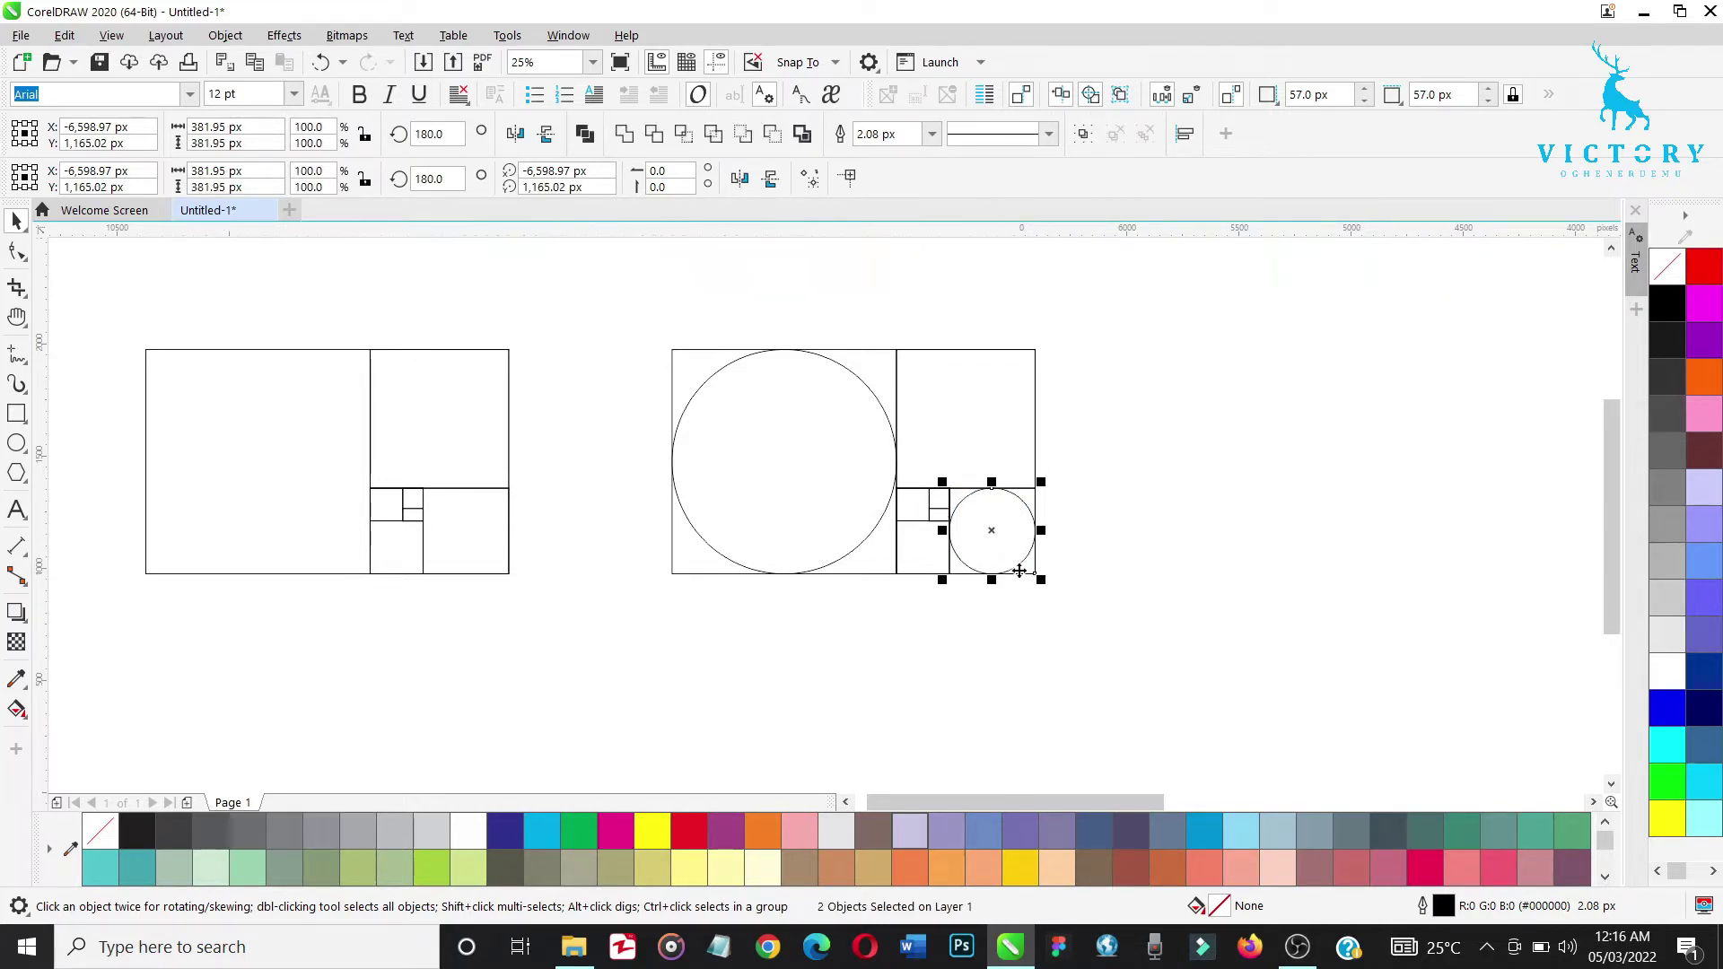
click(1127, 582)
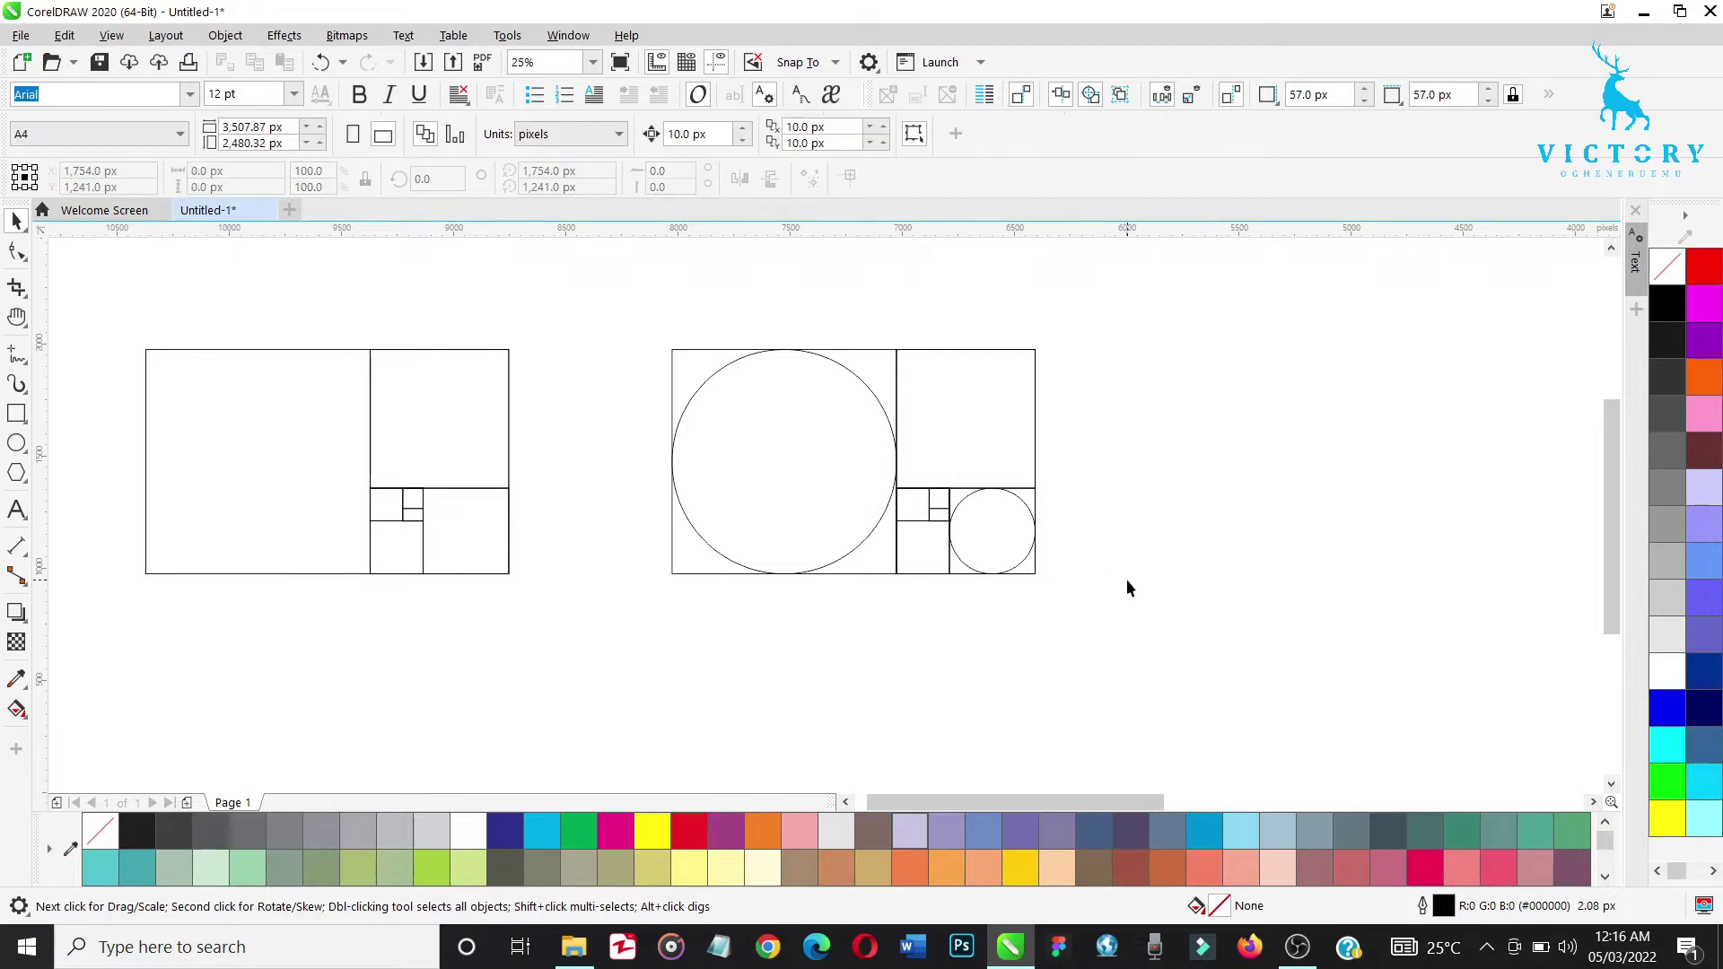
Duplicate the 381.95 px circle and centre the copy on the square directly to its left
key(z)
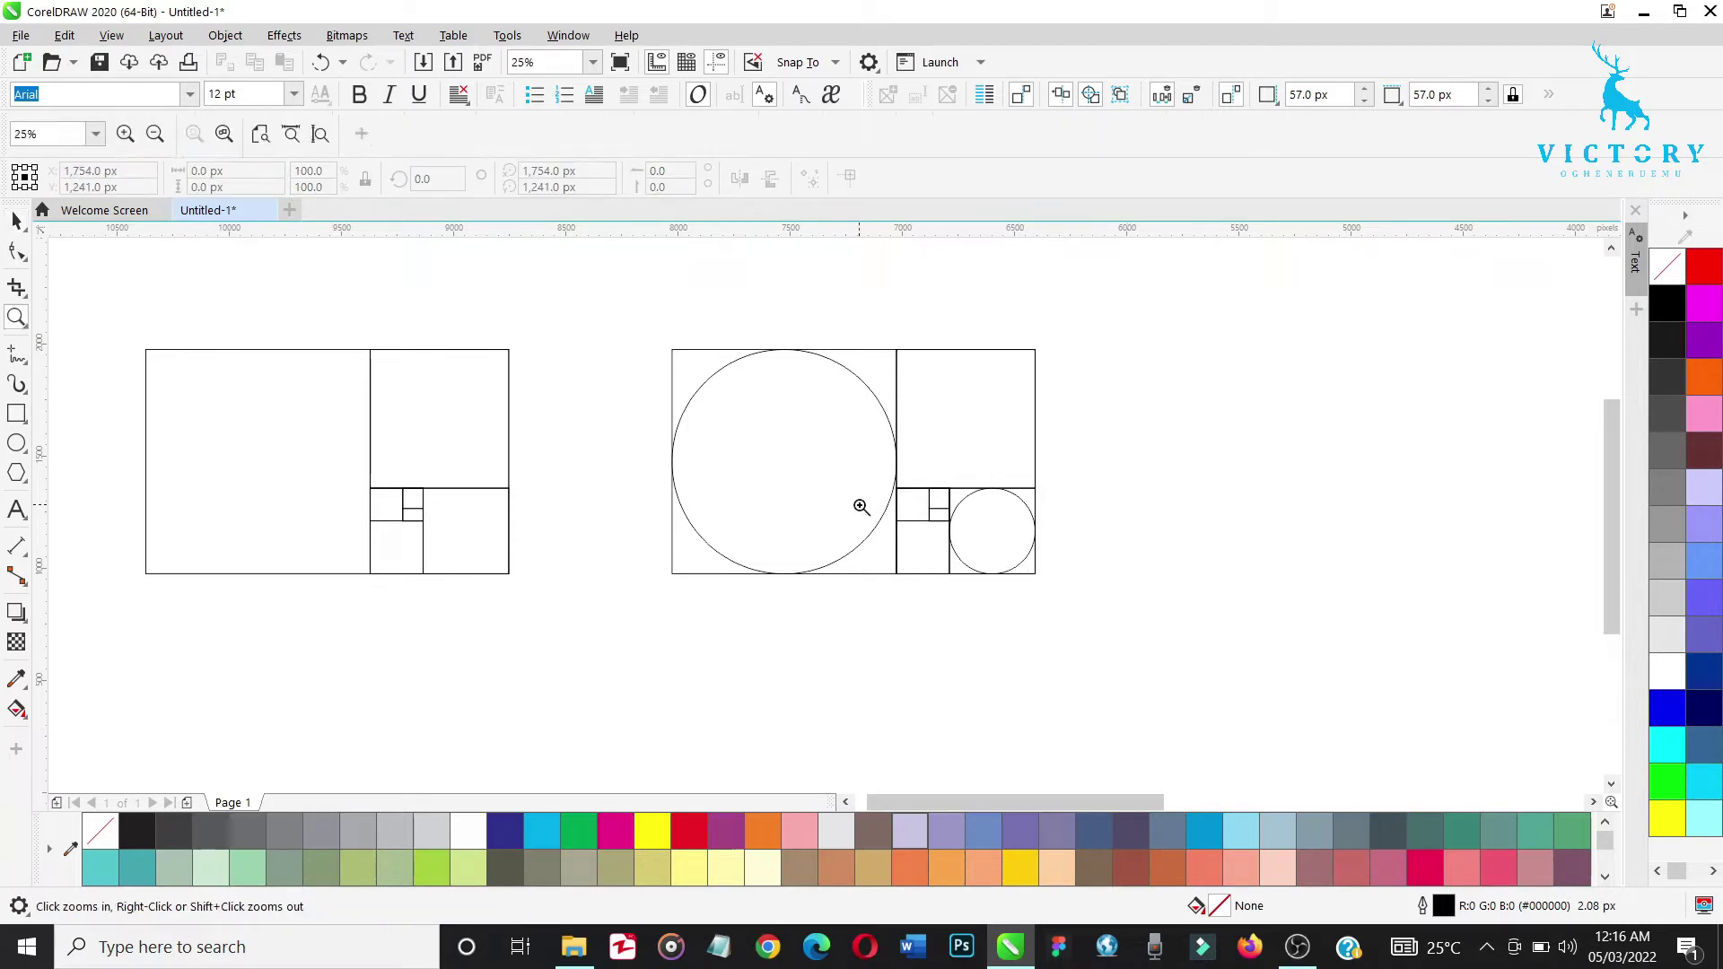
drag(643, 419, 1017, 594)
drag(1052, 610, 1052, 610)
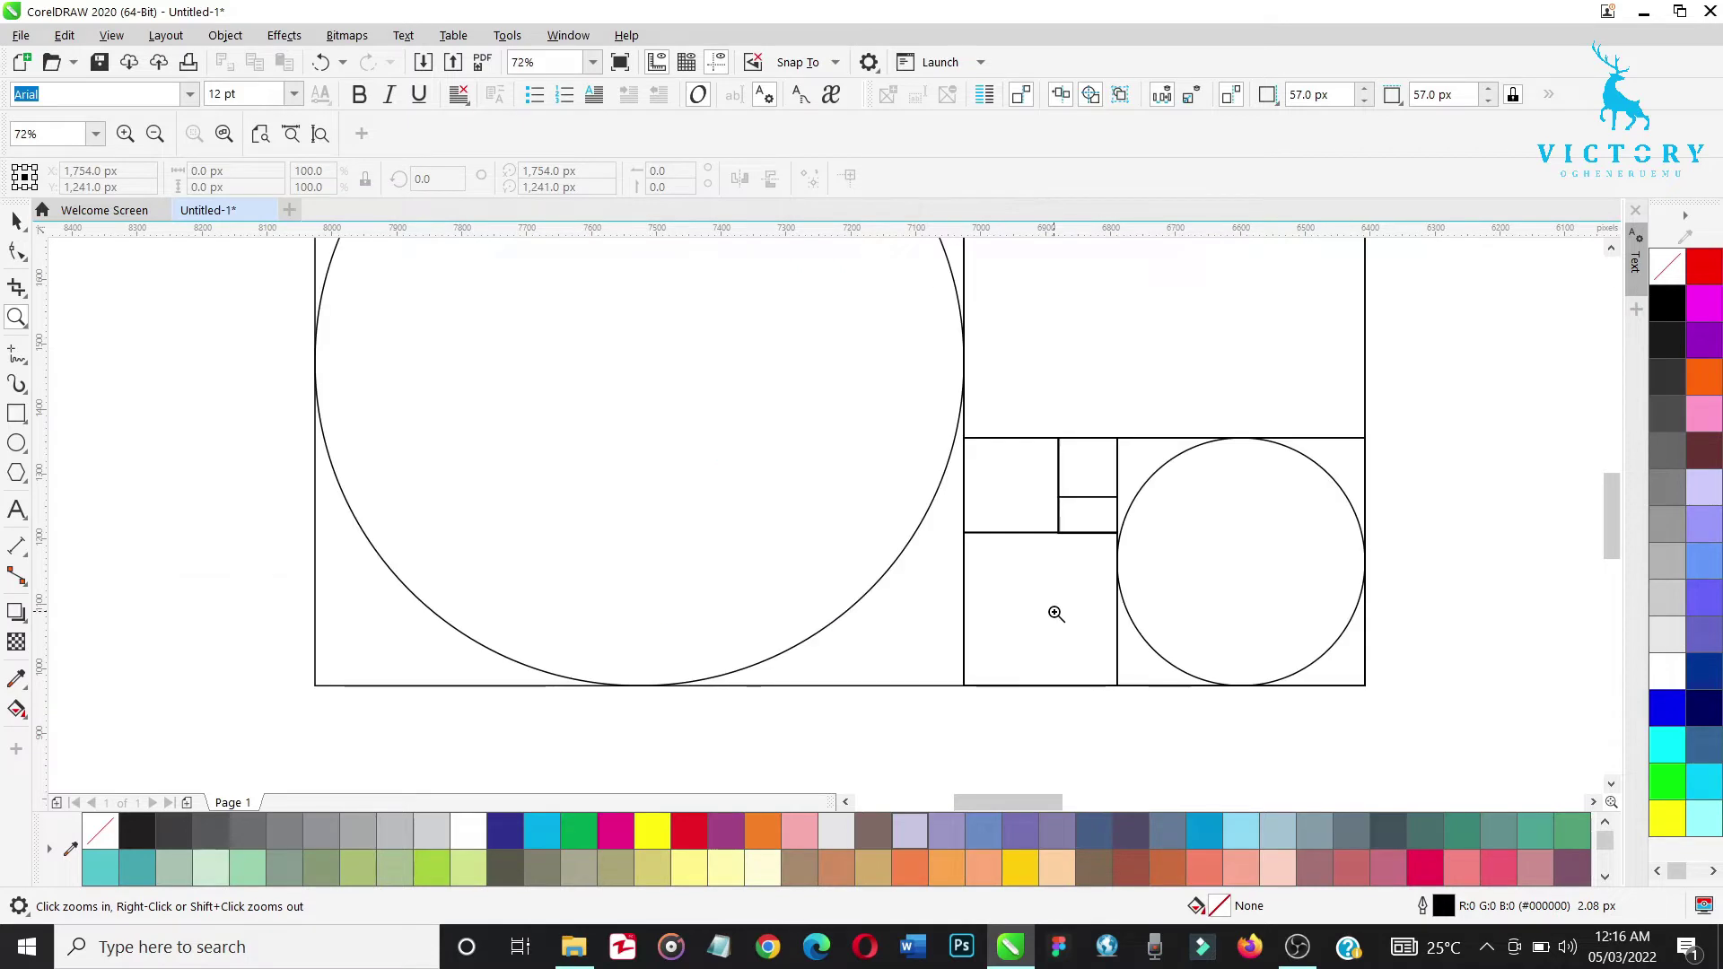
key(space)
click(1189, 633)
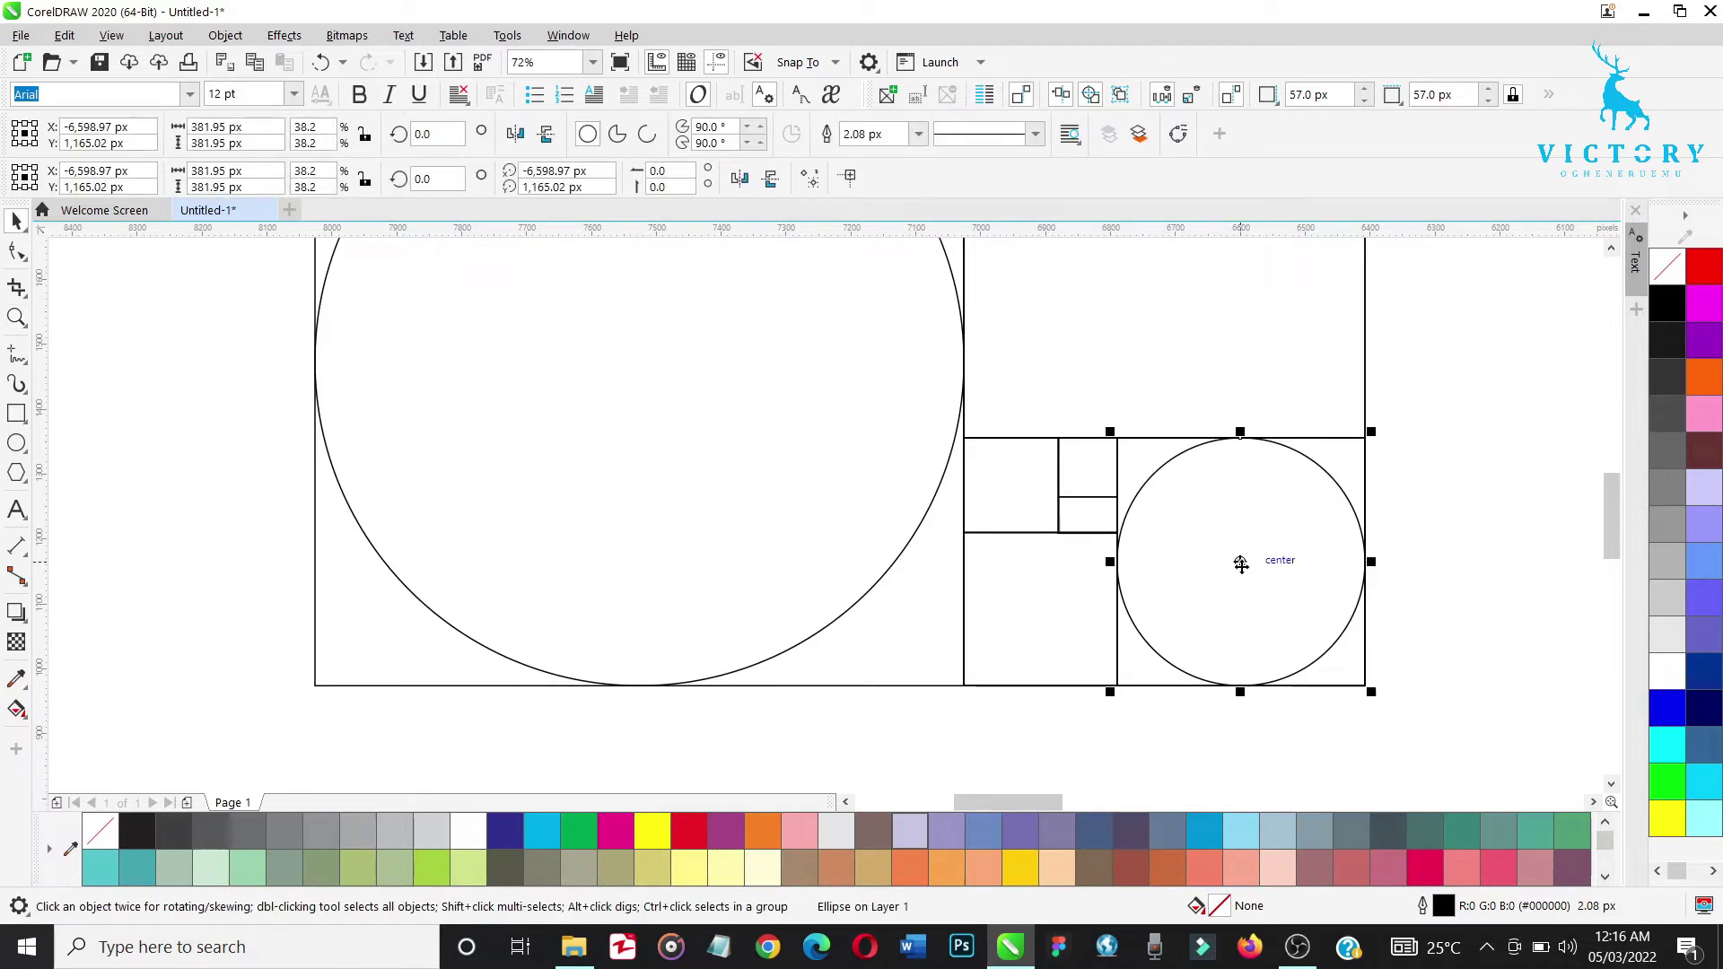
drag(1240, 564, 1040, 609)
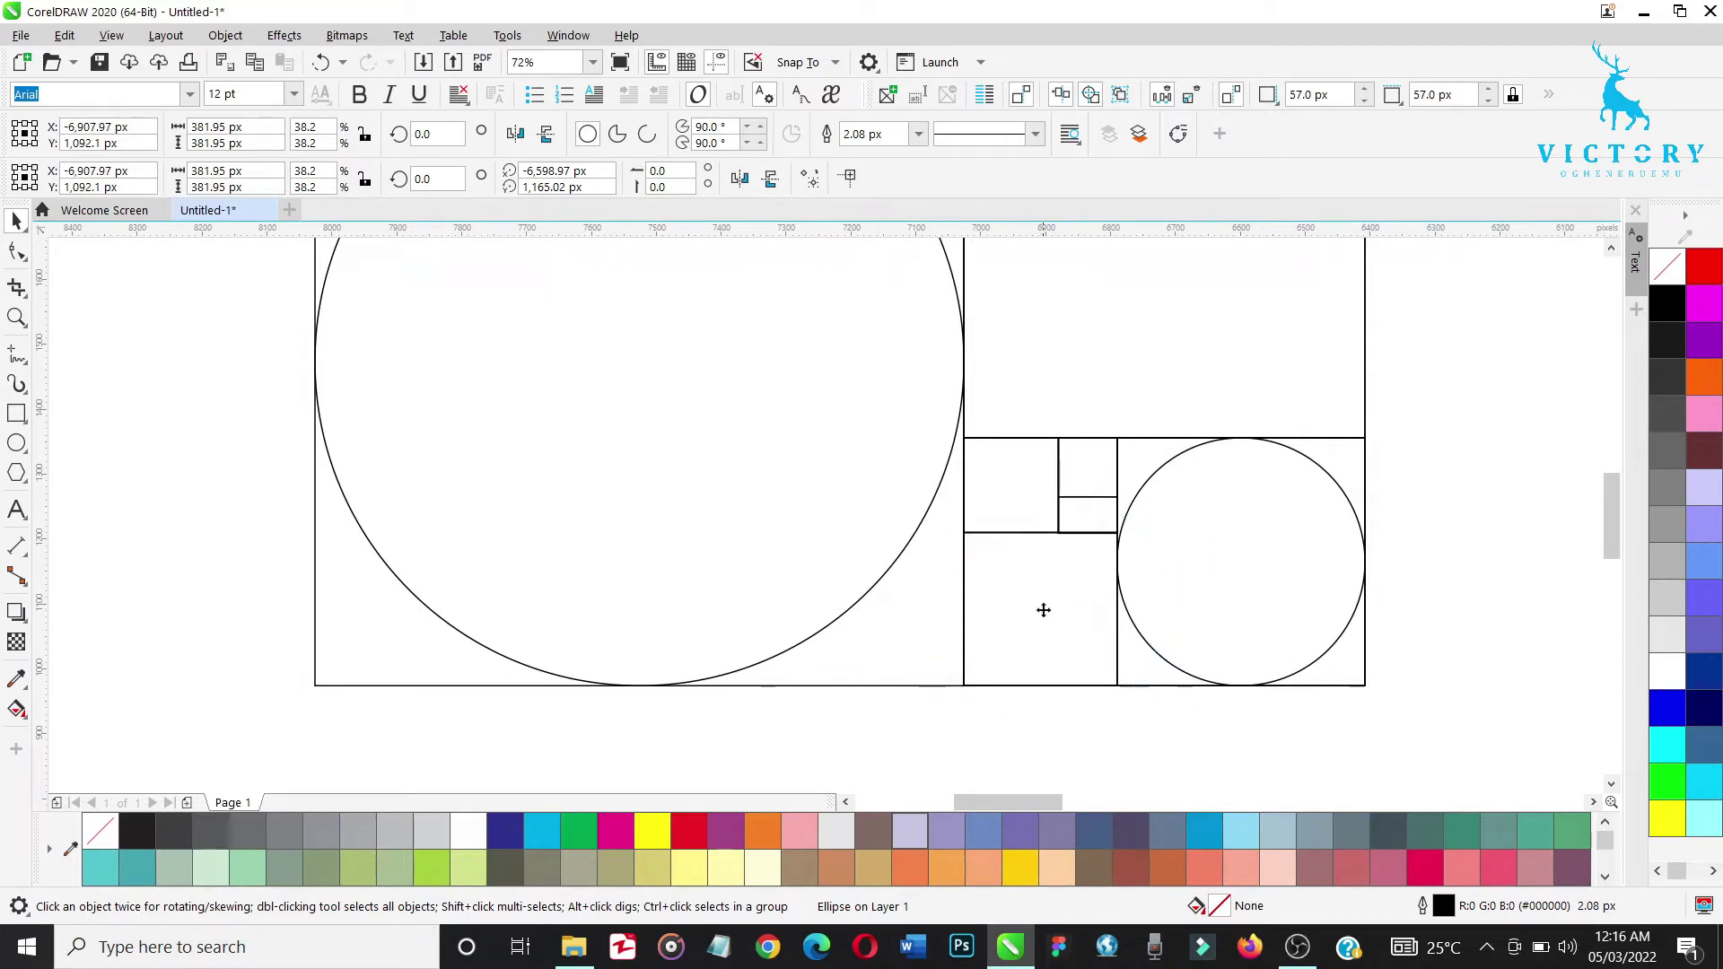
click(1039, 608)
click(1039, 608)
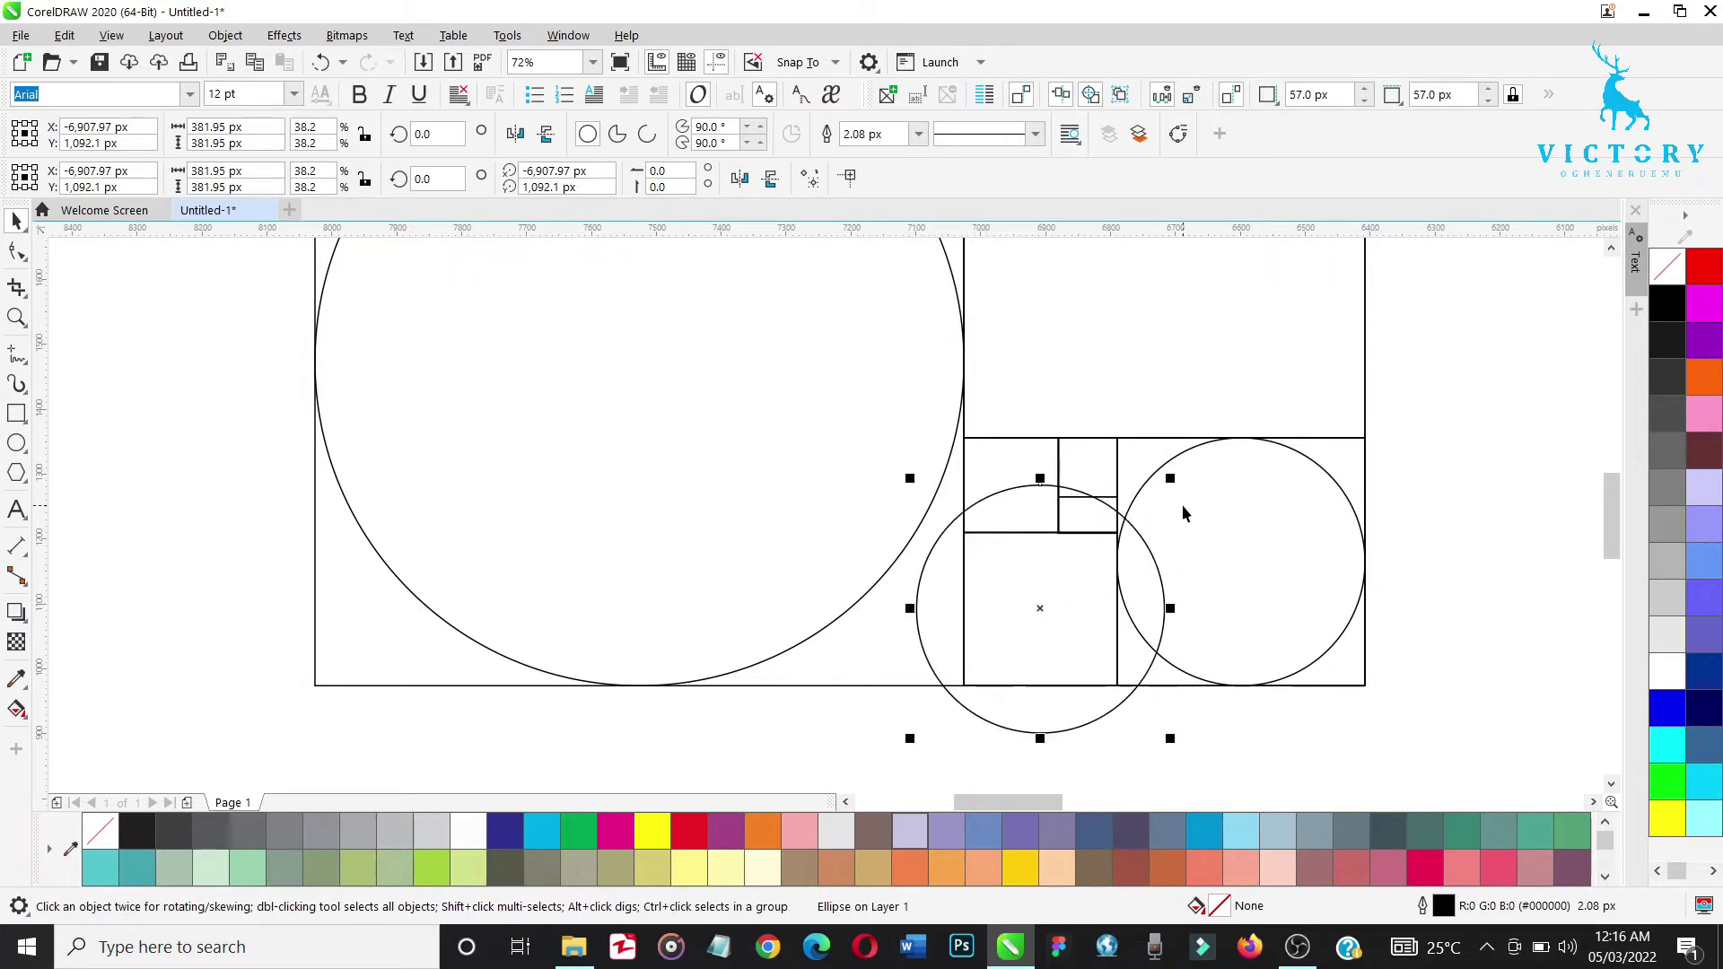
Scale the duplicate circle about its centre to 233.69 px so it fits that square
click(1161, 487)
drag(1161, 487, 1130, 527)
key(ctrl+z)
mouse_move(1148, 507)
mouse_down()
mouse_move(1124, 513)
mouse_move(1119, 539)
mouse_move(1132, 530)
mouse_up()
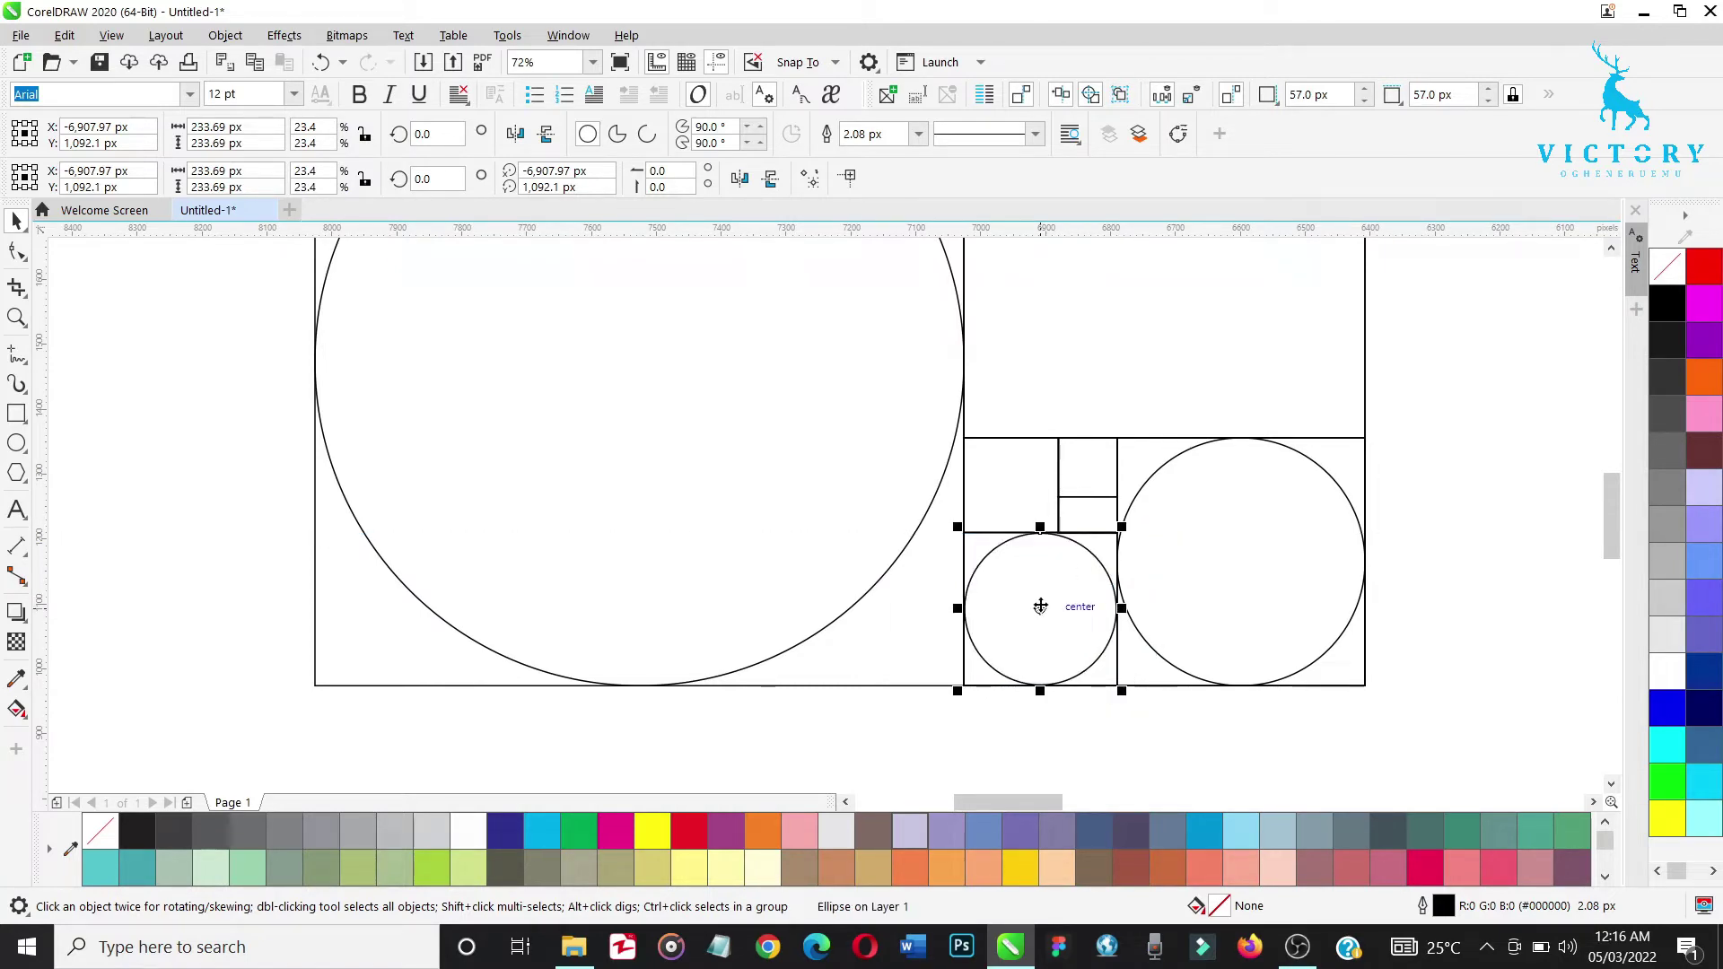
Place centred circle duplicates in the next two smaller squares, scaling them to 145.88 px and 90.85 px
drag(1038, 594, 1009, 486)
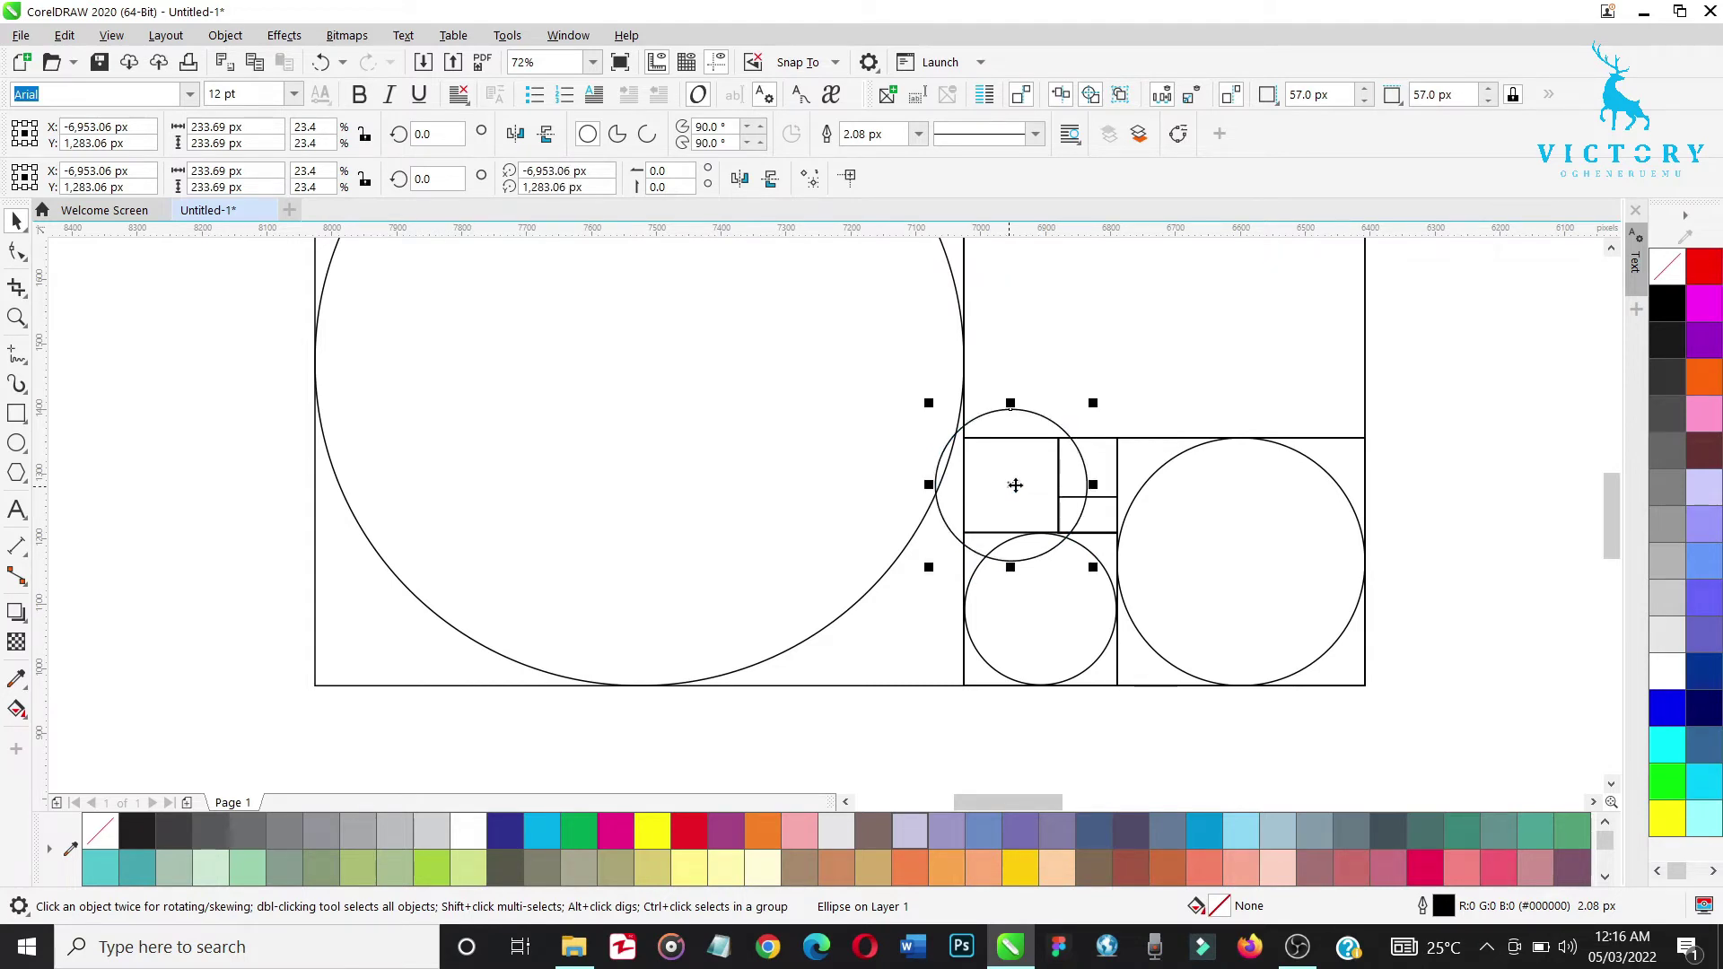
drag(1097, 404, 1068, 430)
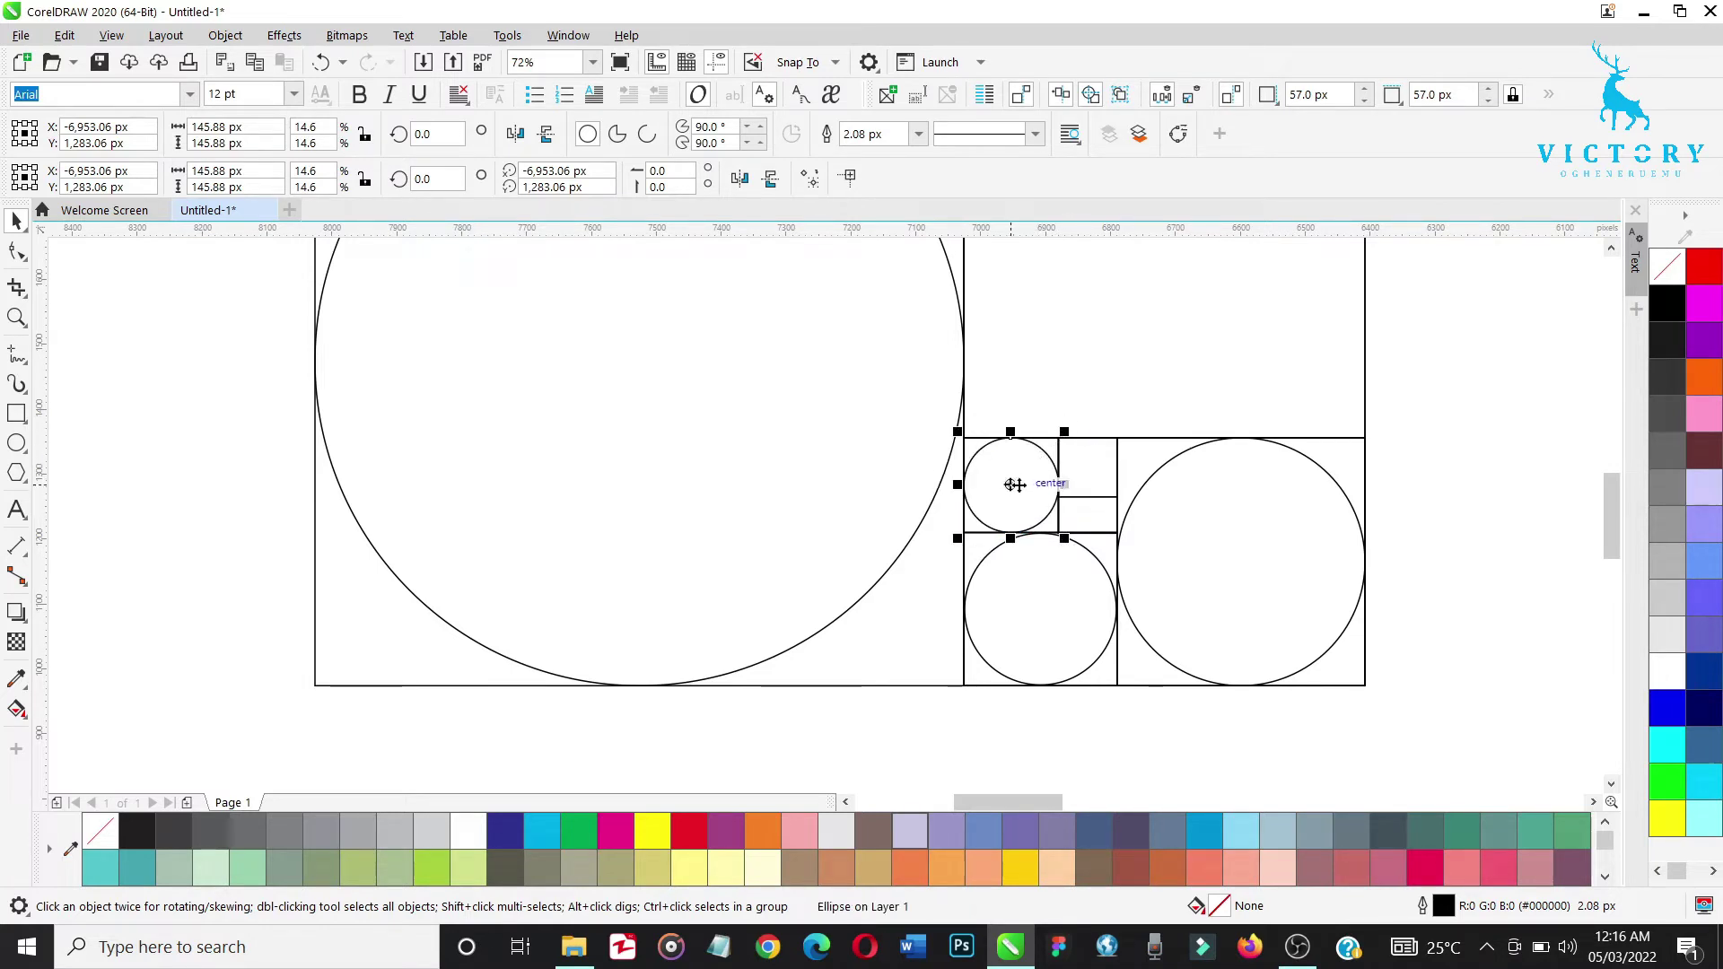
drag(1013, 484, 1087, 468)
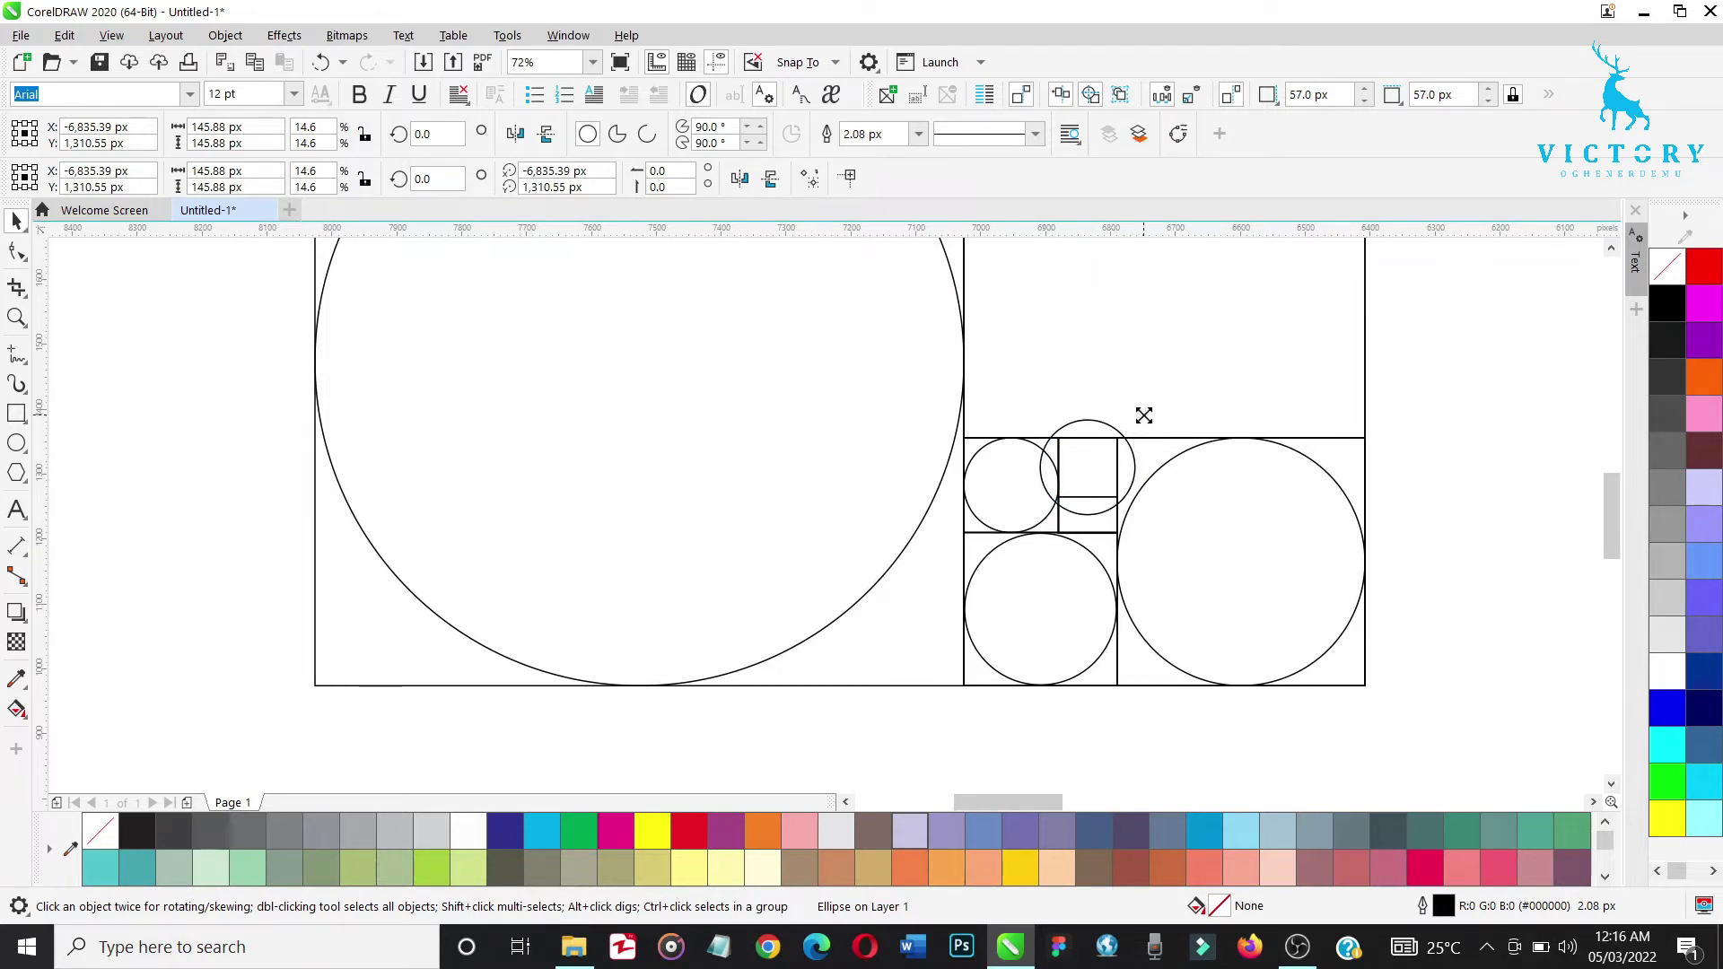
drag(1144, 415, 1126, 431)
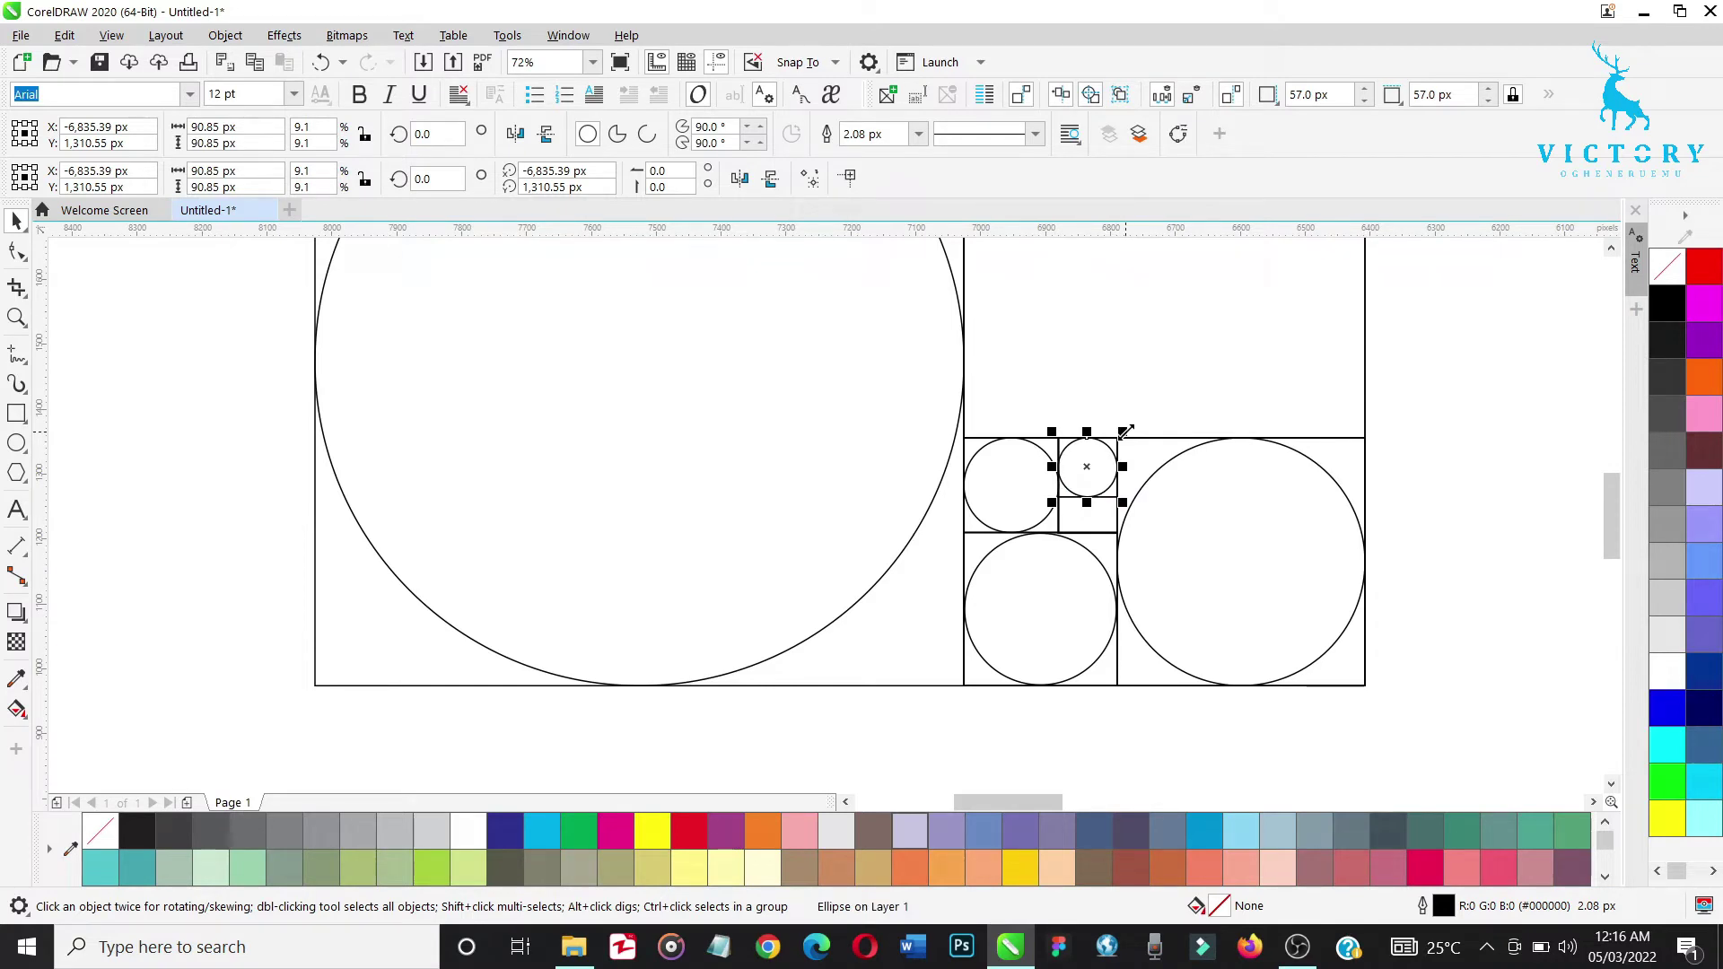
click(1099, 515)
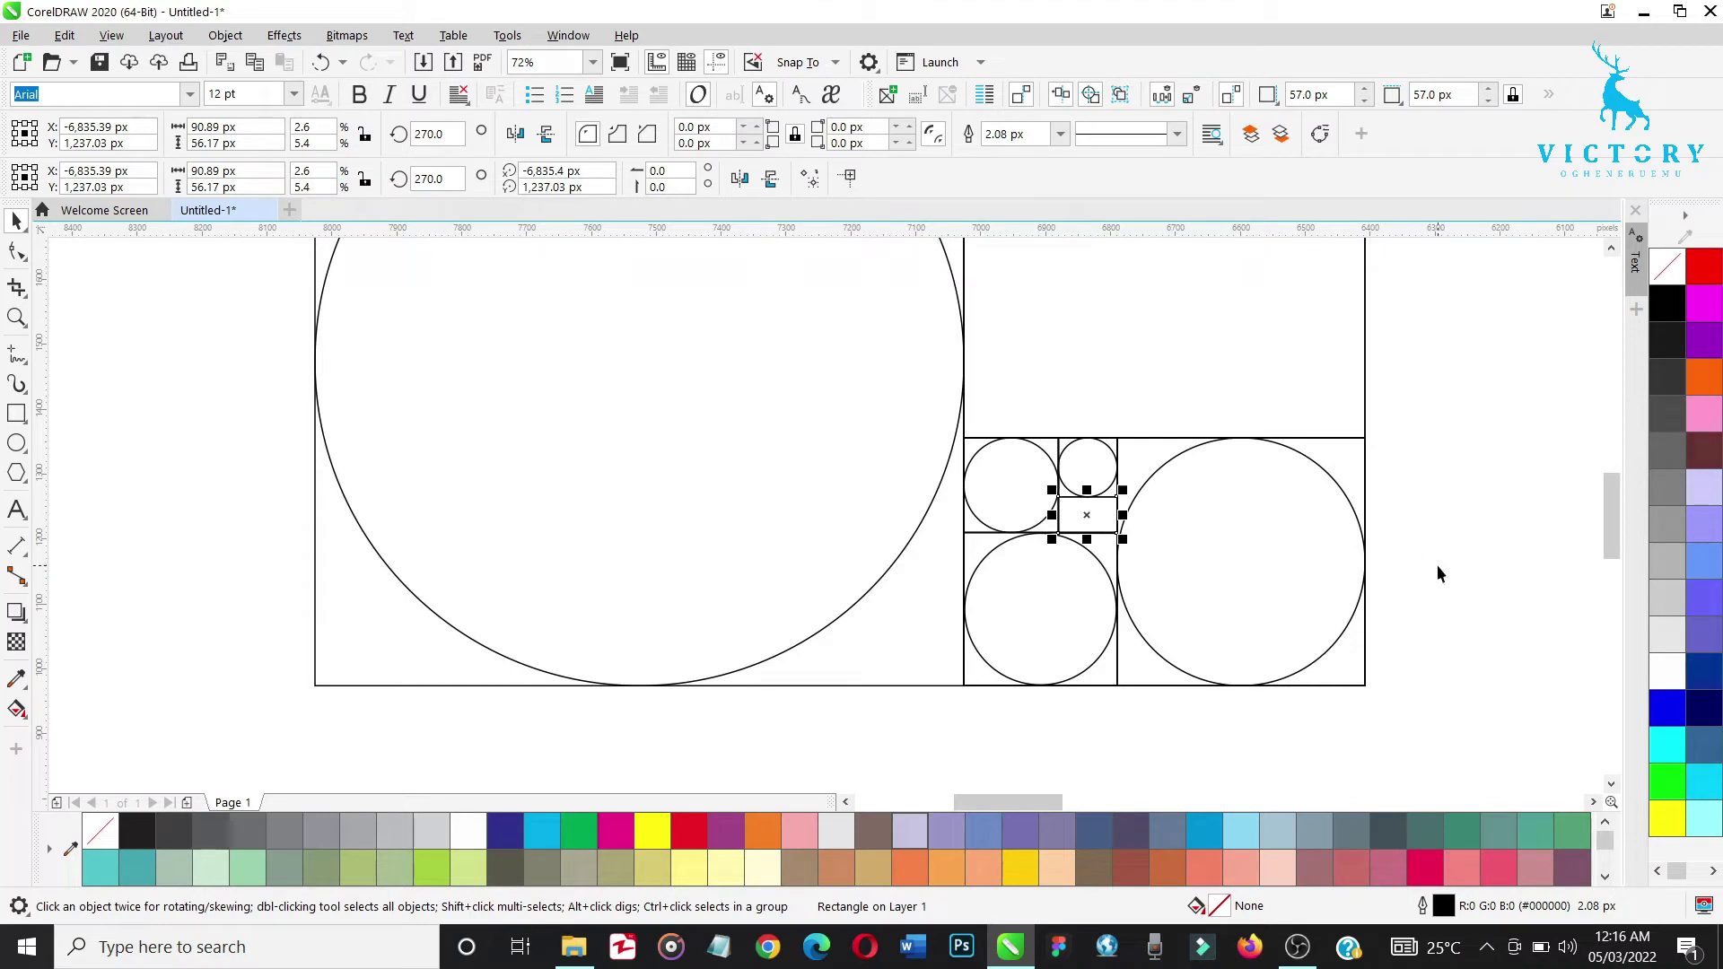
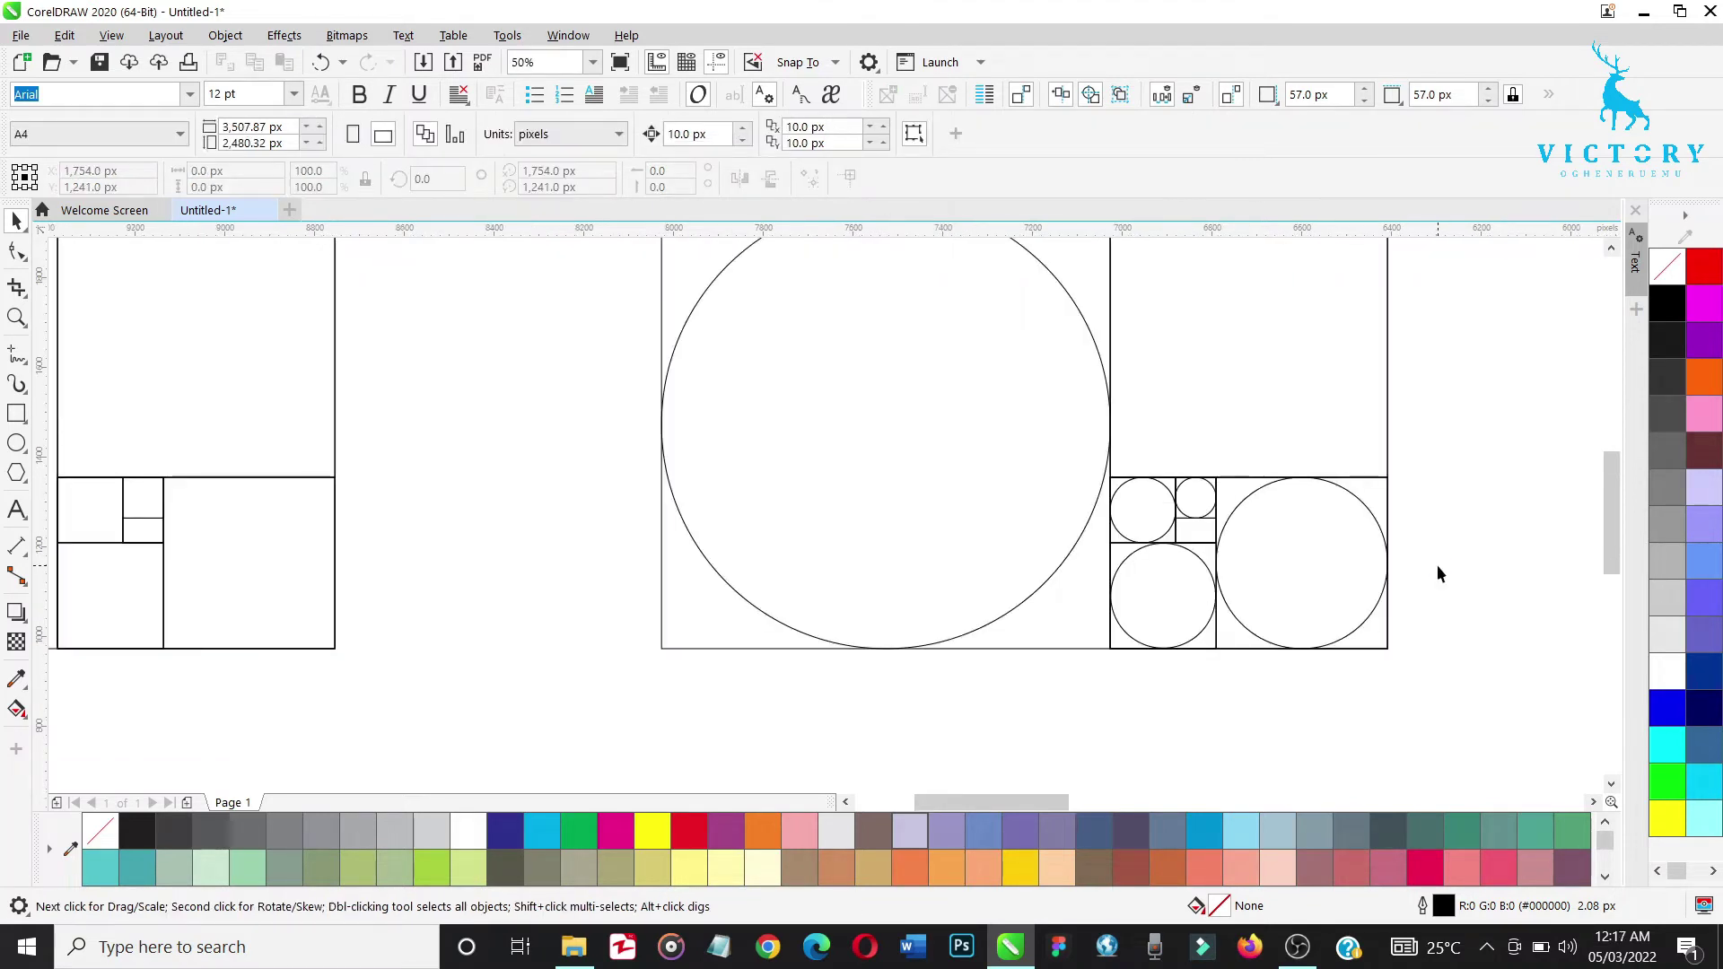
Duplicate the entire plain golden rectangle layout directly below the original and clear the selection
key(h)
drag(1359, 562, 1222, 467)
key(space)
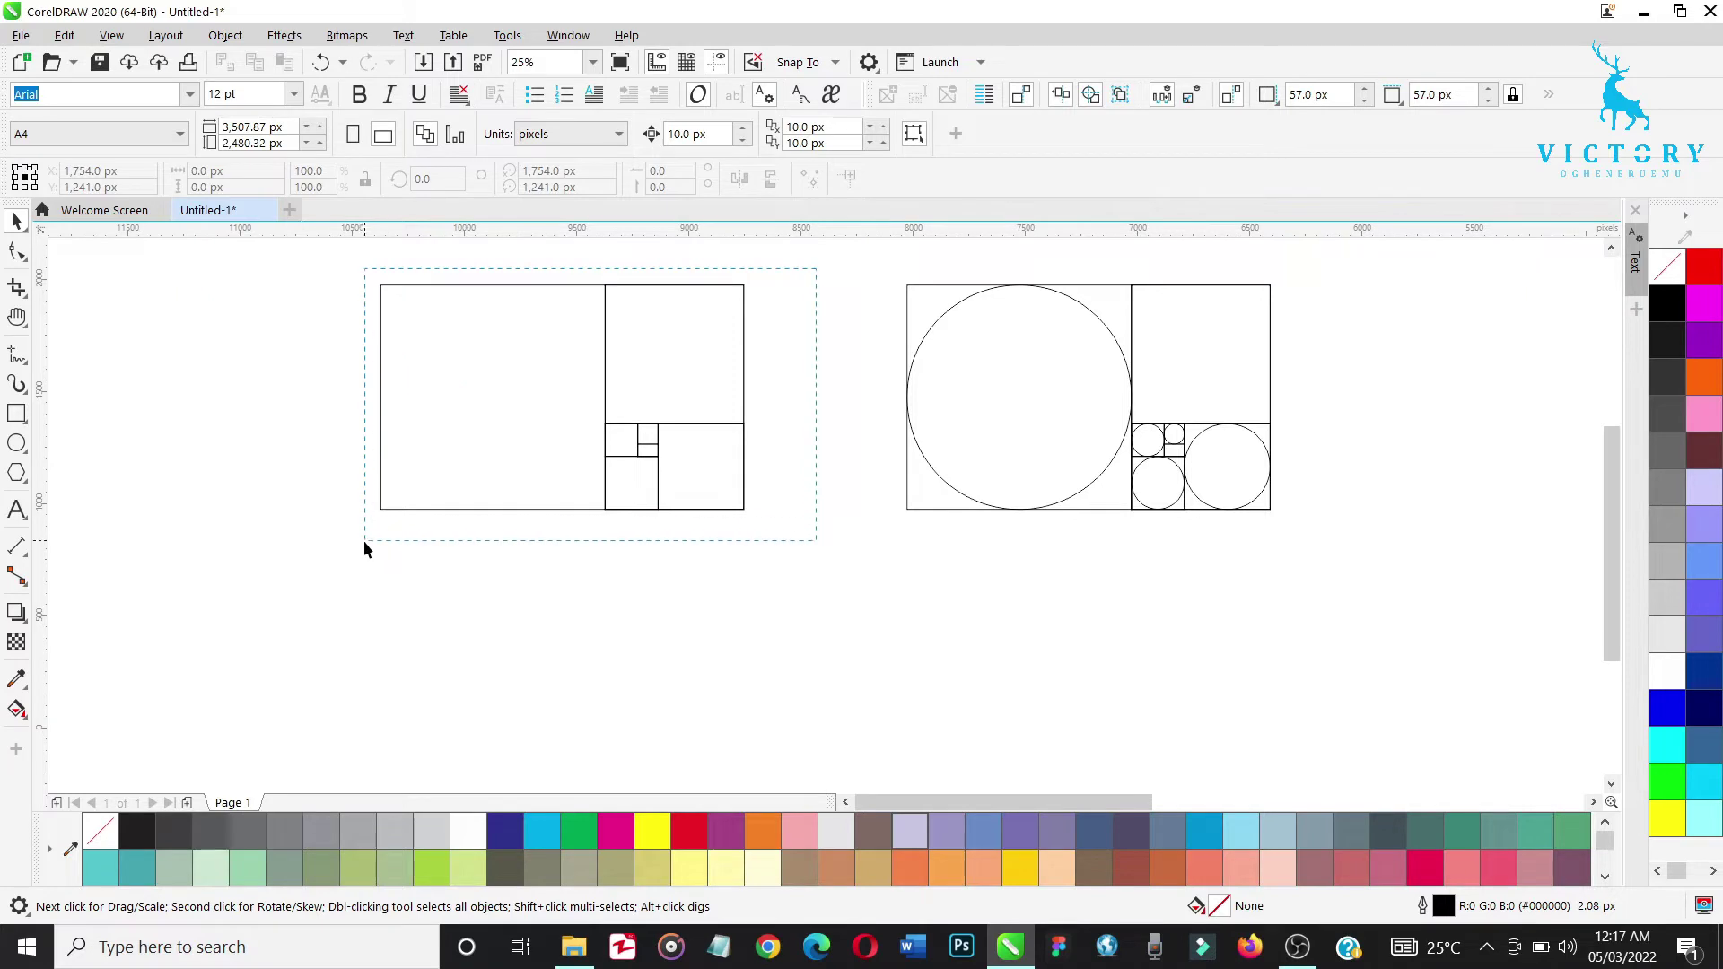
drag(365, 542, 361, 544)
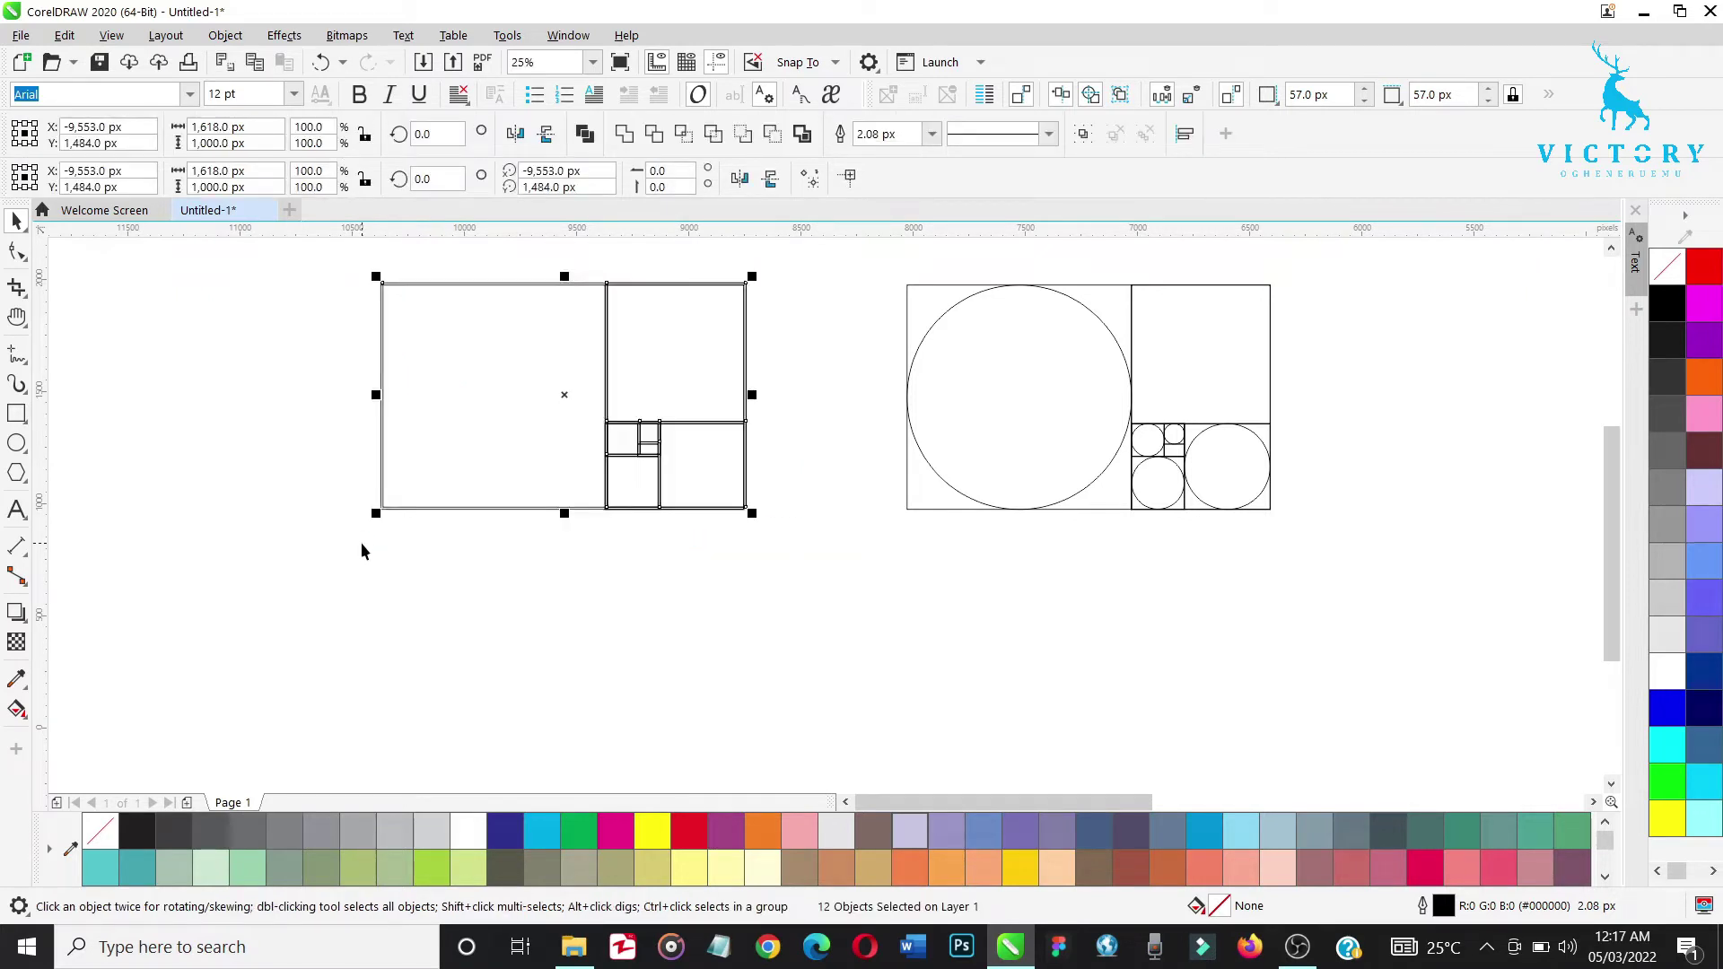
mouse_move(564, 395)
mouse_down()
mouse_move(585, 657)
mouse_move(558, 673)
mouse_up()
key(Escape)
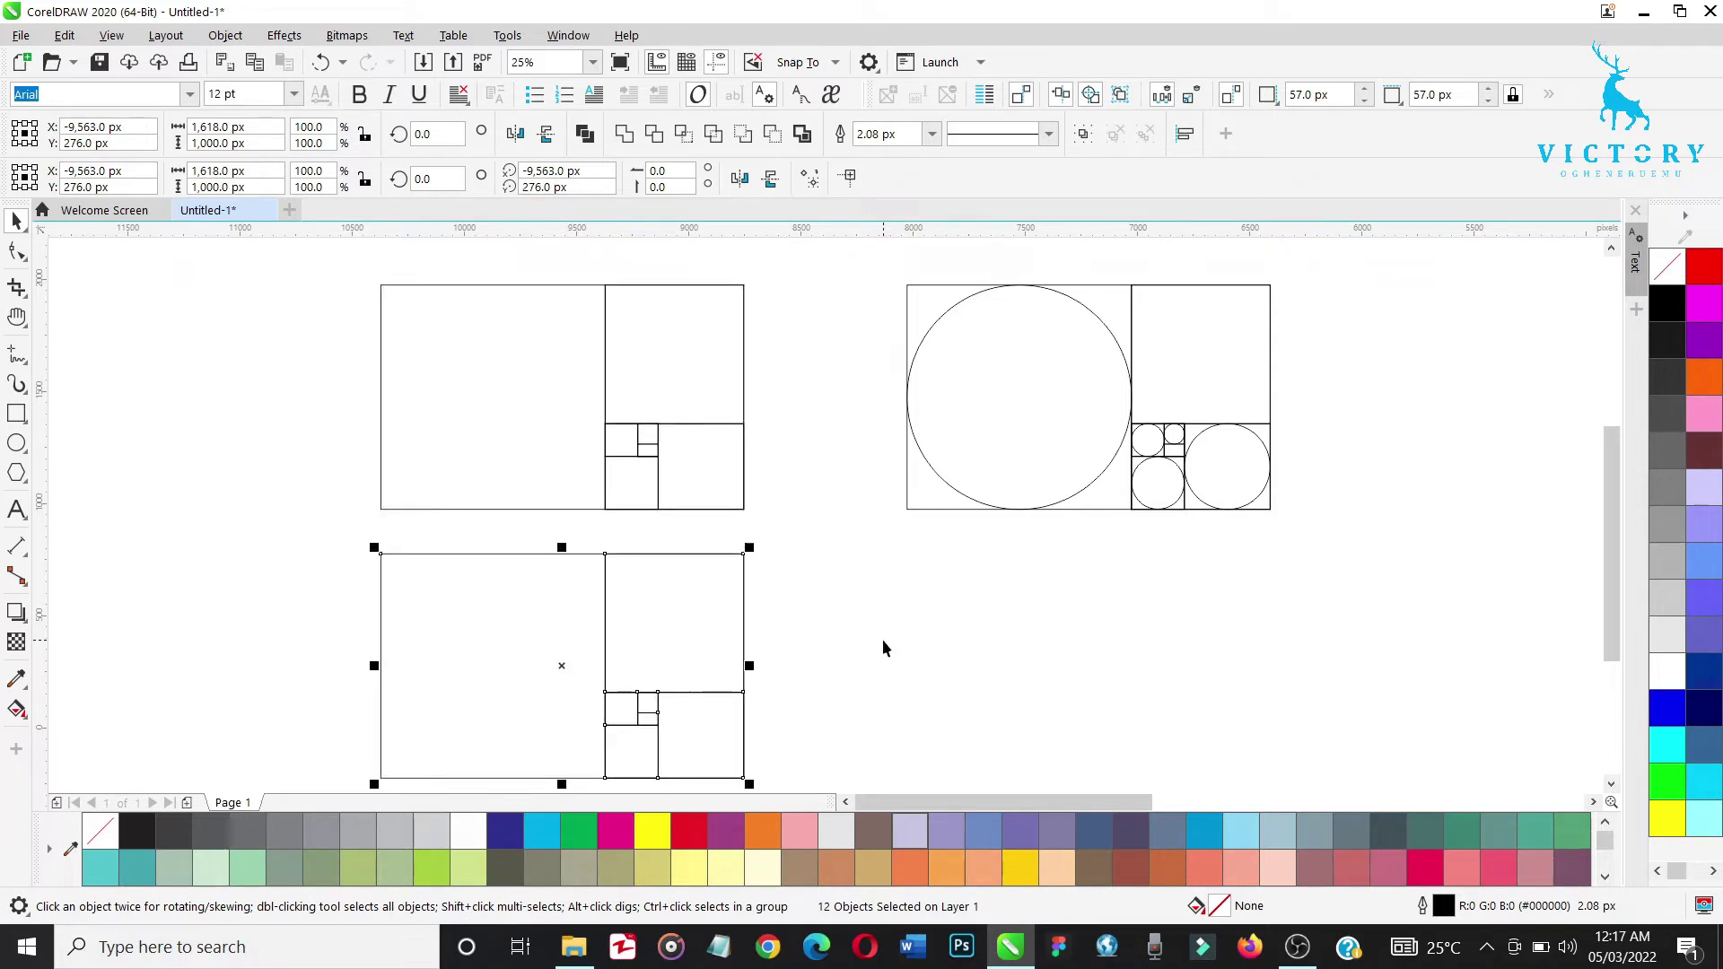
click(1138, 642)
Move the complete layout with circles underneath the new plain copy, aligned with its left edge, and deselect it
key(h)
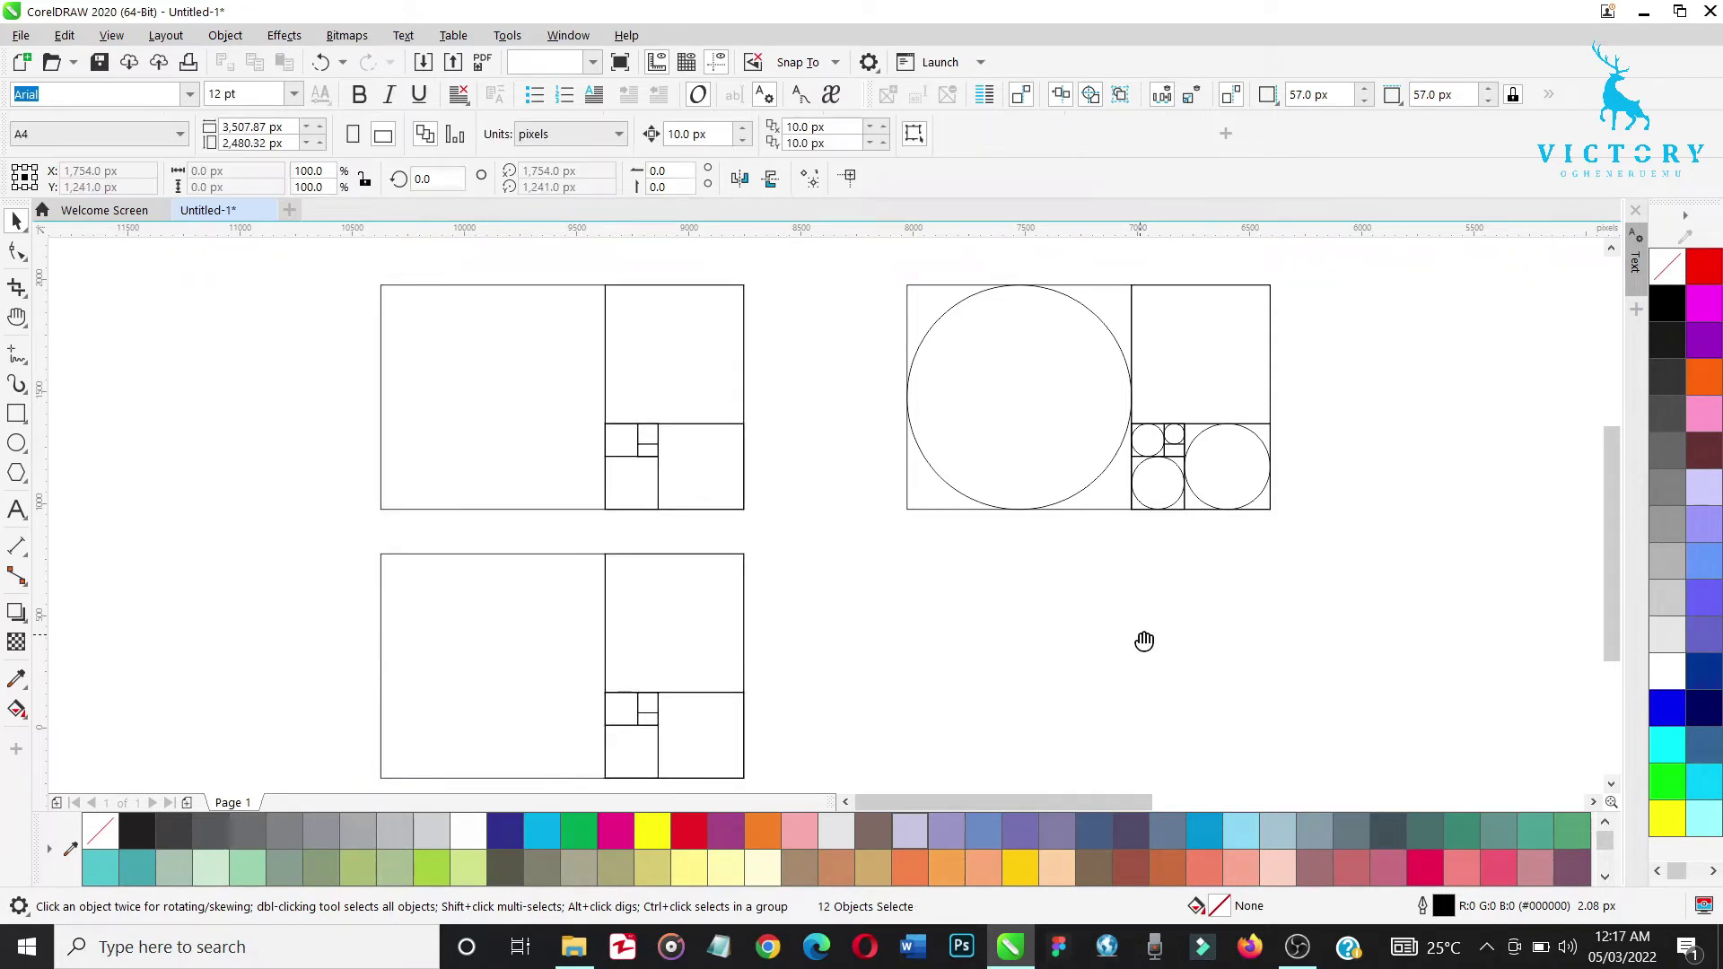
mouse_move(1143, 642)
mouse_down()
mouse_move(1114, 576)
mouse_move(1073, 692)
mouse_up()
key(space)
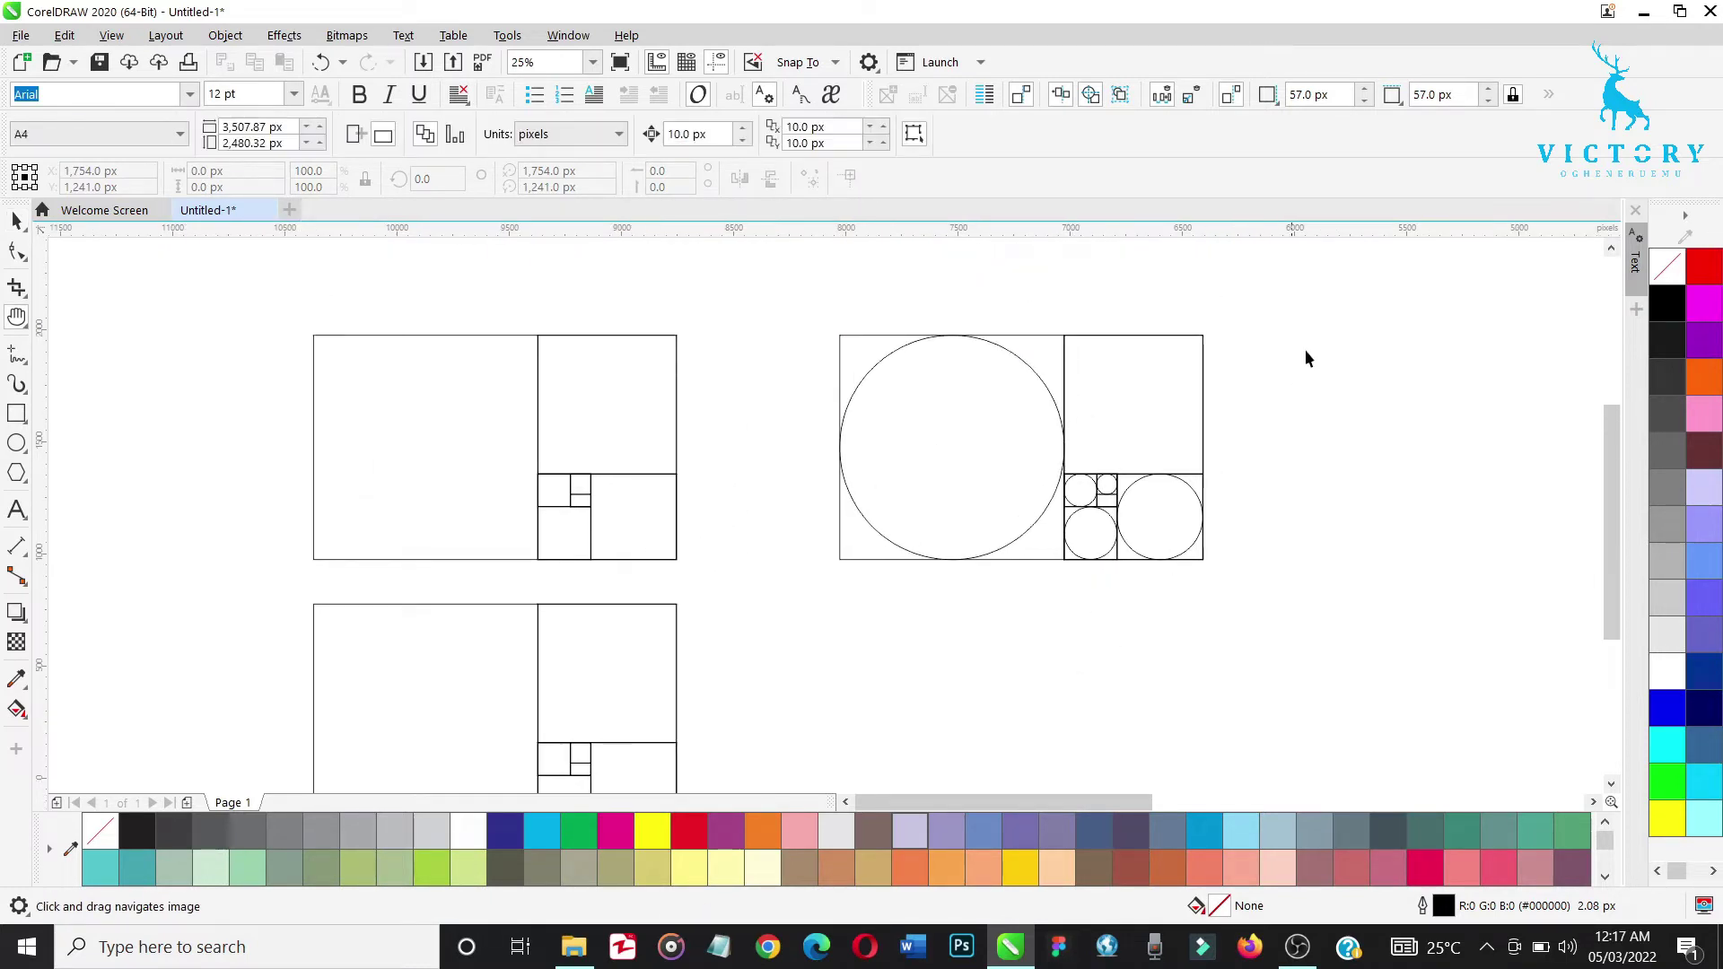
drag(1020, 443, 816, 616)
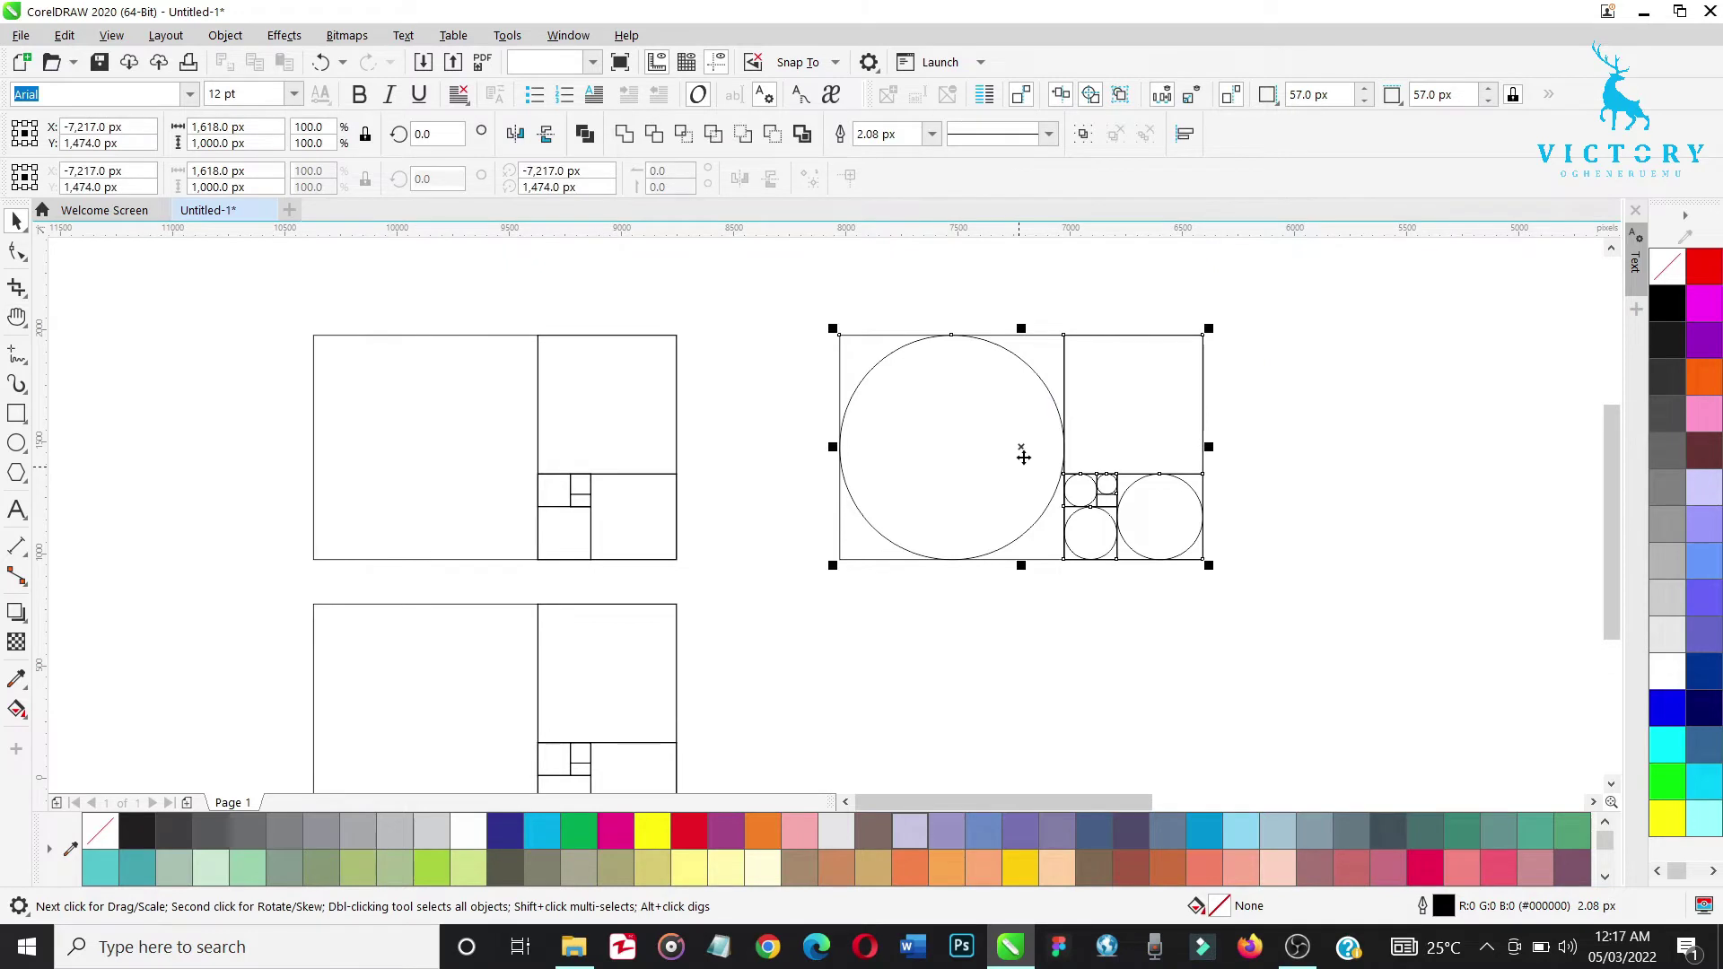
drag(995, 554, 619, 656)
key(space)
key(space)
click(903, 593)
Draw a 1000 px circle filling the largest square of the middle plain layout
key(h)
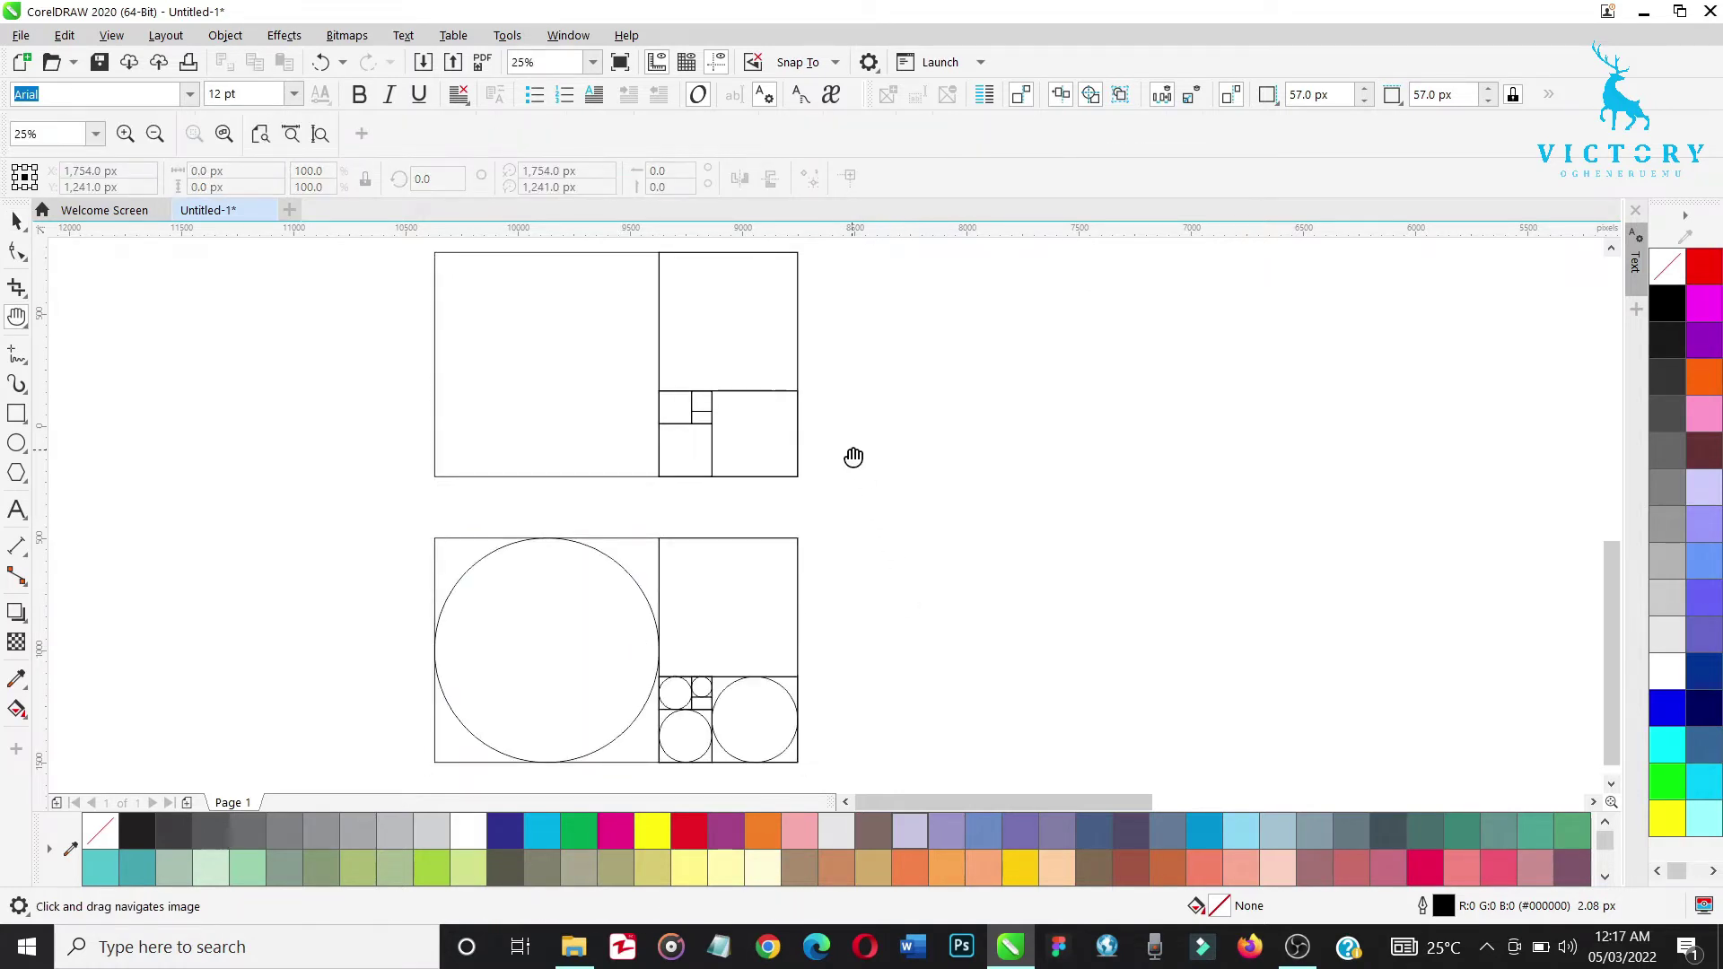
drag(852, 458, 834, 642)
drag(731, 535, 777, 589)
key(space)
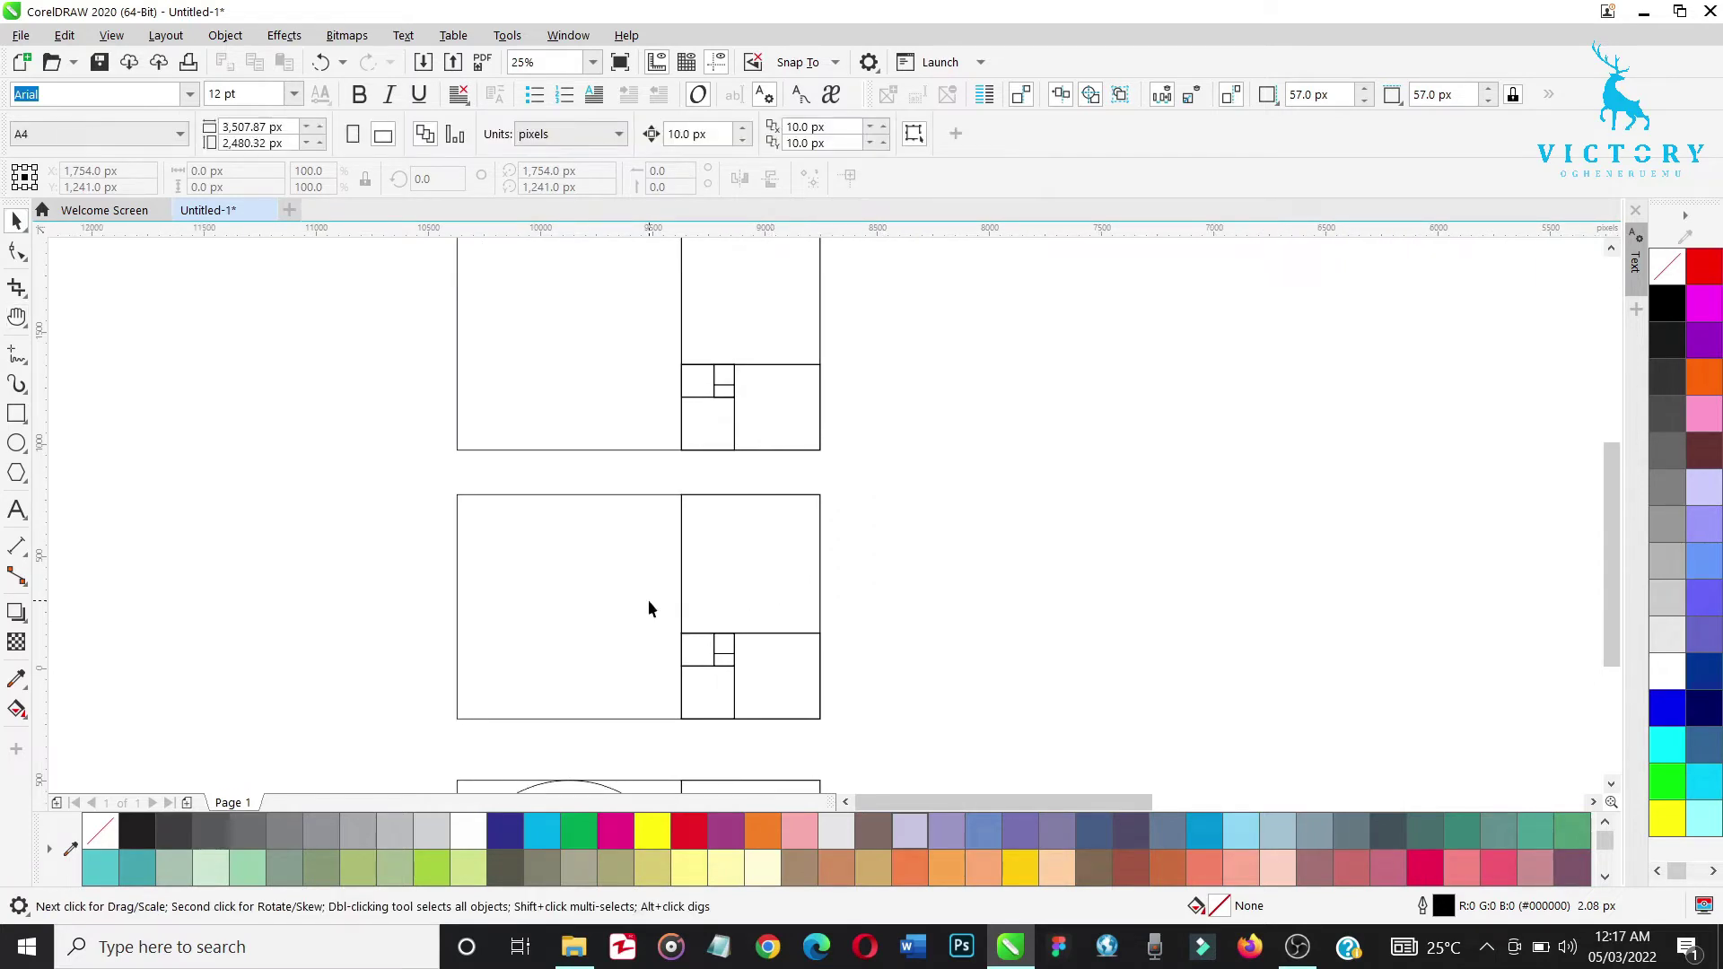
key(z)
drag(422, 485, 833, 734)
key(space)
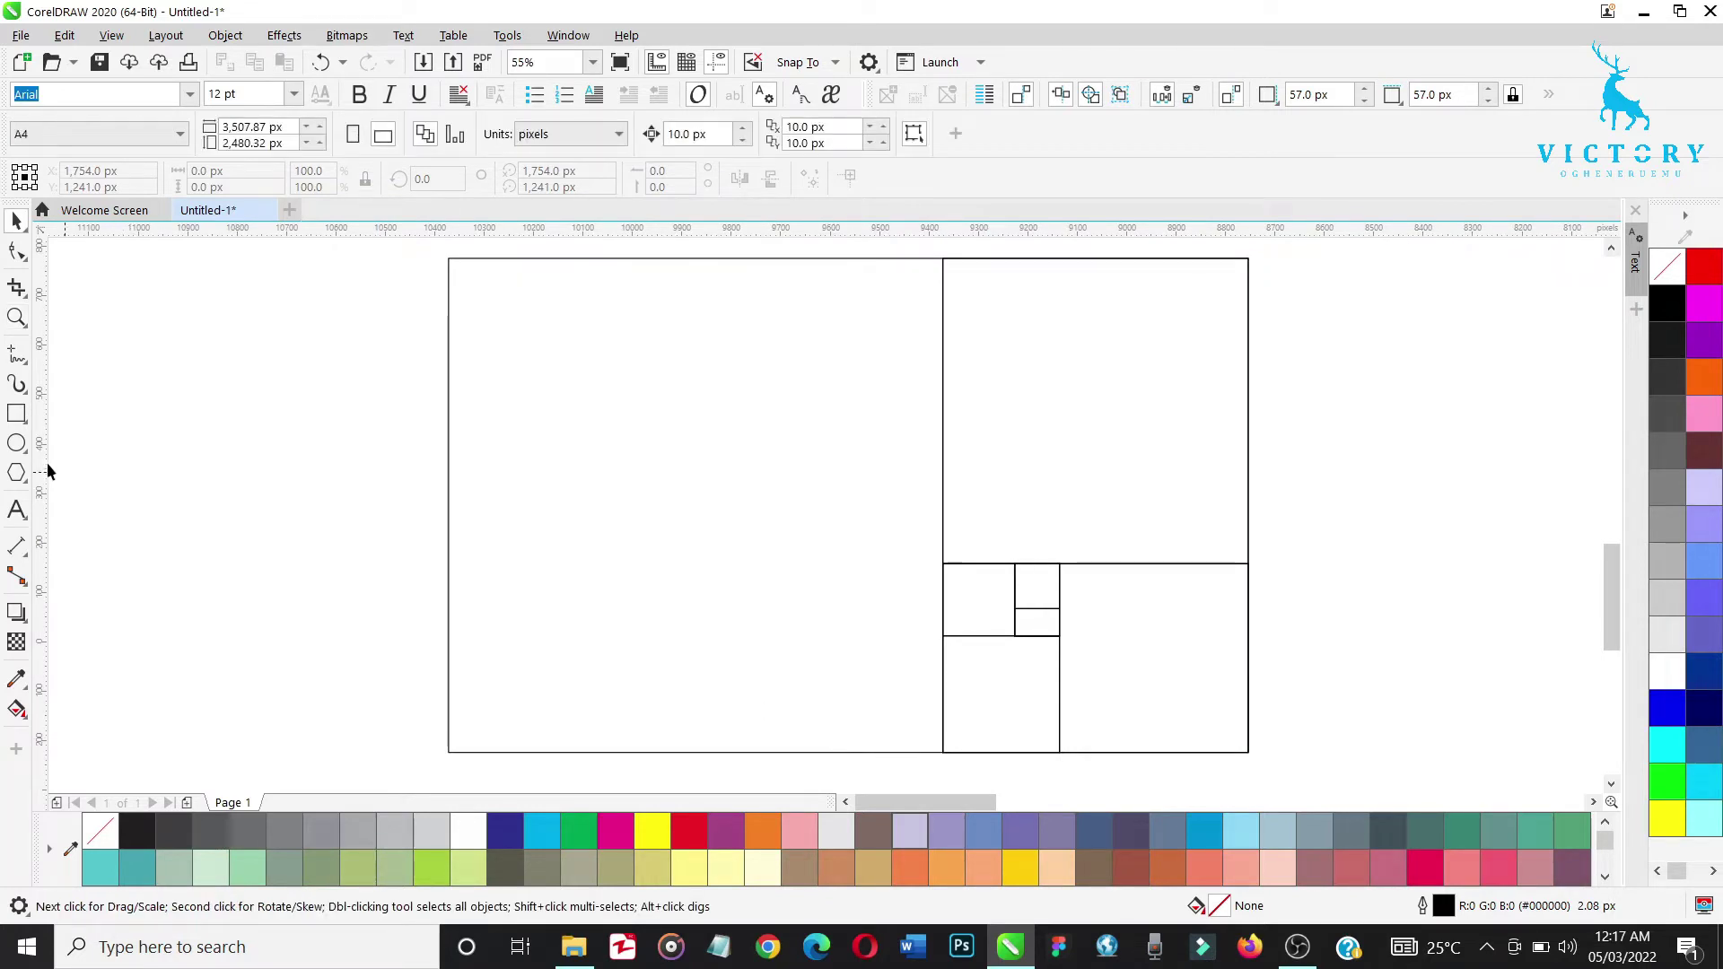
click(17, 444)
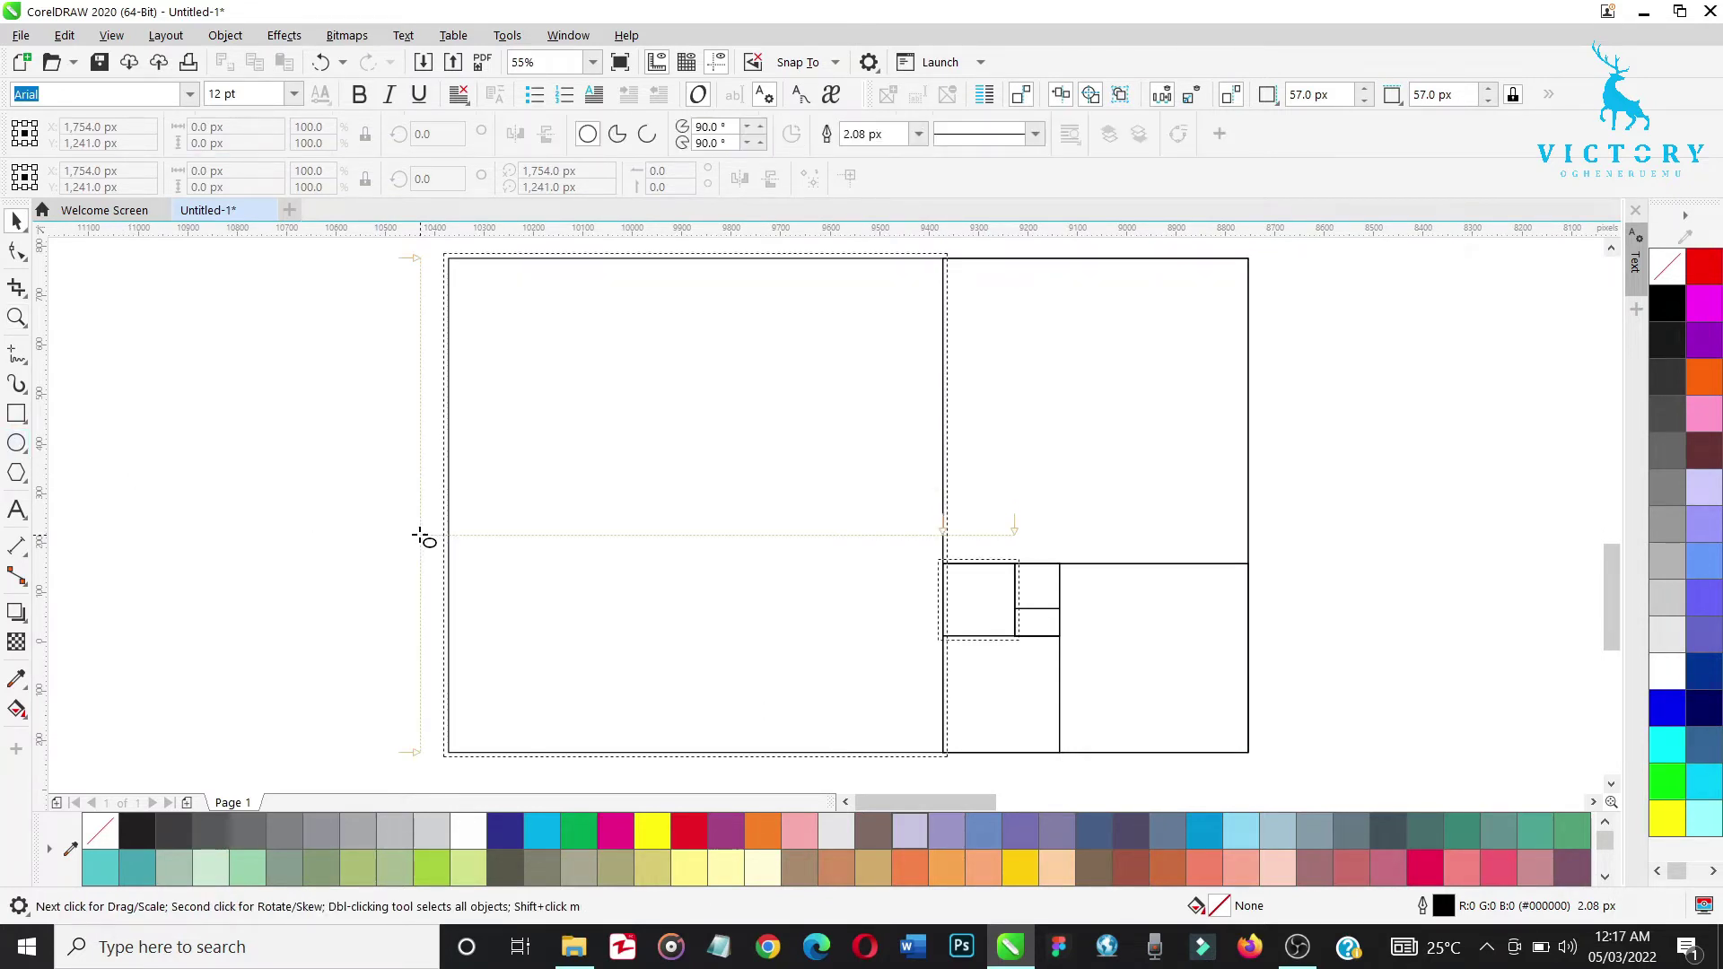
drag(420, 537, 633, 641)
key(Delete)
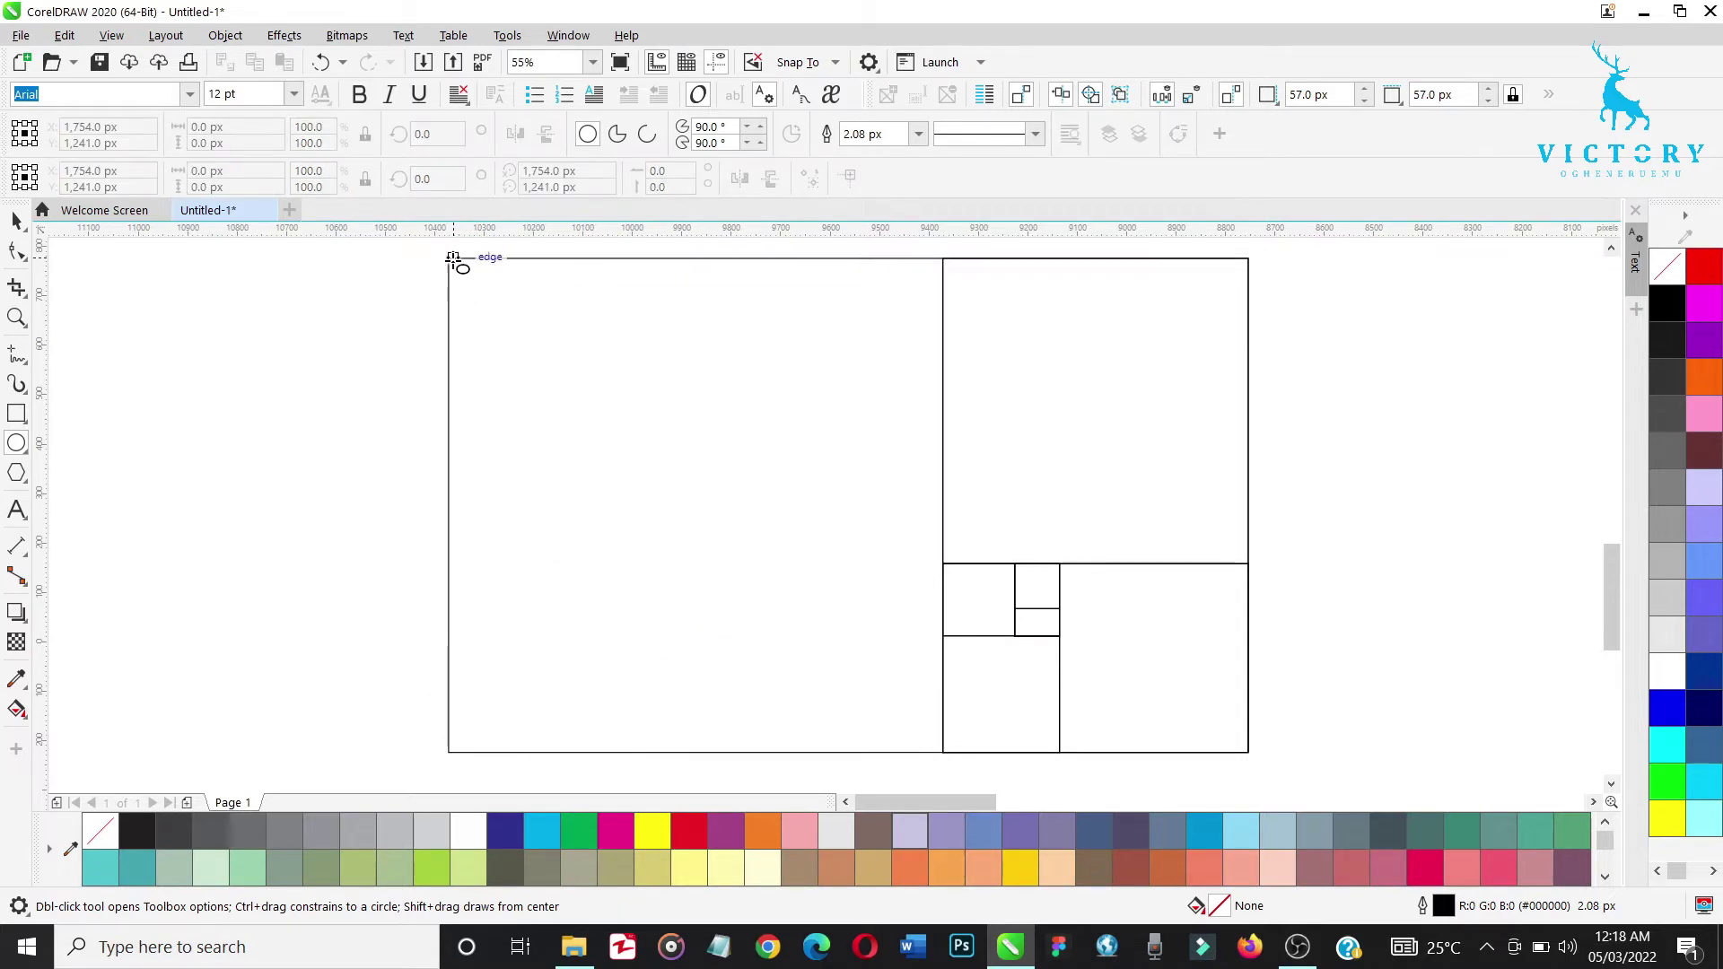
drag(448, 258, 942, 665)
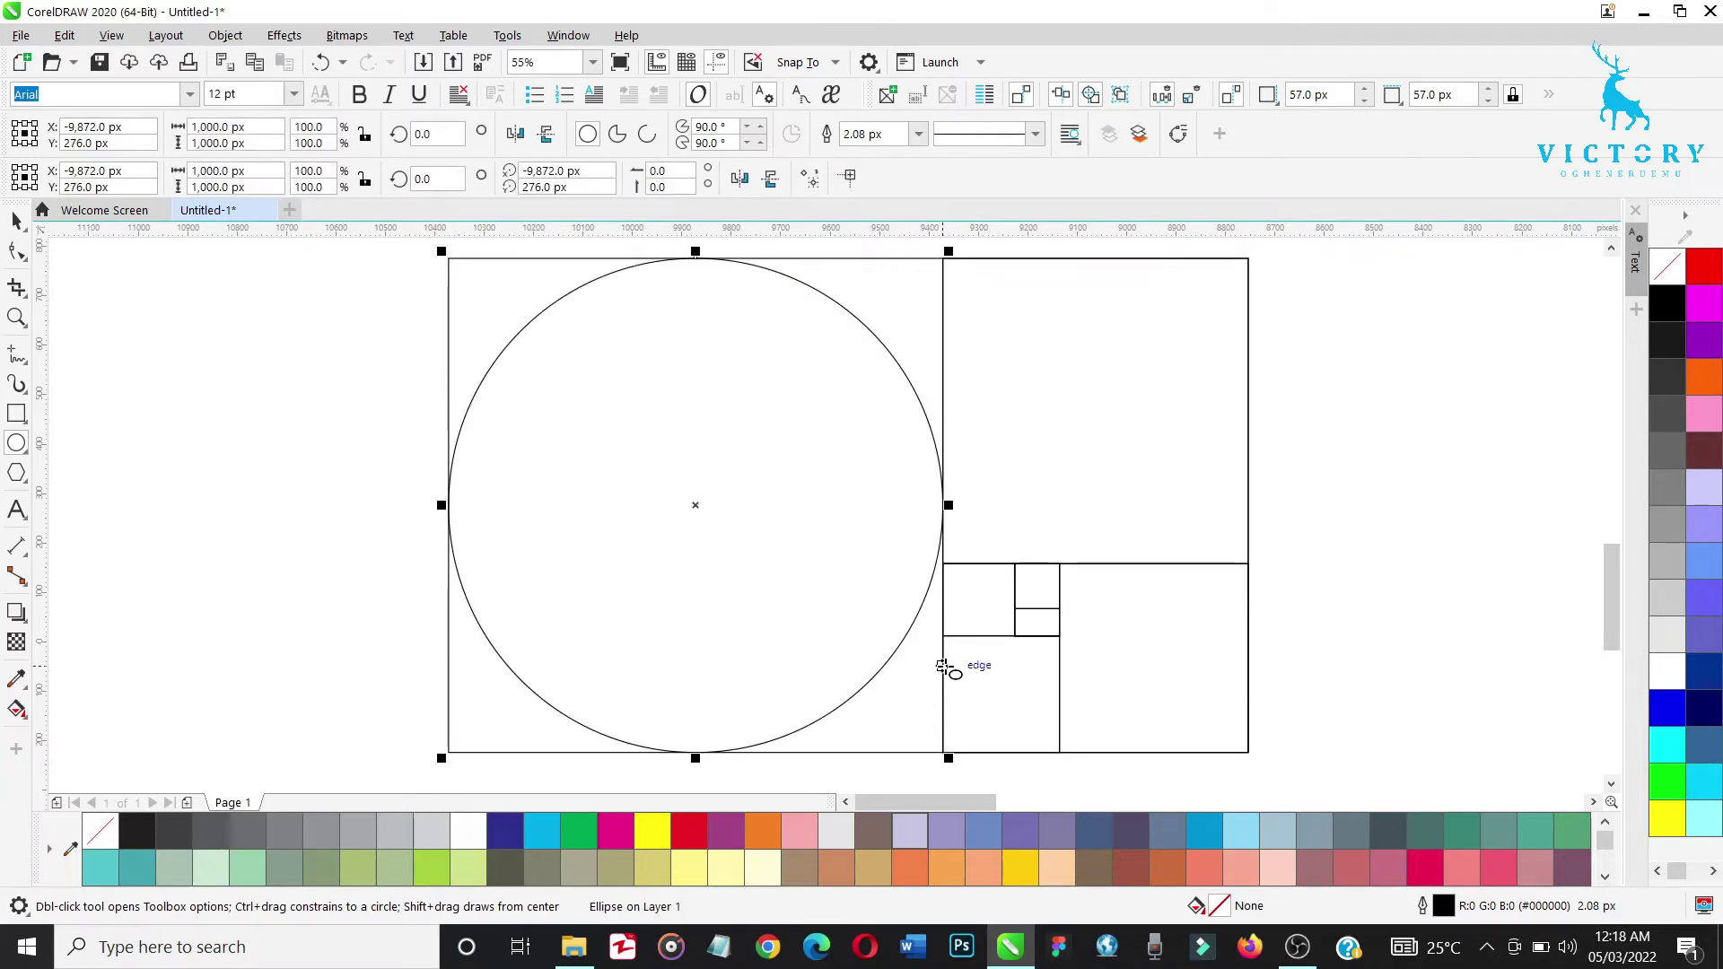
Convert the circle to an arc with a starting angle of 90° and an ending angle of 180°
click(648, 135)
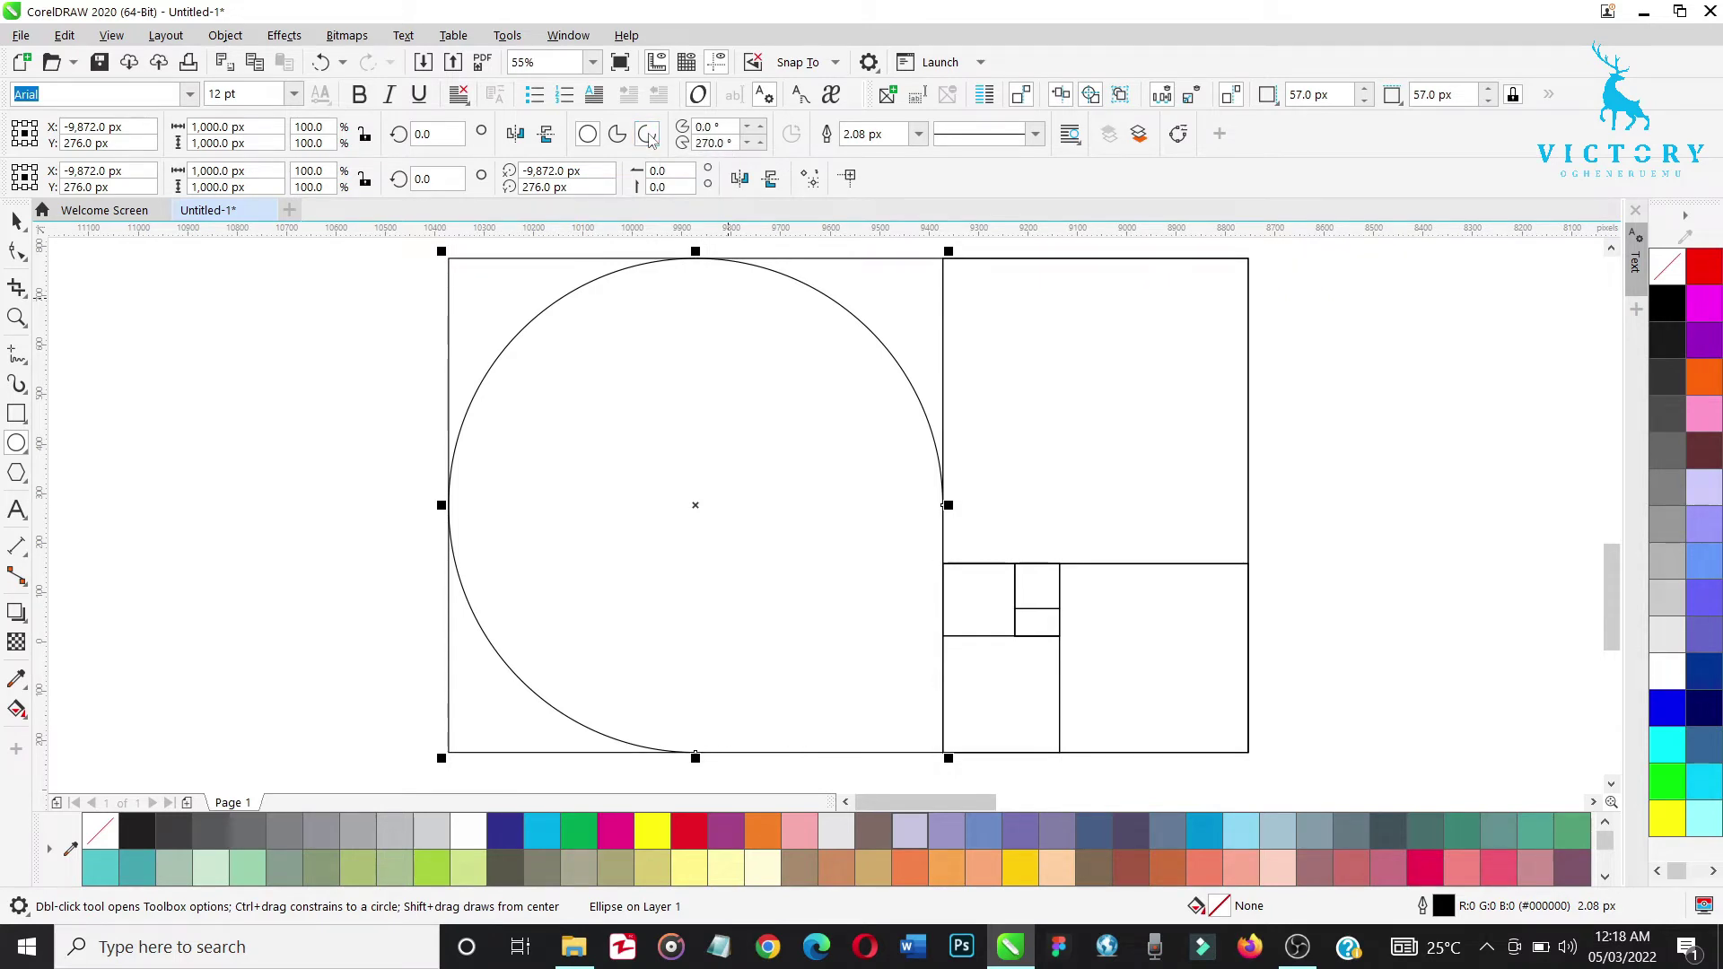
click(722, 125)
text(90)
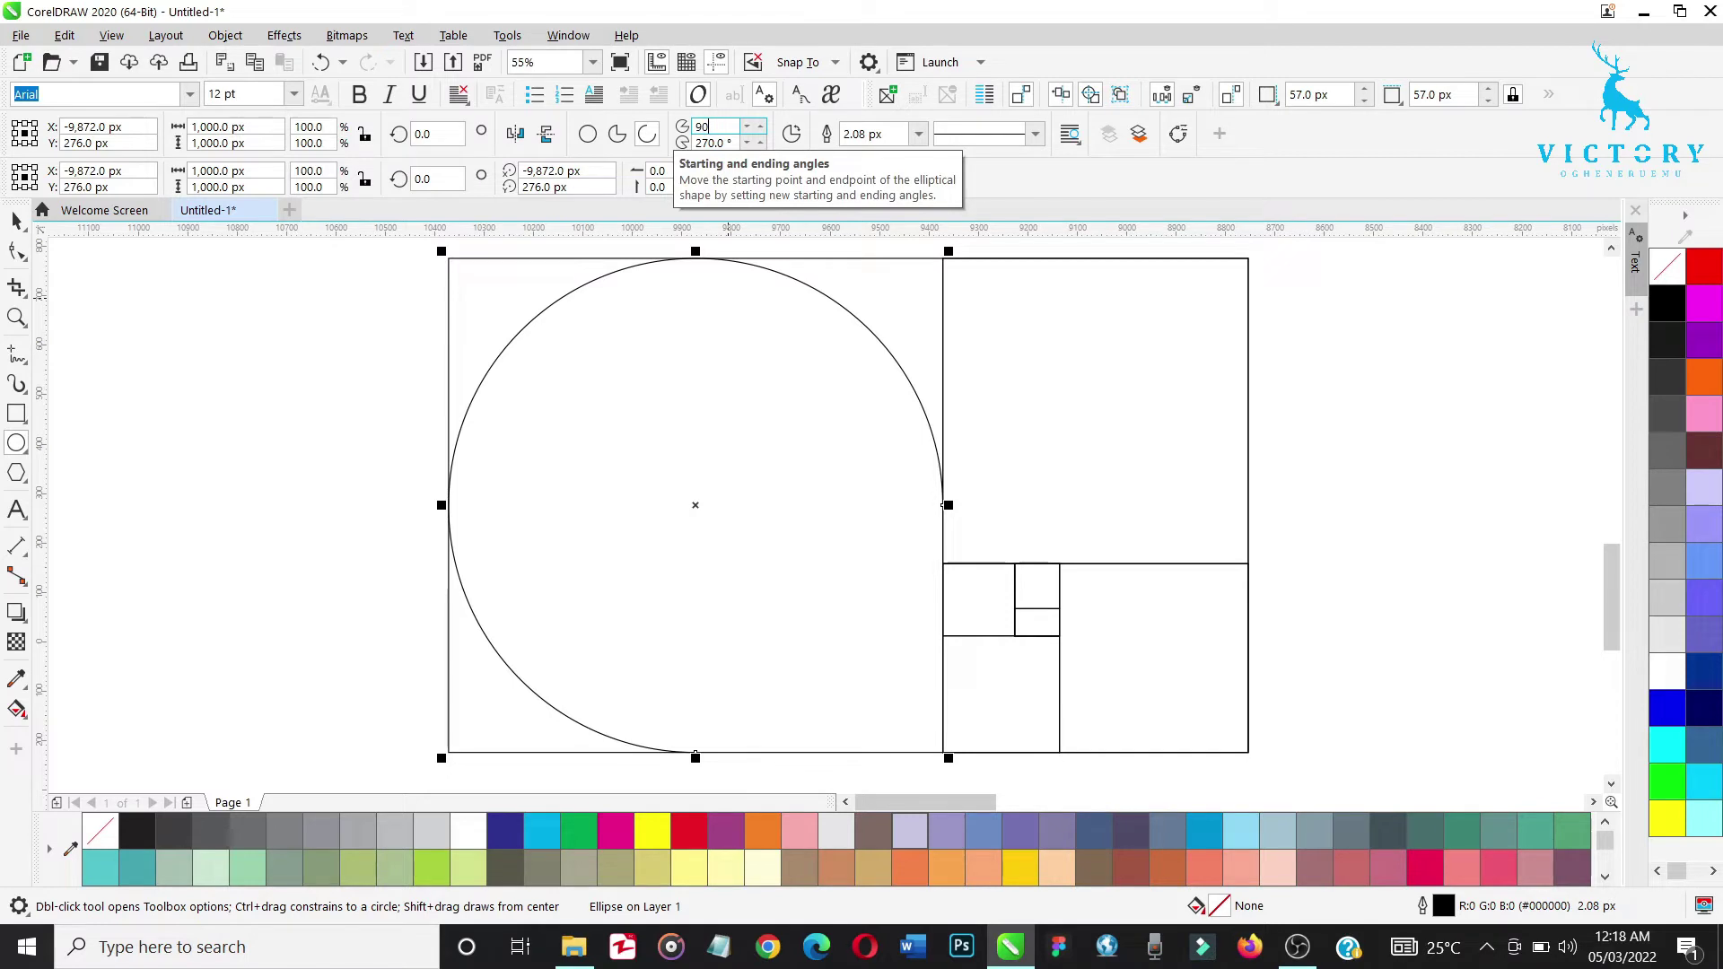
click(731, 143)
text(180)
key(Return)
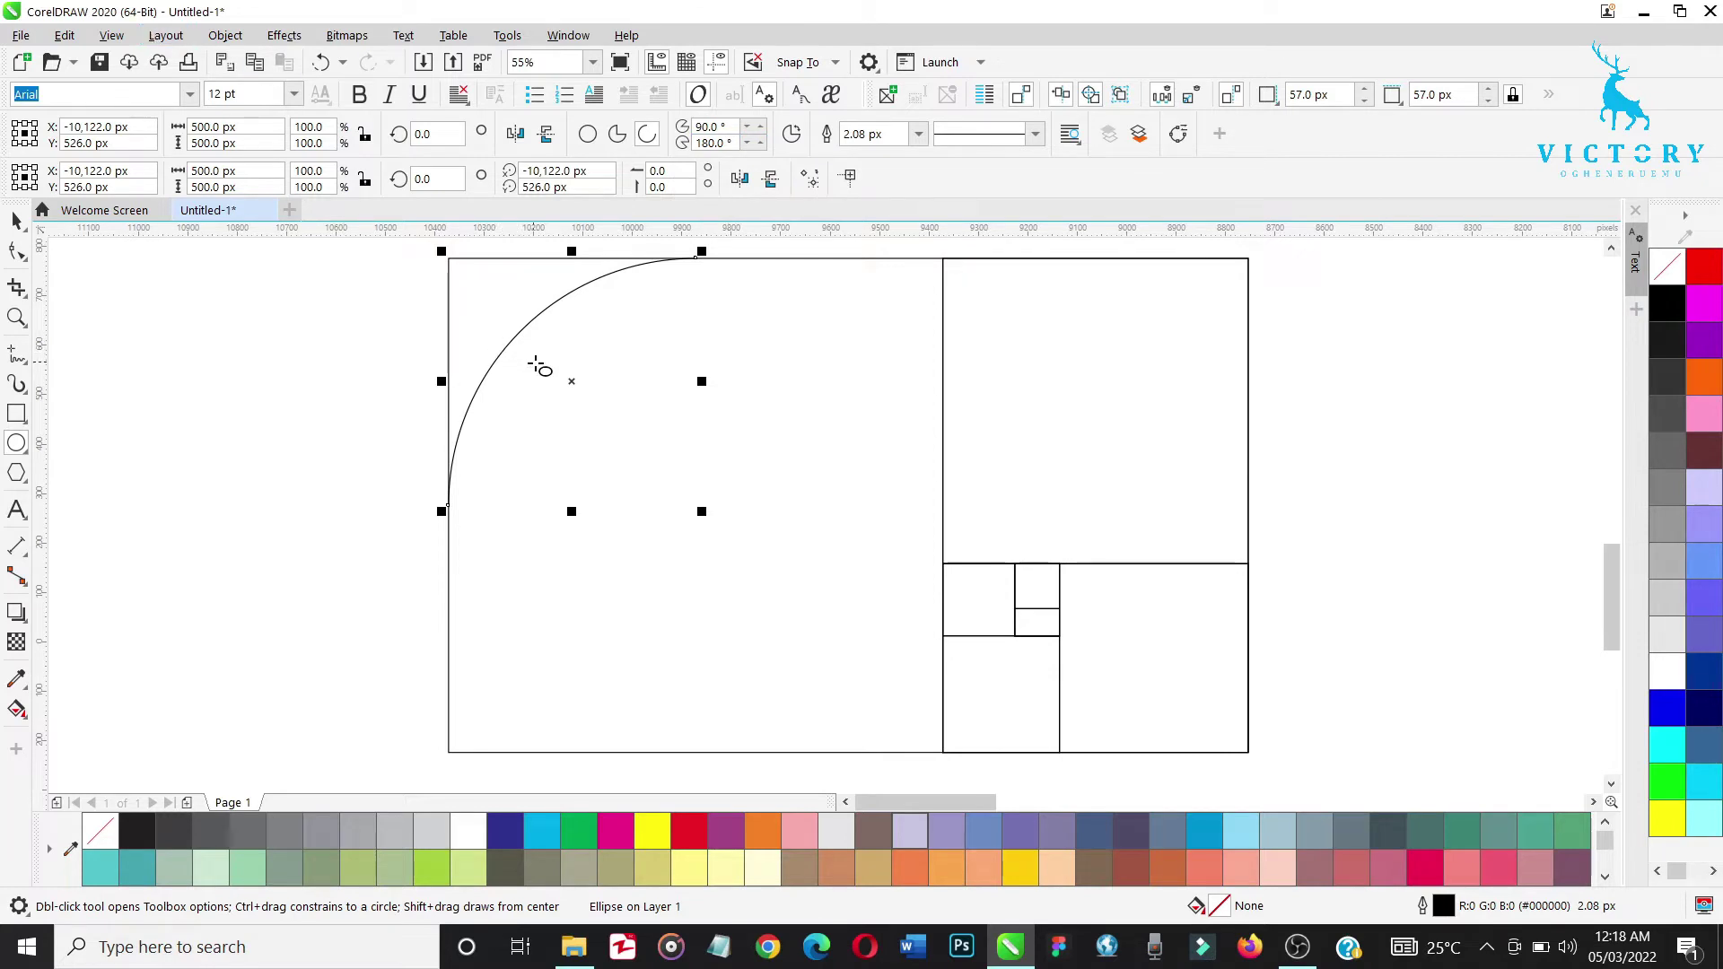
Snap the arc's lower end to the large square's bottom-left corner and scale it proportionally to 1000 px
key(space)
drag(569, 382, 639, 535)
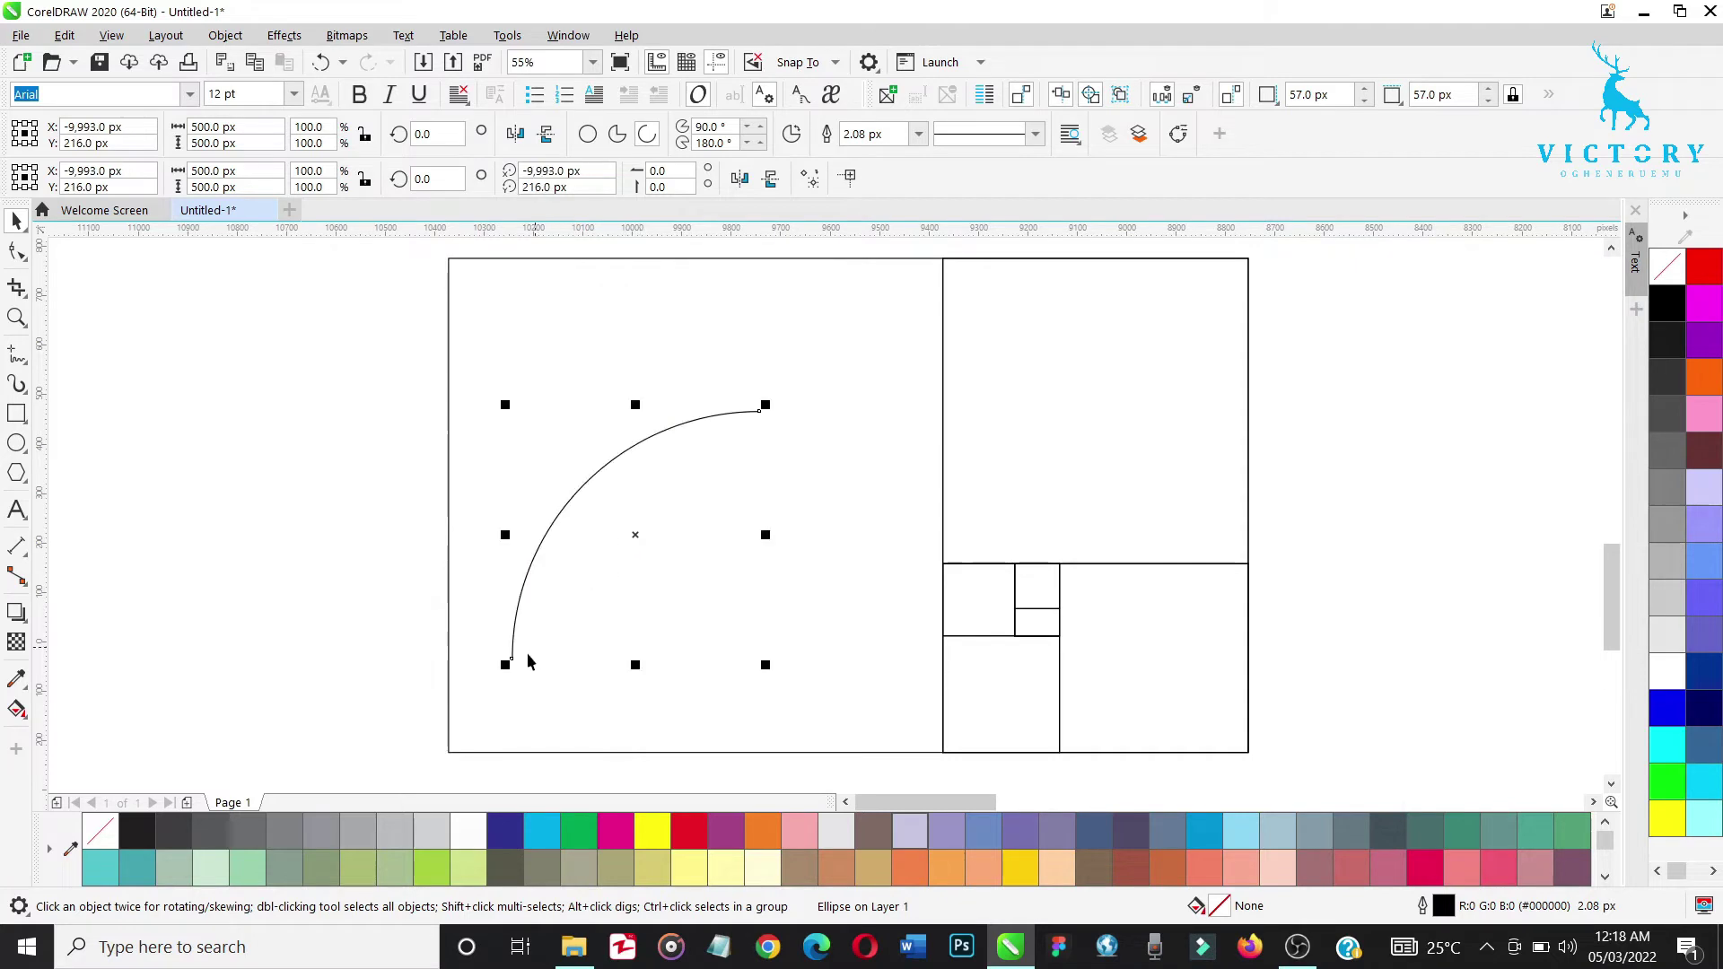
drag(511, 658, 450, 752)
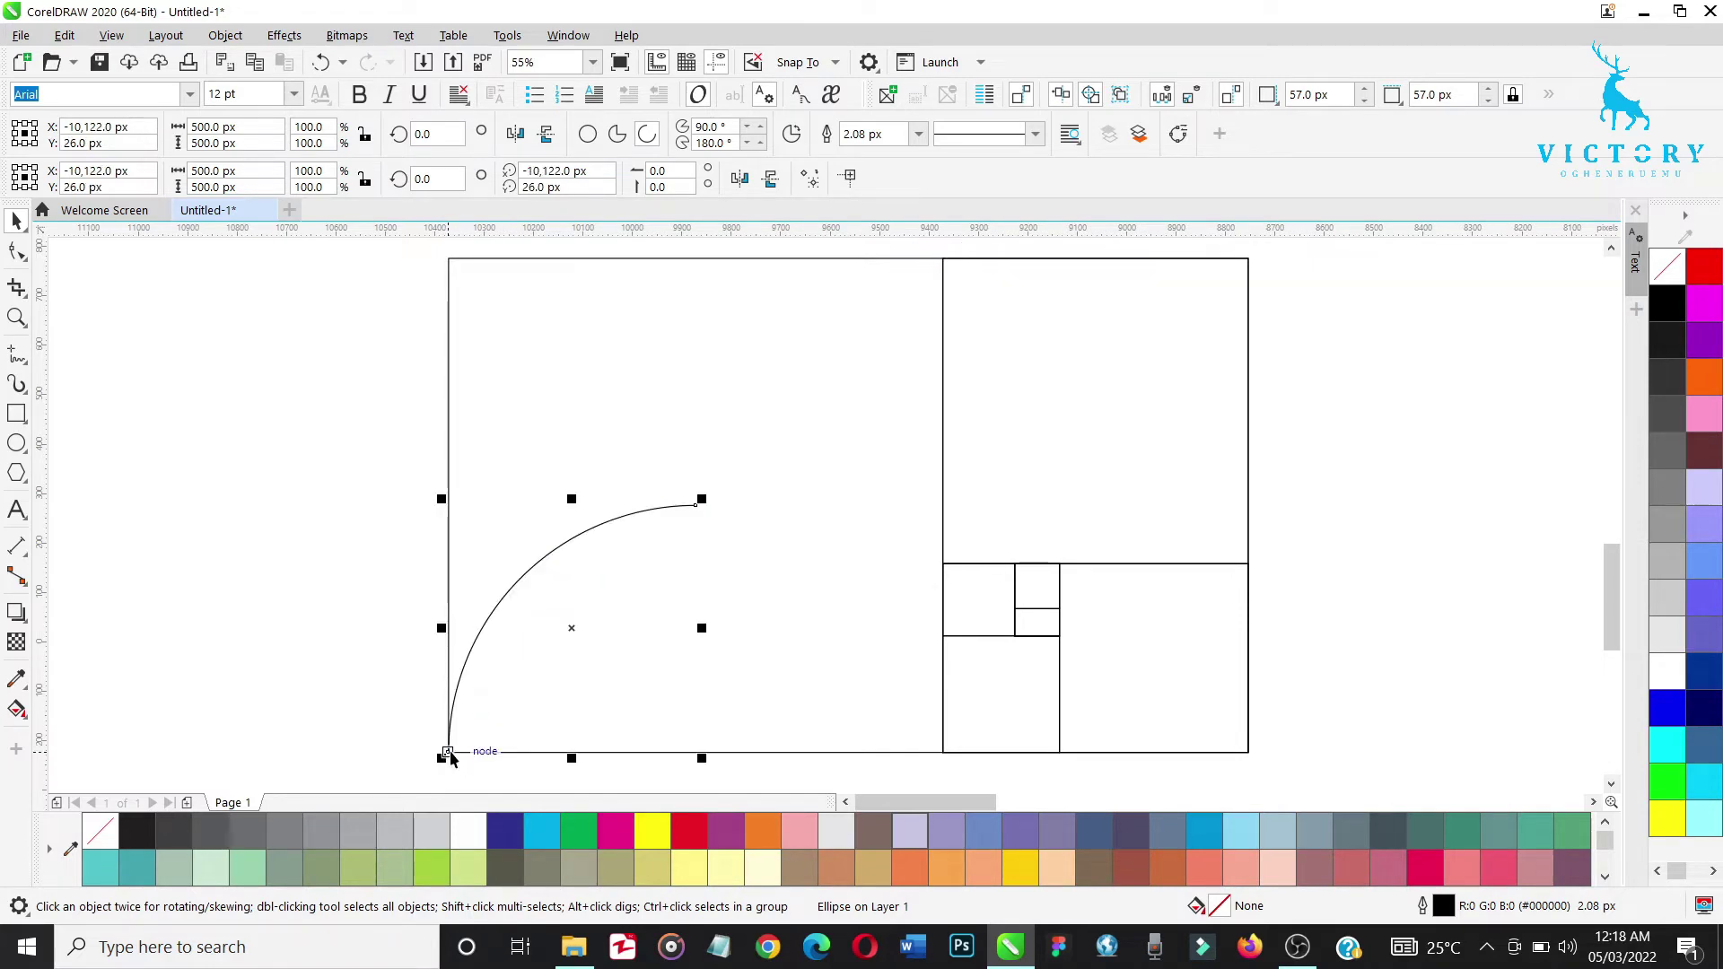
drag(703, 496, 1004, 351)
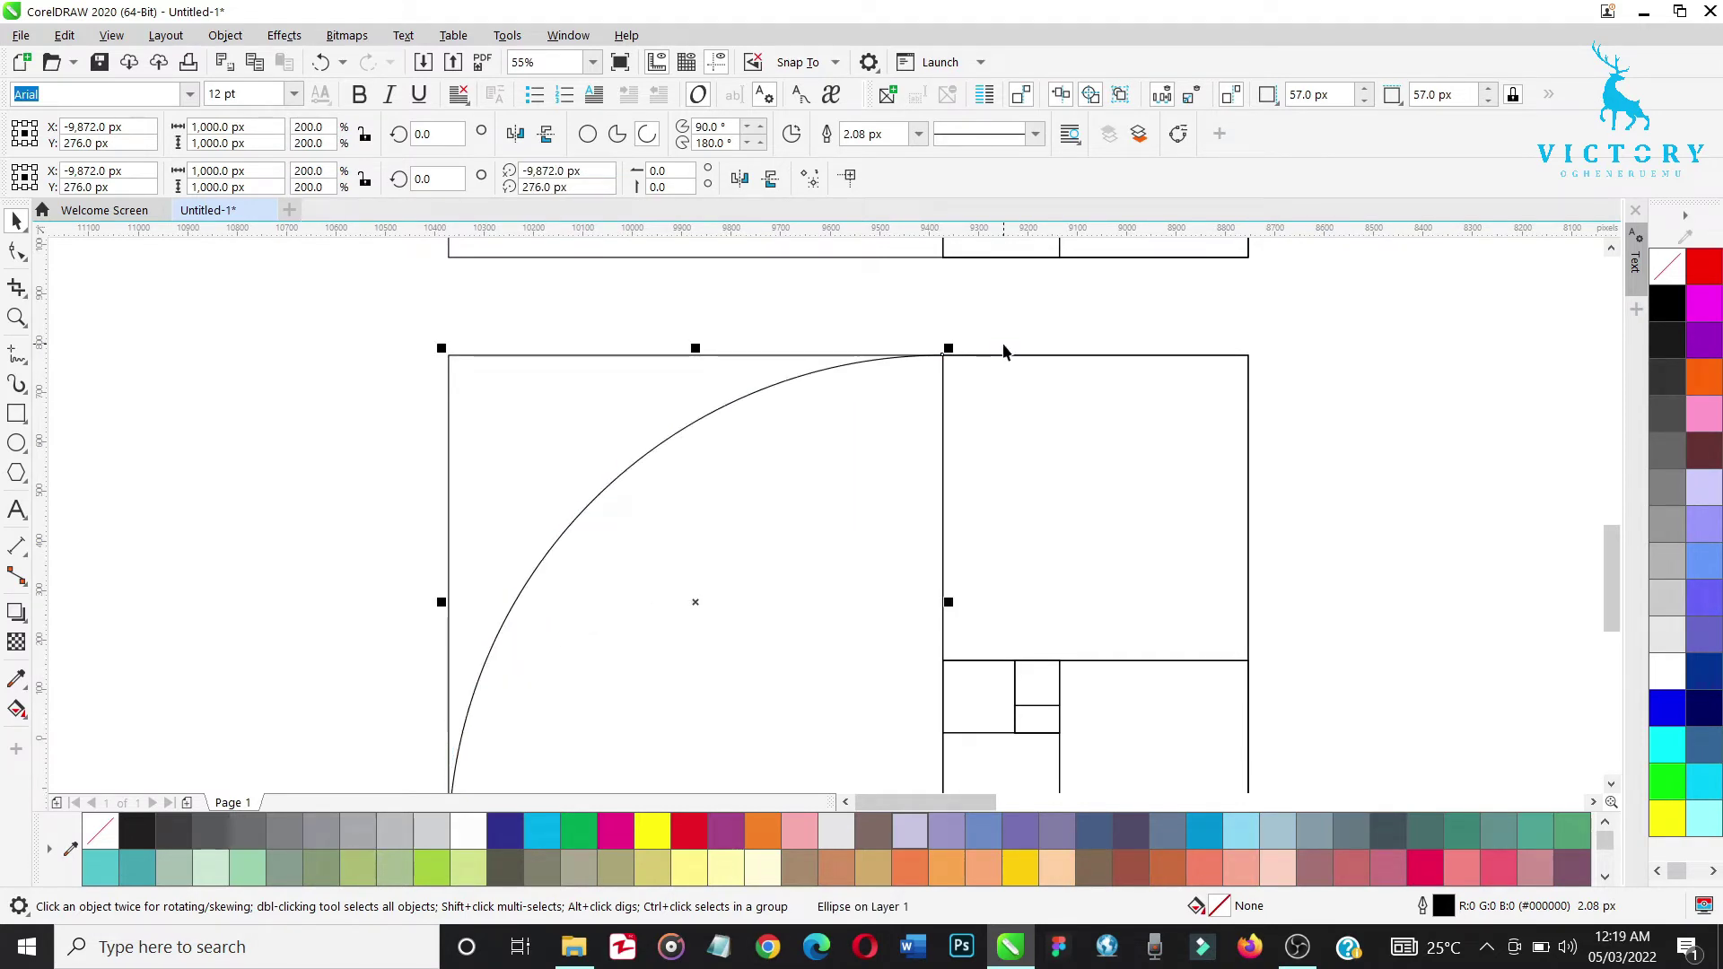
Create a horizontally mirrored duplicate of the 1000 px arc across the large square's right edge
scroll(1004, 350, down, 1)
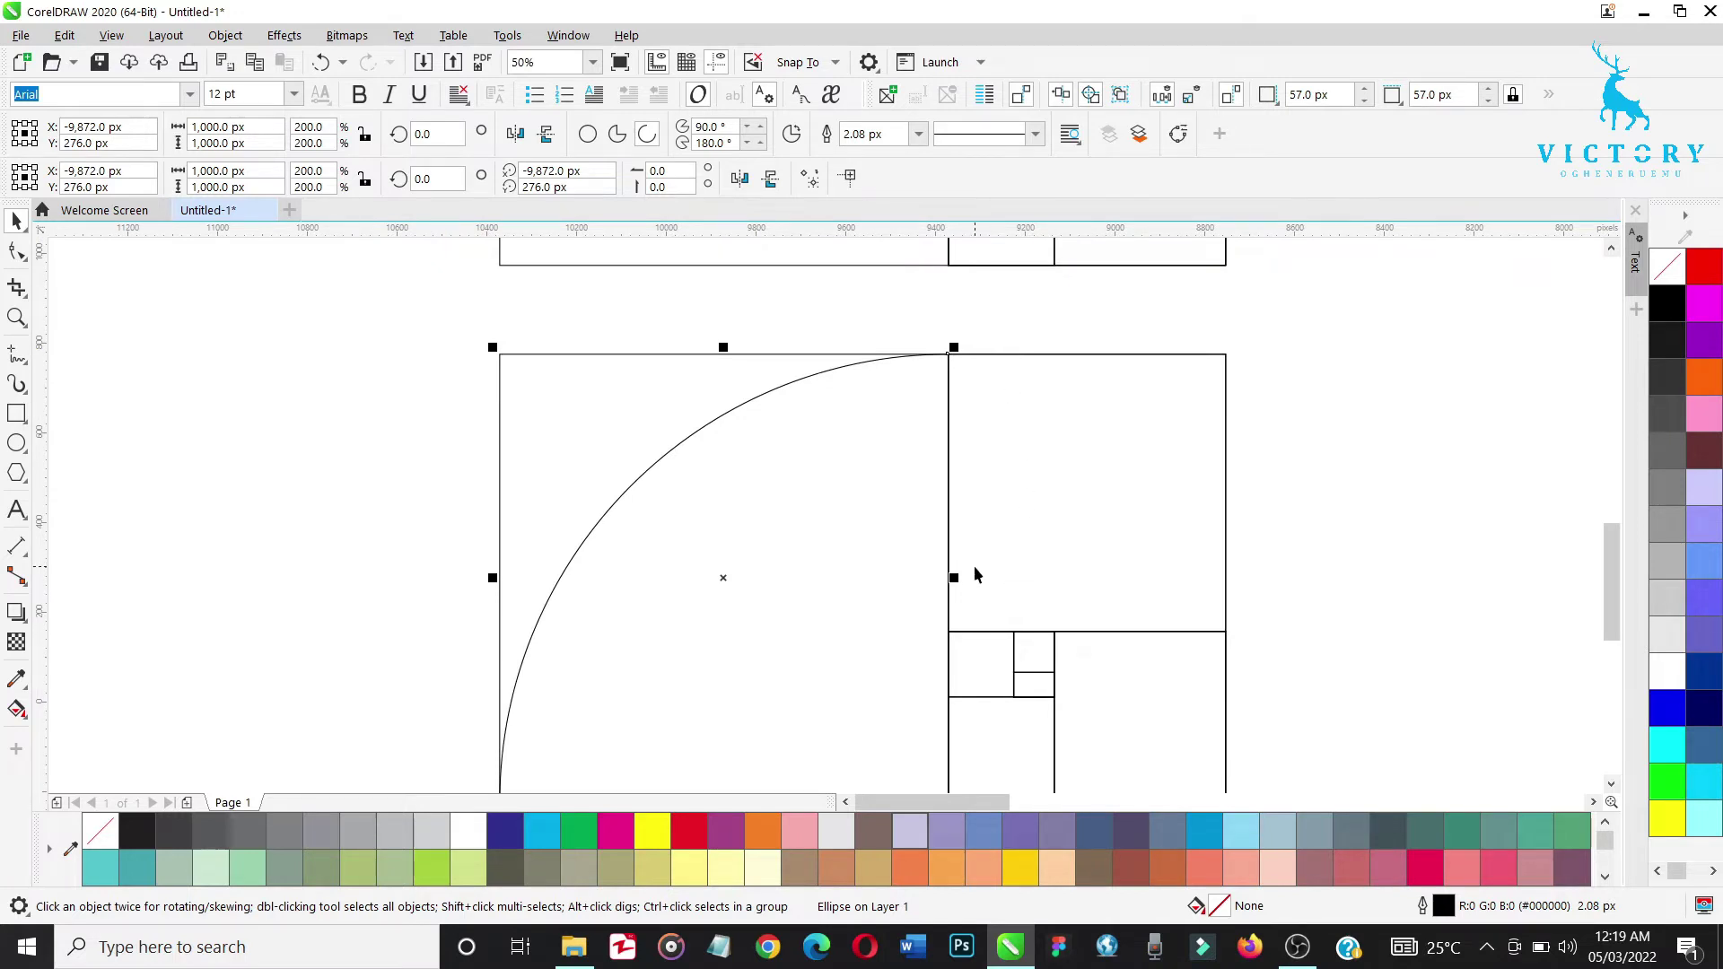
scroll(976, 575, down, 2)
key(h)
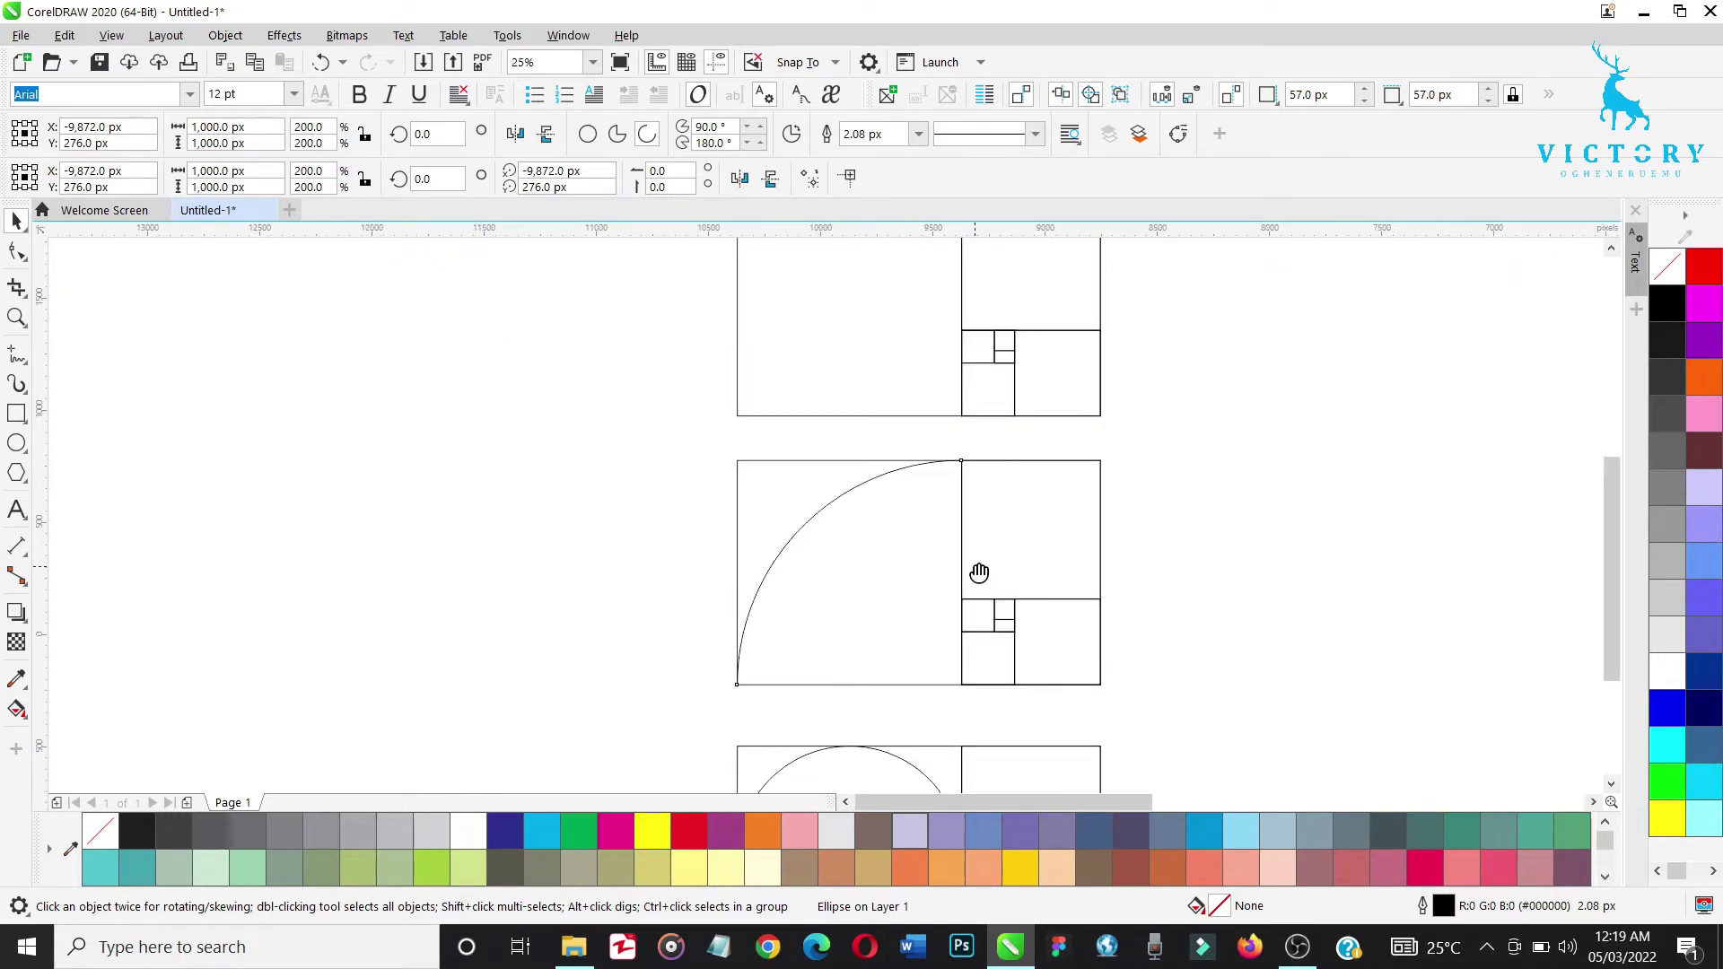
drag(981, 569, 882, 493)
key(space)
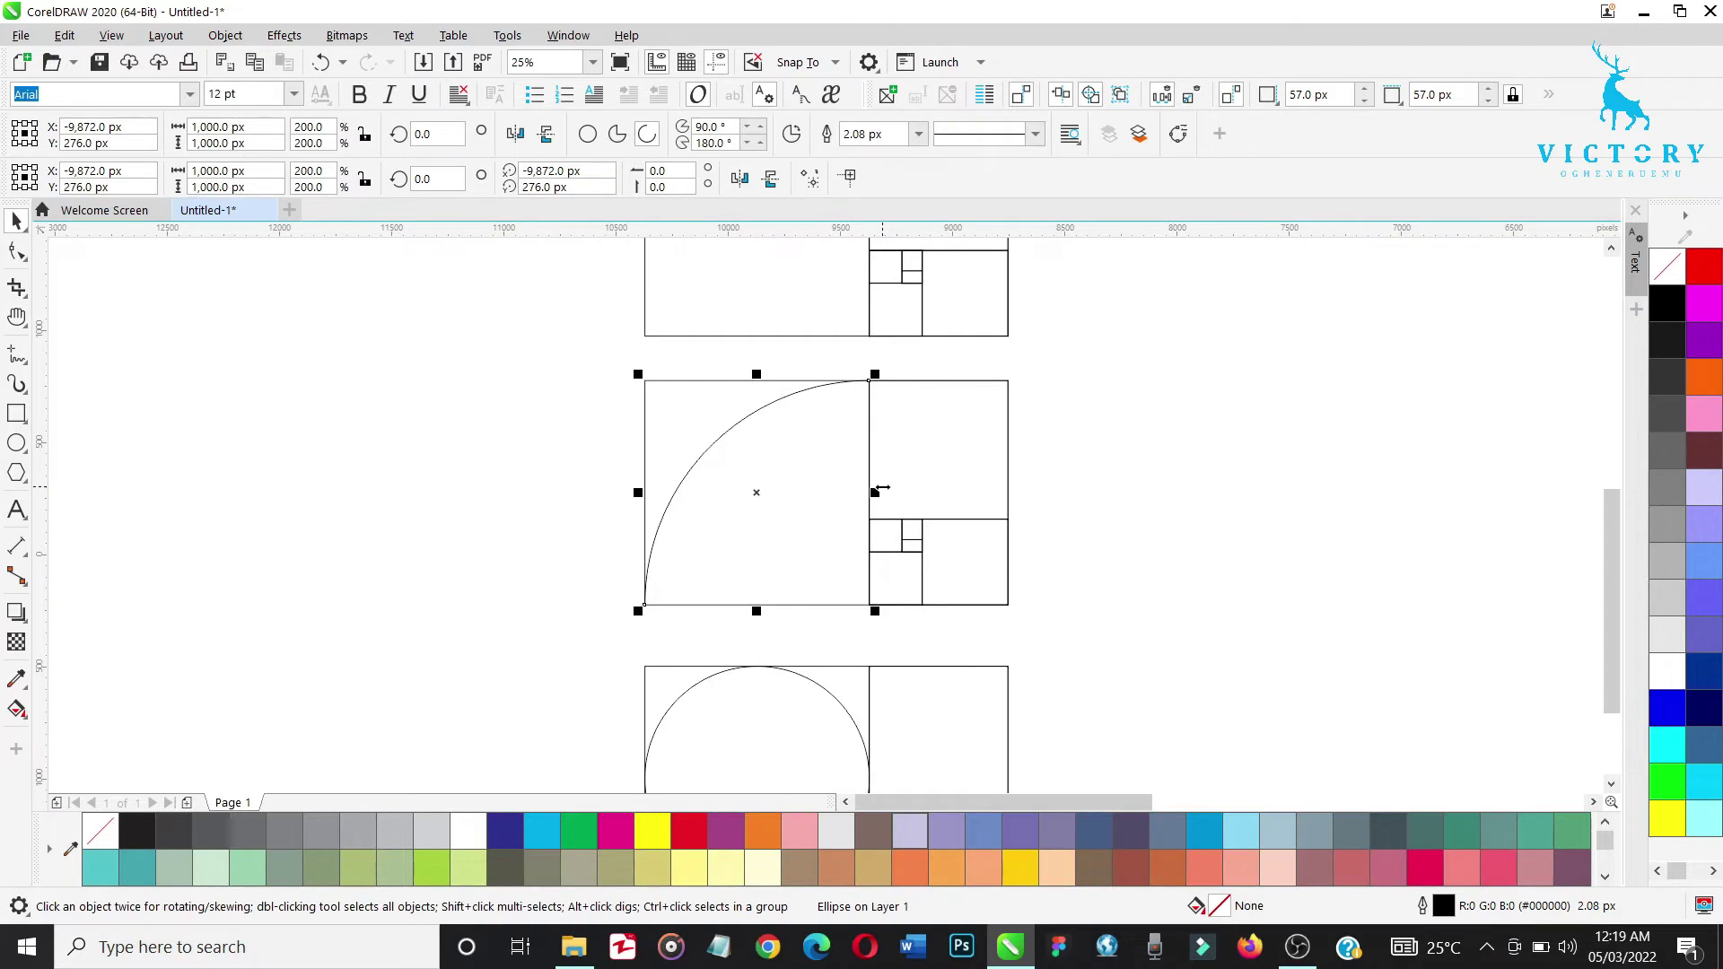
key(z)
drag(585, 358, 1088, 634)
key(space)
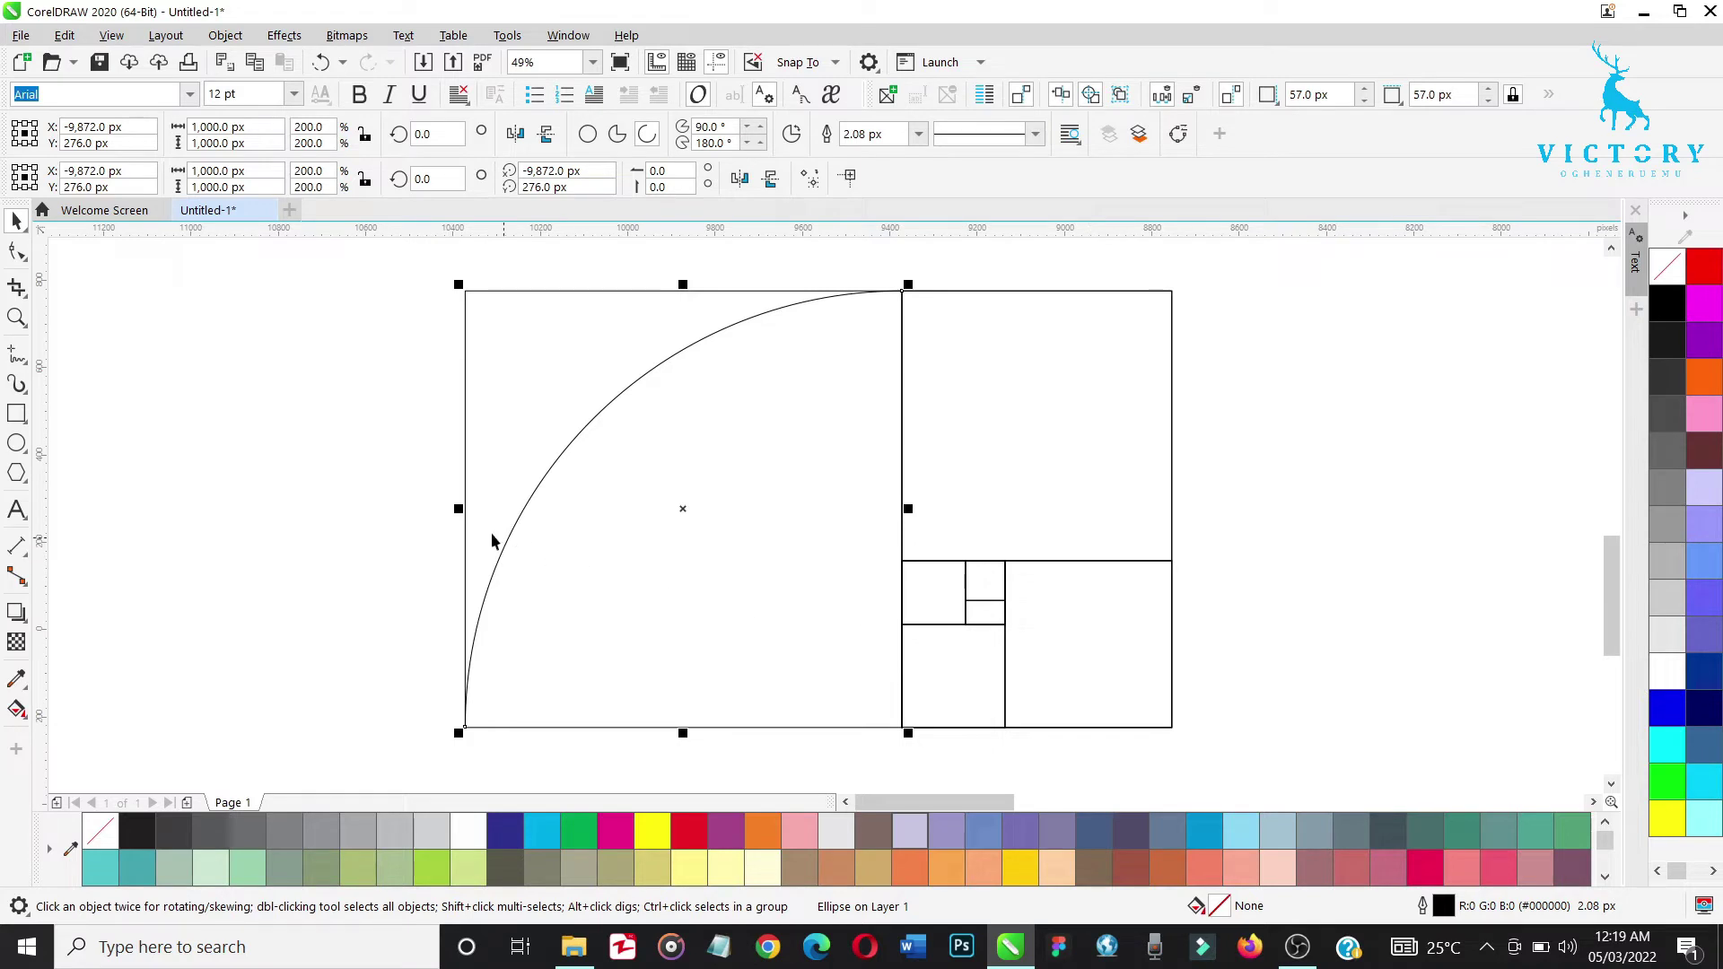
drag(458, 509, 1073, 506)
drag(1178, 524, 1179, 524)
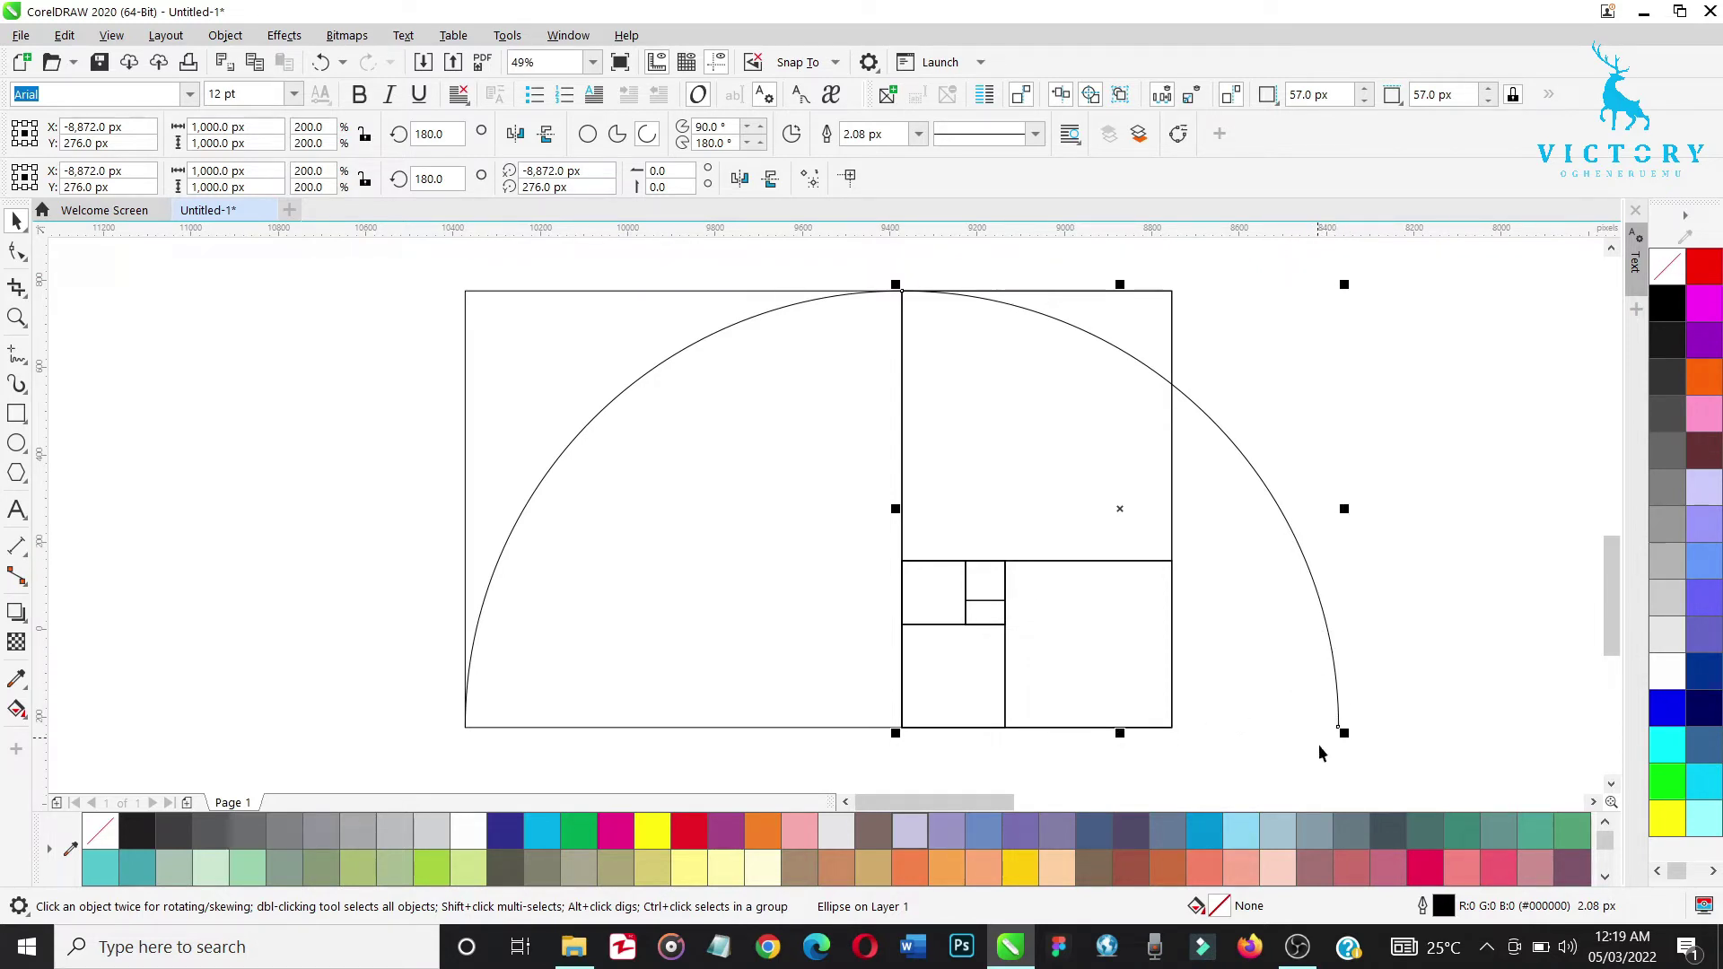
Scale the mirrored arc to 618 px in the second square, and mirror a copy downward scaled to 381.92 px for the third square
drag(1343, 732, 1177, 564)
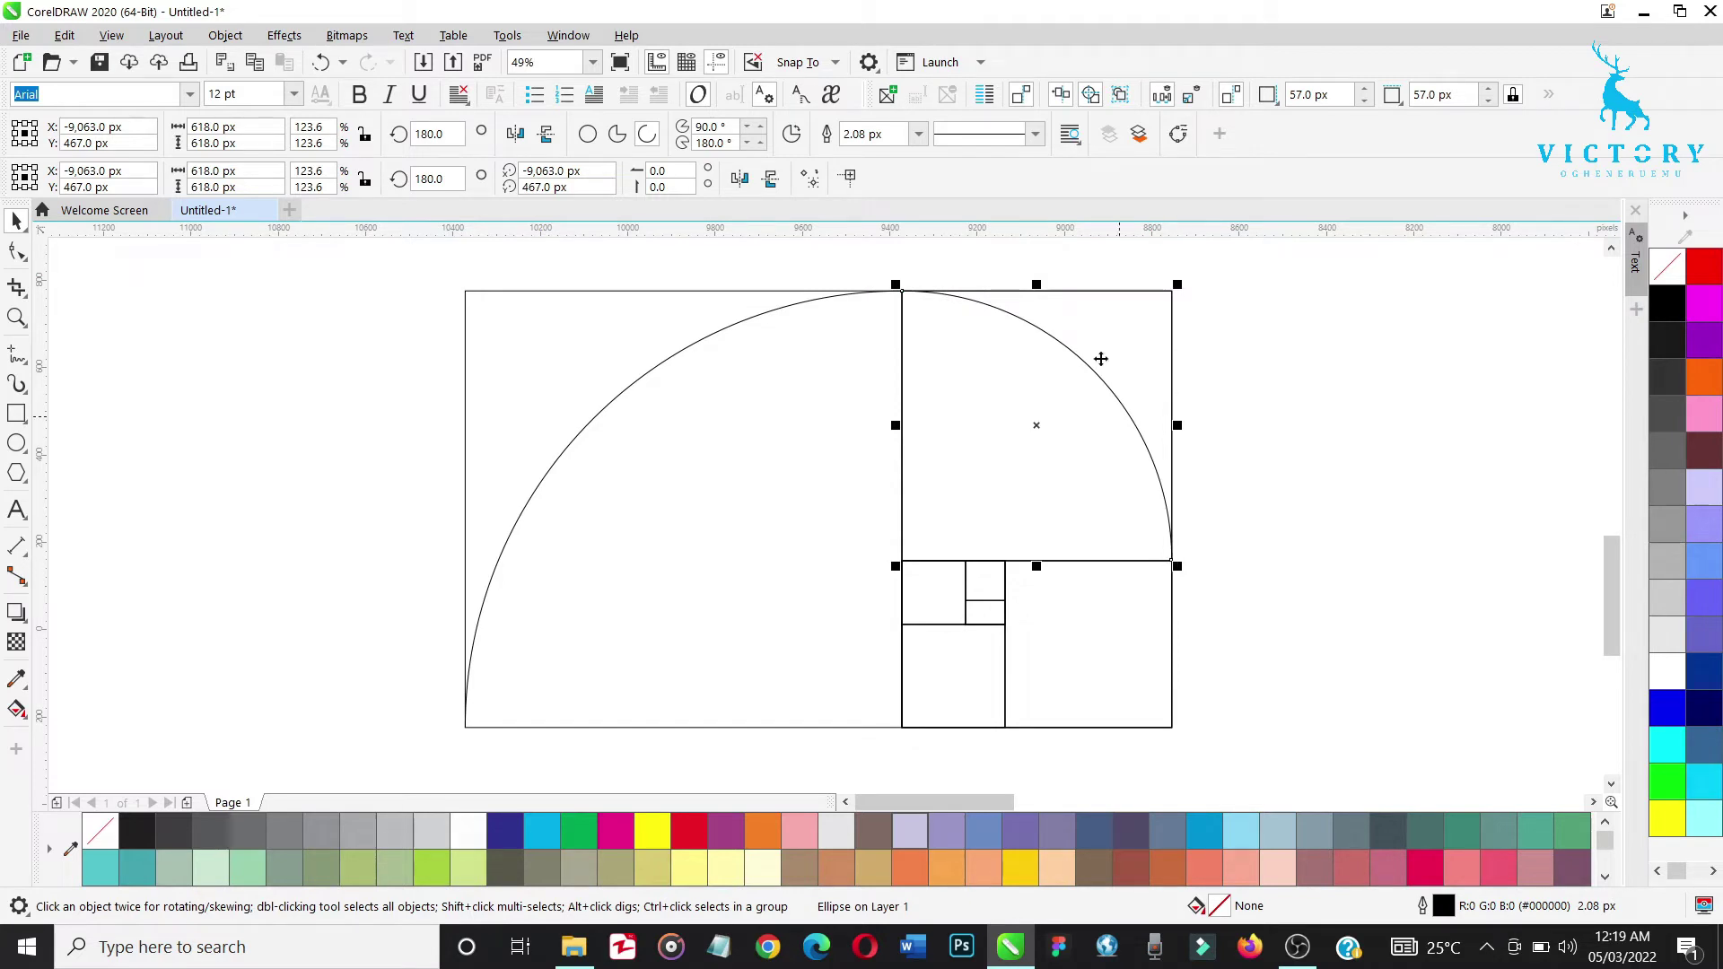
drag(1037, 285, 1032, 662)
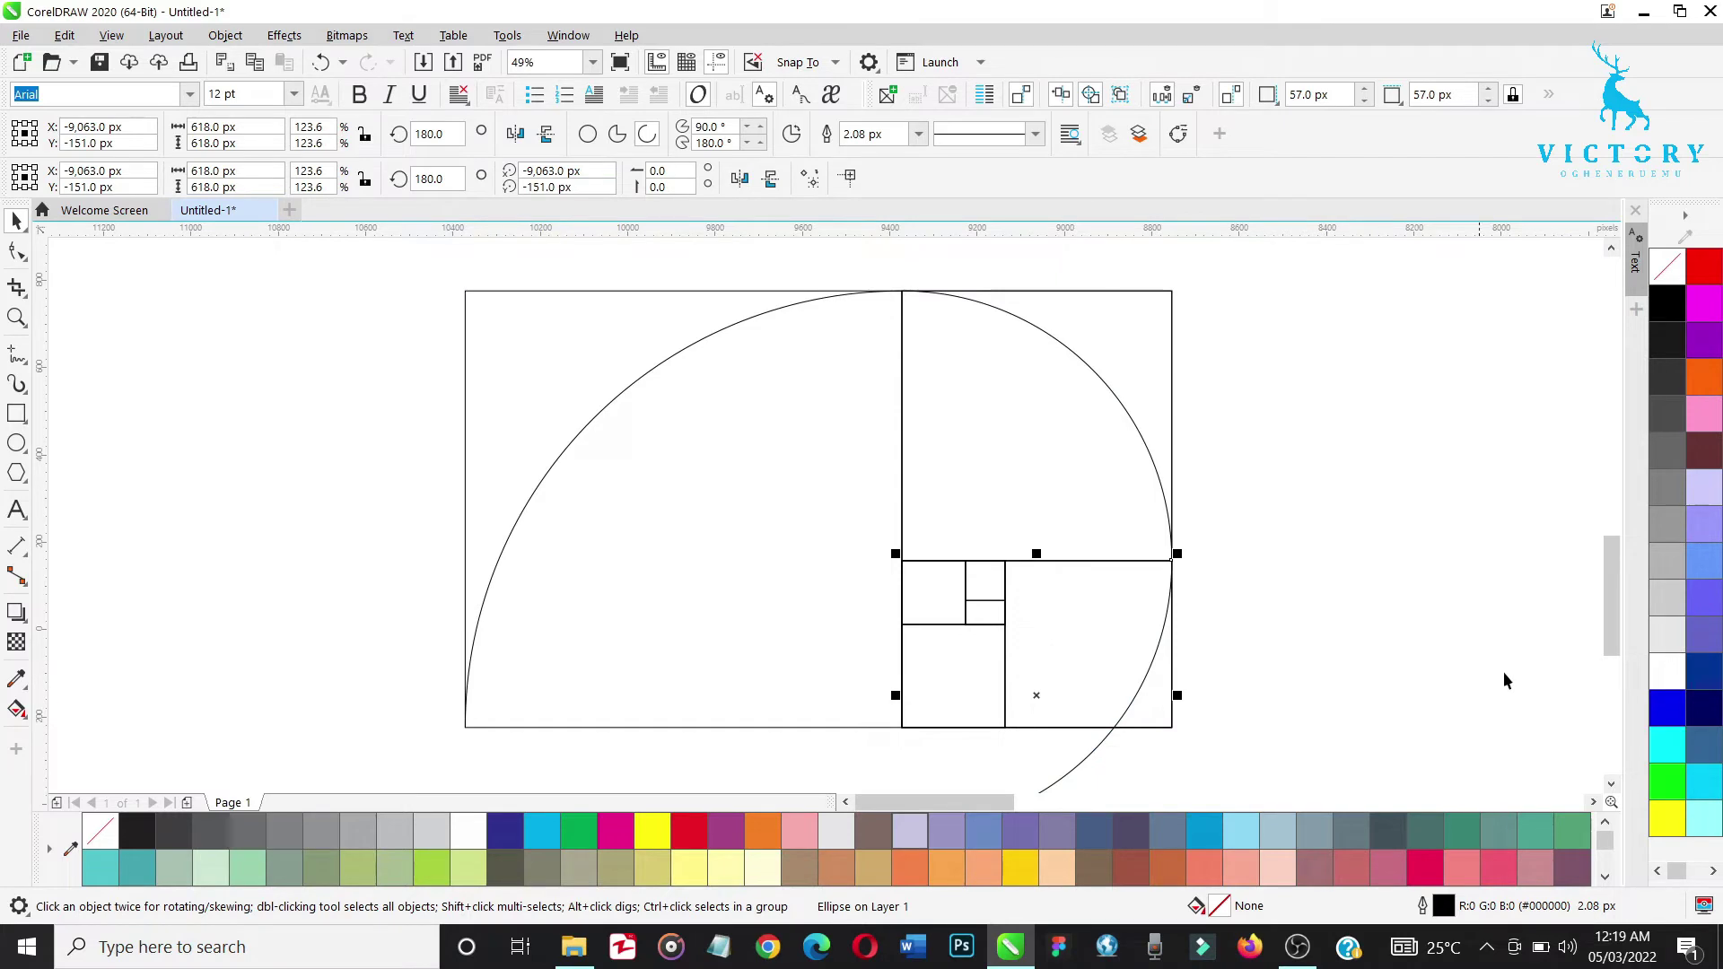
click(1611, 784)
click(1611, 783)
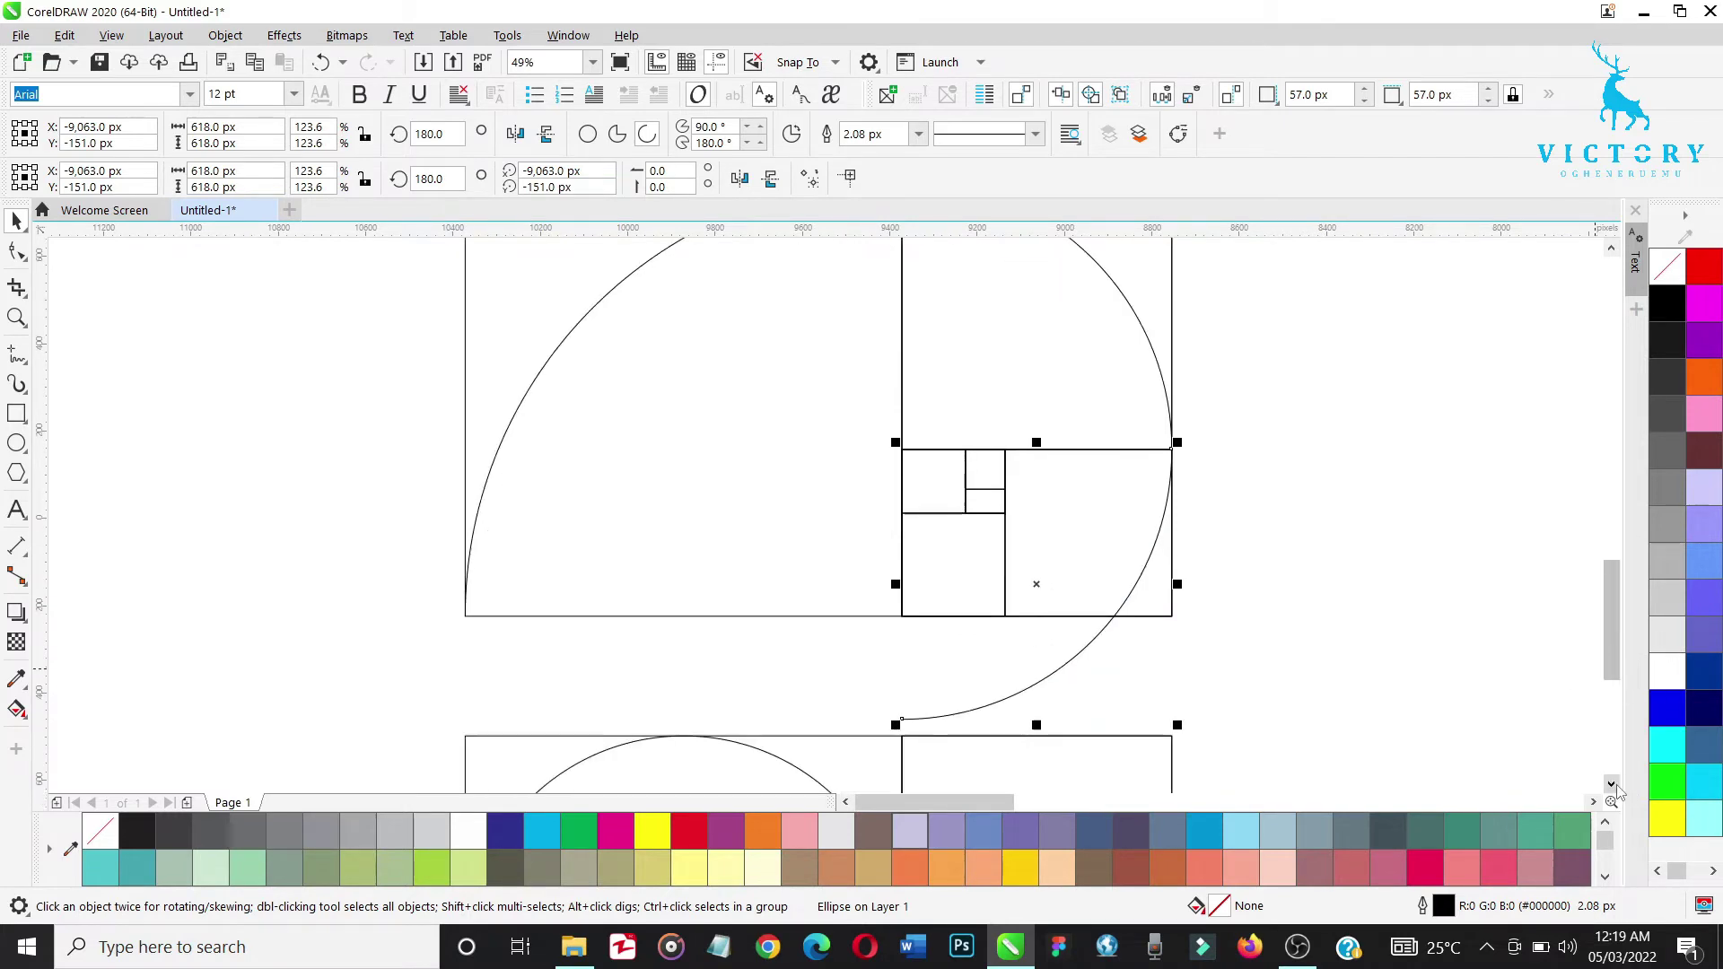
drag(894, 725, 987, 618)
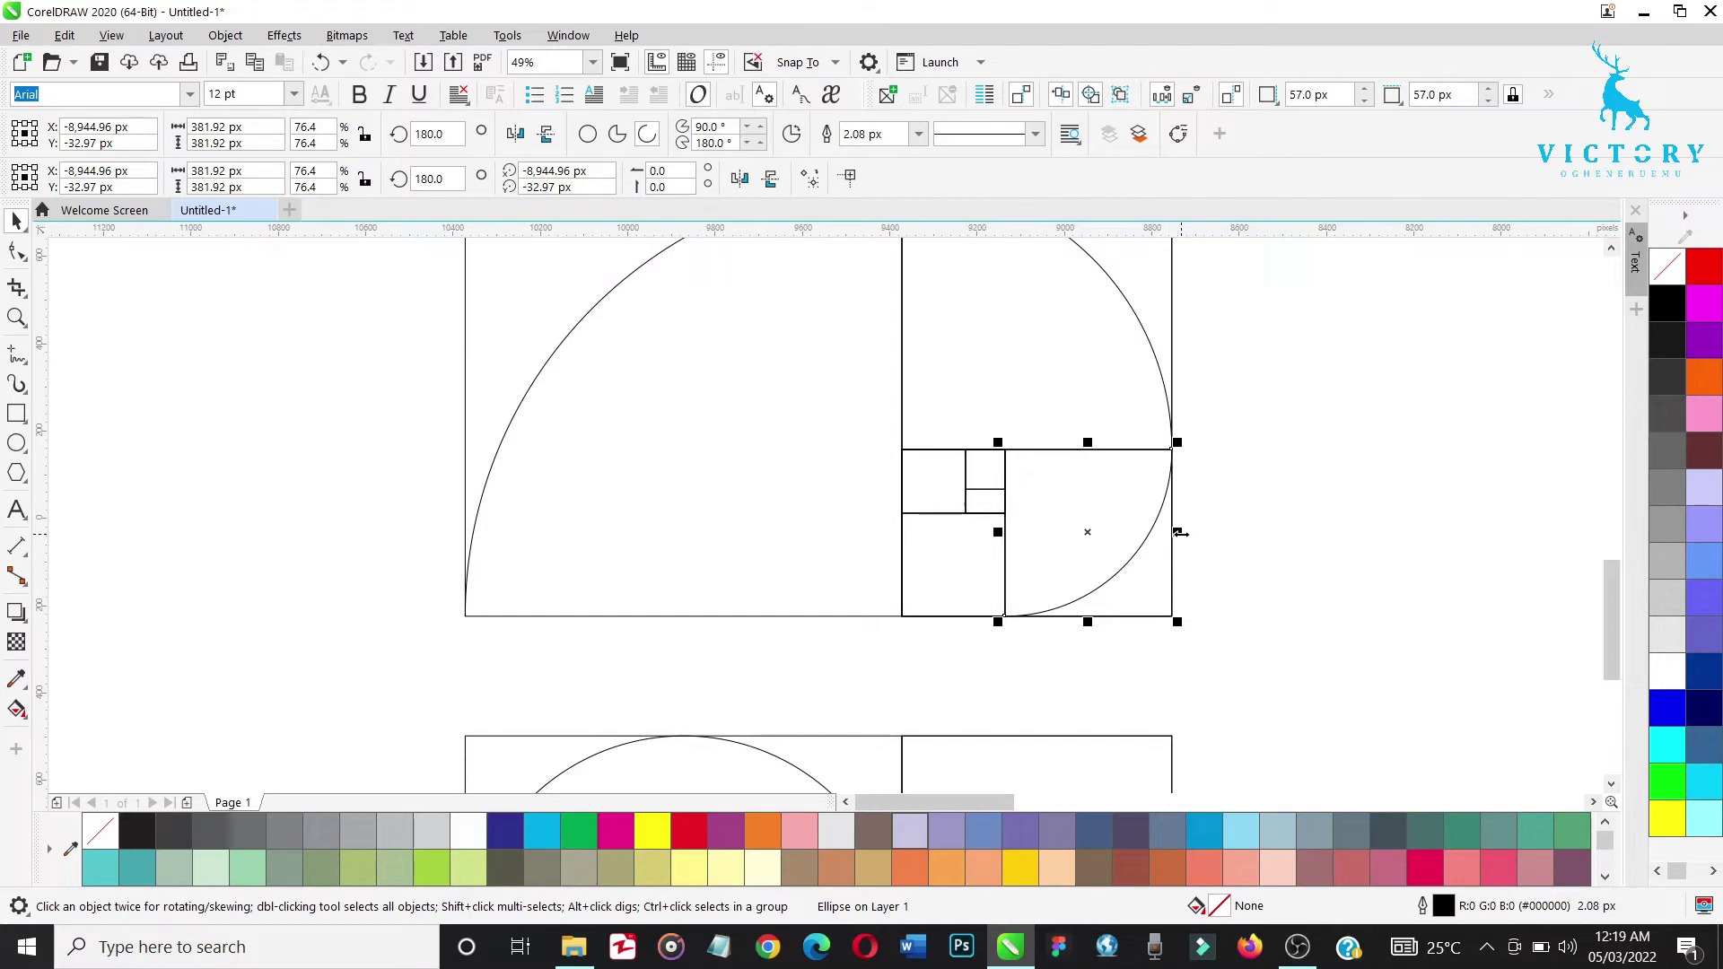
Continue the spiral with successive mirrored arc copies scaled to 236.08 px and 145.13 px in the next two smaller squares
drag(1180, 532, 923, 539)
drag(832, 443, 900, 500)
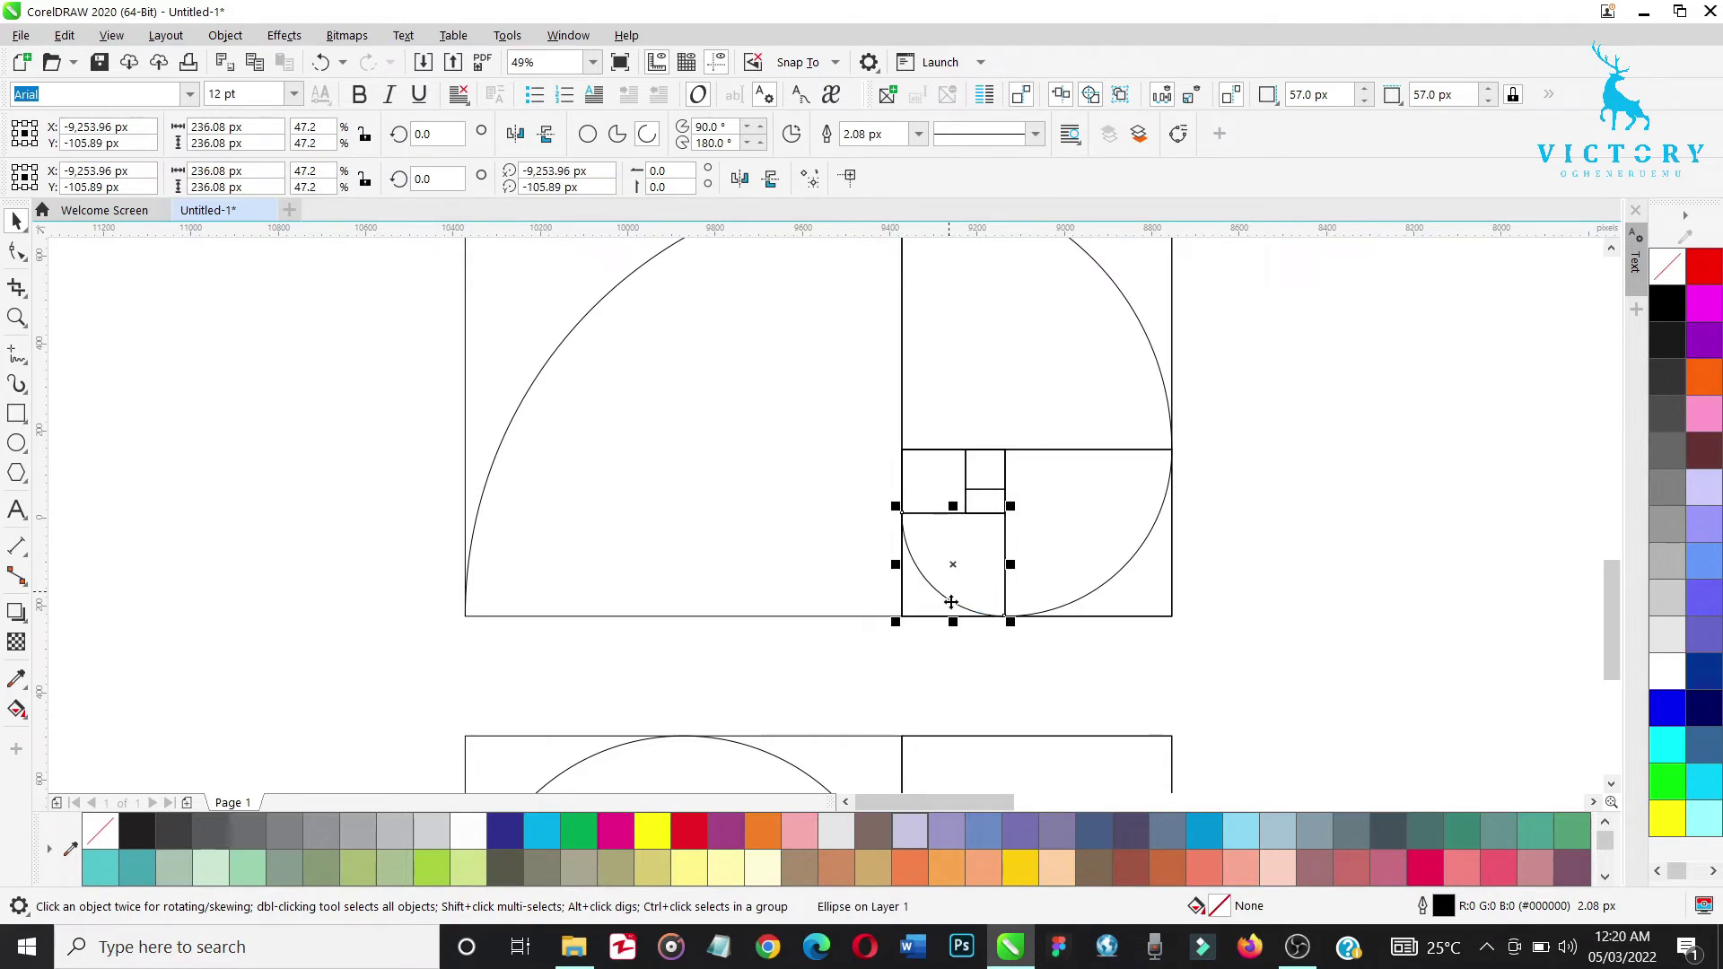
drag(953, 622, 974, 444)
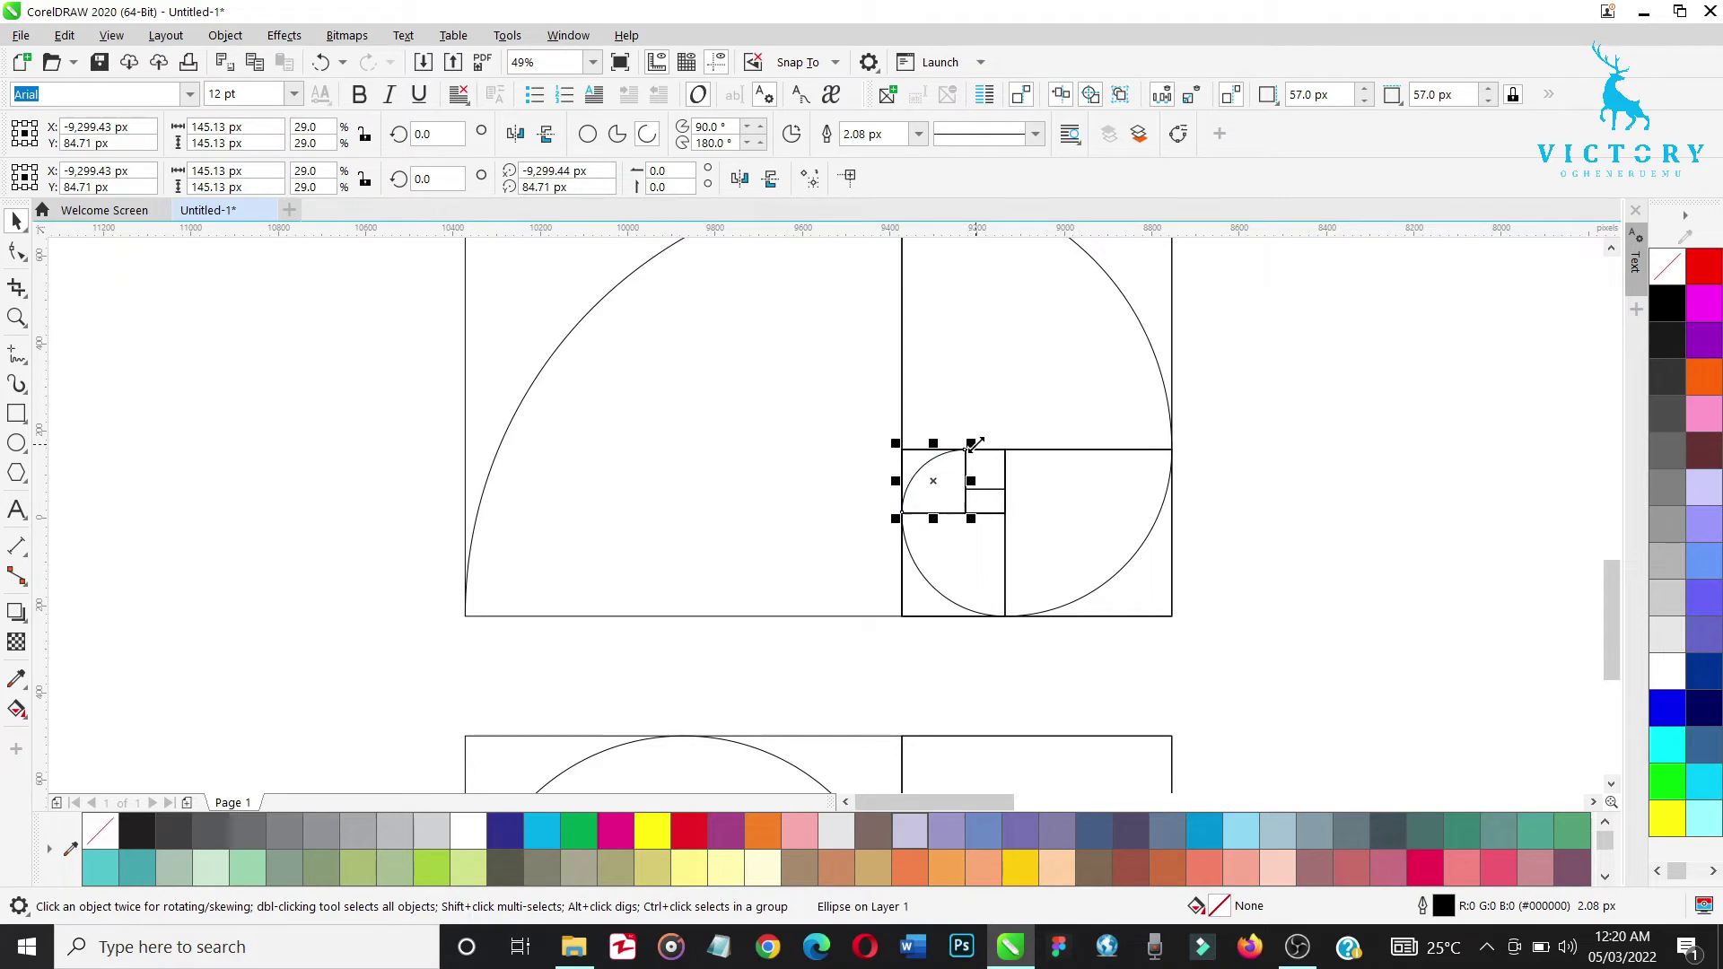
Mirror a copy of the 145.13 px arc to its right and scale it to 90.9 px in the adjacent smaller square
key(z)
drag(836, 411, 1061, 555)
key(space)
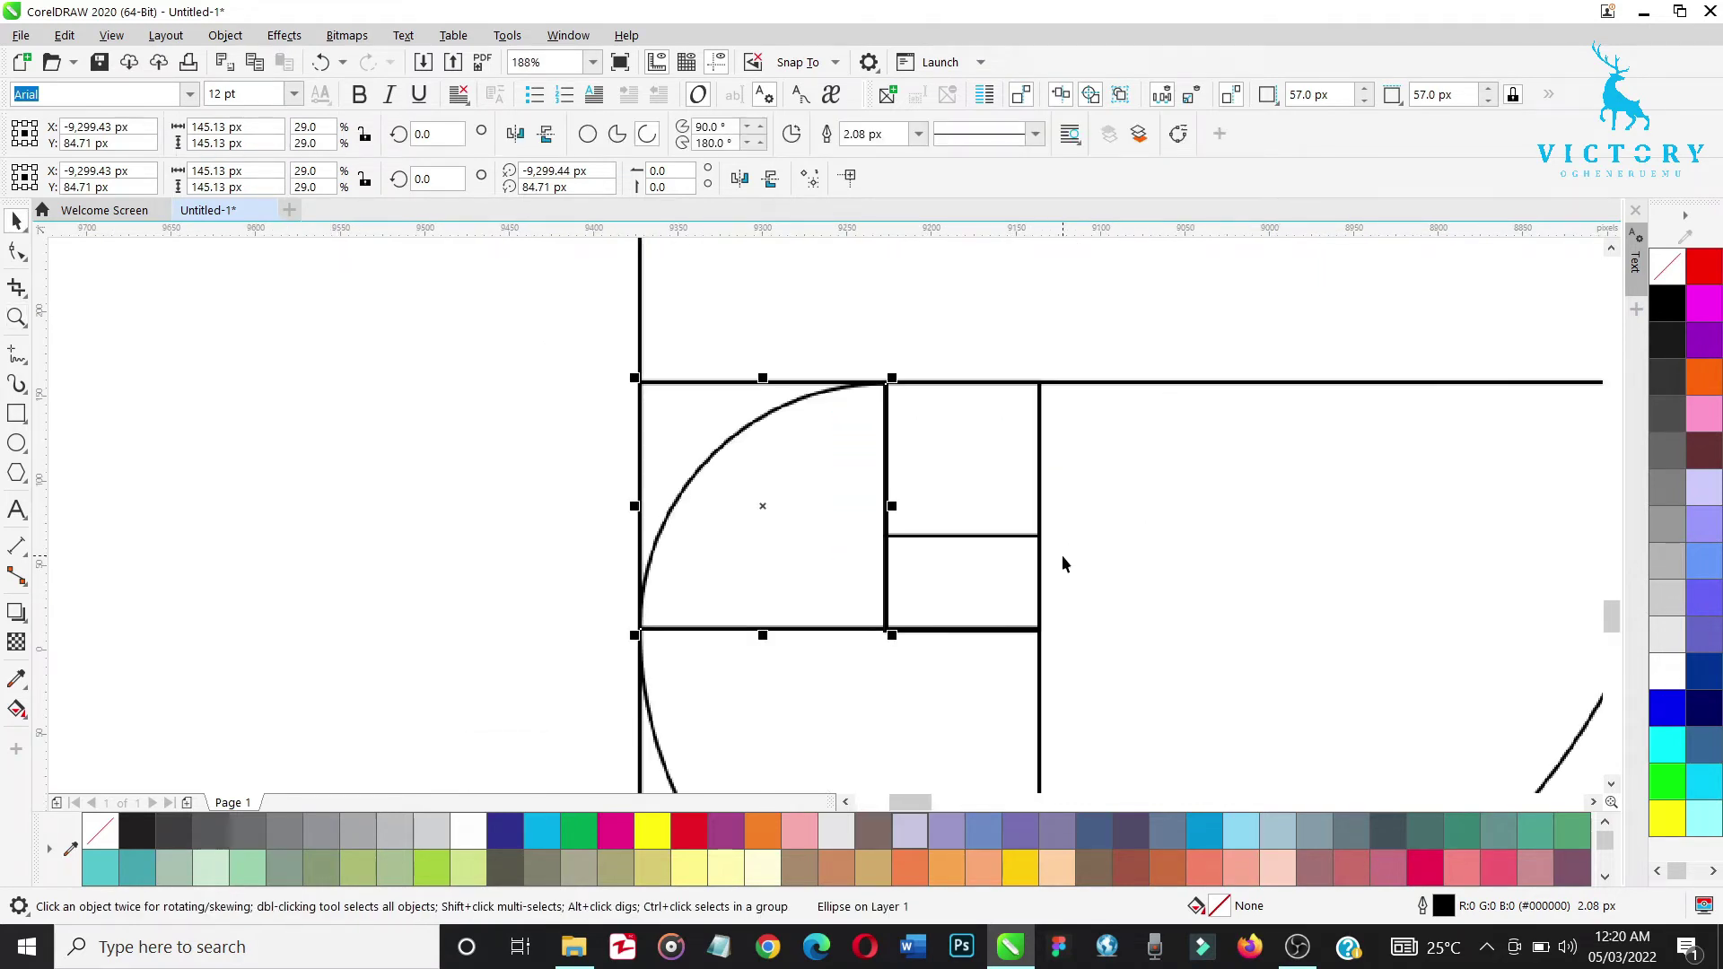
drag(635, 507, 1011, 517)
drag(1137, 635, 1041, 559)
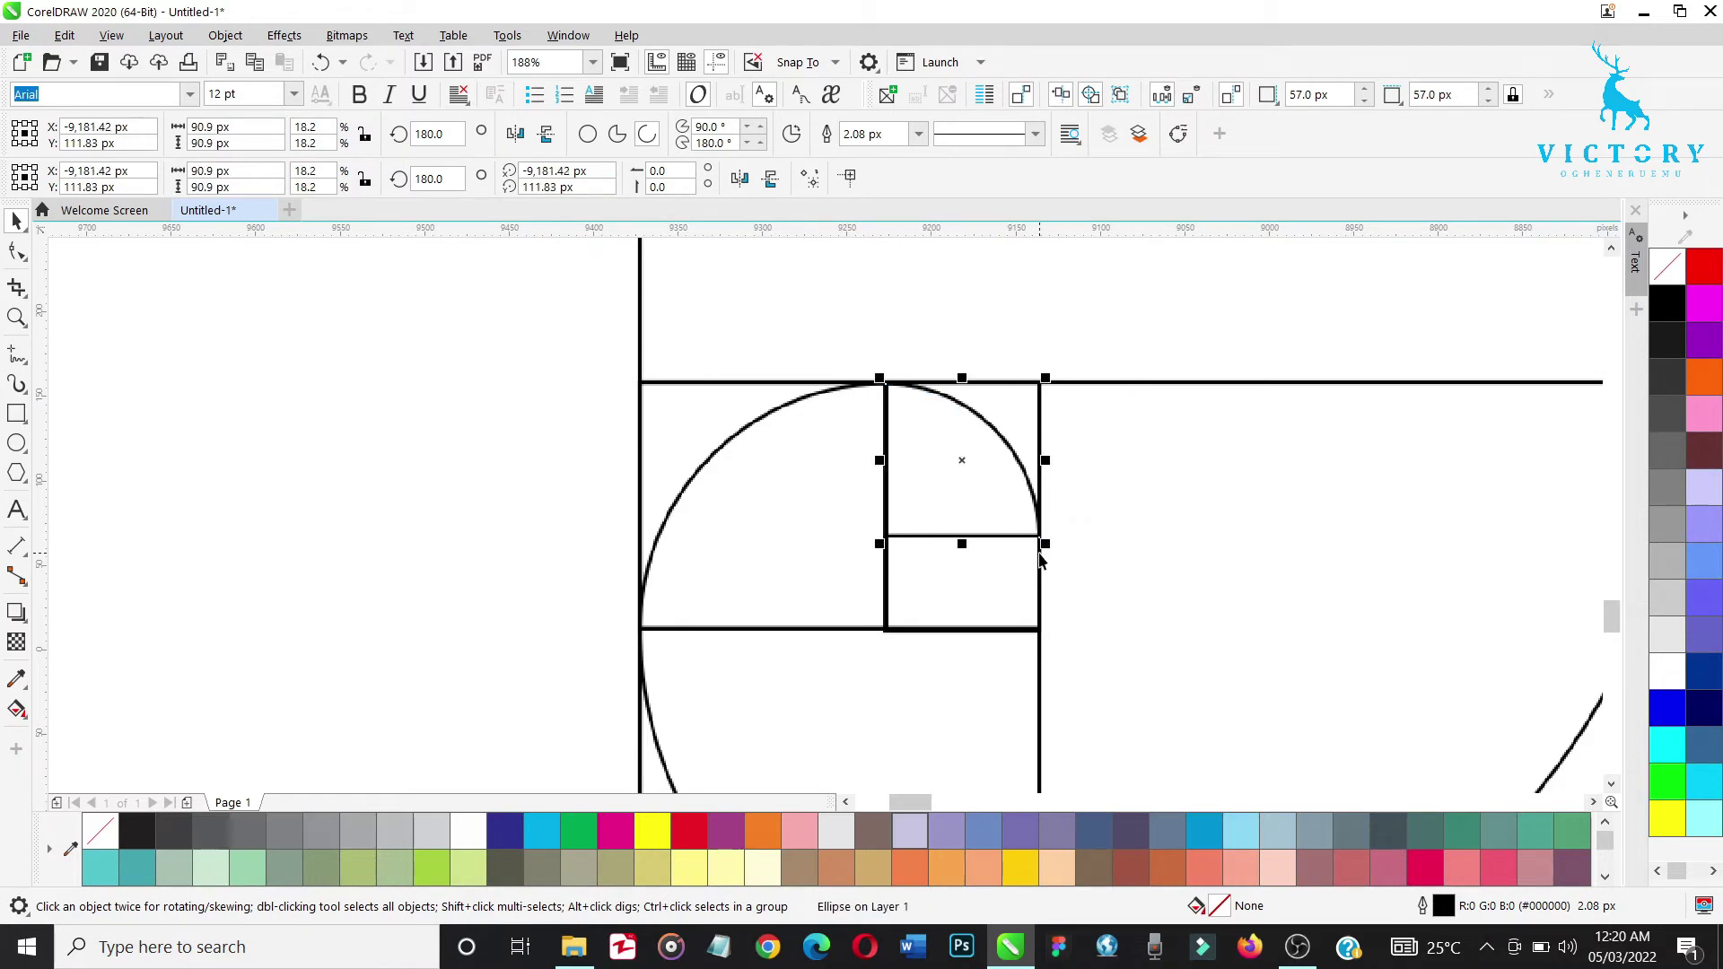
Select all six arcs of the golden spiral and give them a blue outline 10 px wide
scroll(1040, 559, down, 5)
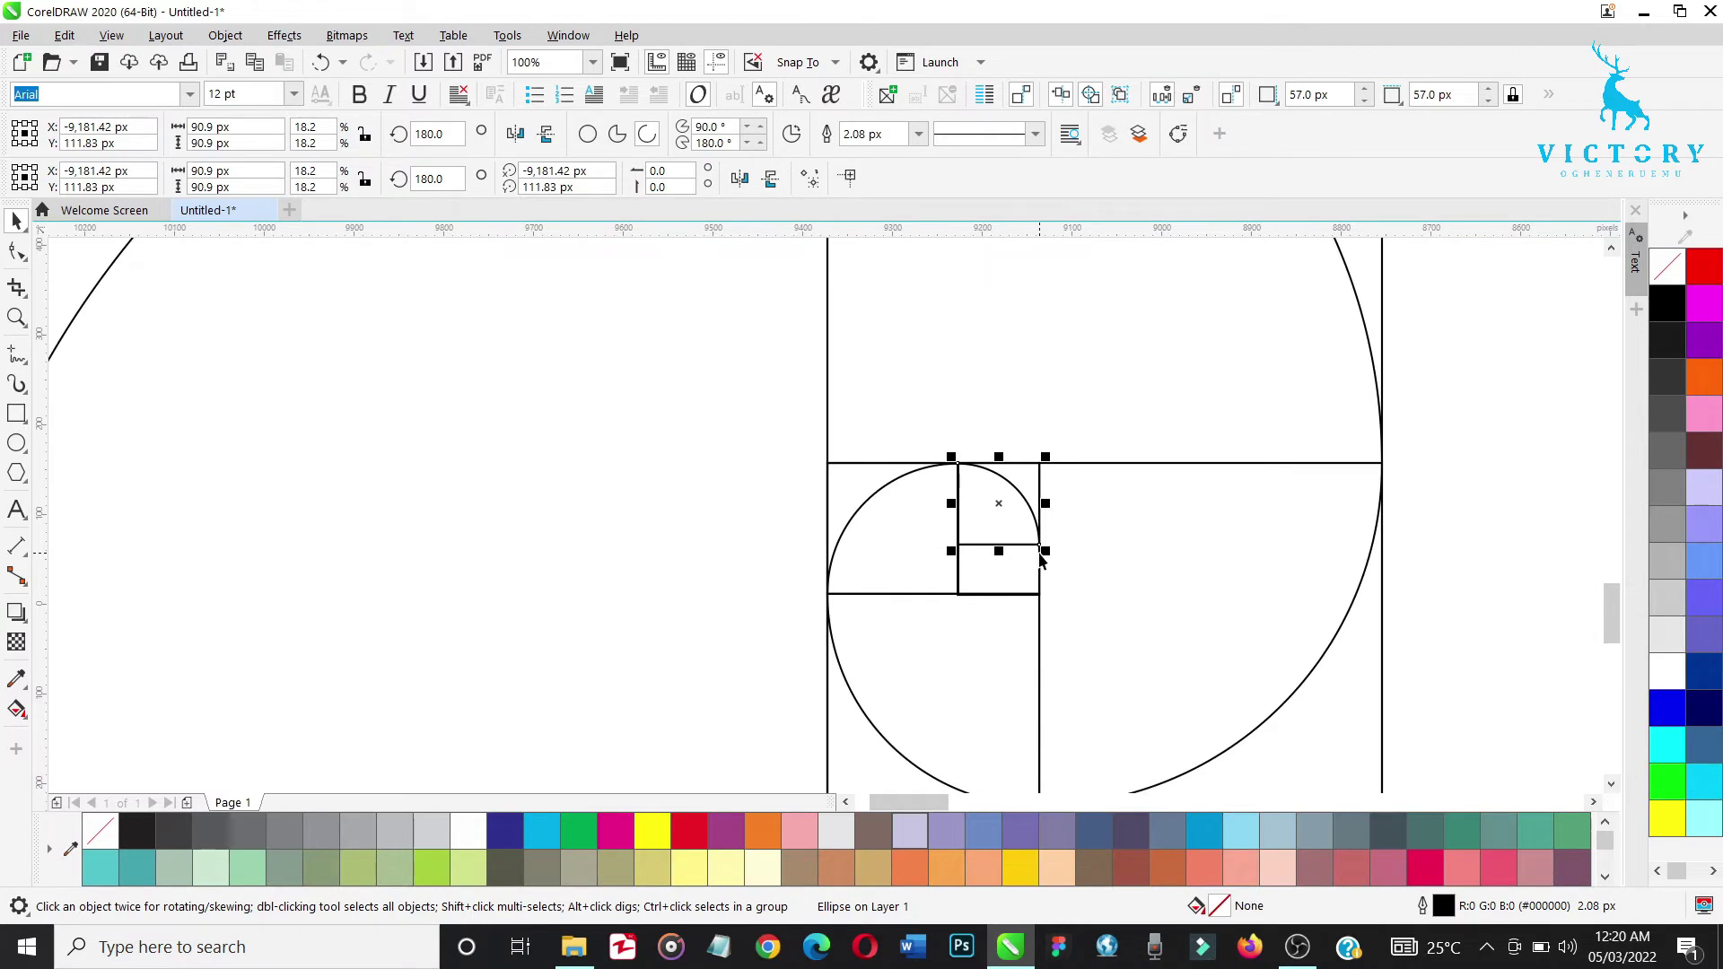
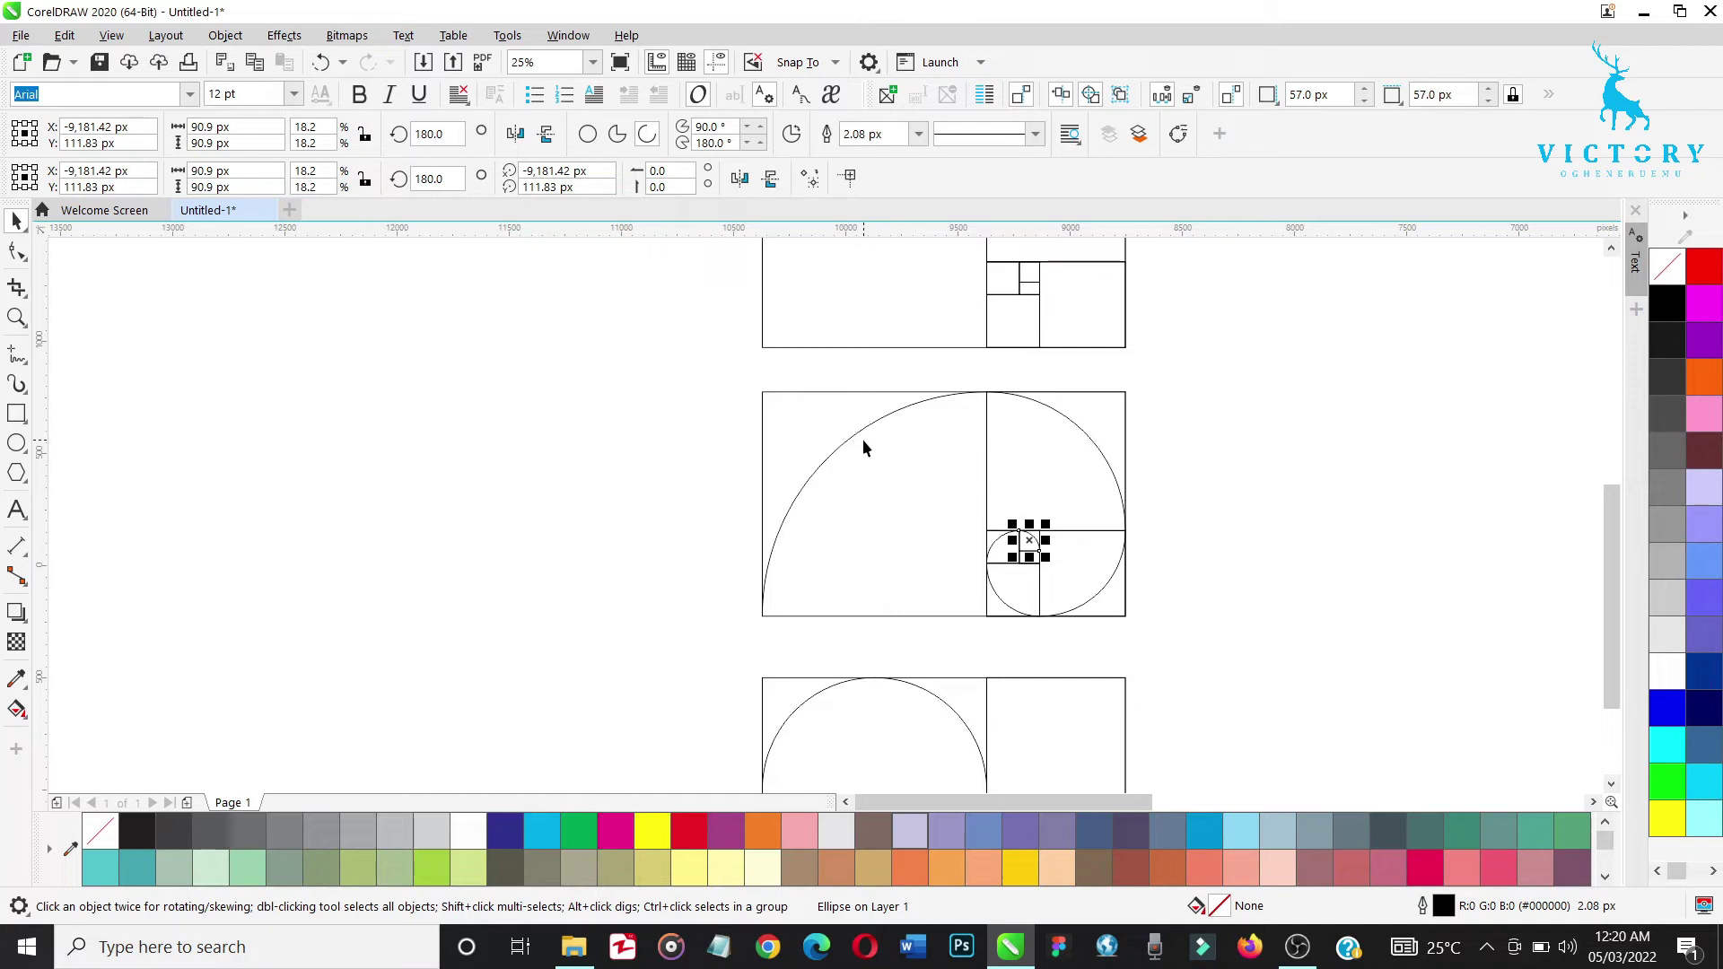
click(860, 434)
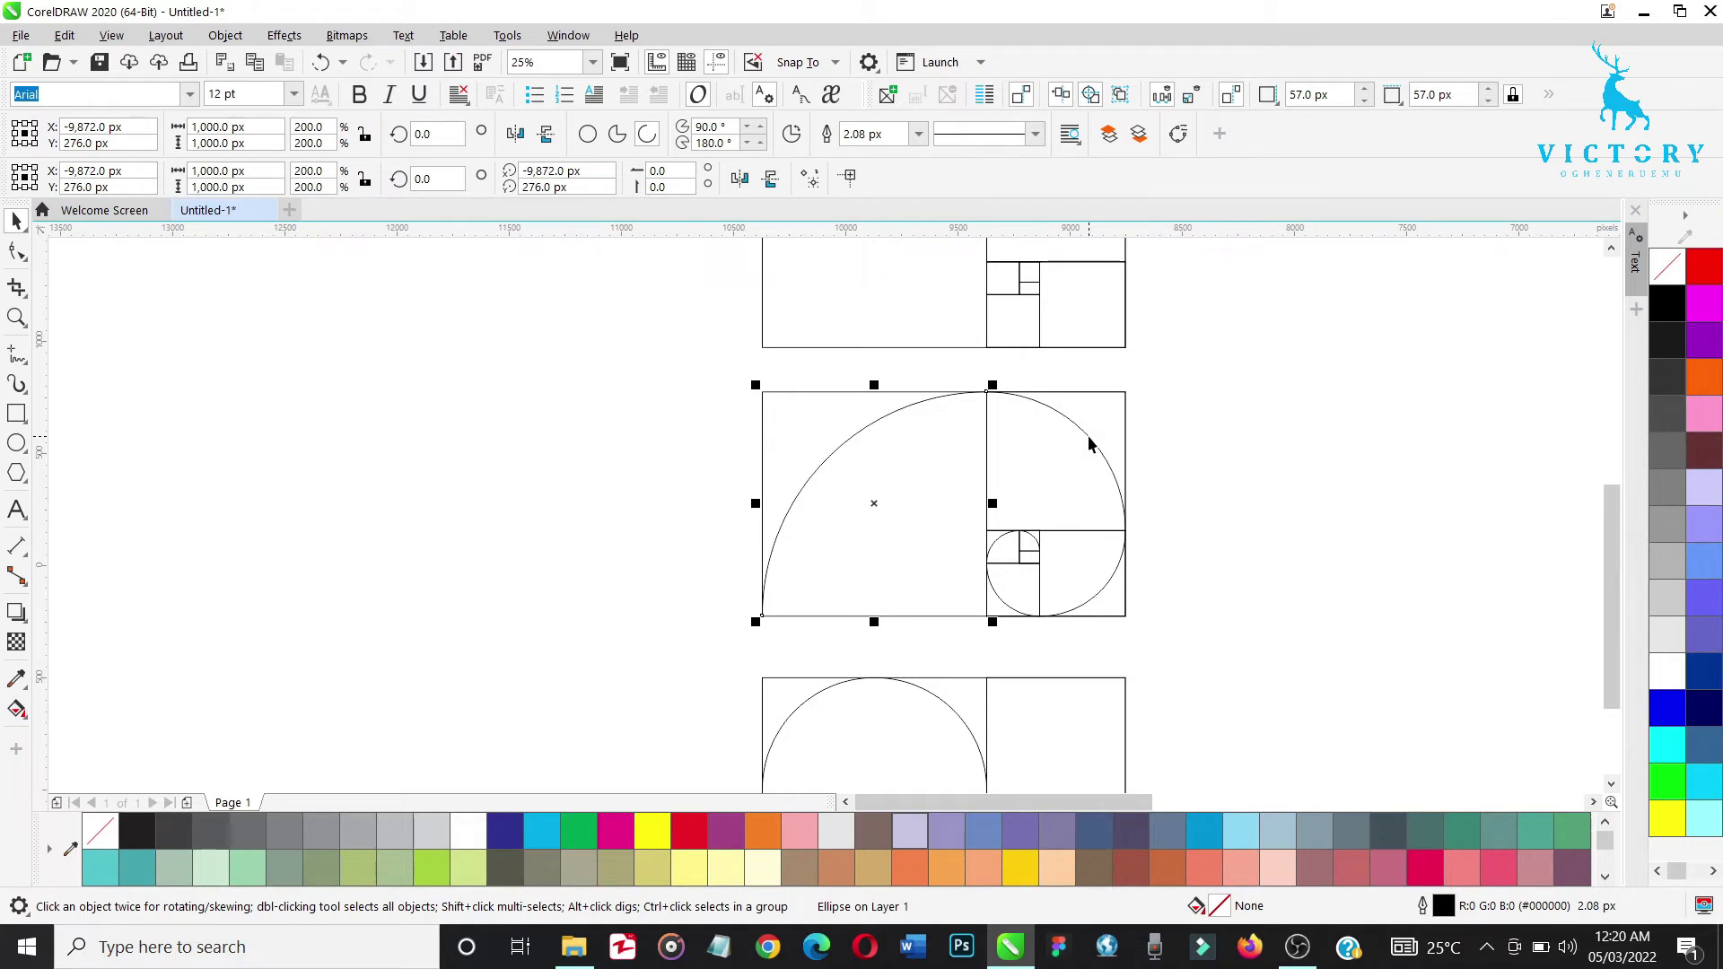
key(z)
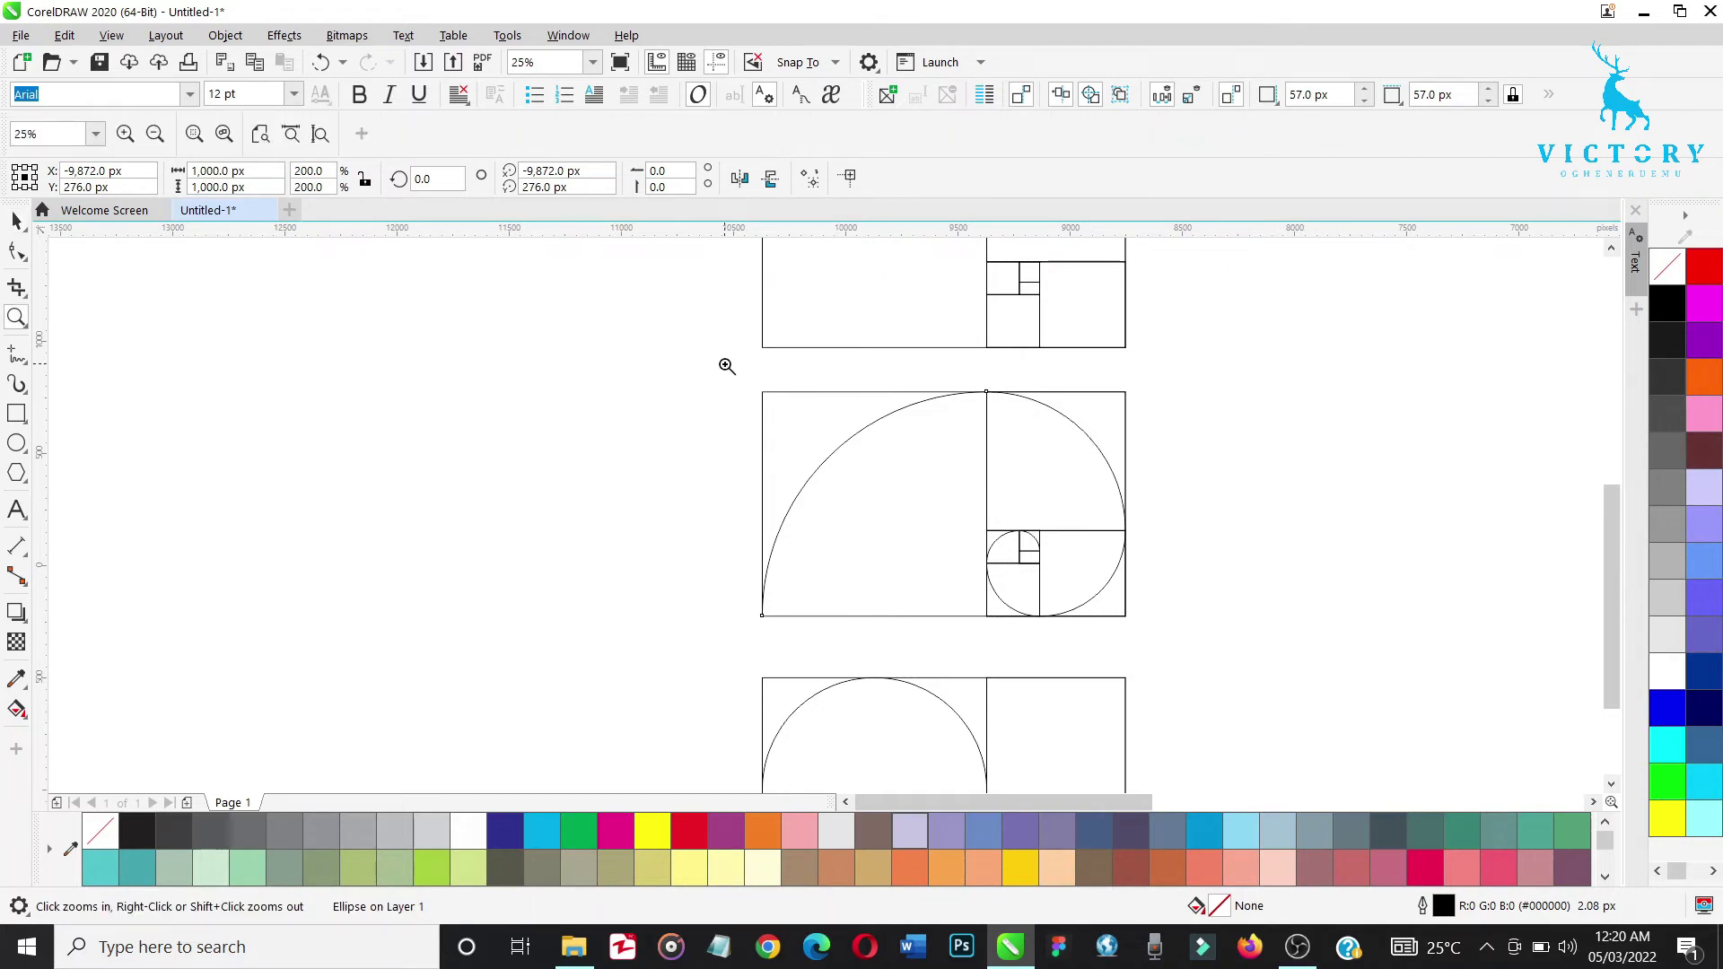
click(1165, 638)
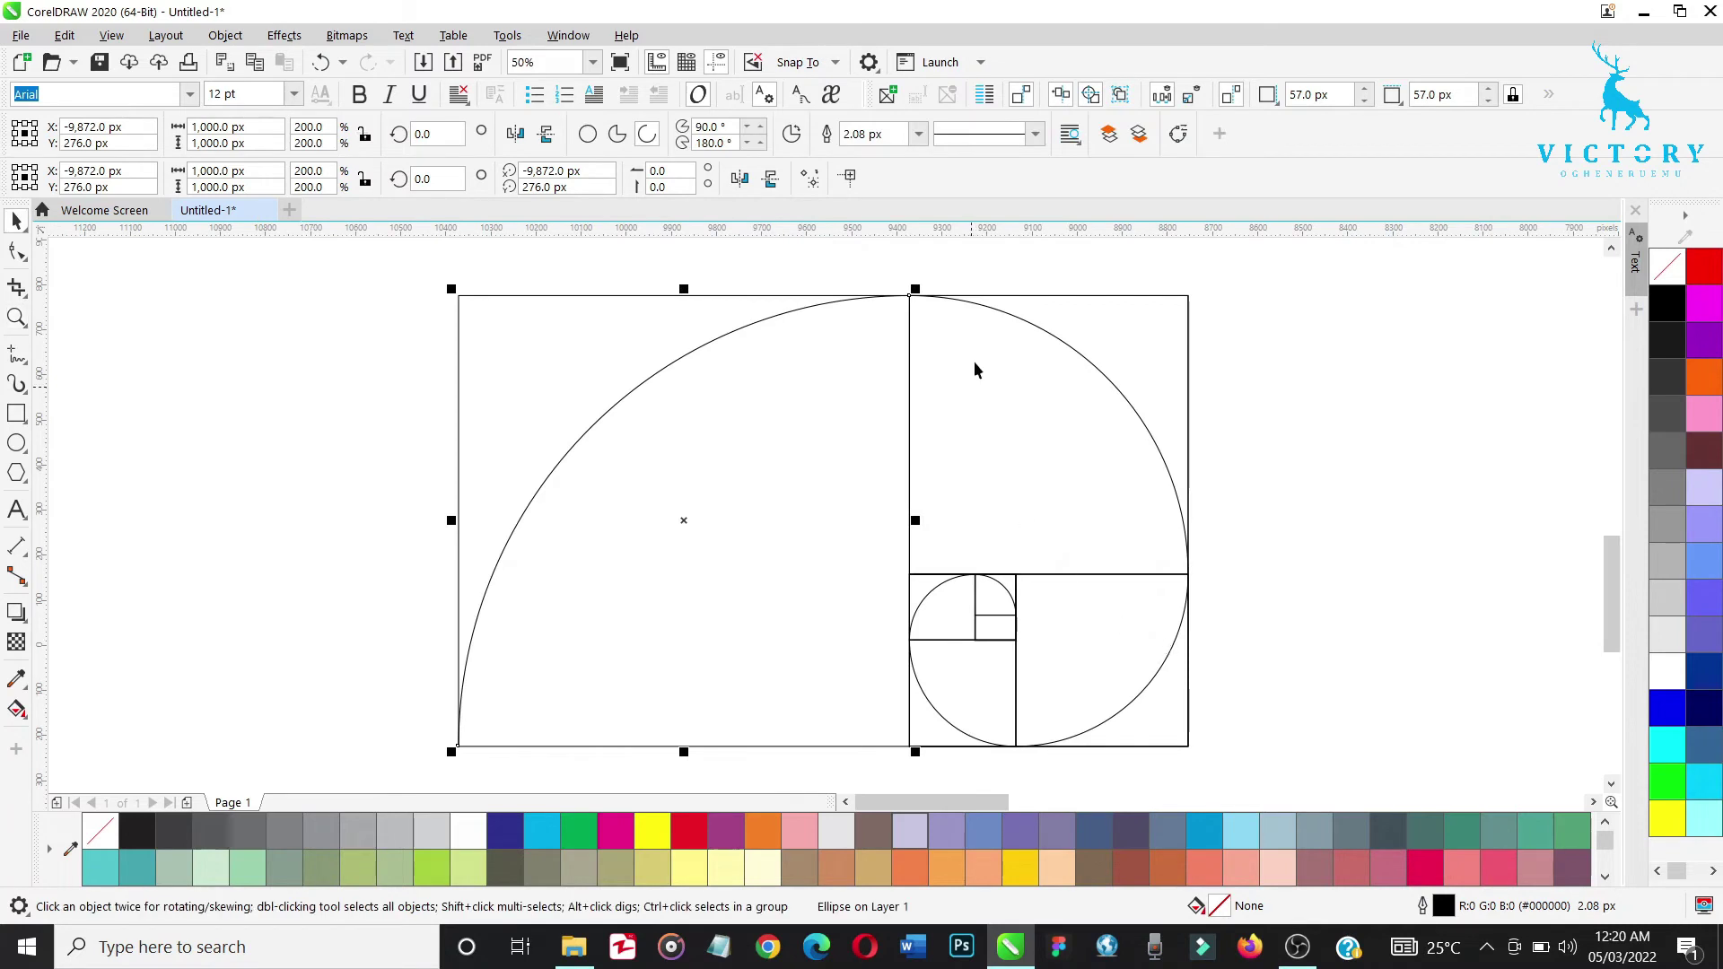
shift+click(1014, 314)
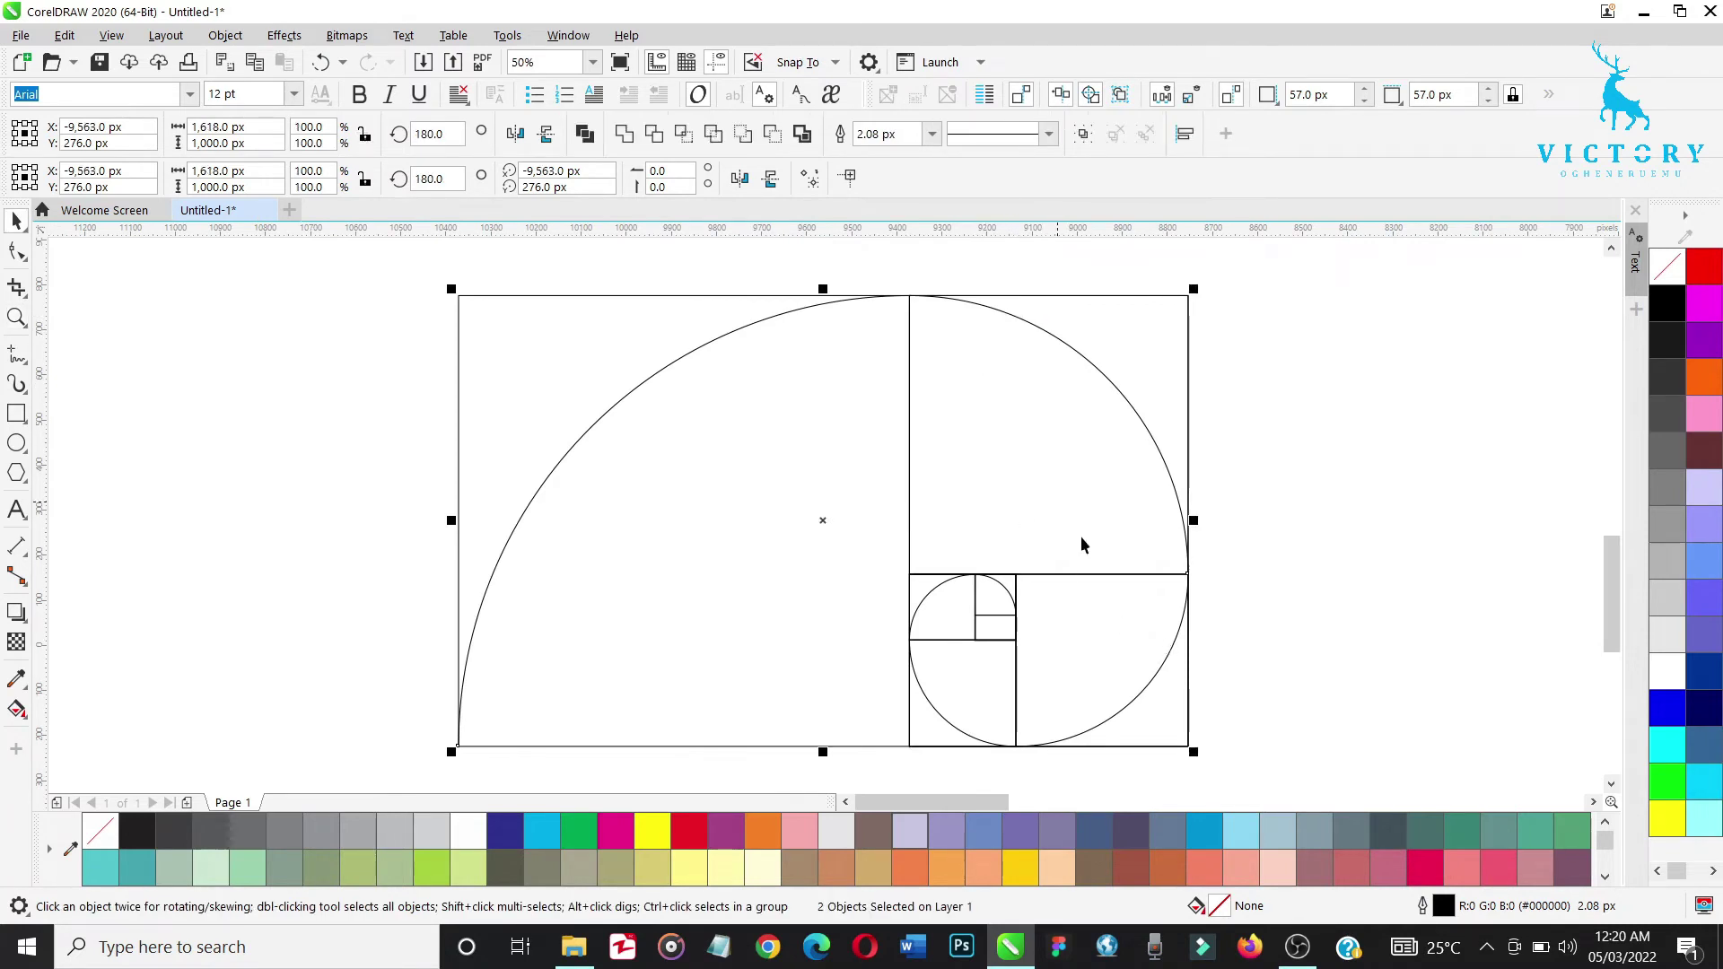
shift+click(1149, 680)
shift+click(934, 711)
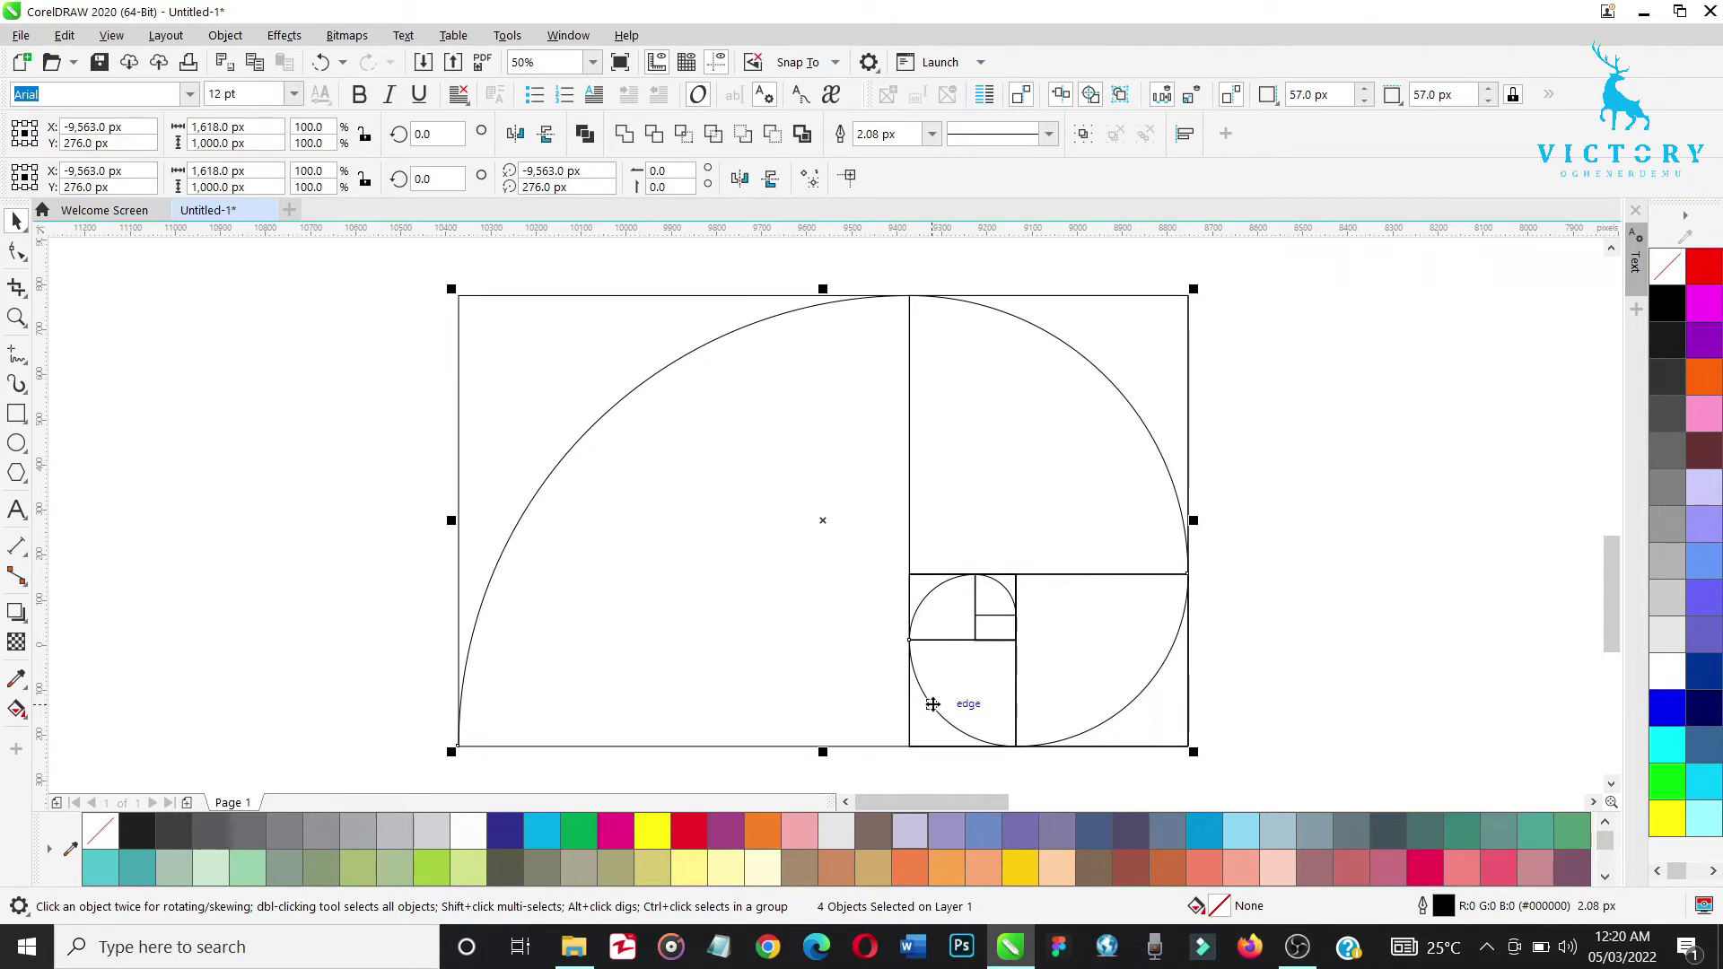
shift+click(933, 590)
shift+click(996, 588)
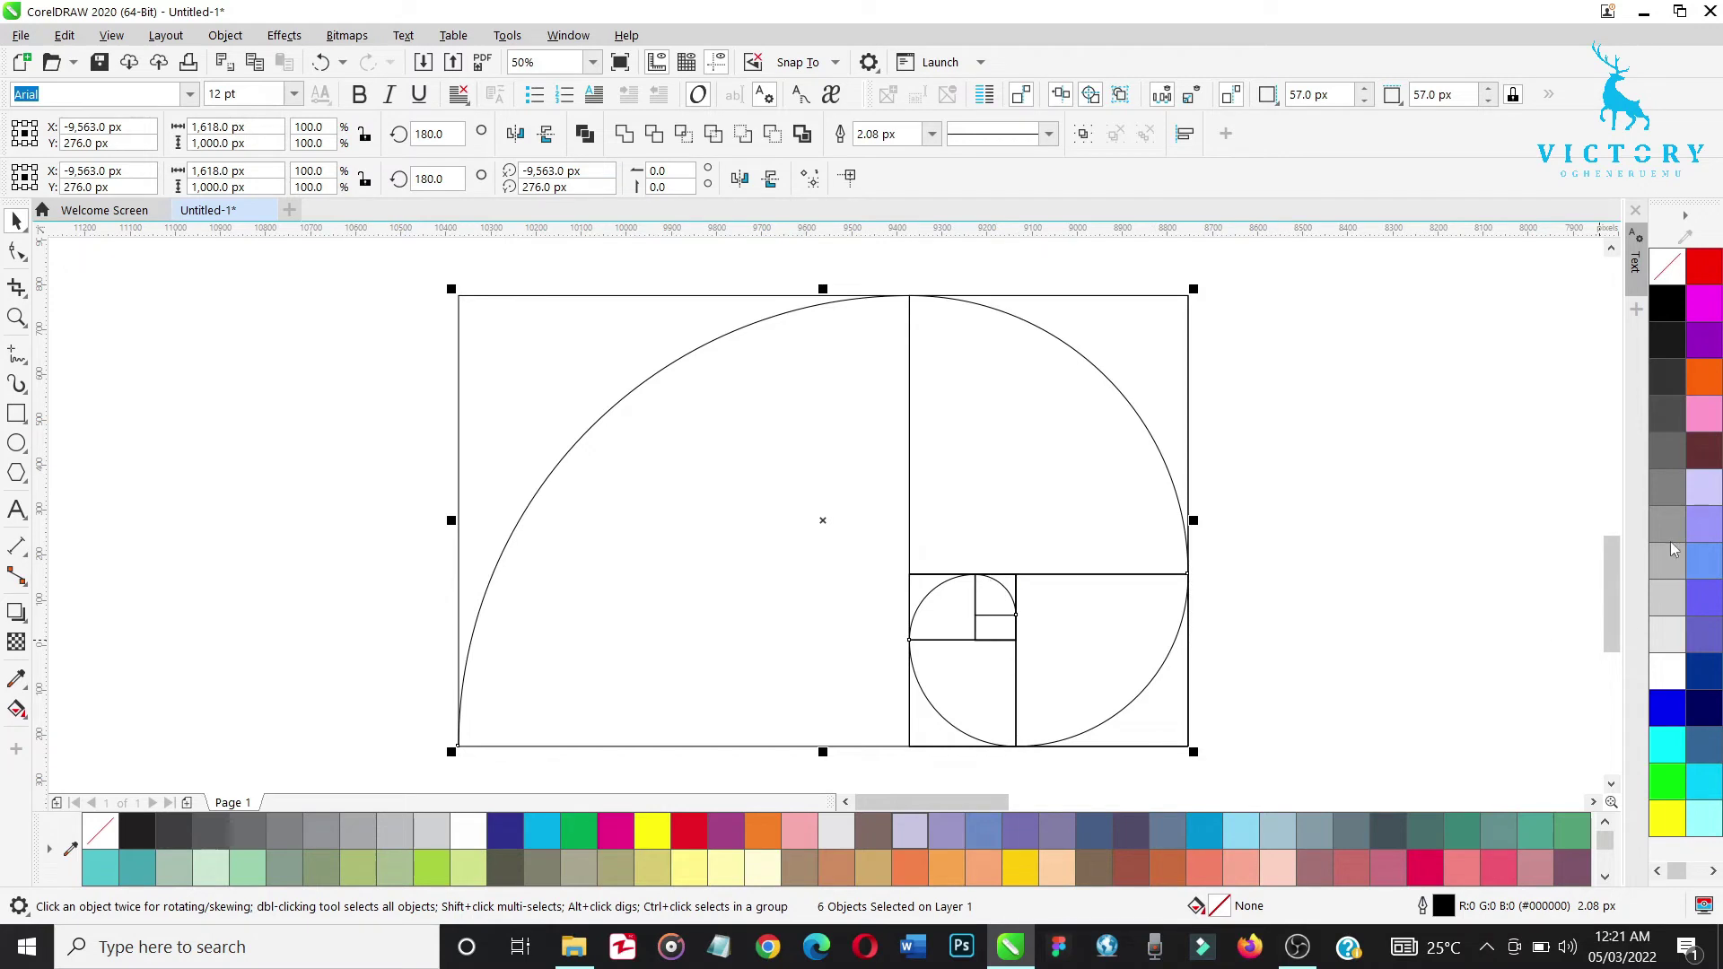
right_click(1662, 705)
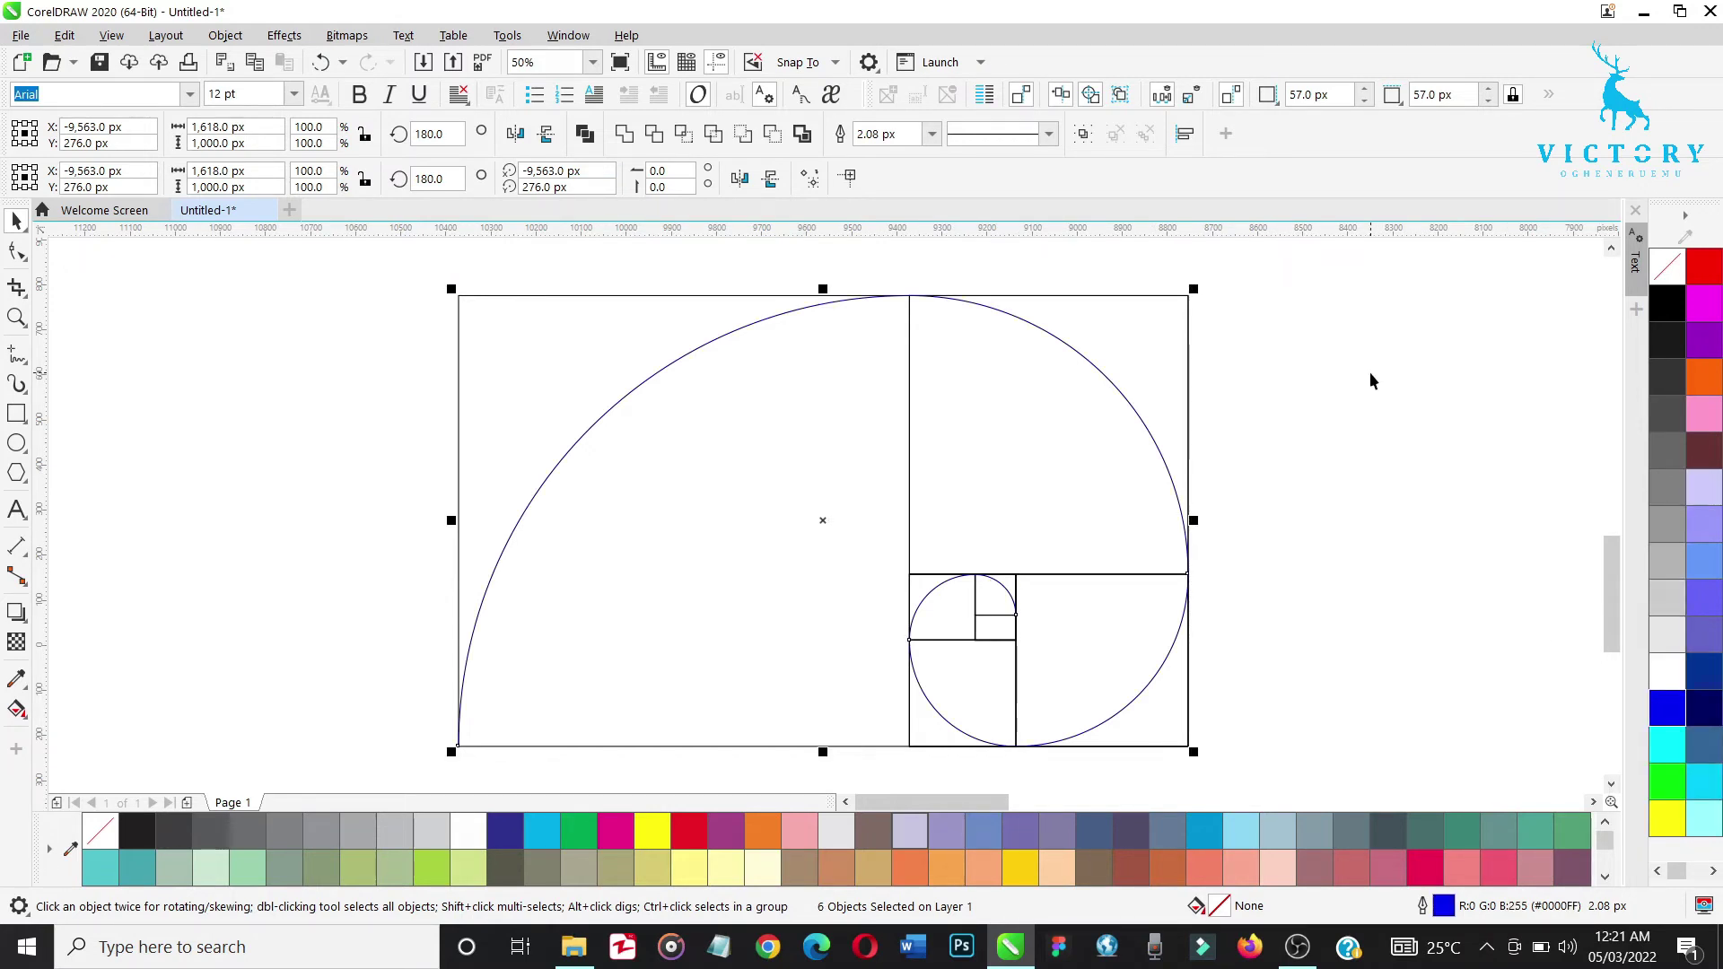
click(932, 134)
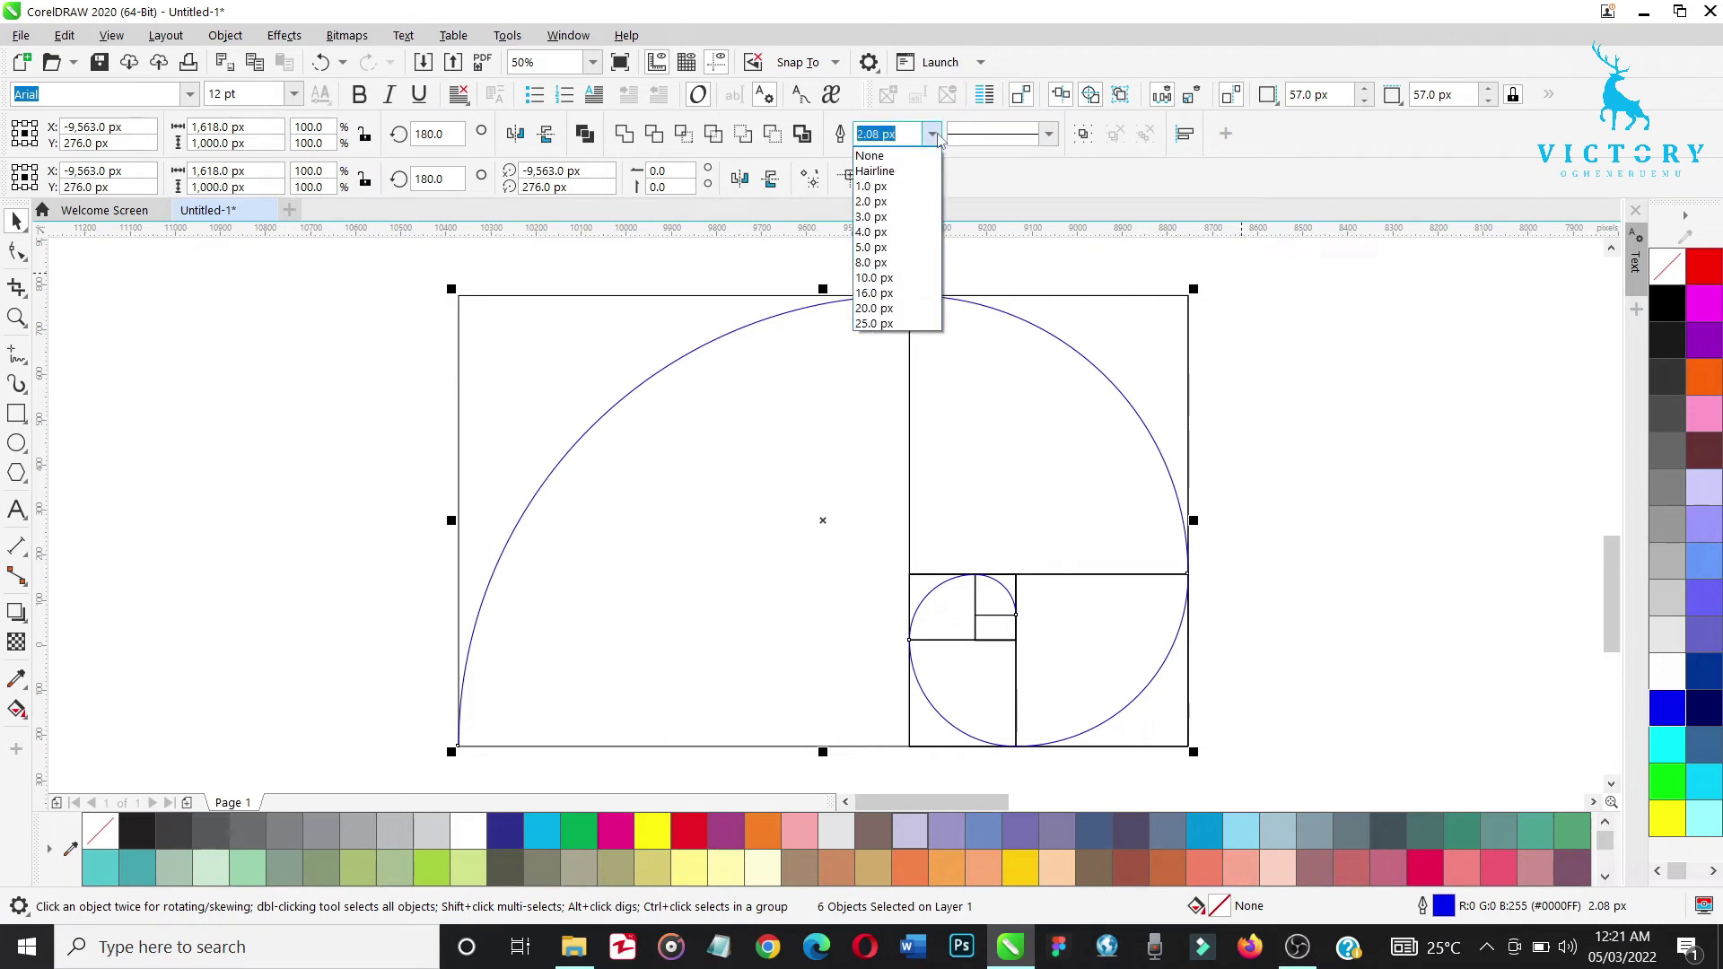
click(871, 280)
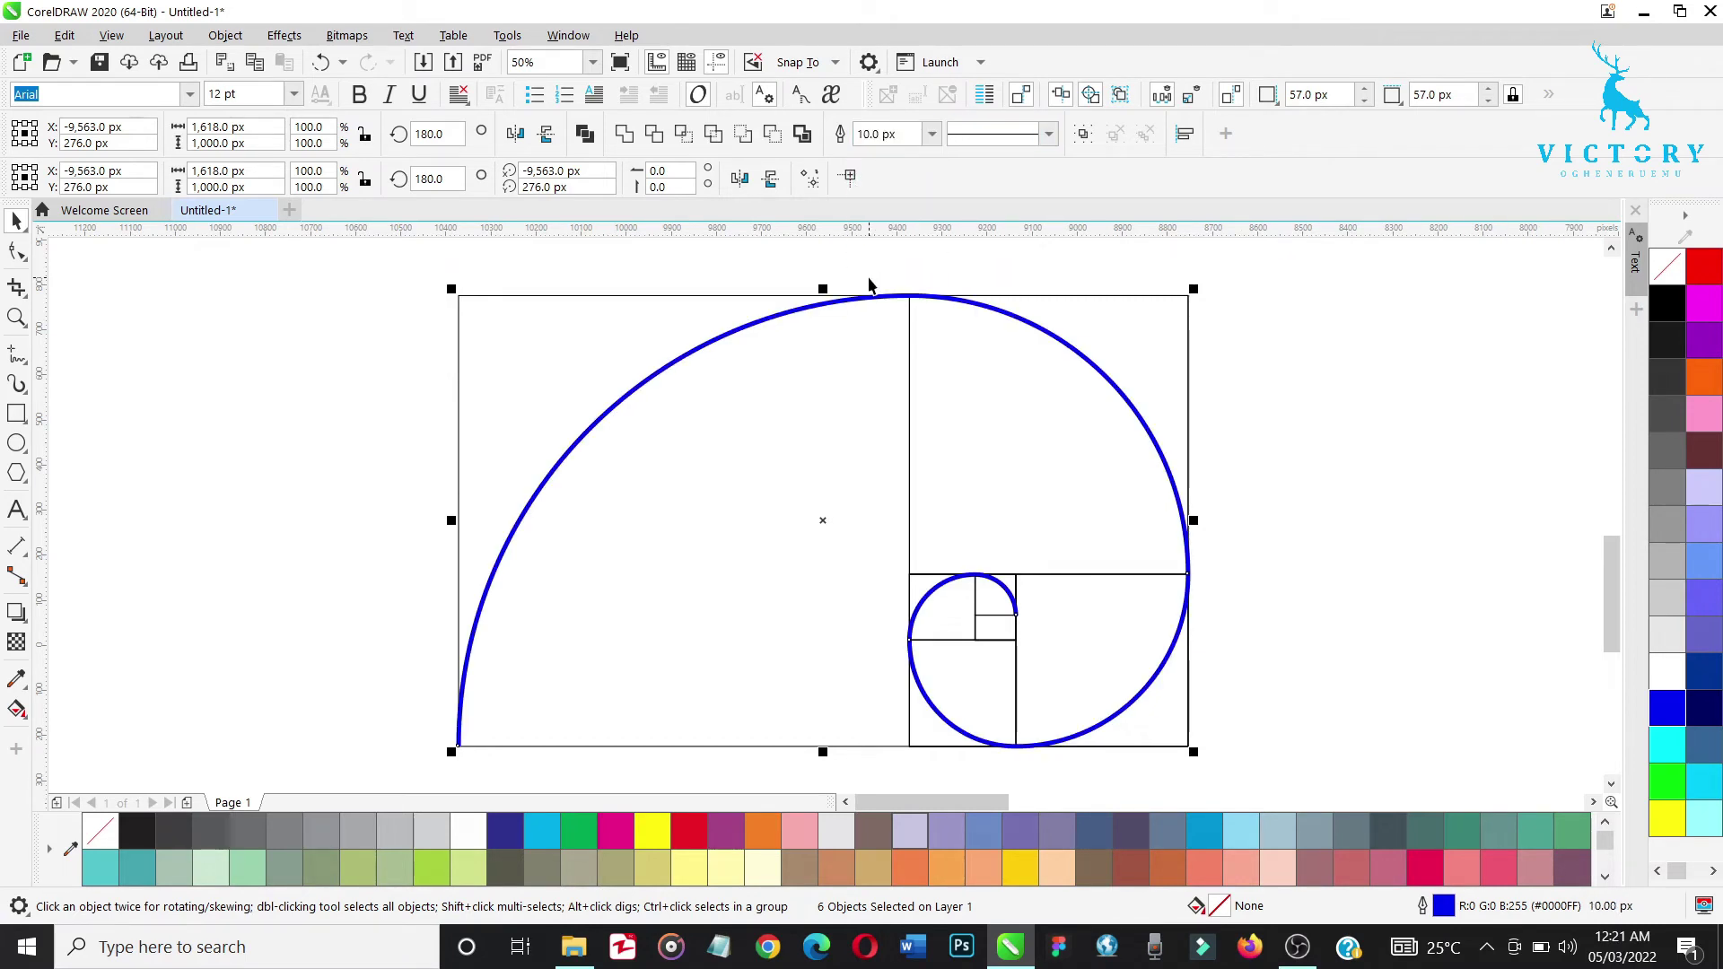
Place a duplicate of the whole circle-filled golden rectangle to the right of the original
scroll(868, 285, down, 2)
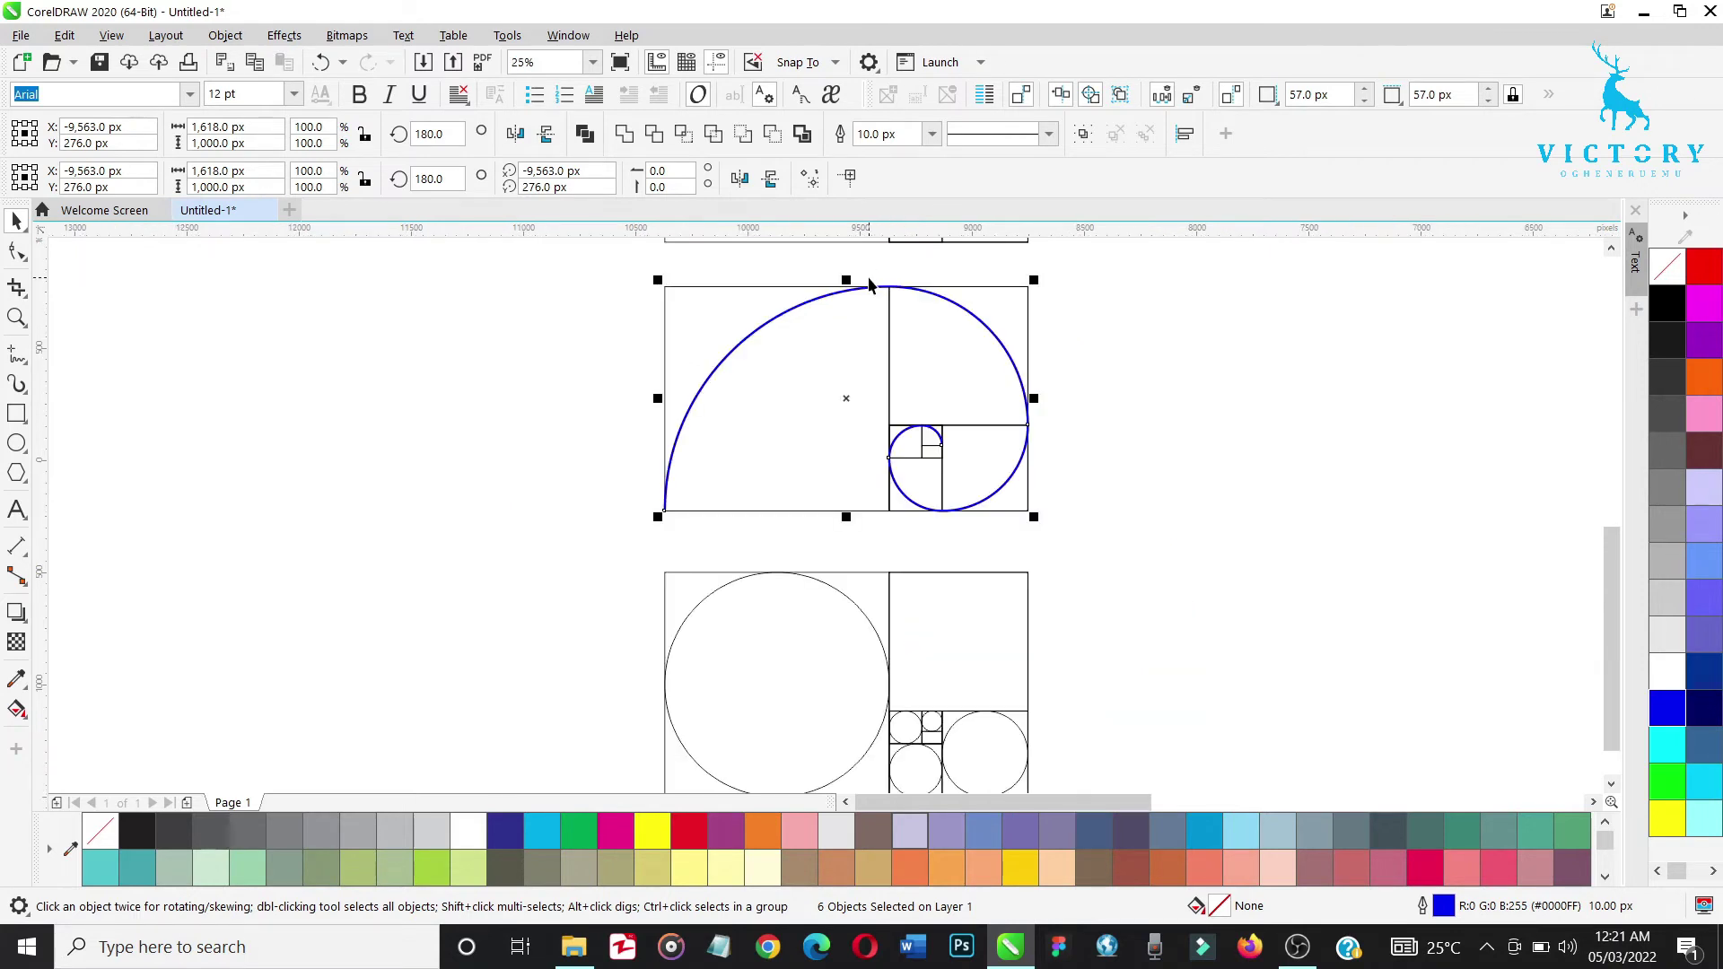
scroll(869, 285, down, 2)
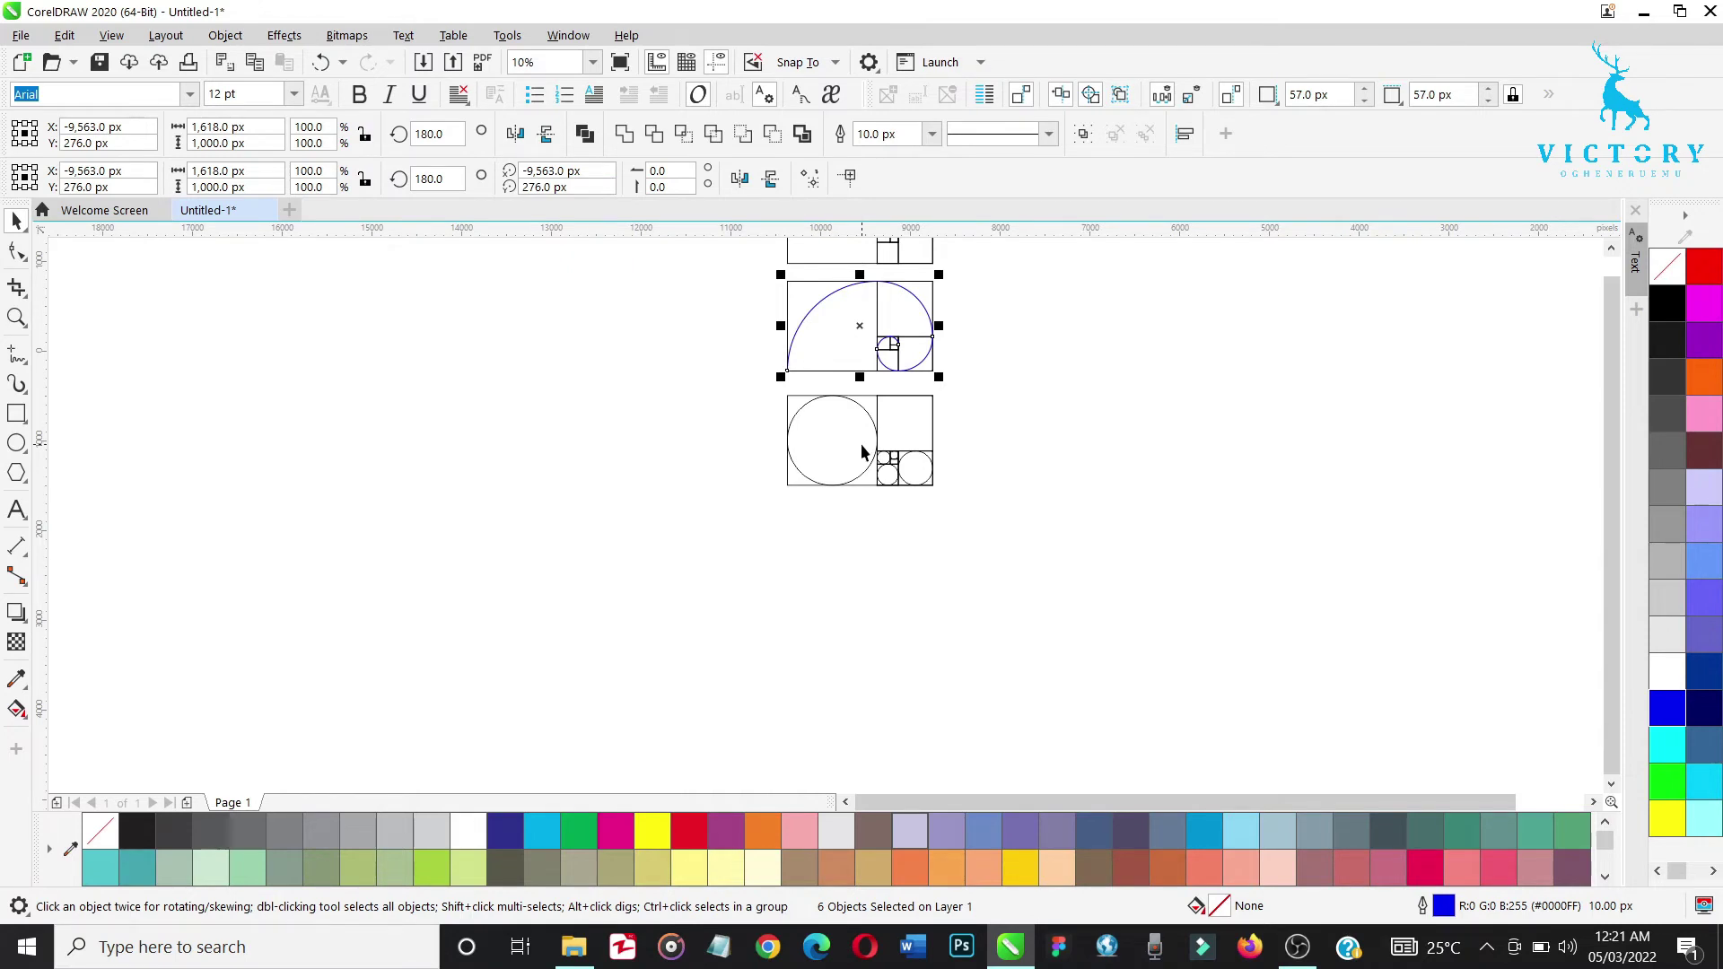
drag(960, 386, 755, 509)
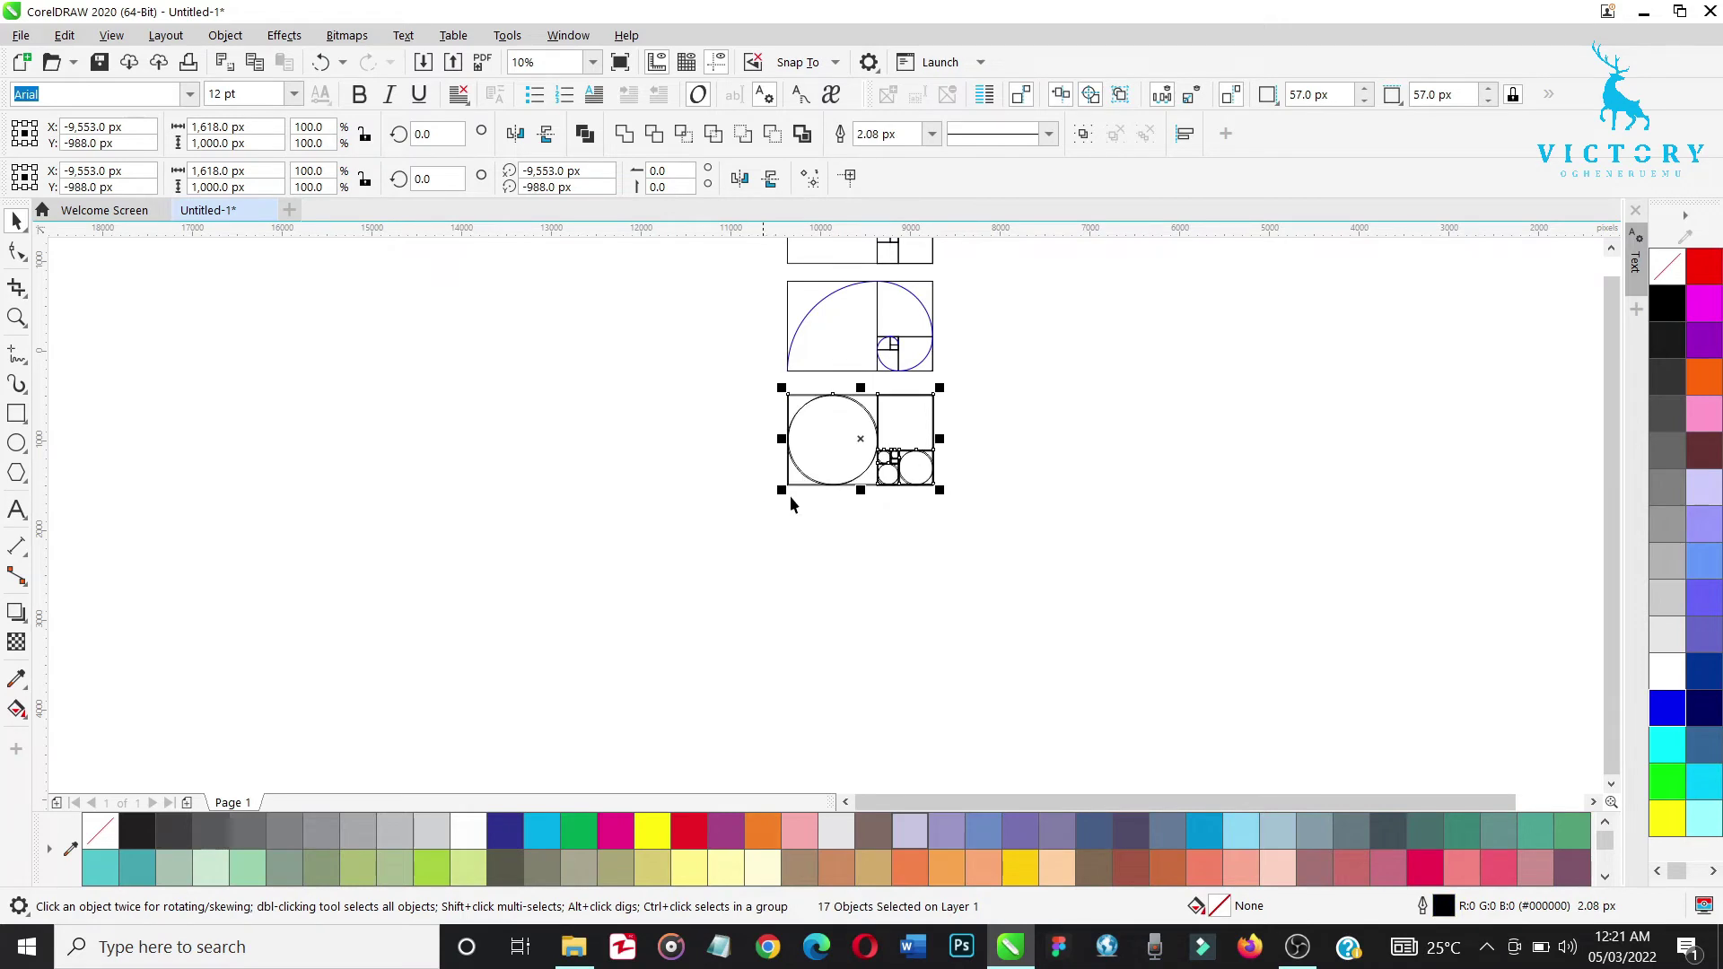
drag(870, 446, 1049, 446)
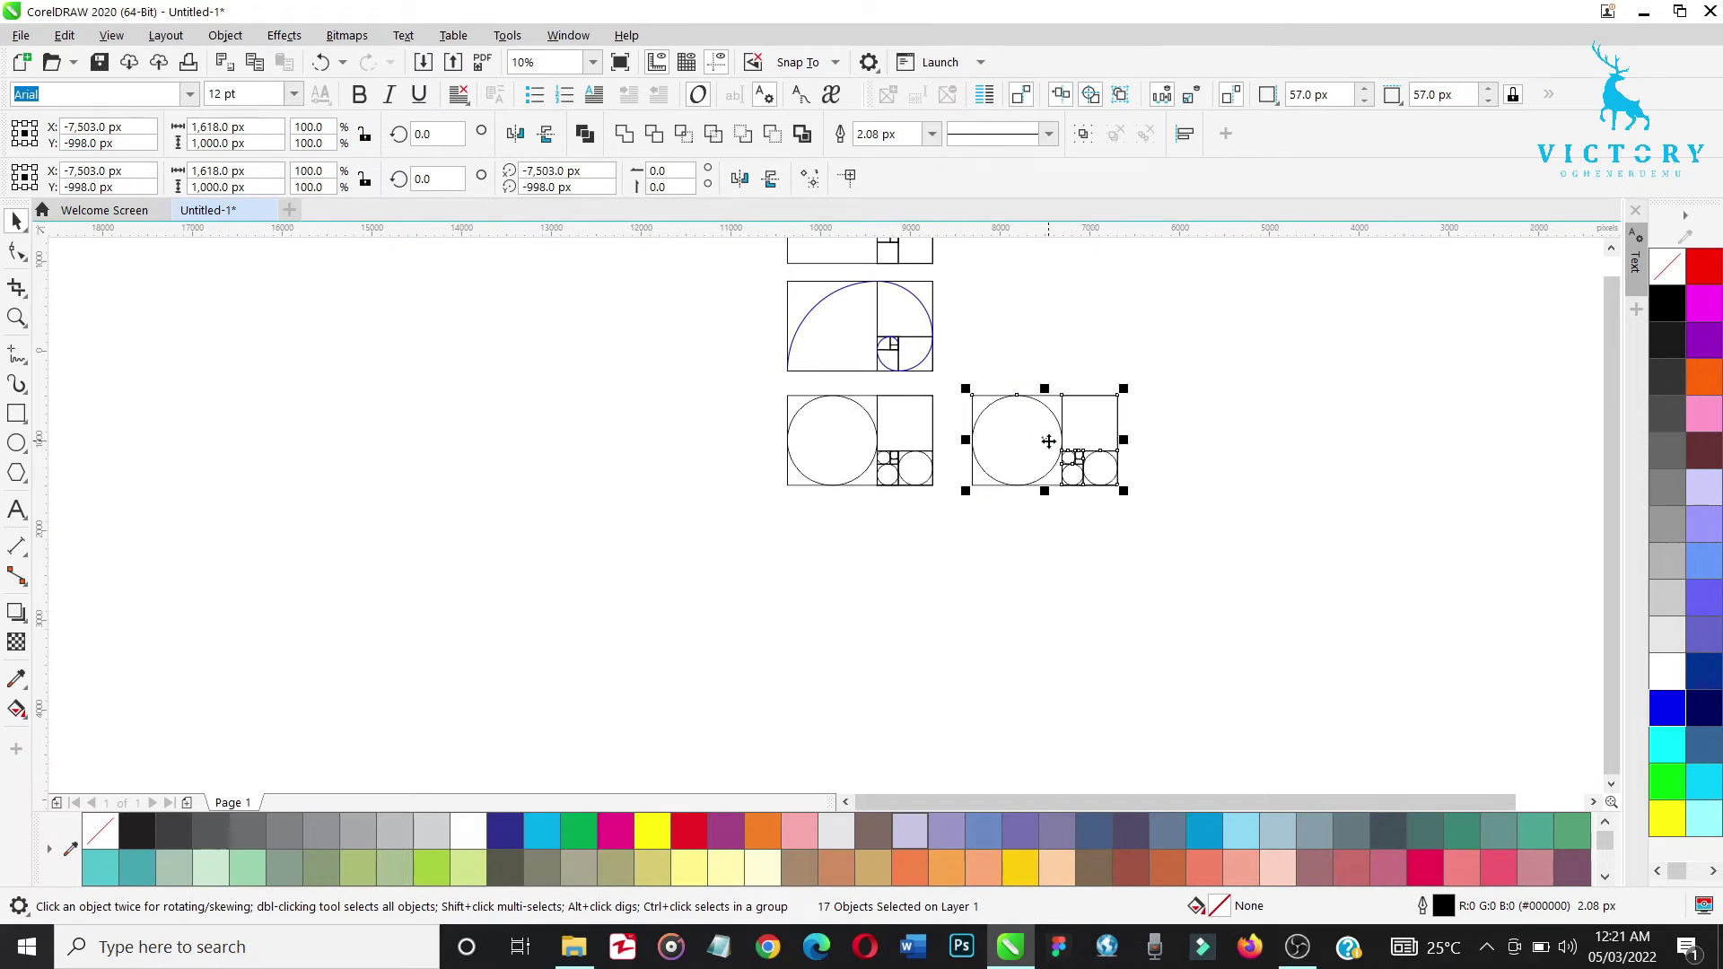
key(z)
drag(967, 368, 1166, 513)
key(space)
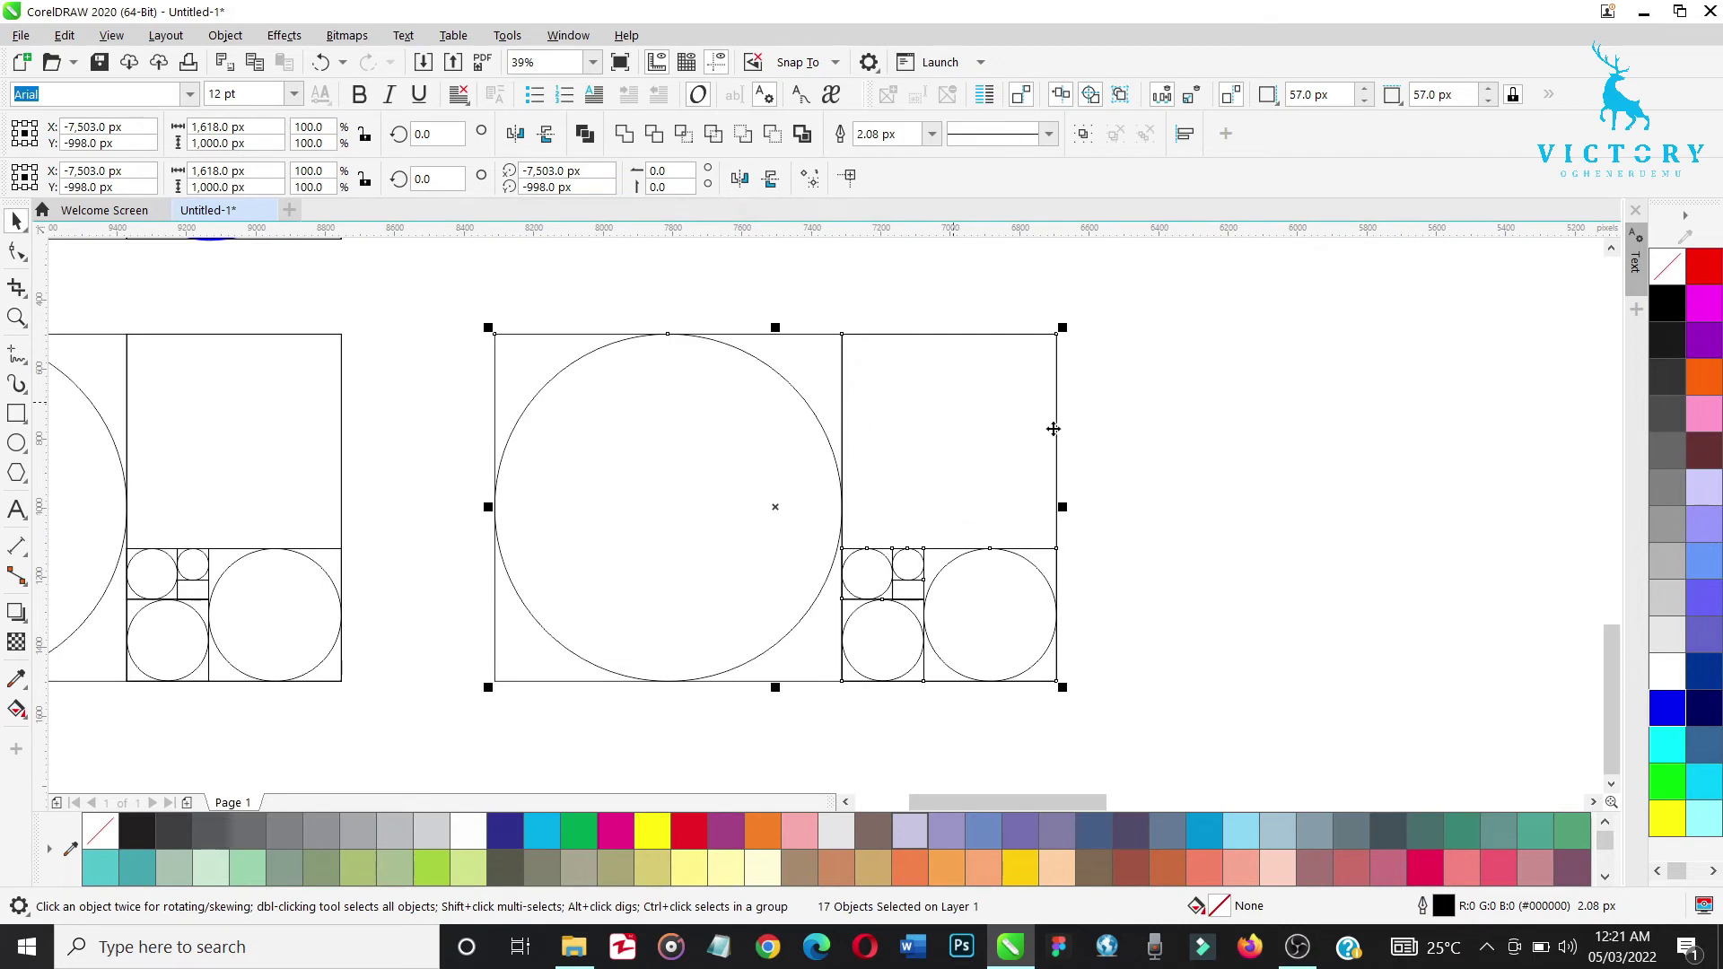
Try deleting the large square around the biggest circle in the duplicate, and undo the deletion
click(1134, 472)
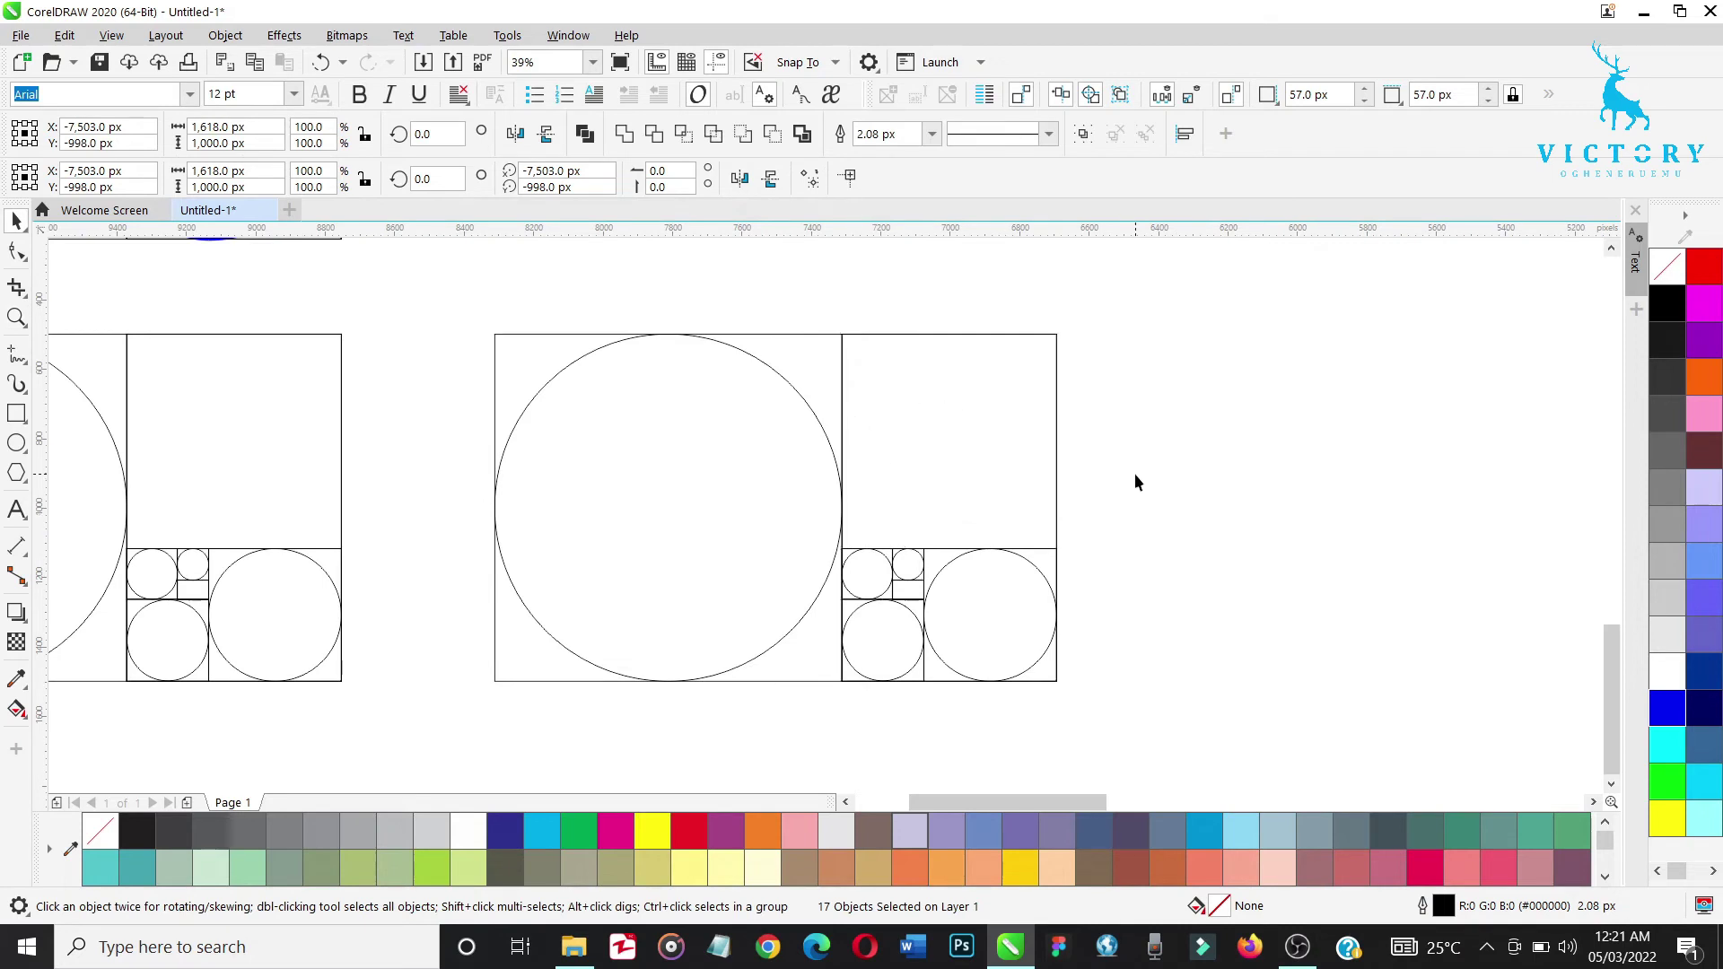
click(786, 333)
key(Delete)
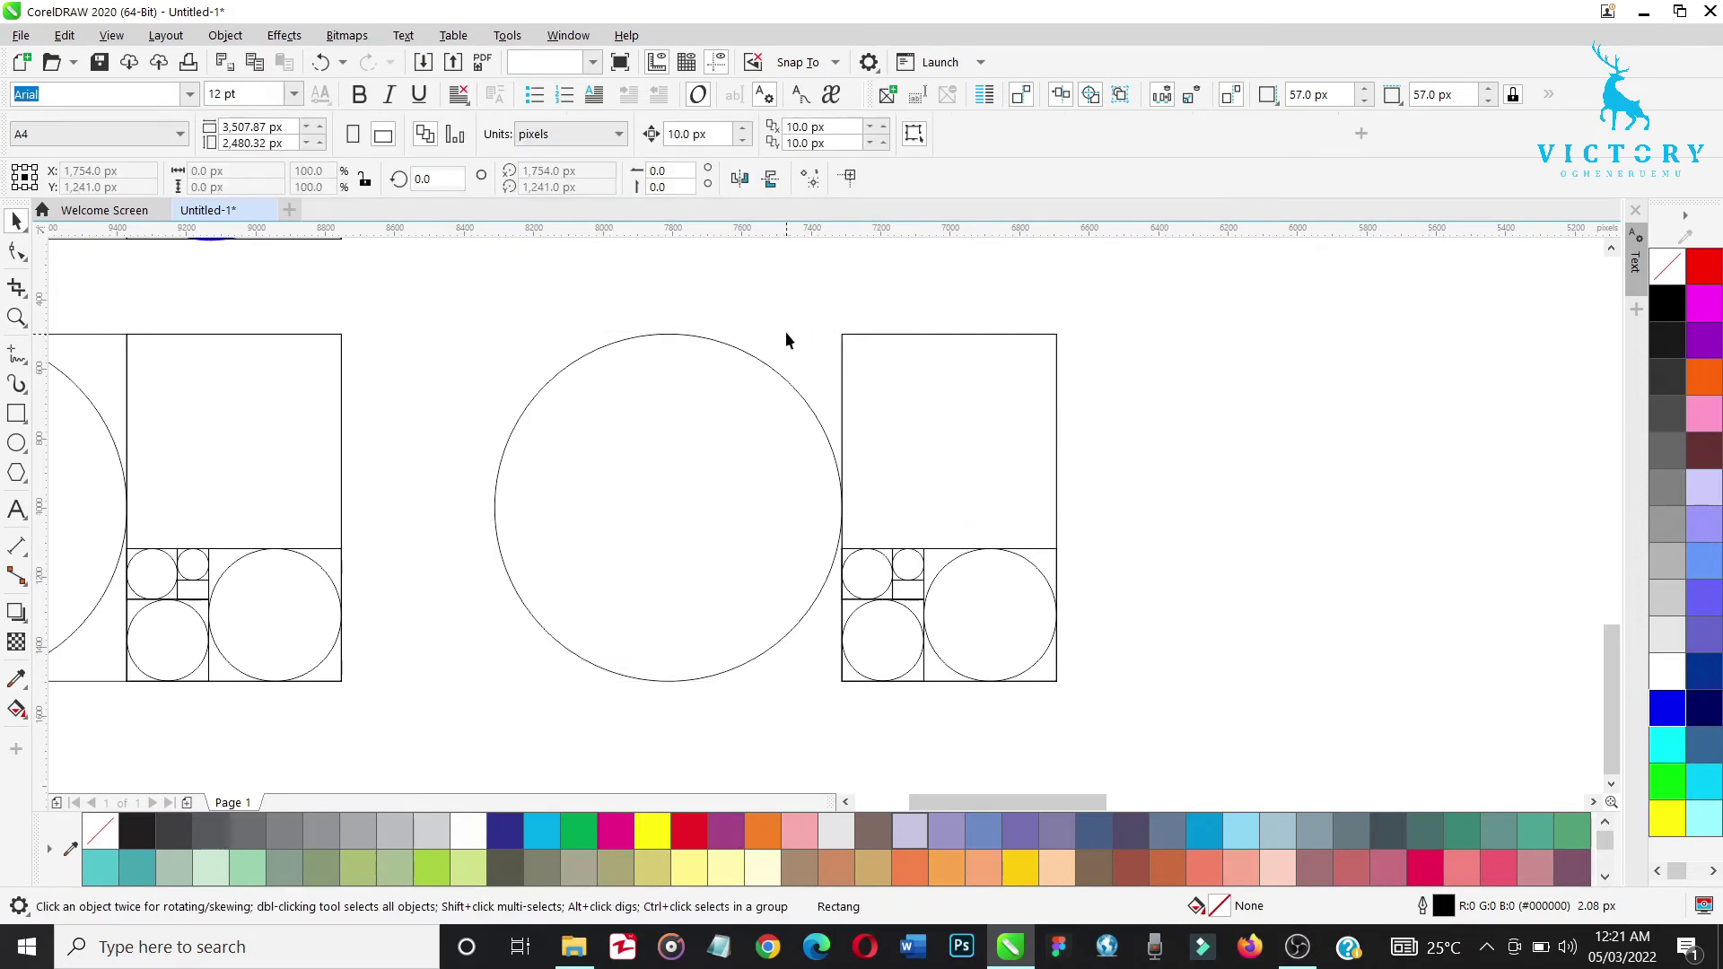
click(882, 334)
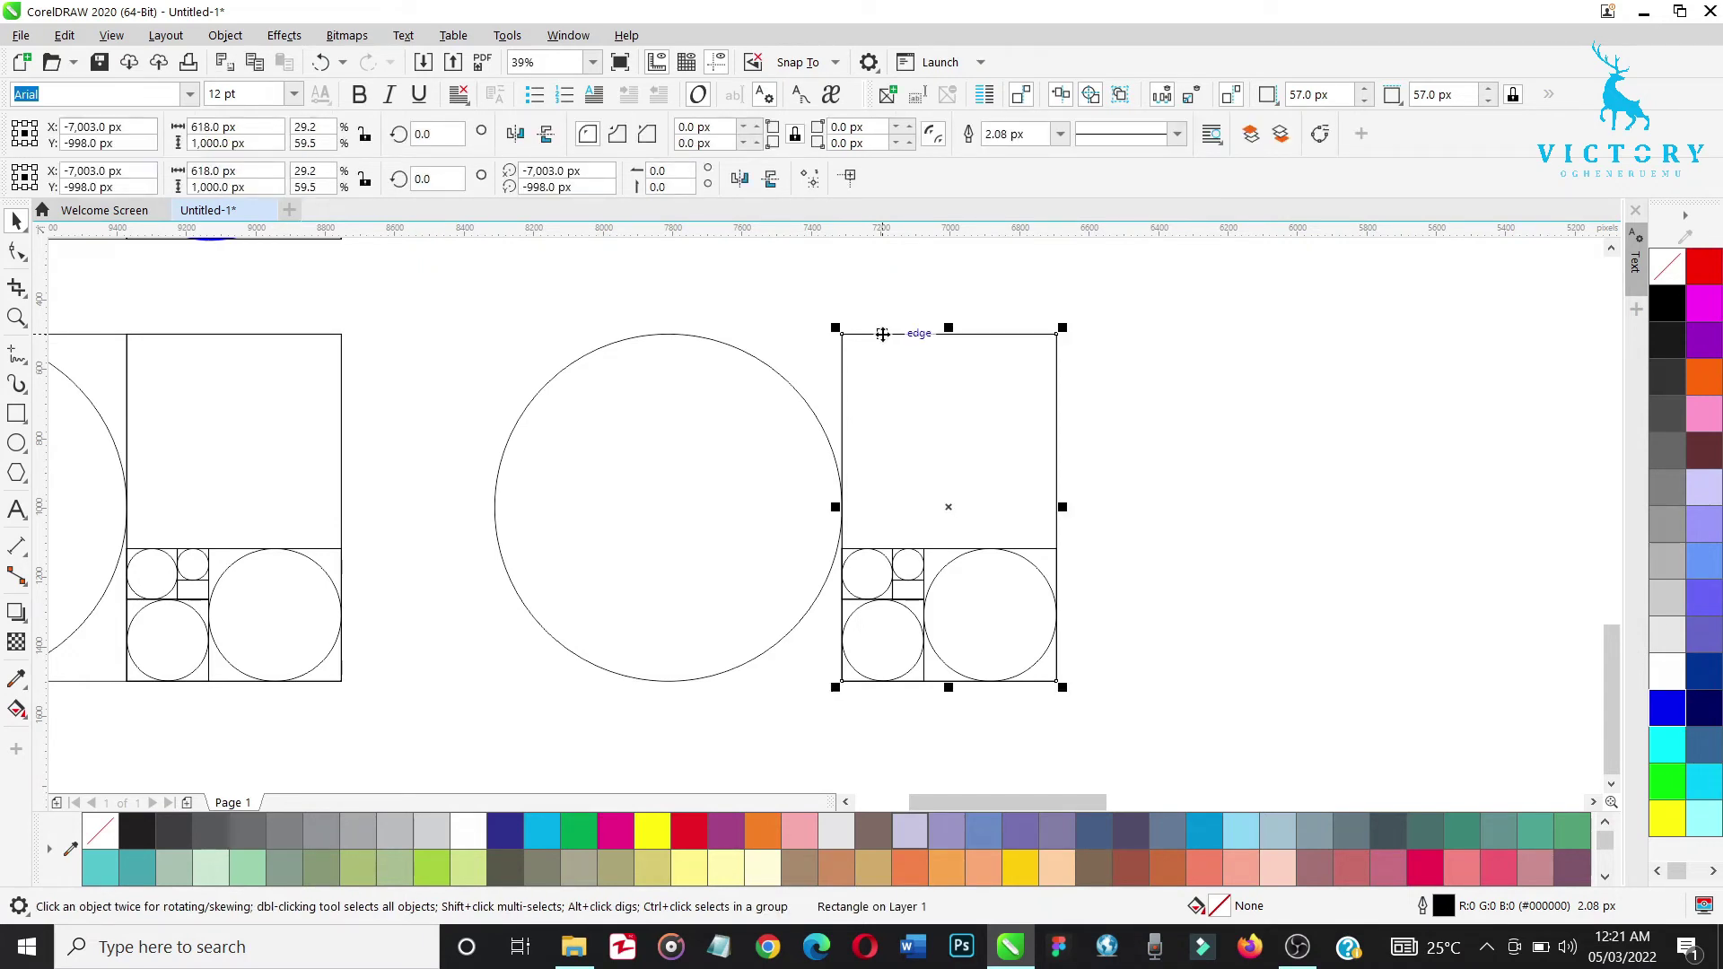
key(ctrl+z)
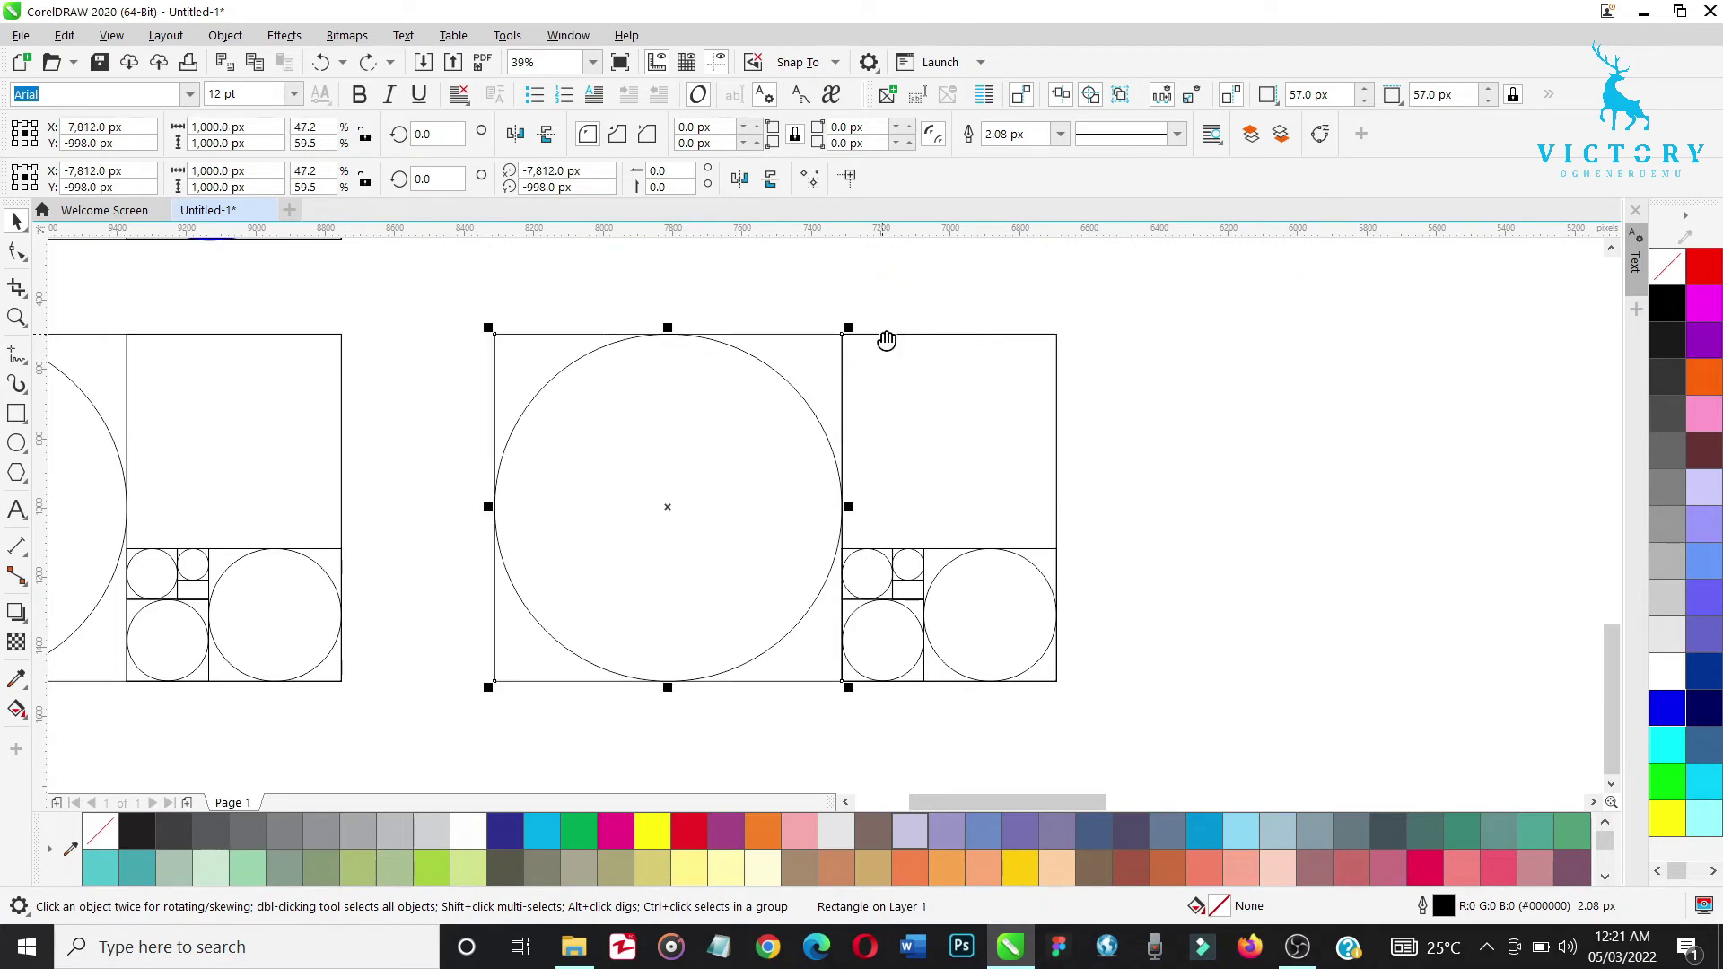
Delete the entire duplicate of the circle-filled golden rectangle
key(h)
drag(678, 486, 942, 488)
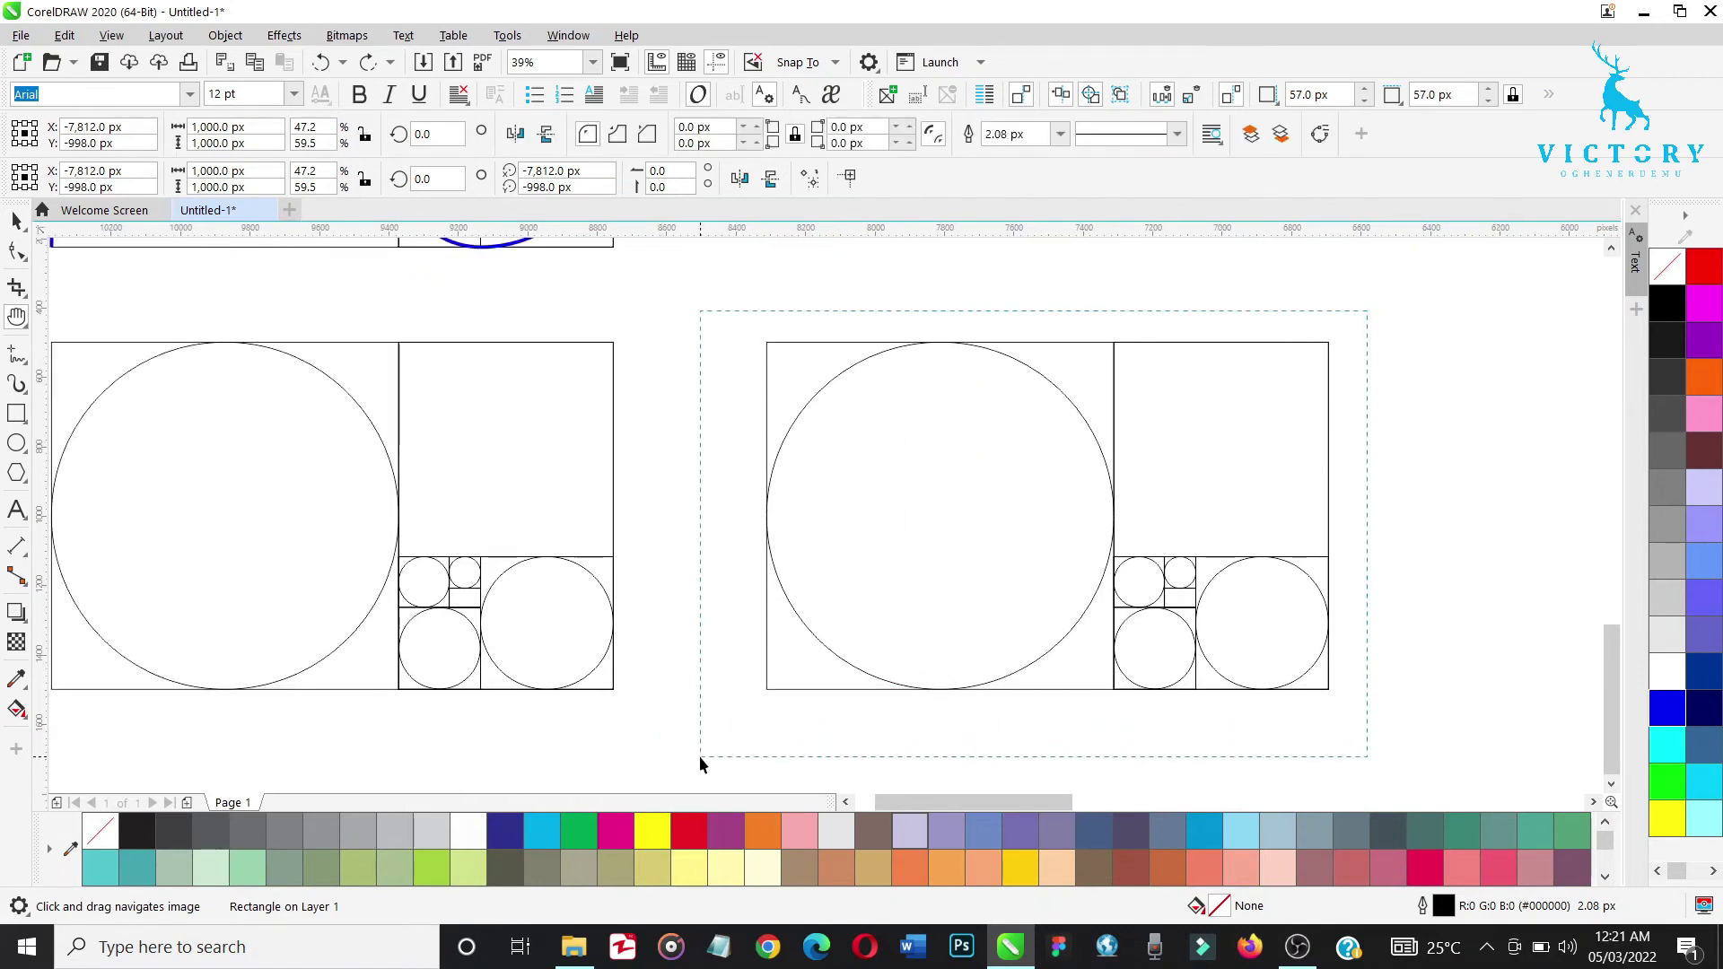
key(space)
key(ctrl+a)
key(Delete)
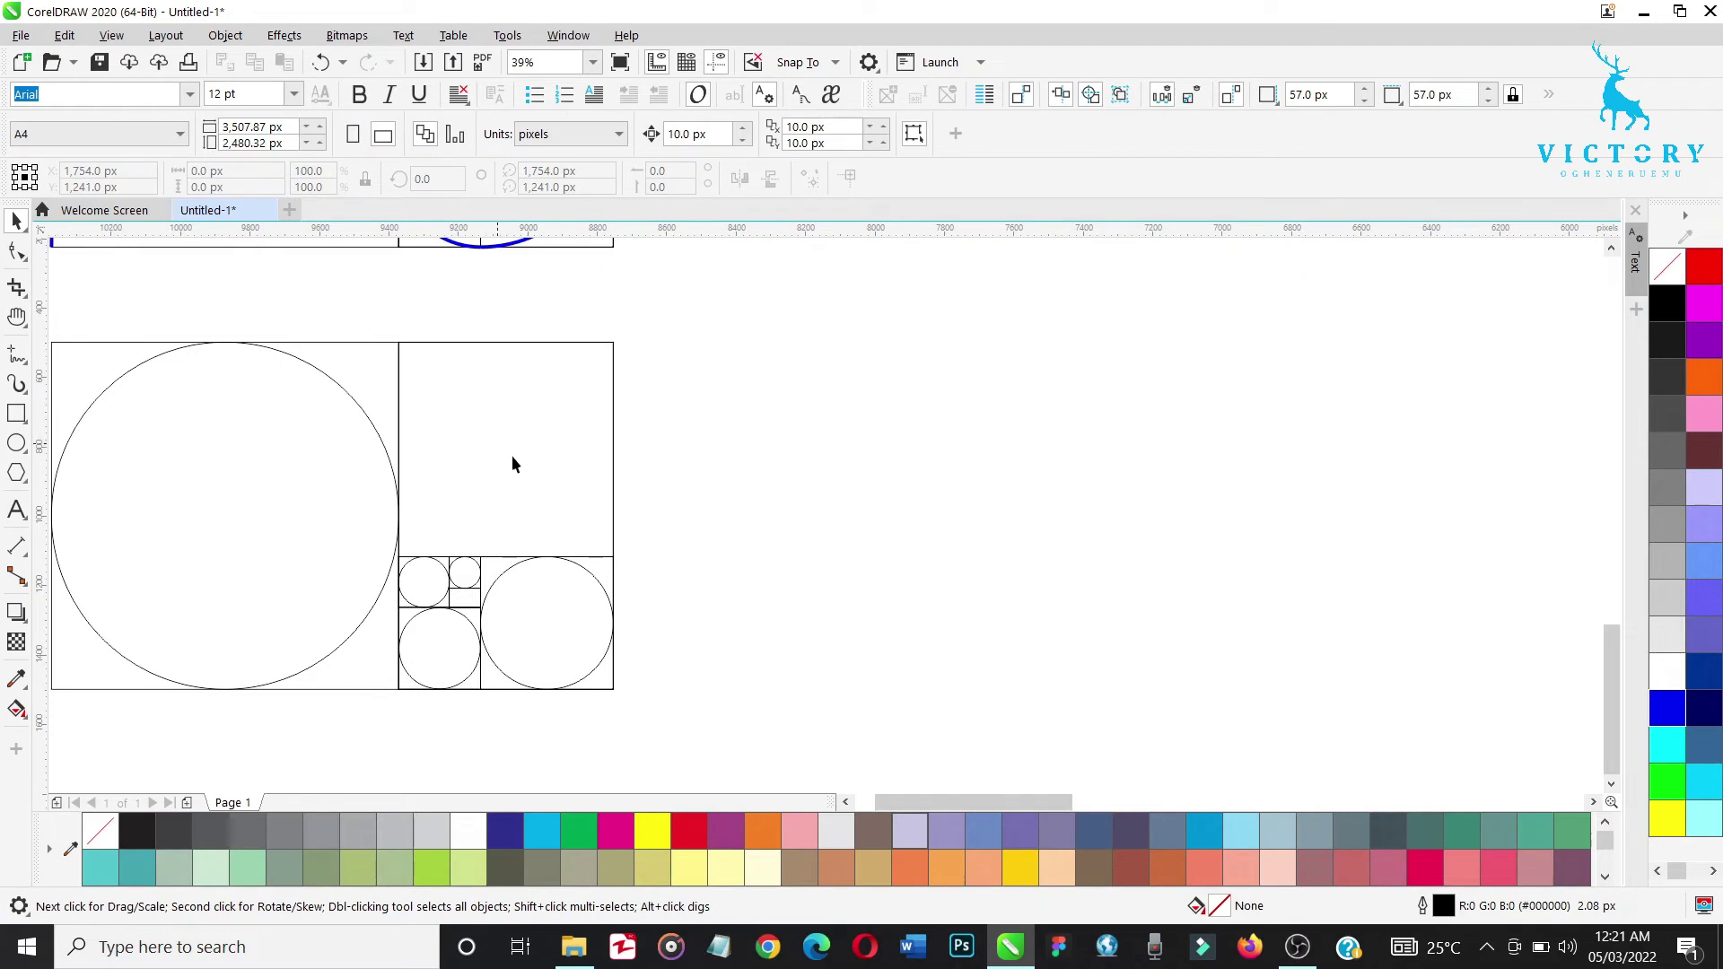
Copy the 1000 px circle to the centre of the empty second-largest square and scale it to 618 px from its centre
click(309, 511)
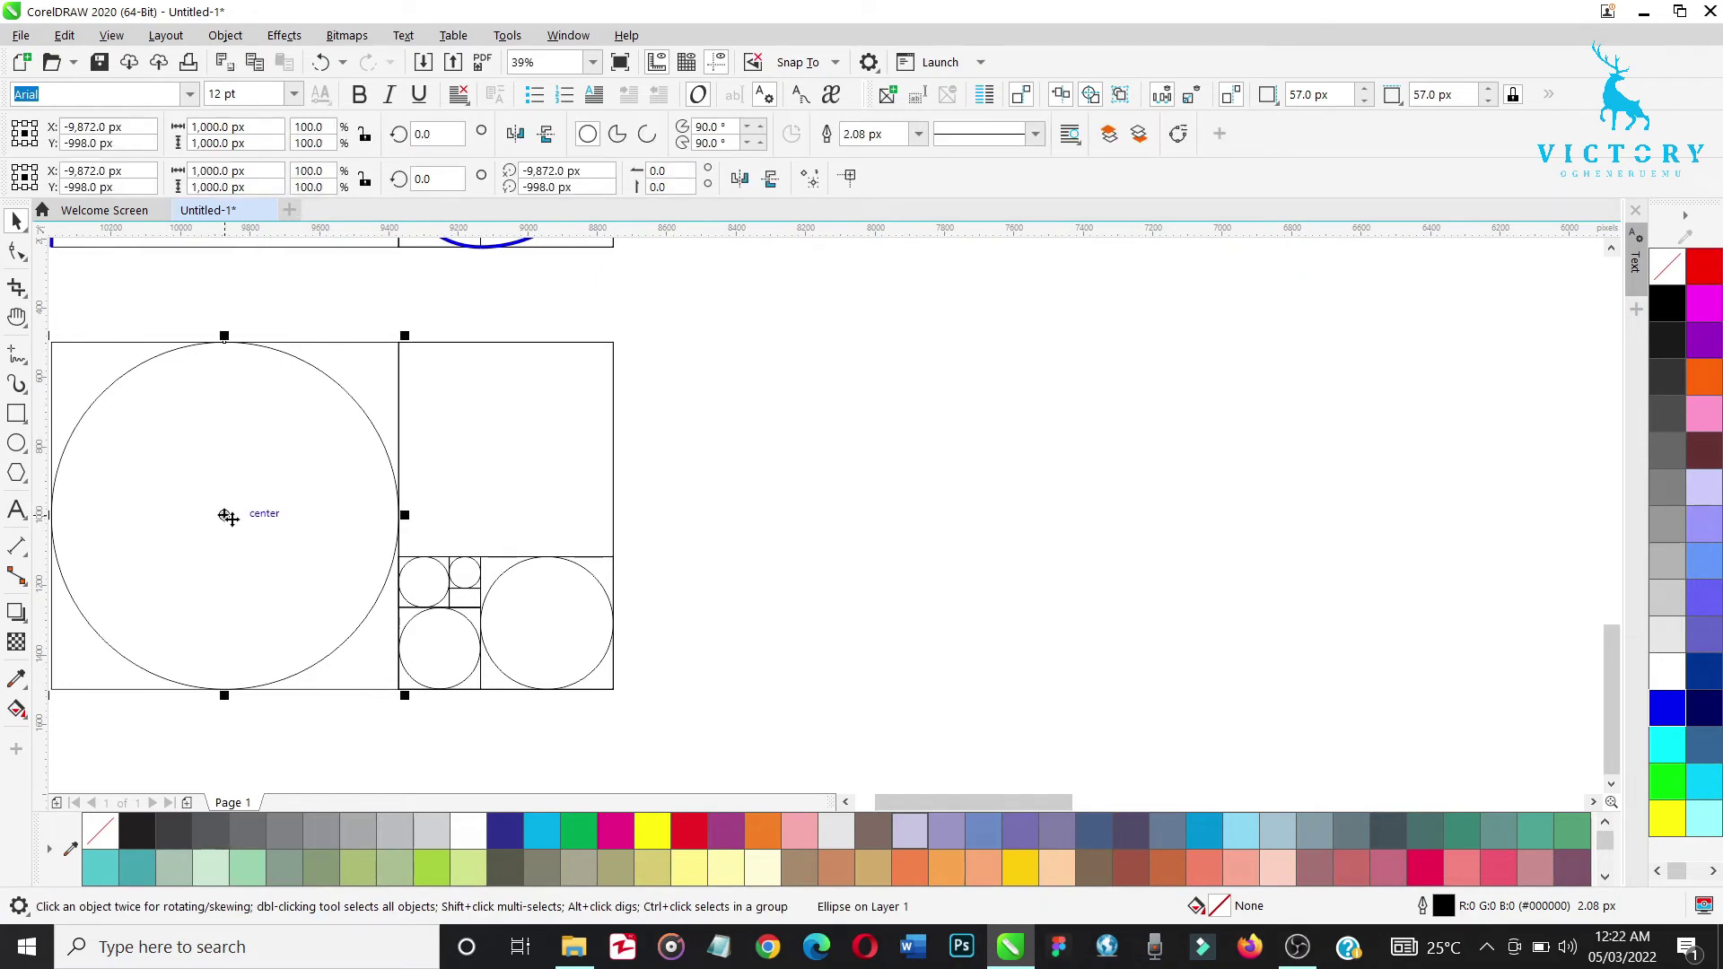
drag(226, 516, 505, 449)
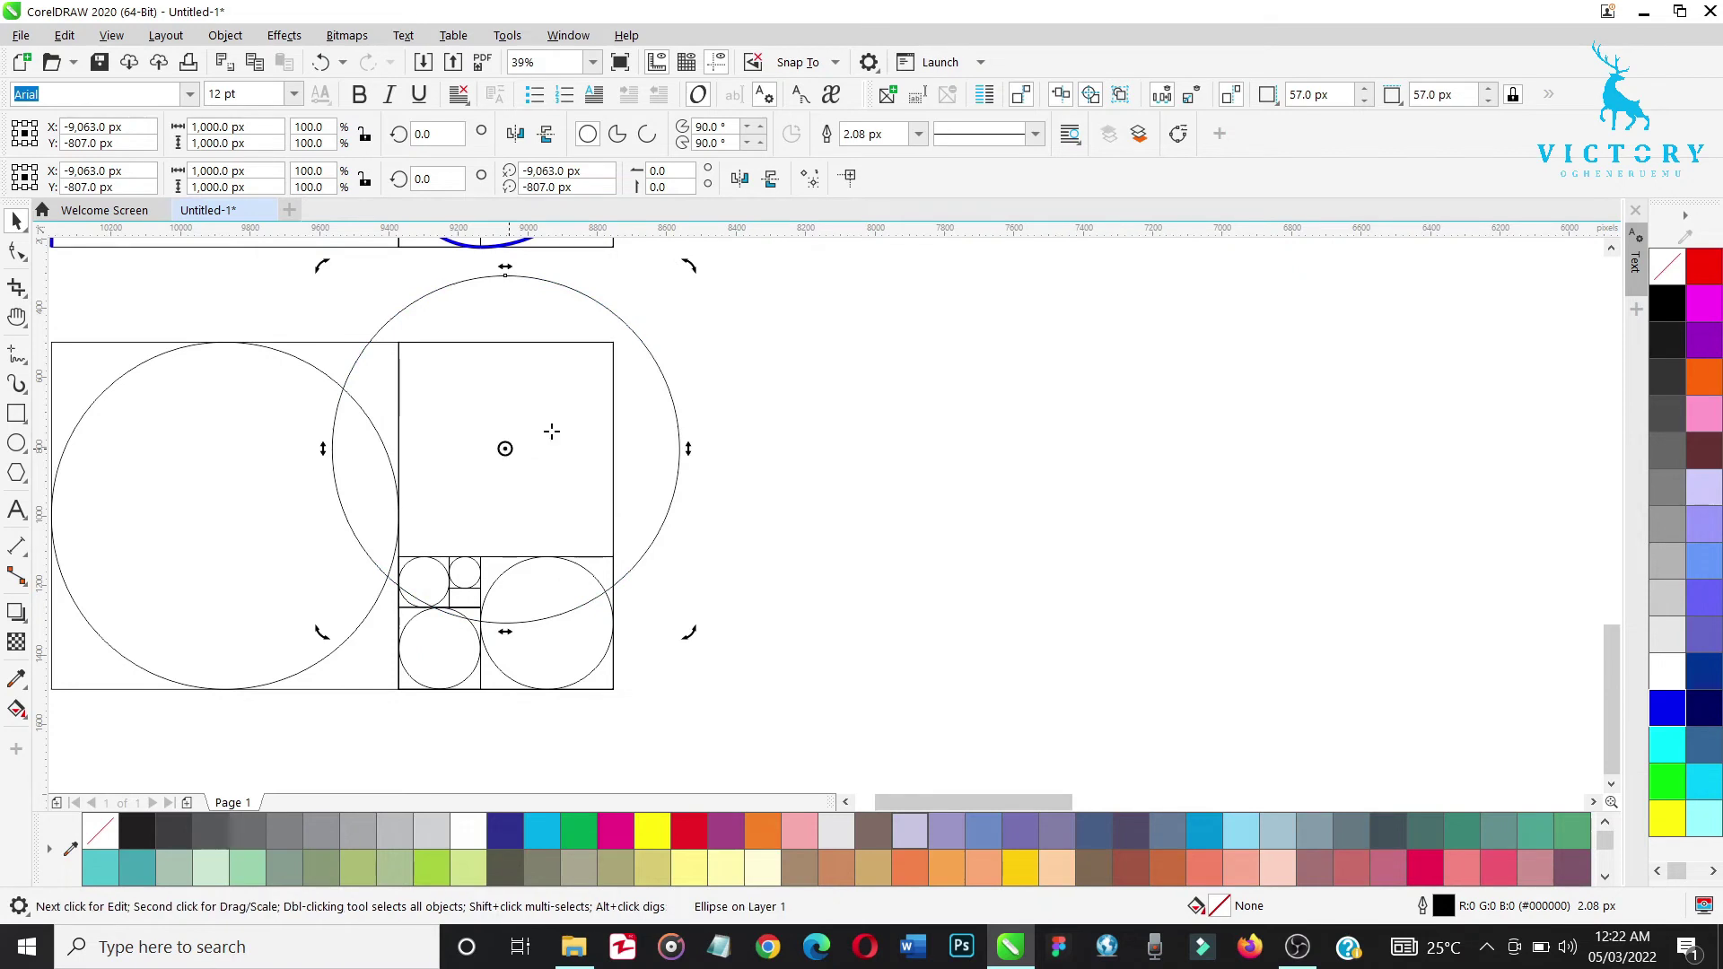
click(508, 450)
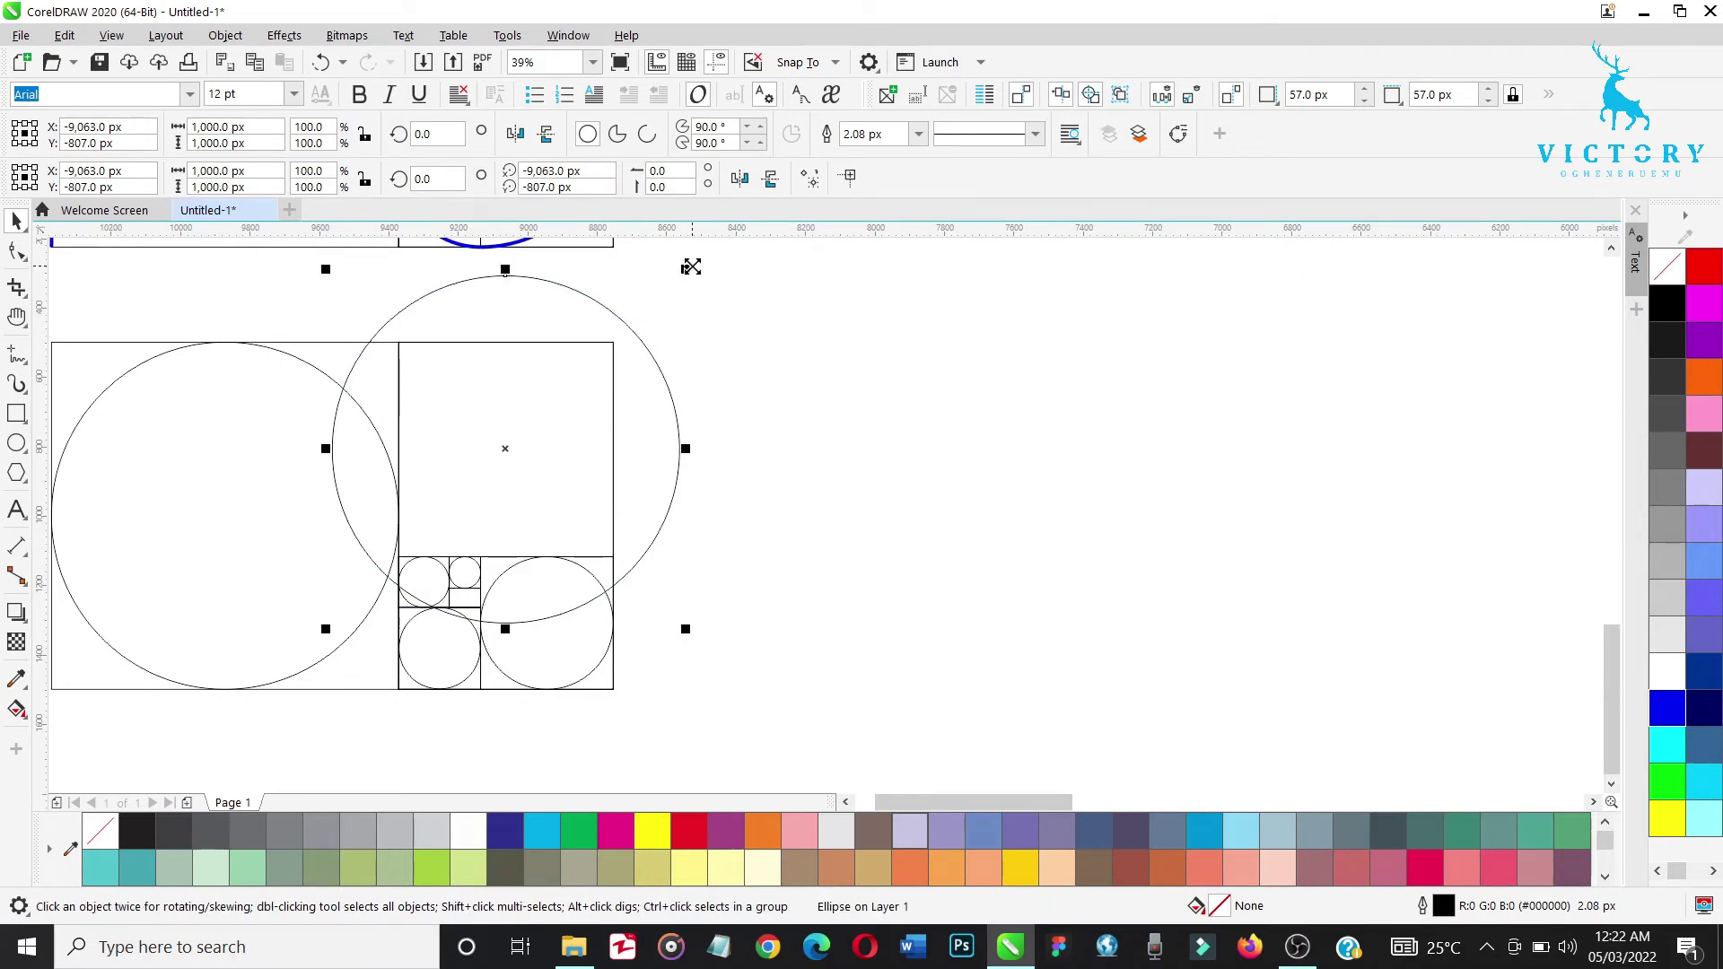
drag(691, 267, 624, 323)
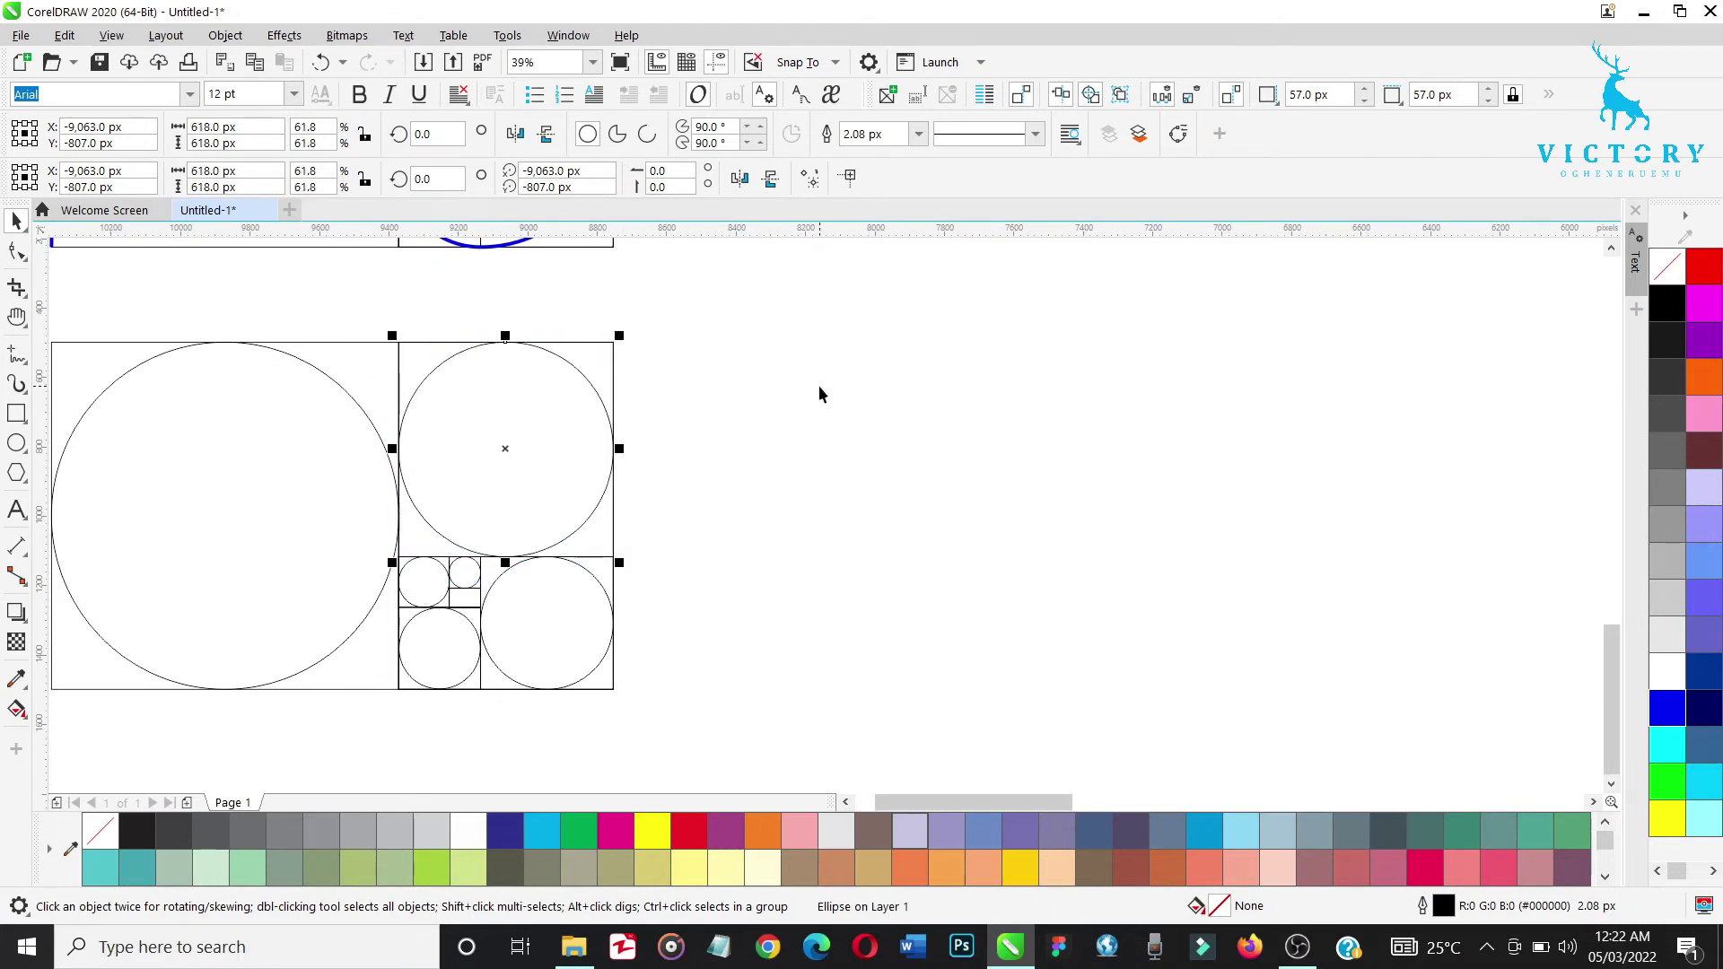
key(h)
drag(821, 388, 1014, 387)
key(space)
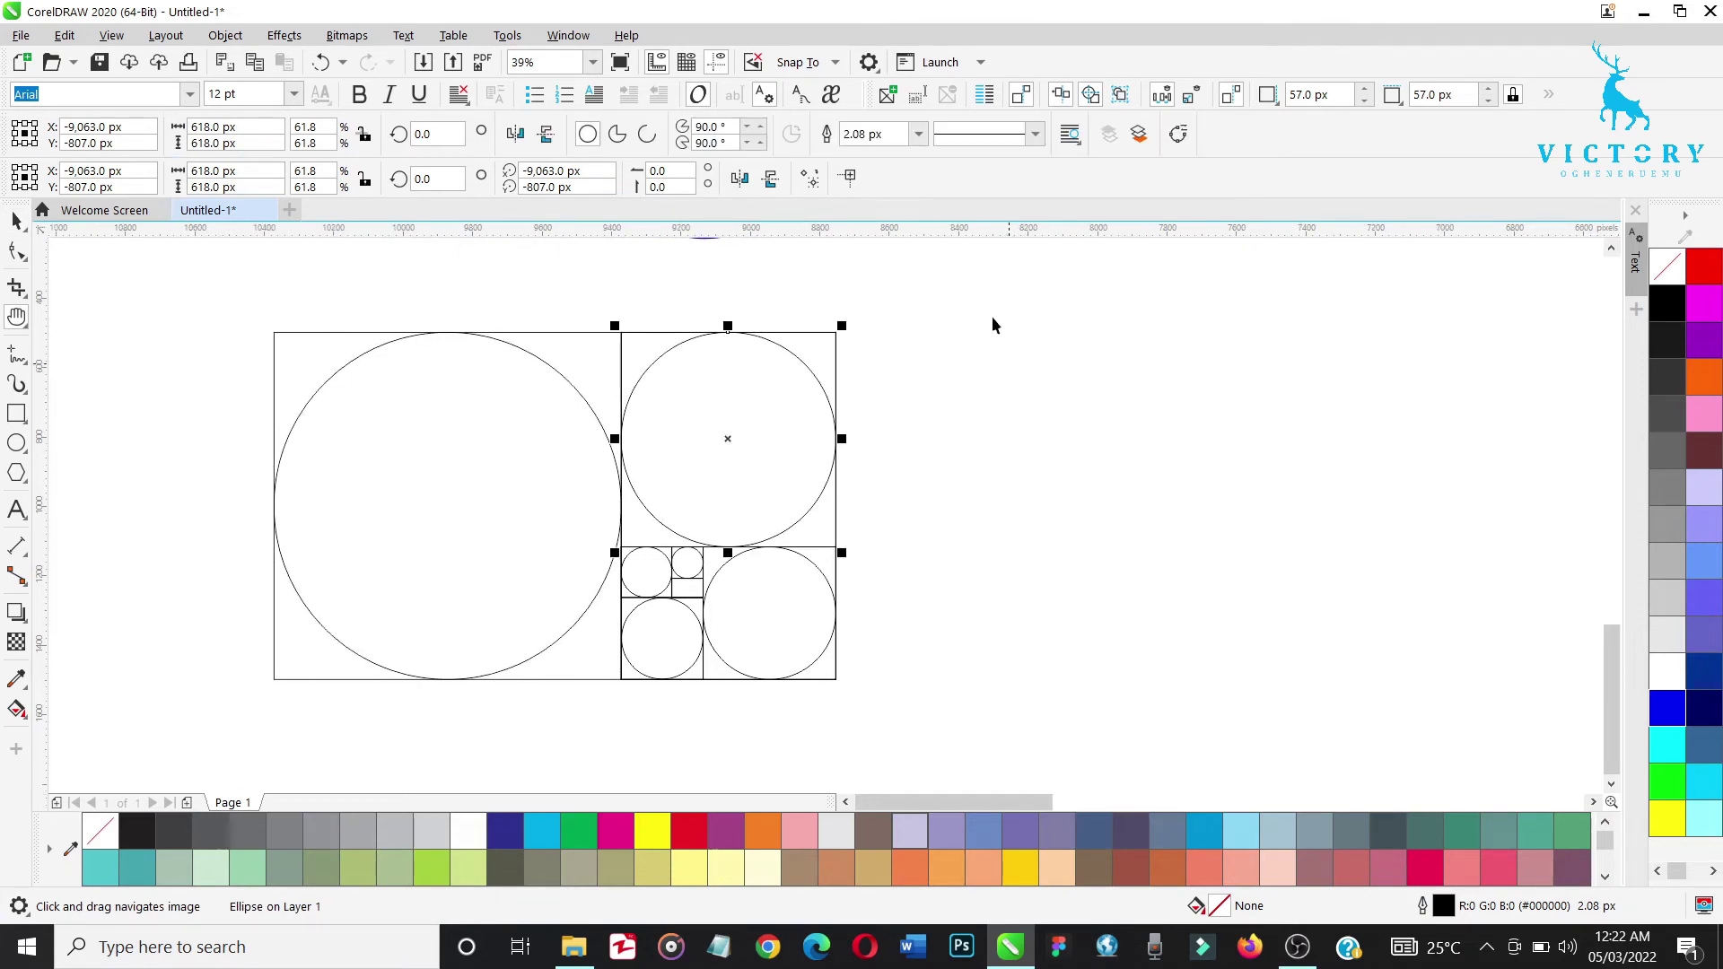
Duplicate the whole circle-filled golden rectangle and place the copy to the right of the original
drag(971, 281, 218, 727)
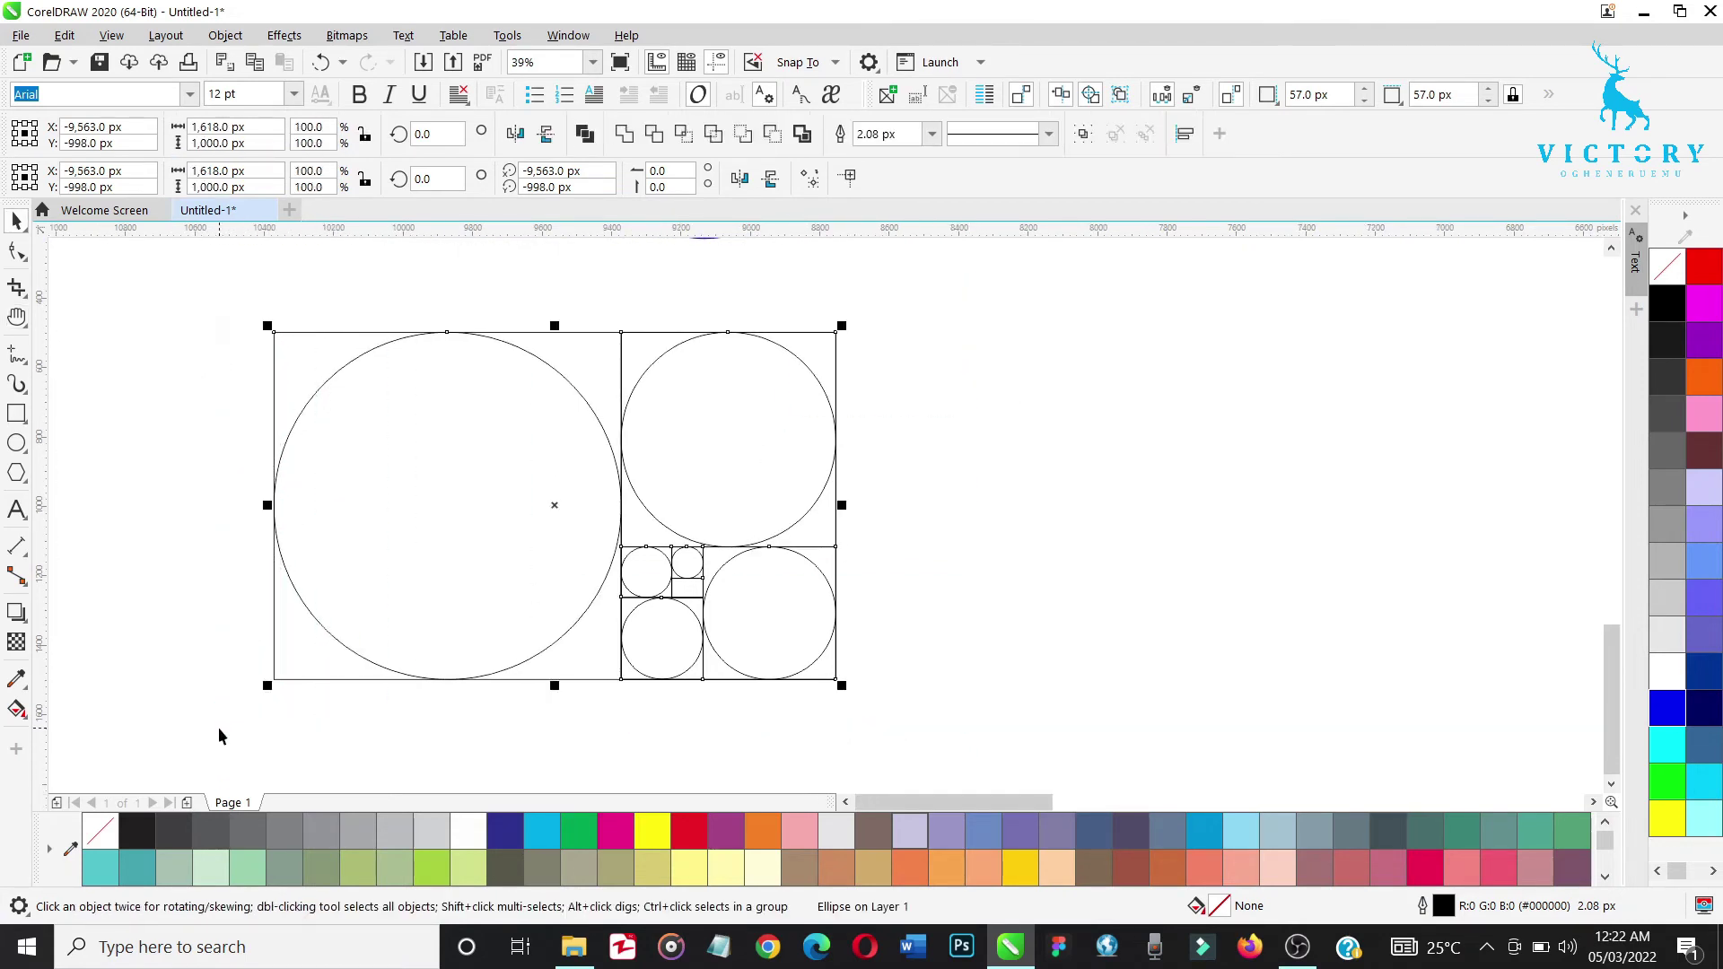
key(ctrl+d)
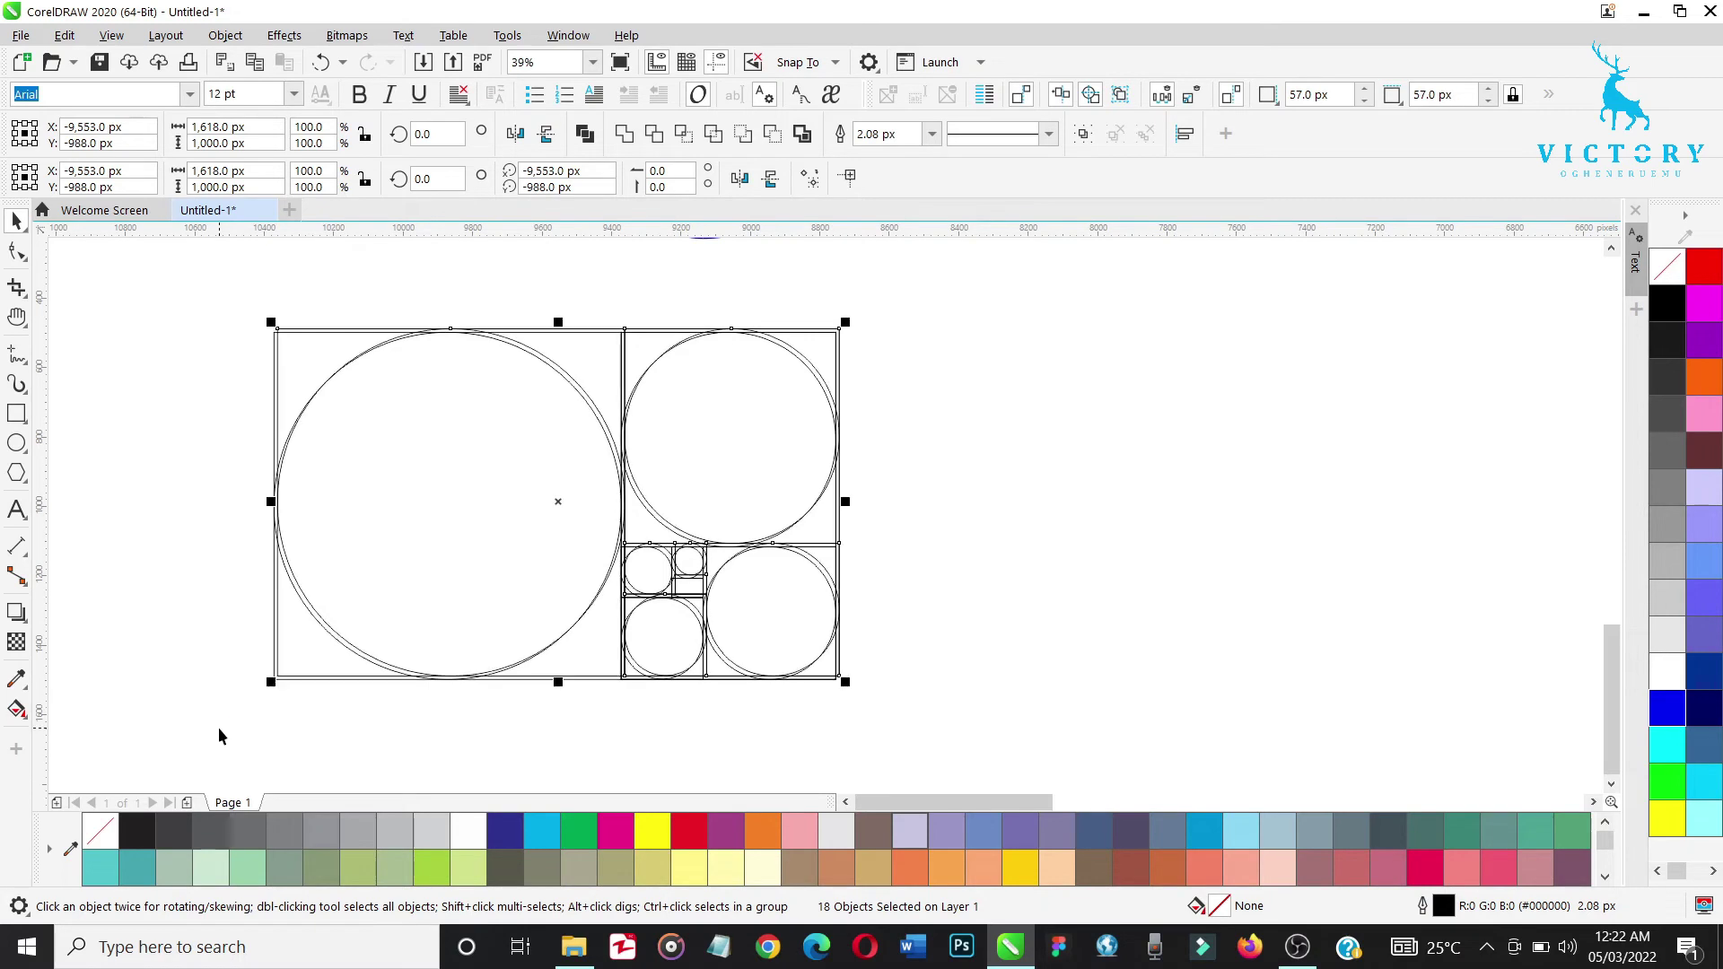
drag(562, 501, 741, 468)
key(h)
key(space)
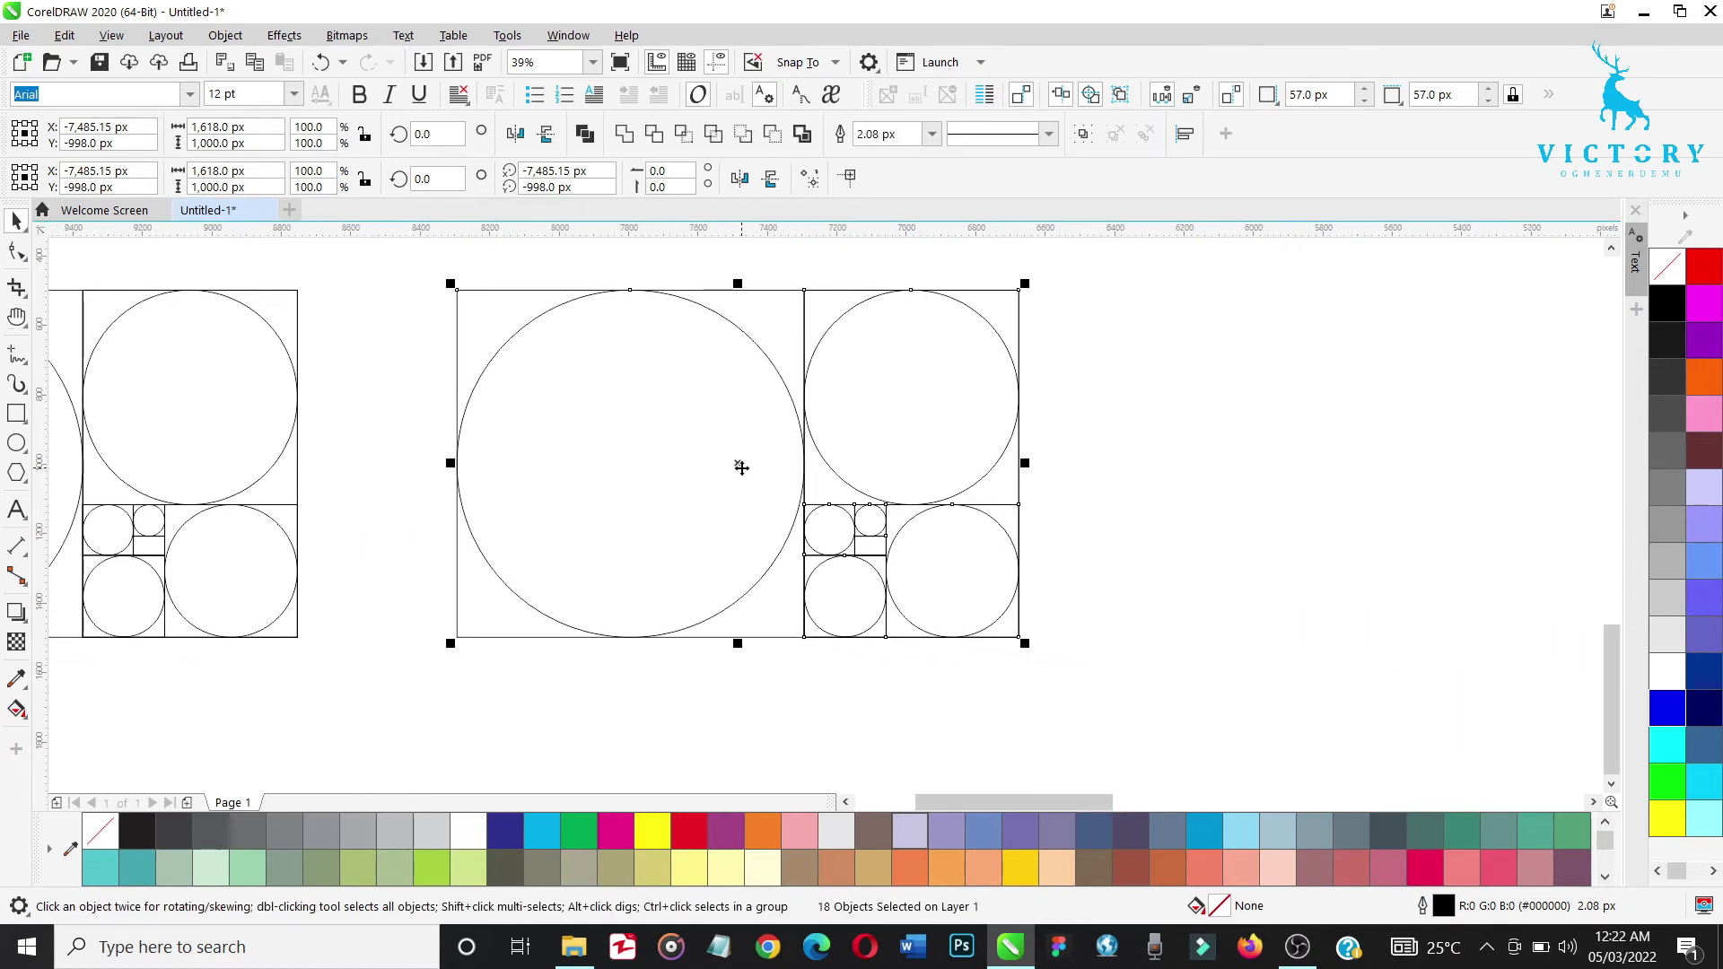
click(1226, 490)
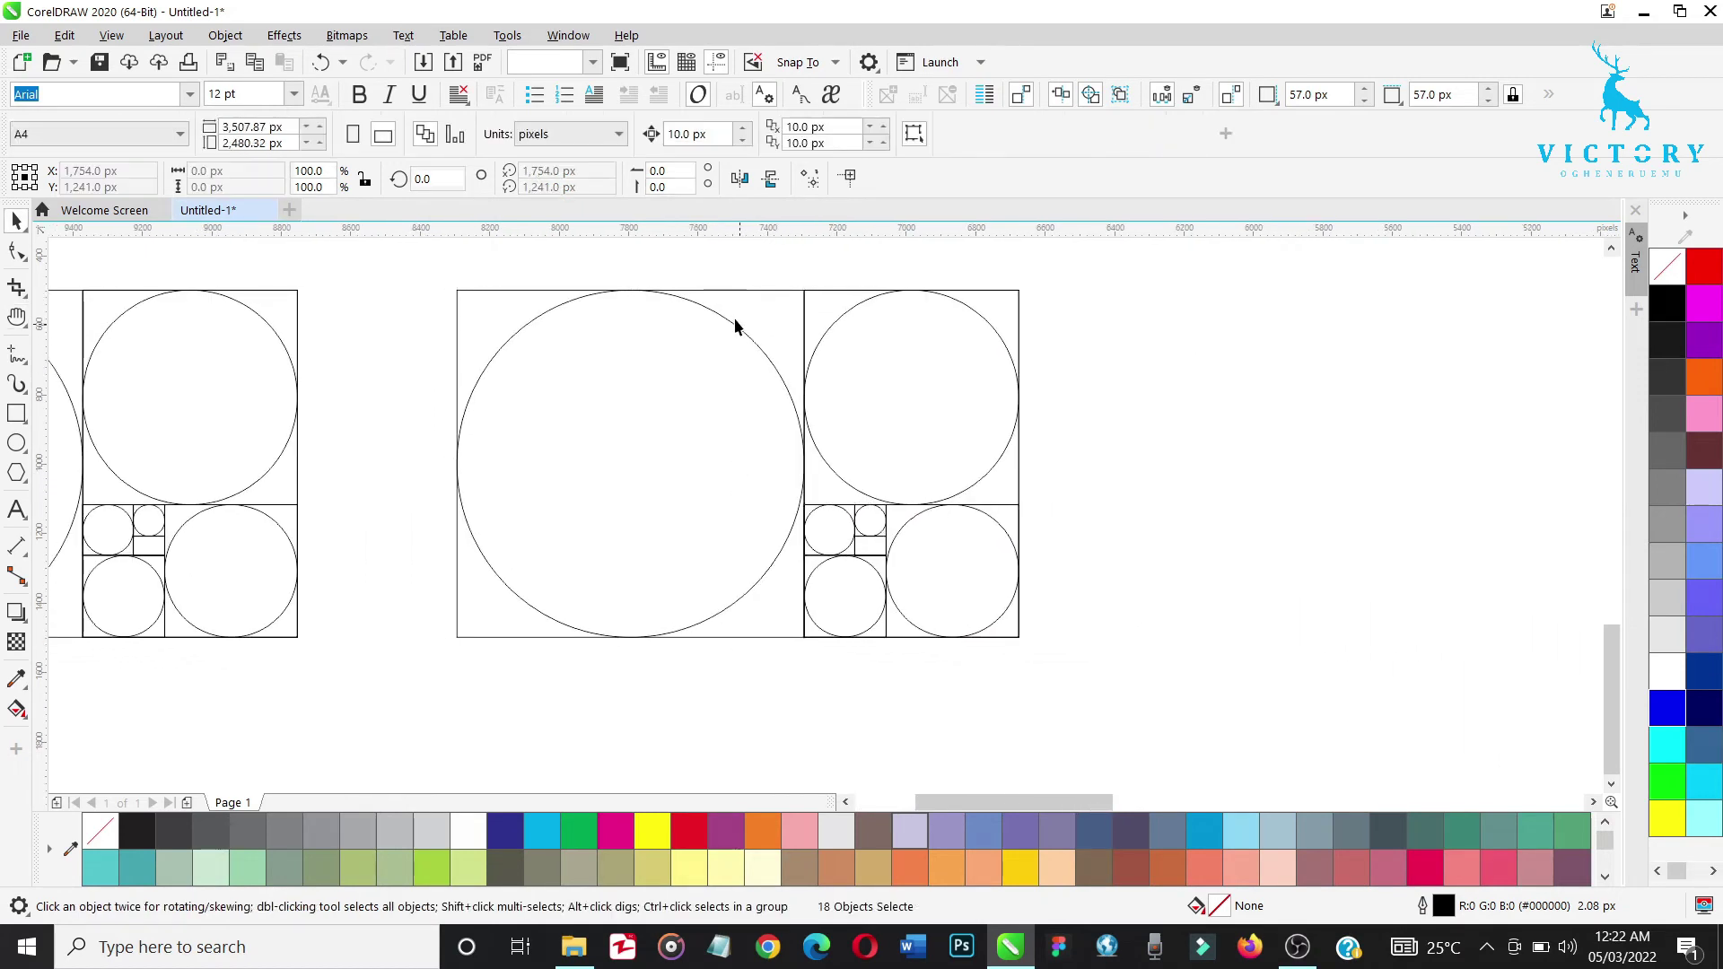
Delete the squares and rectangles framing the three largest circles in the duplicate
click(734, 289)
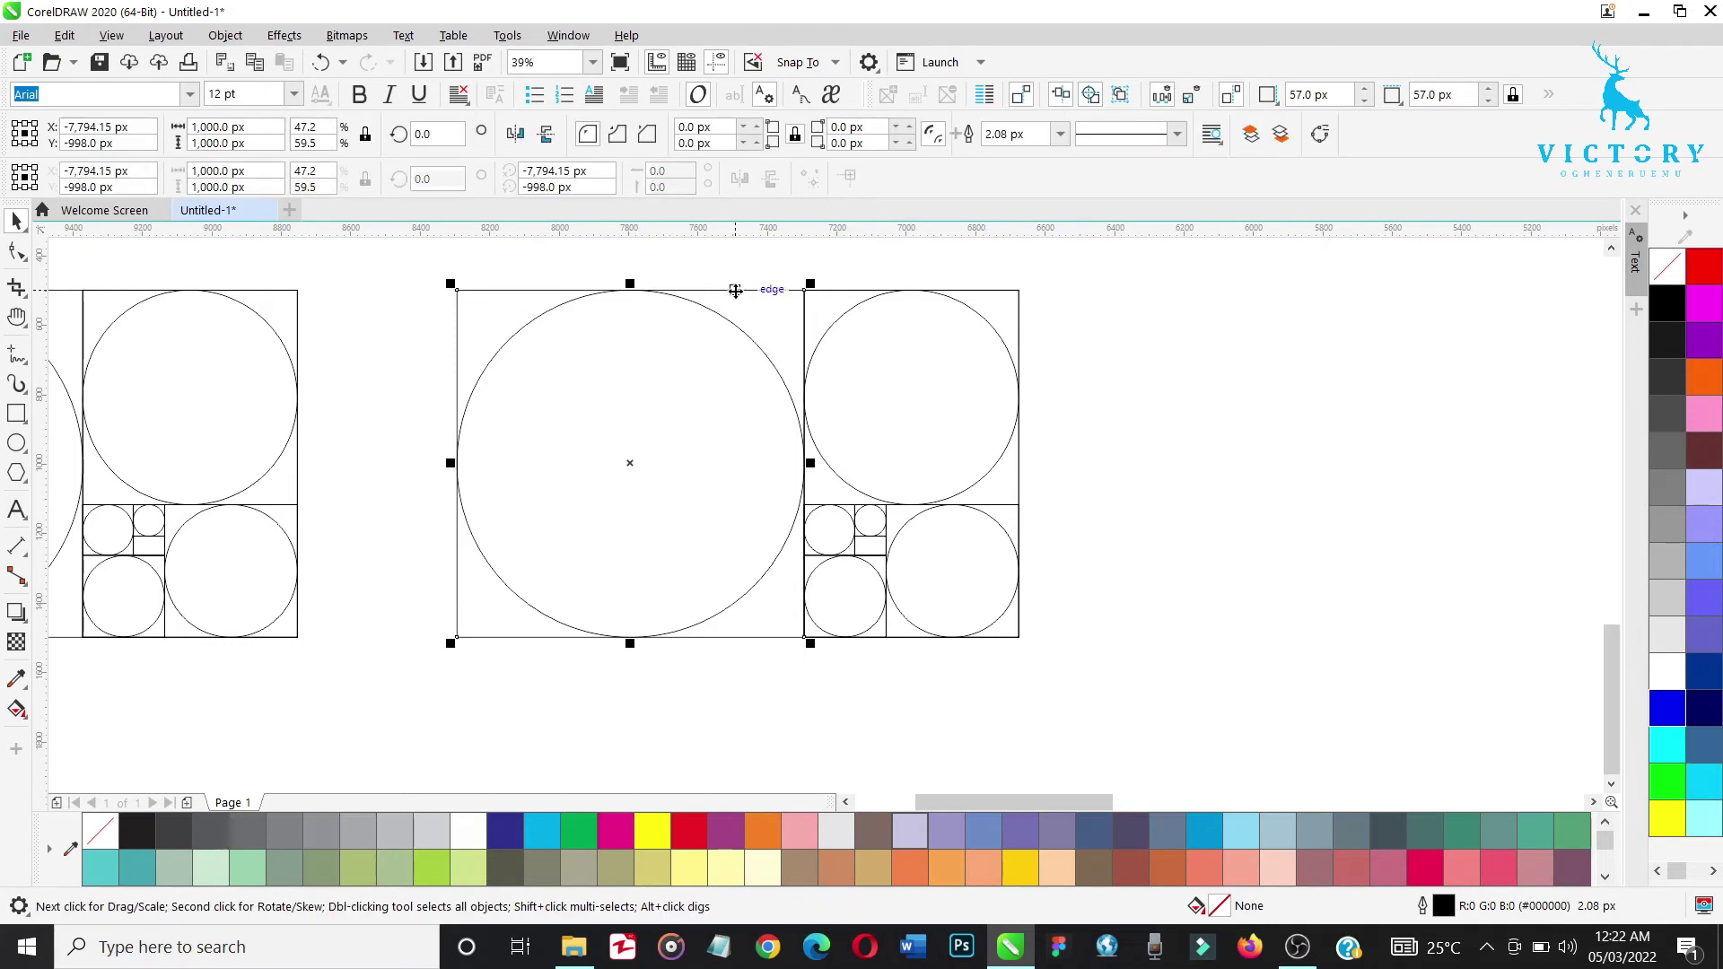
key(Delete)
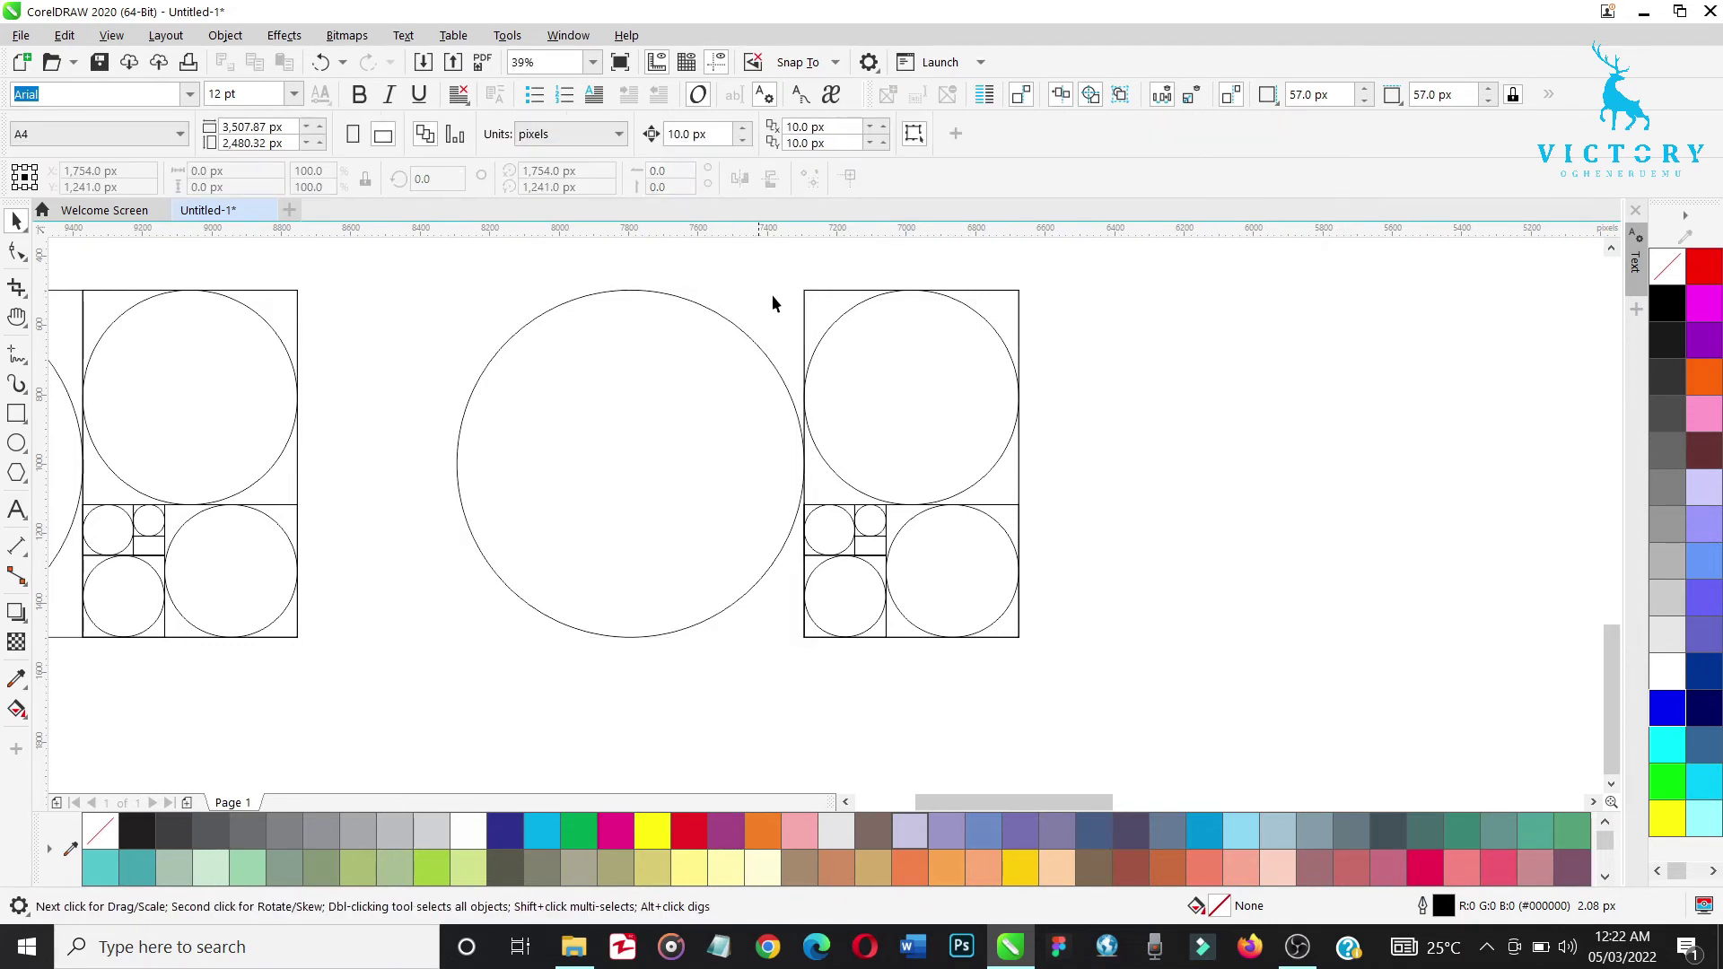
click(806, 291)
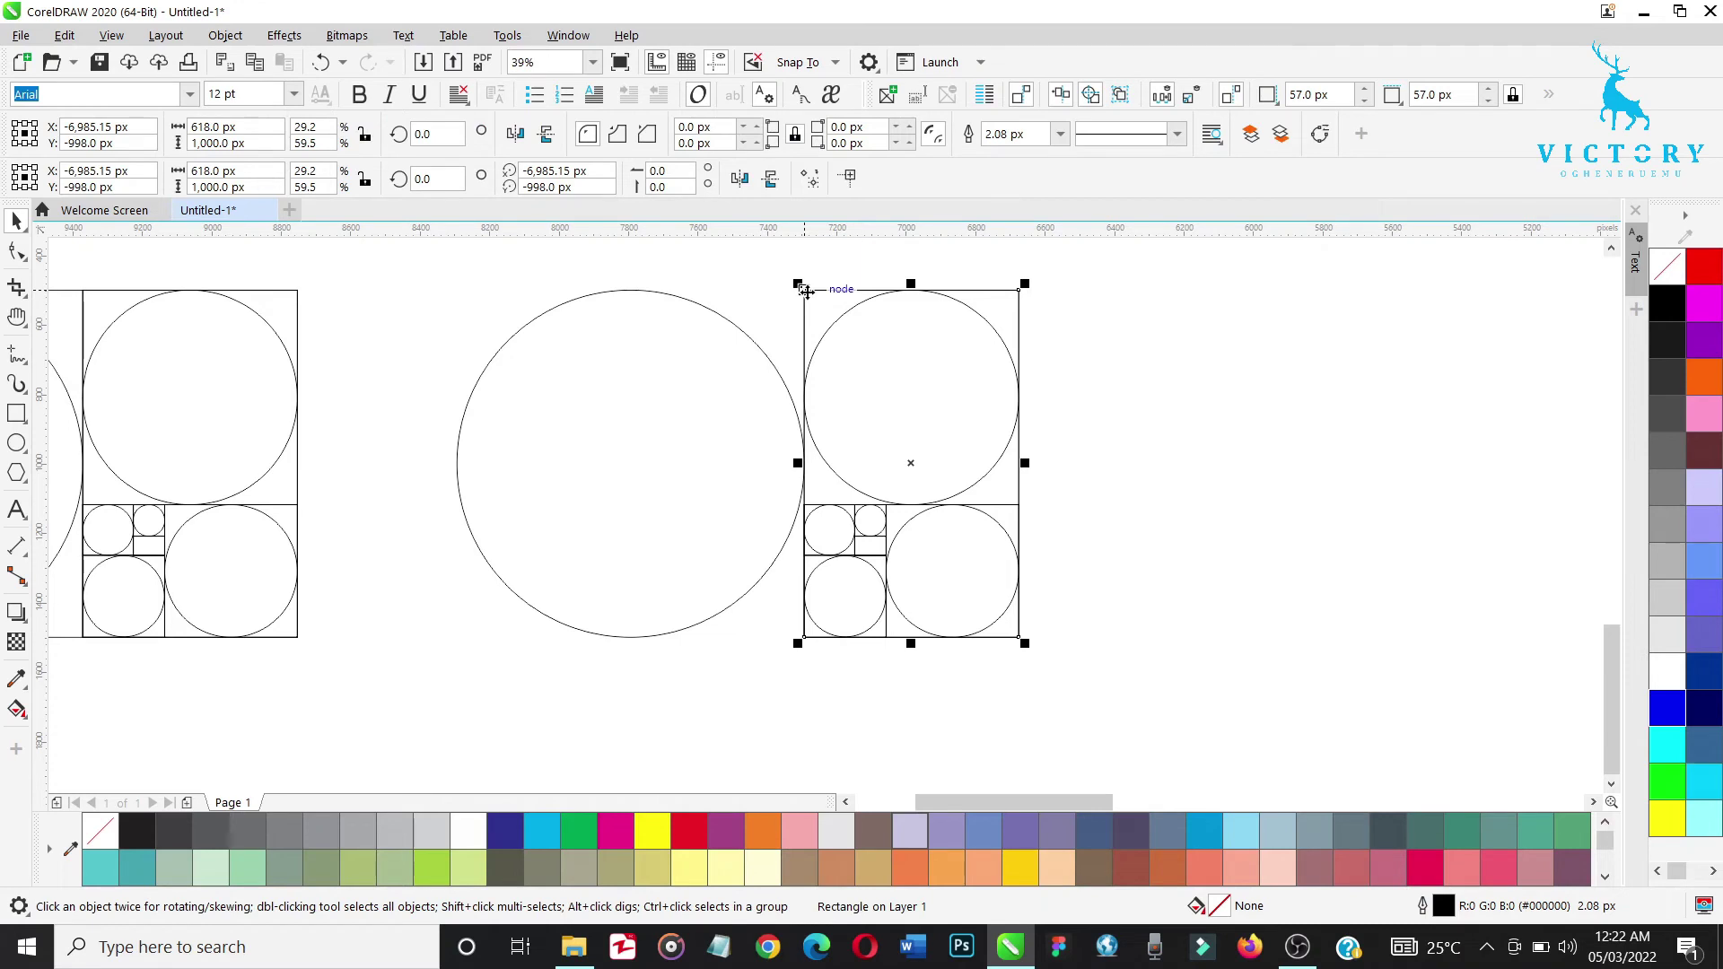
alt+click(806, 291)
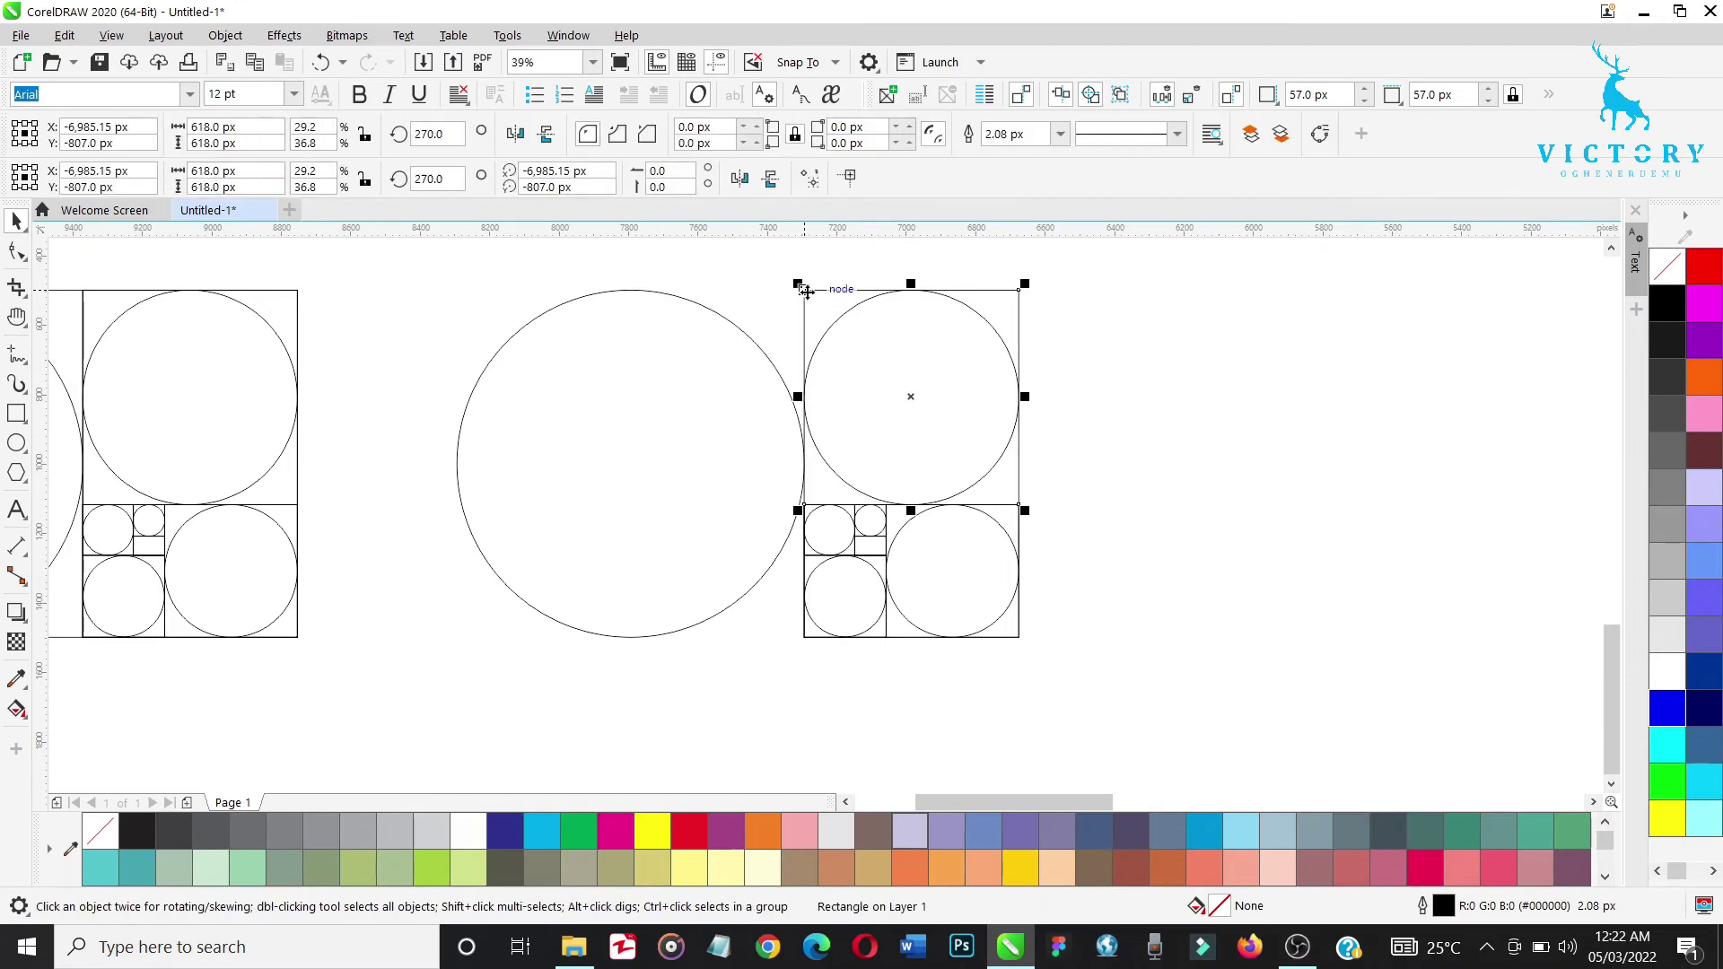
key(Delete)
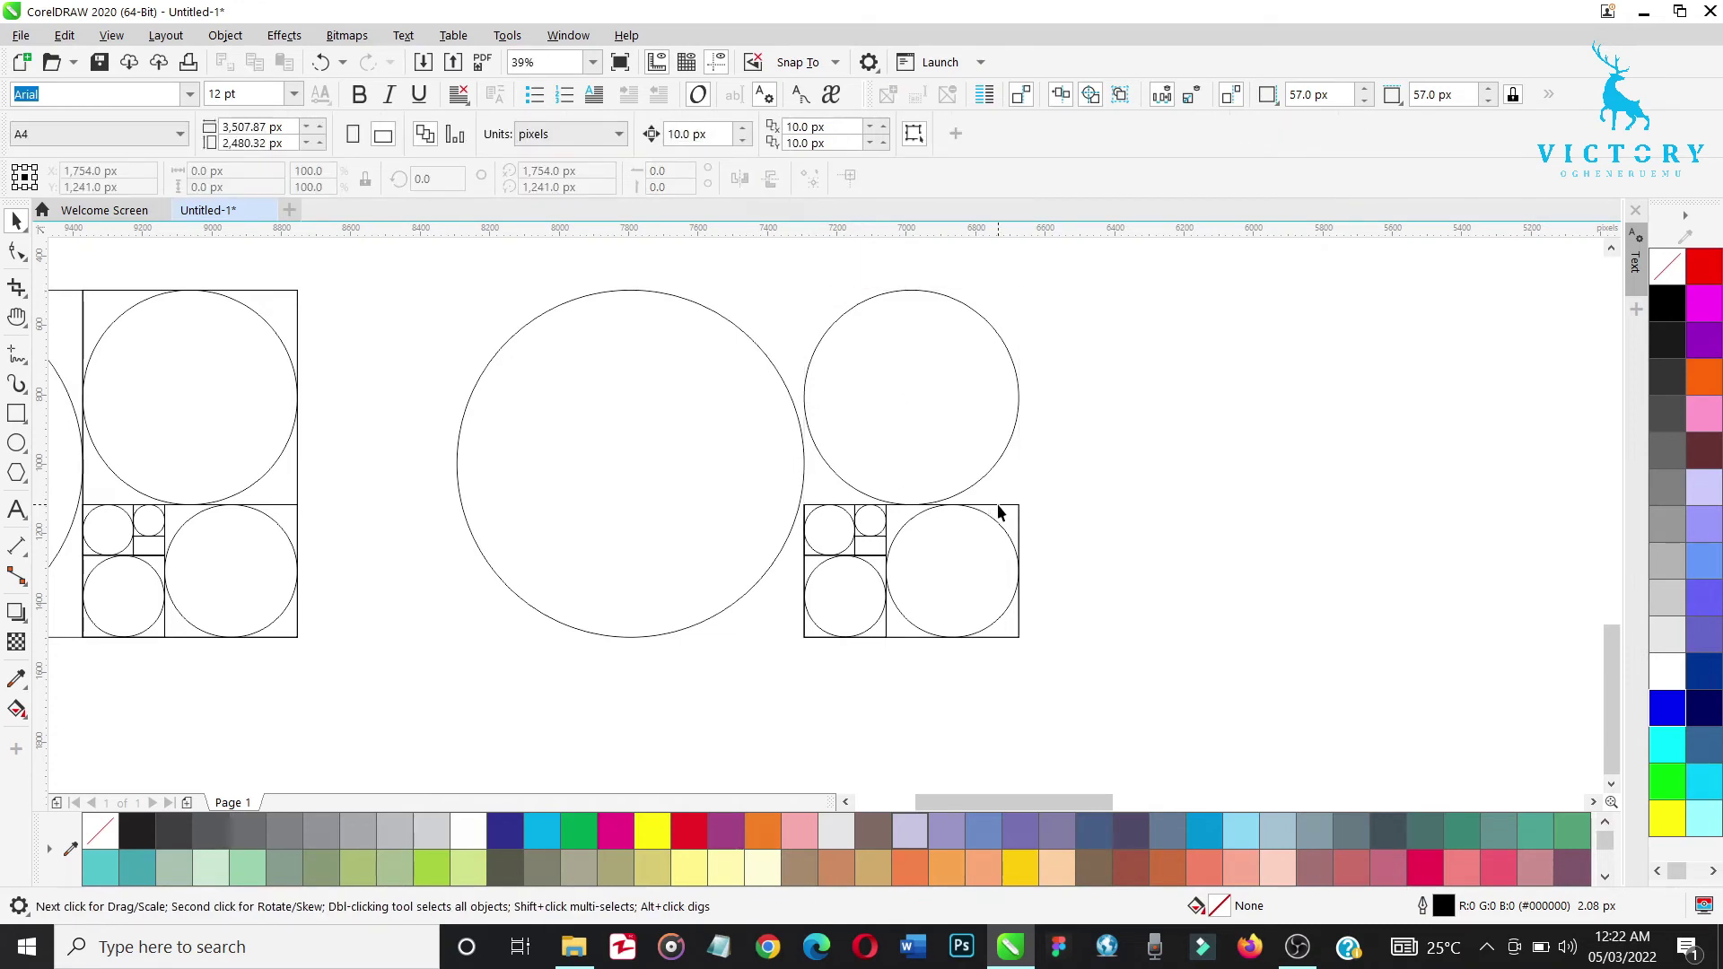
click(999, 512)
click(999, 512)
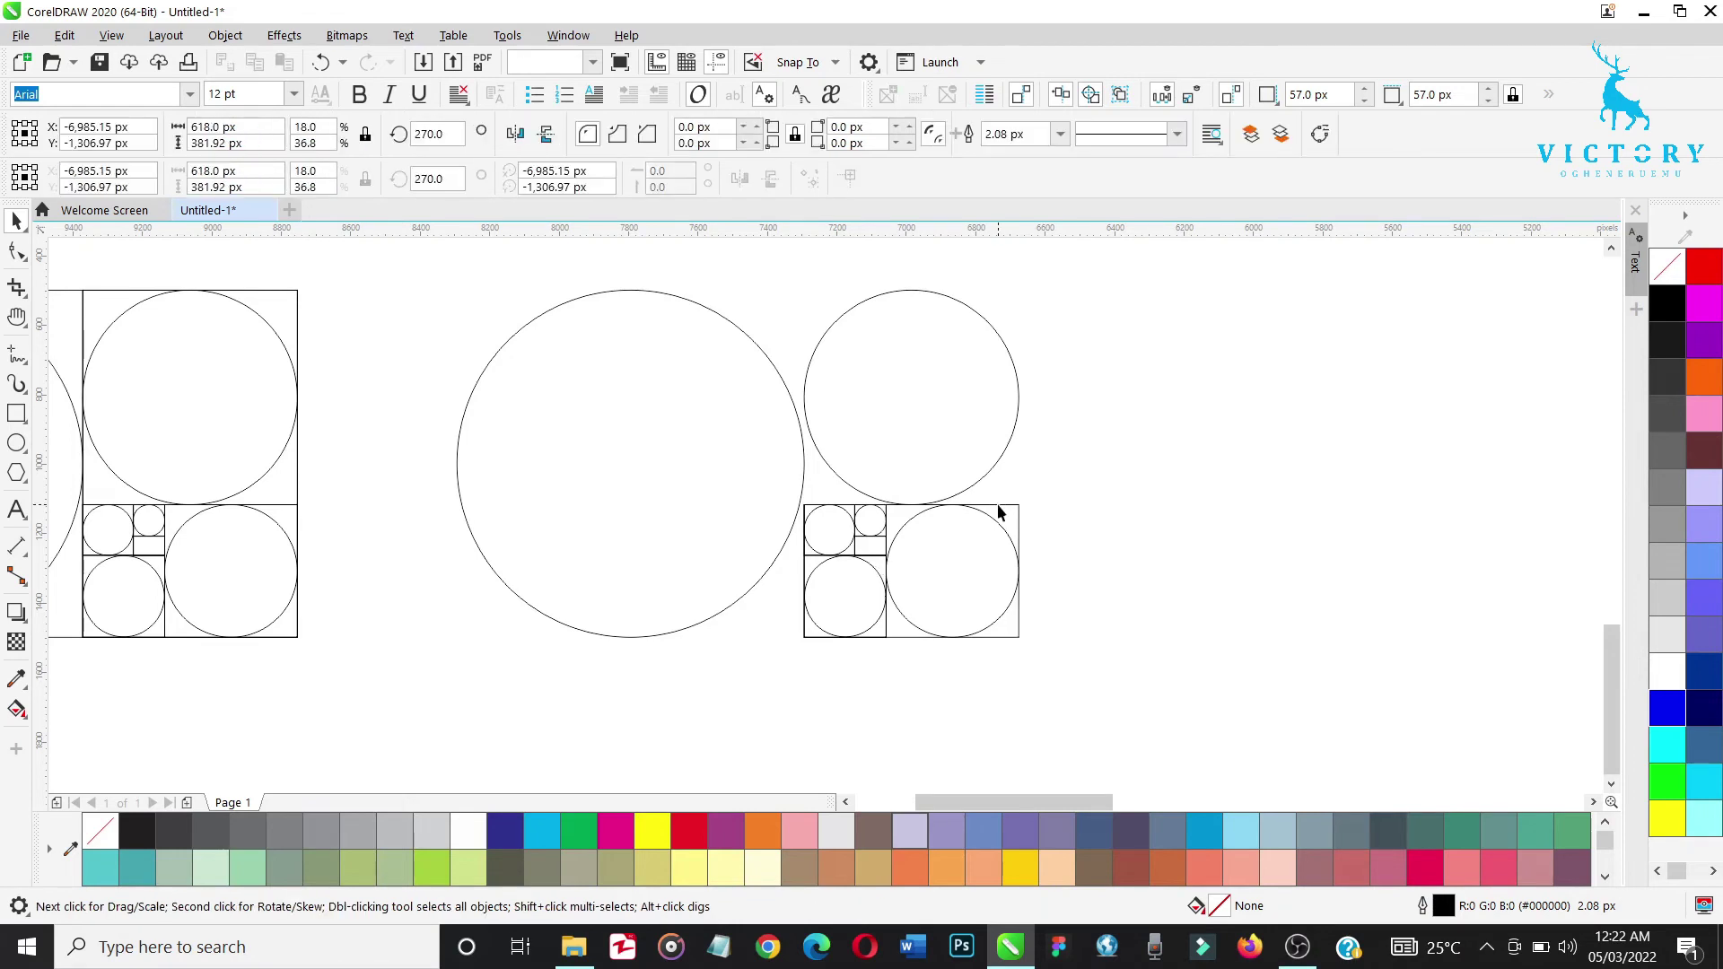
key(Delete)
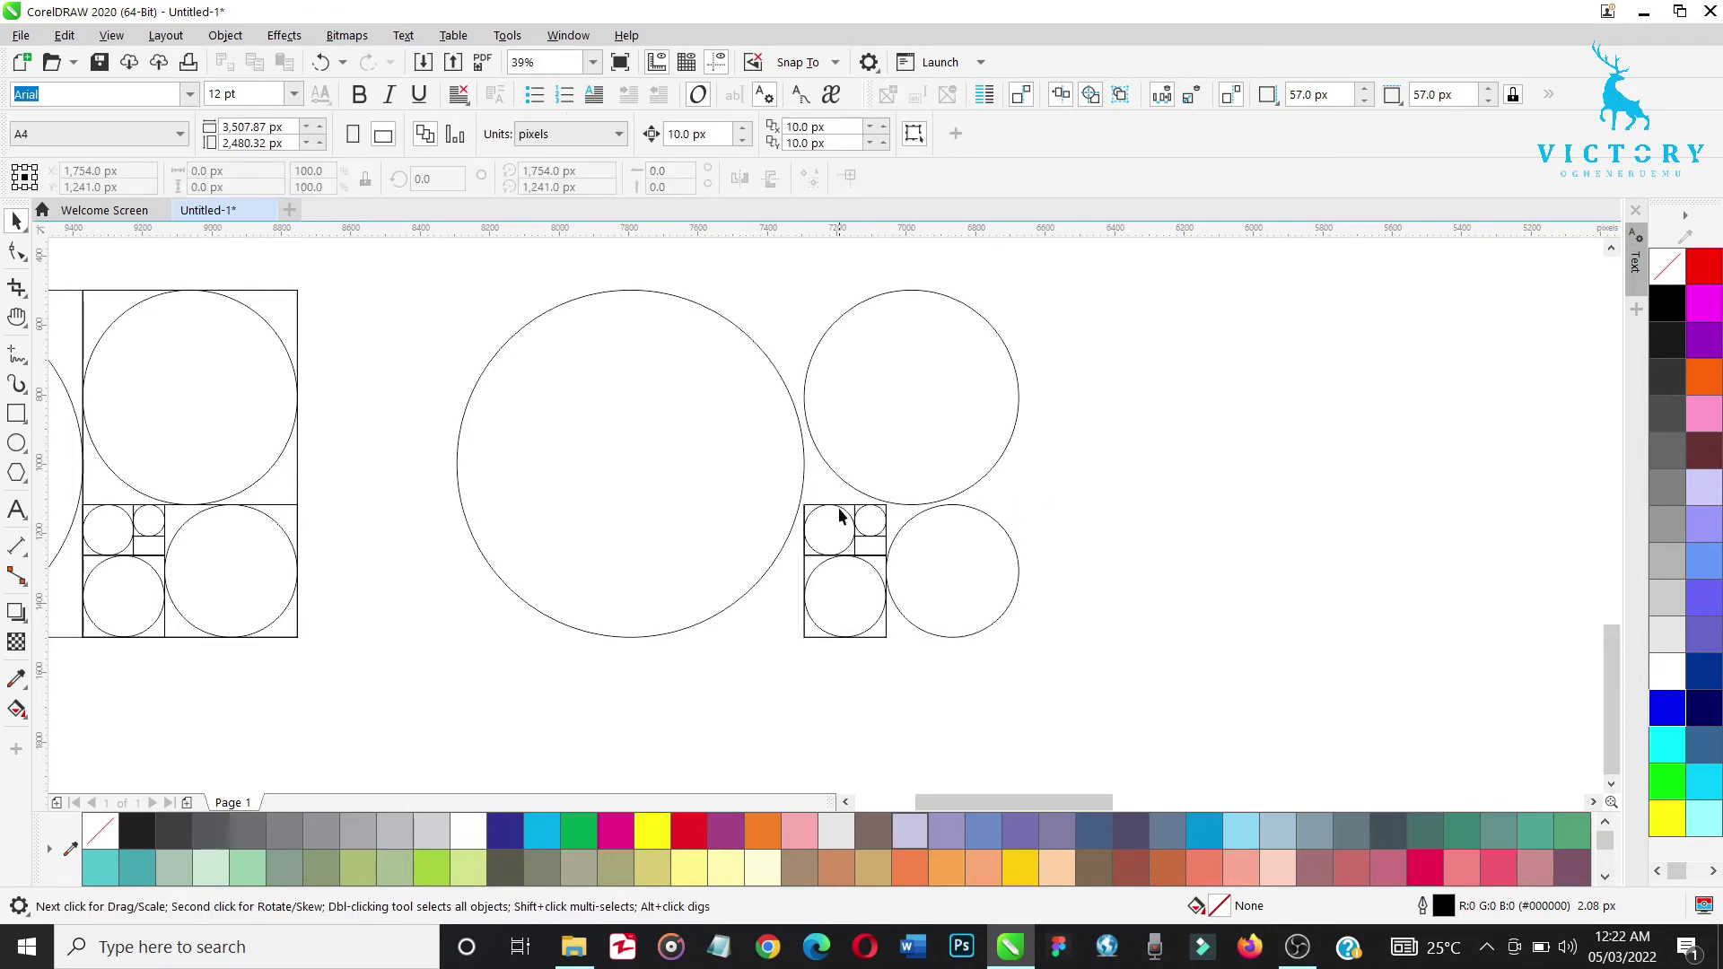
Delete the square and upright rectangle framing the fourth-largest circle in the duplicate
key(z)
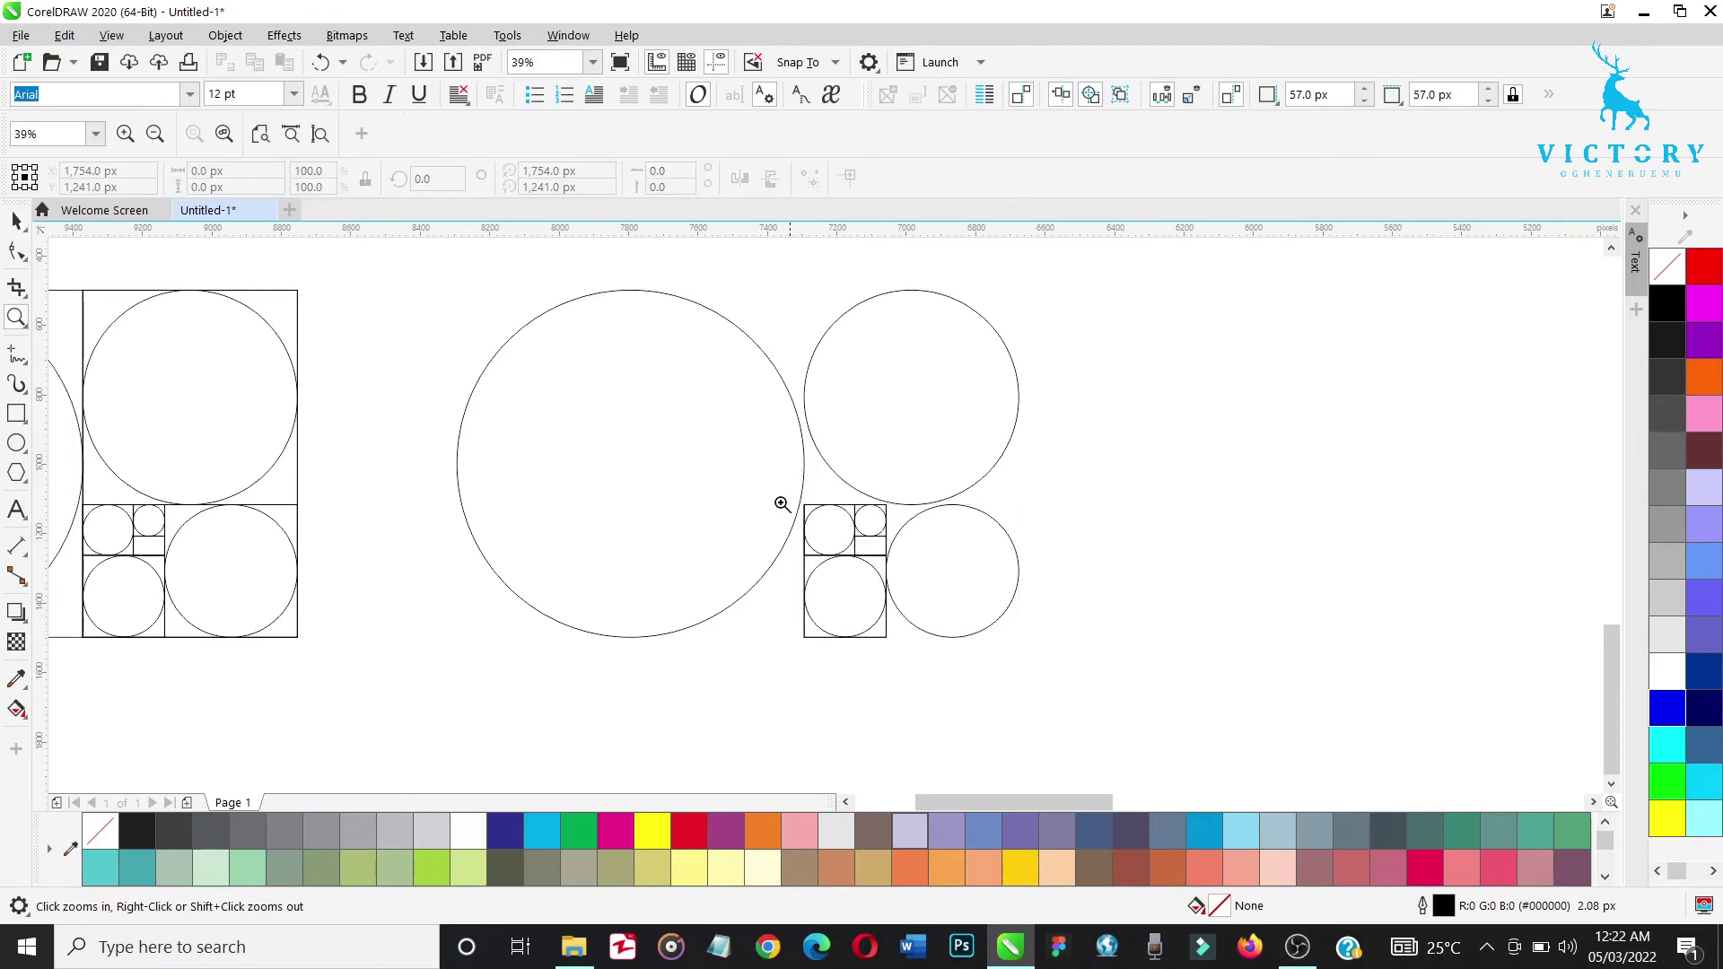
drag(738, 468, 1033, 676)
key(space)
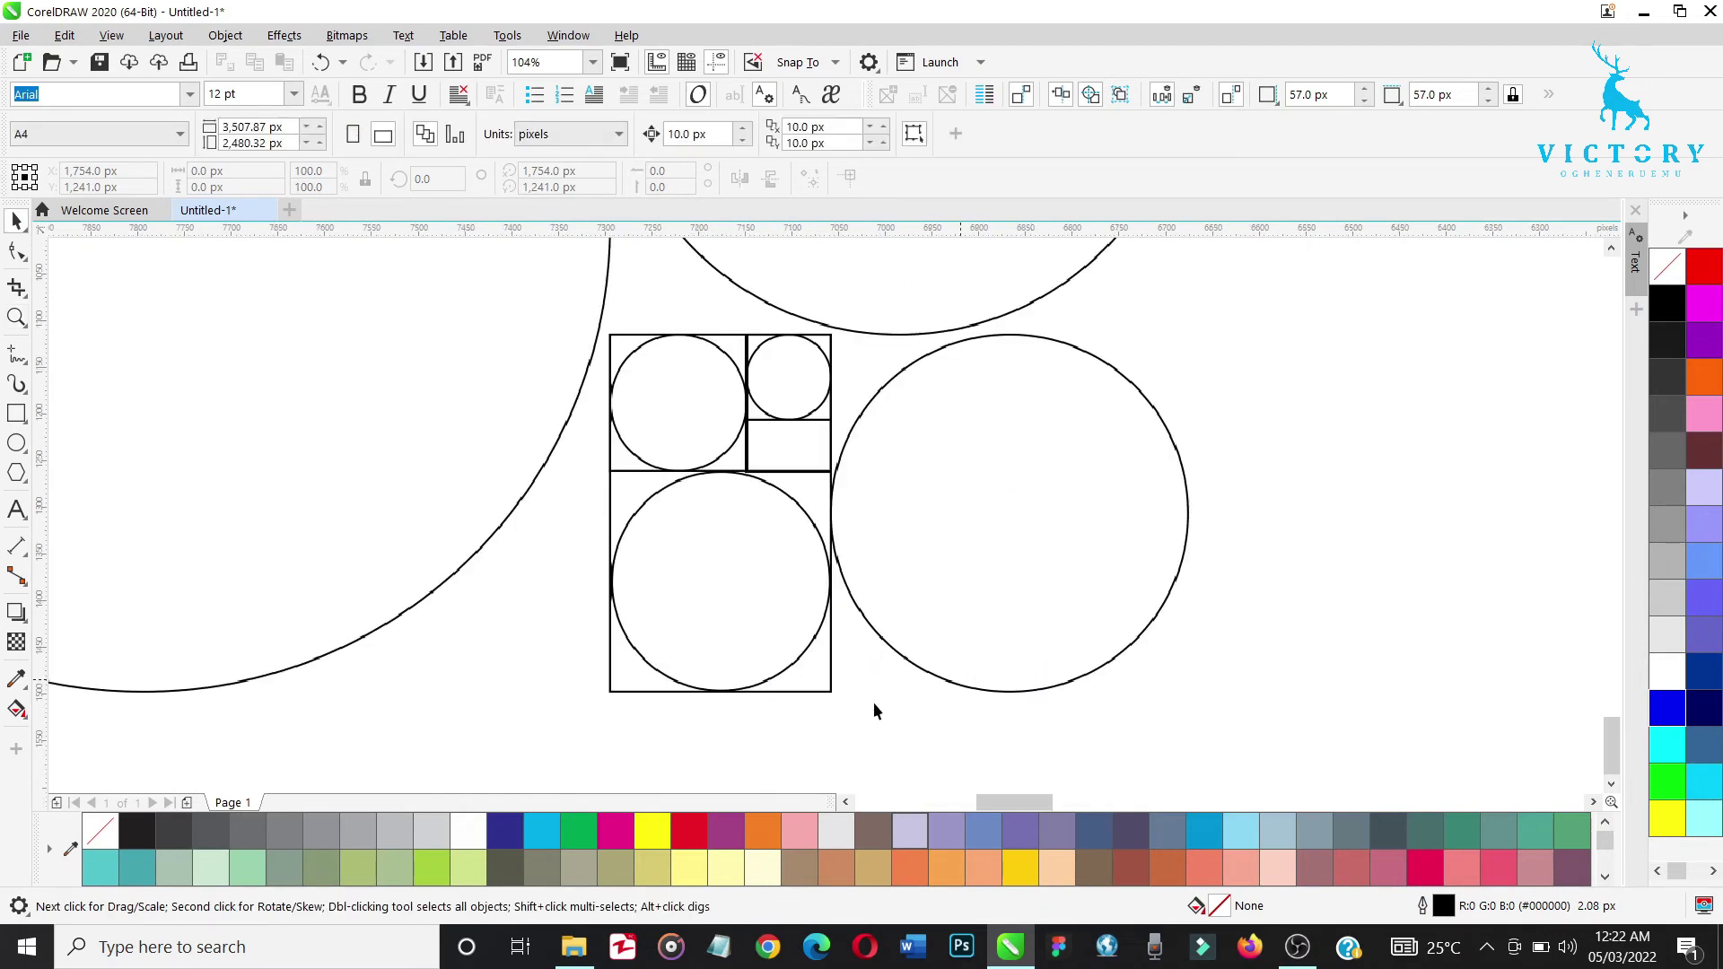
click(797, 692)
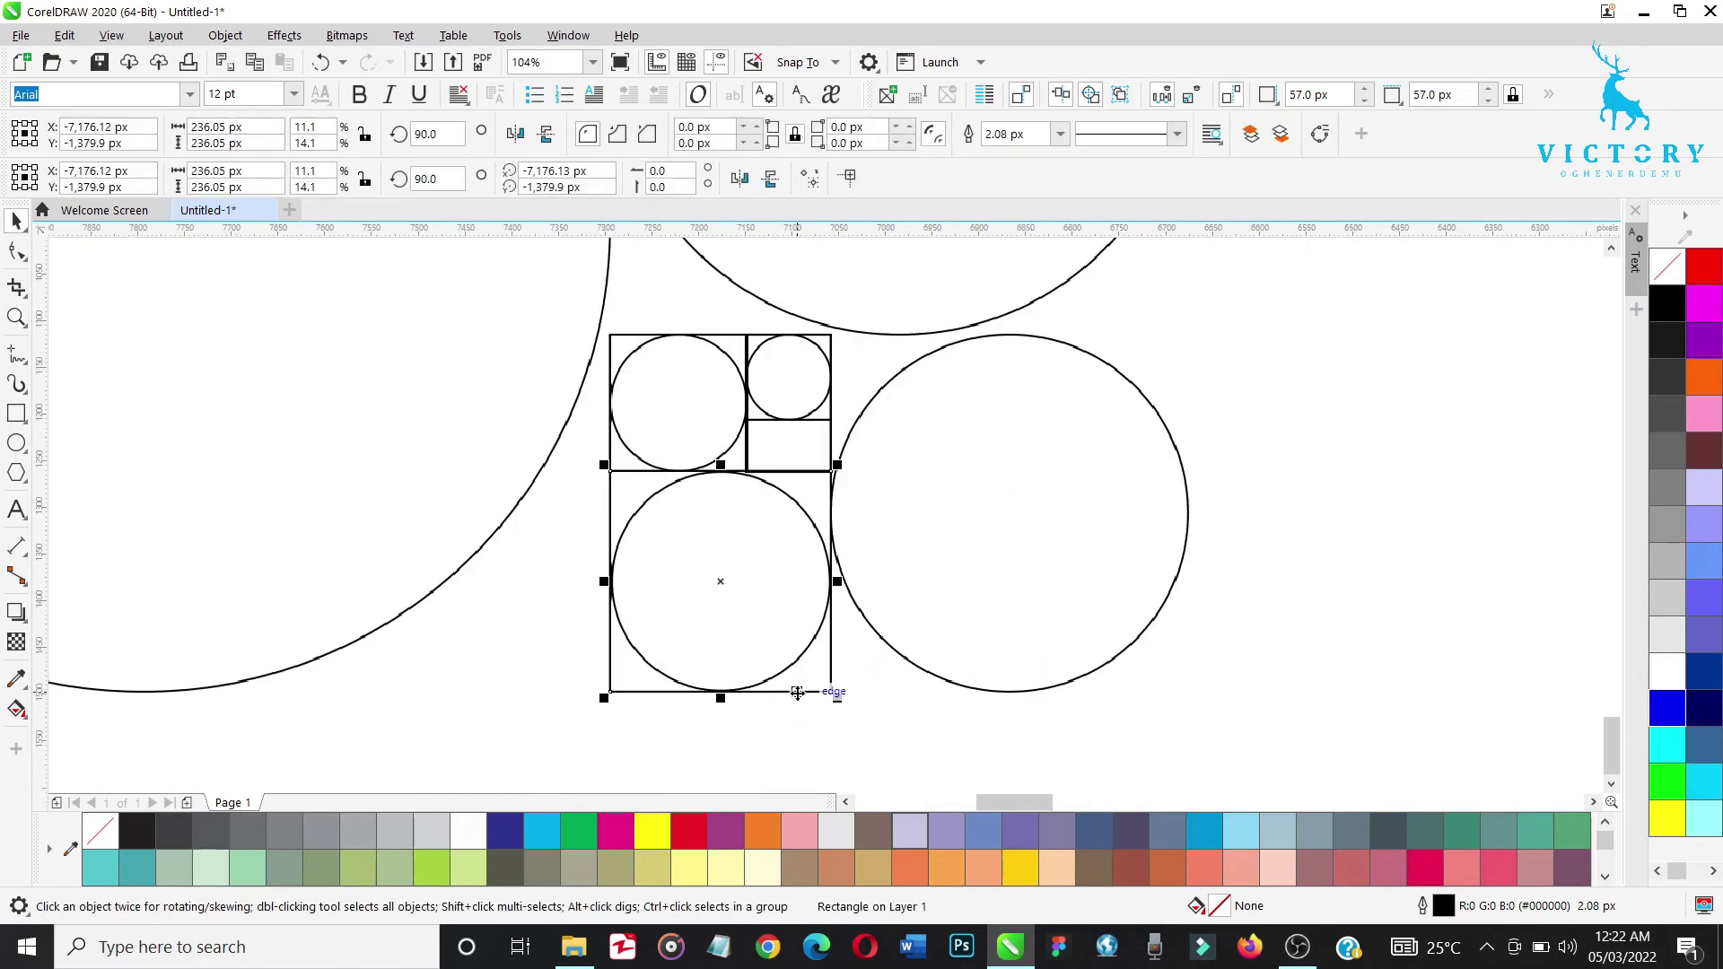
key(ctrl+z)
key(ctrl+z)
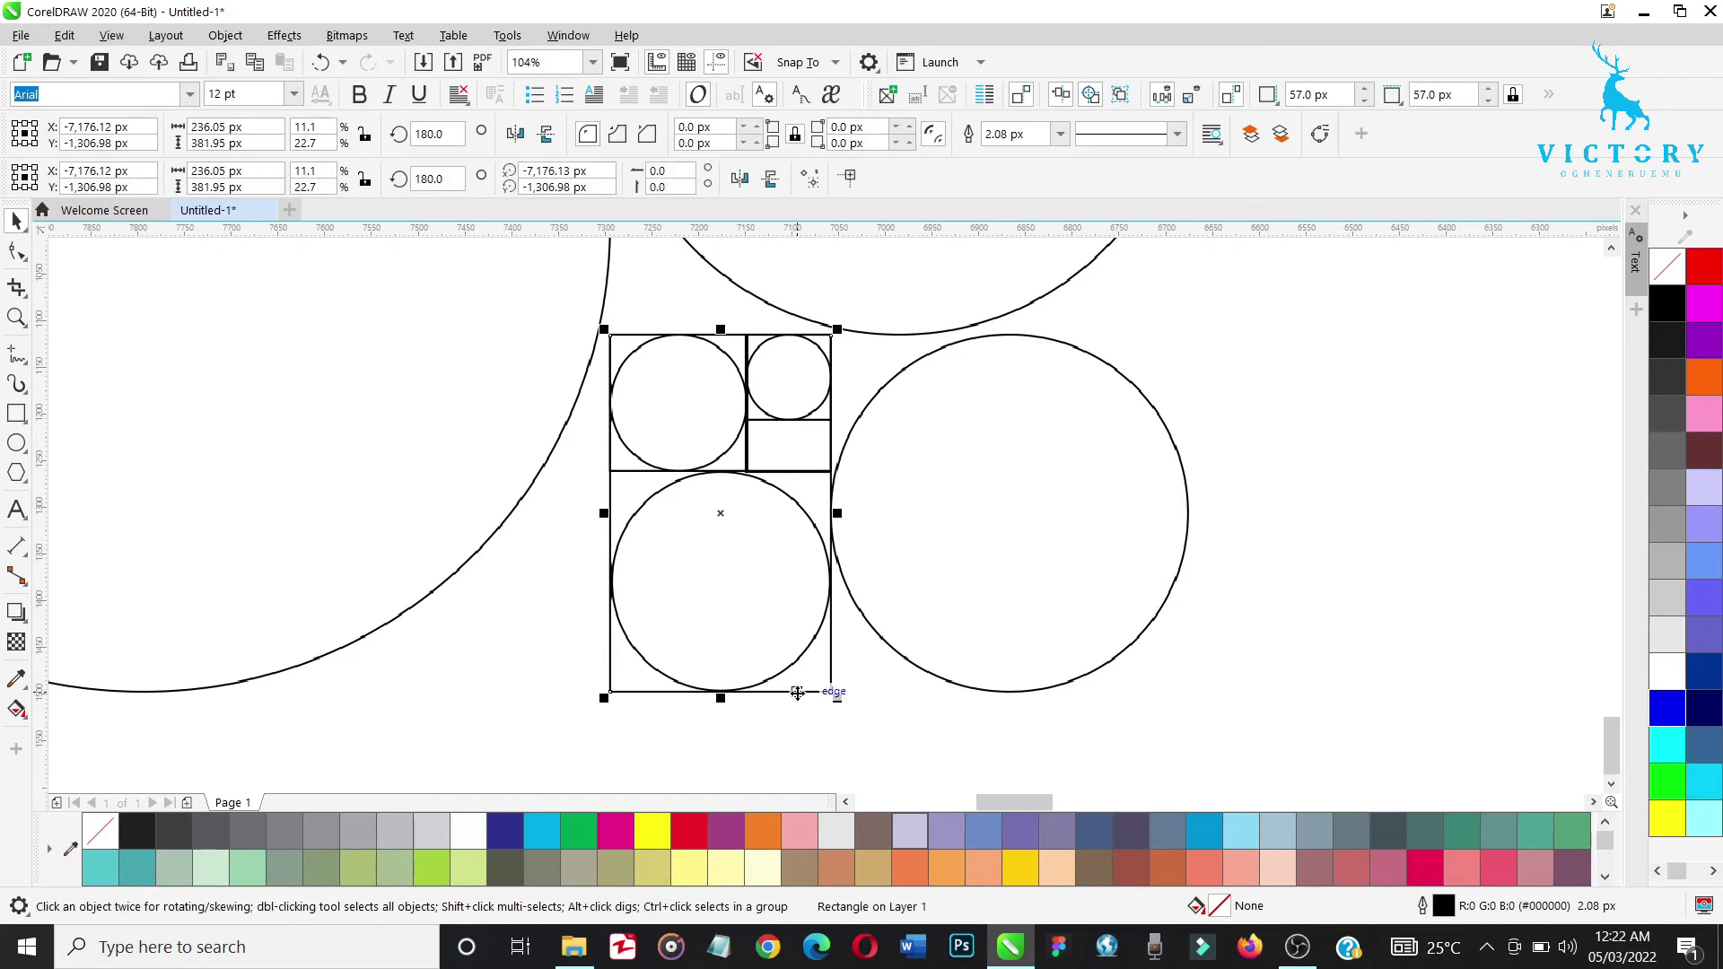
click(798, 698)
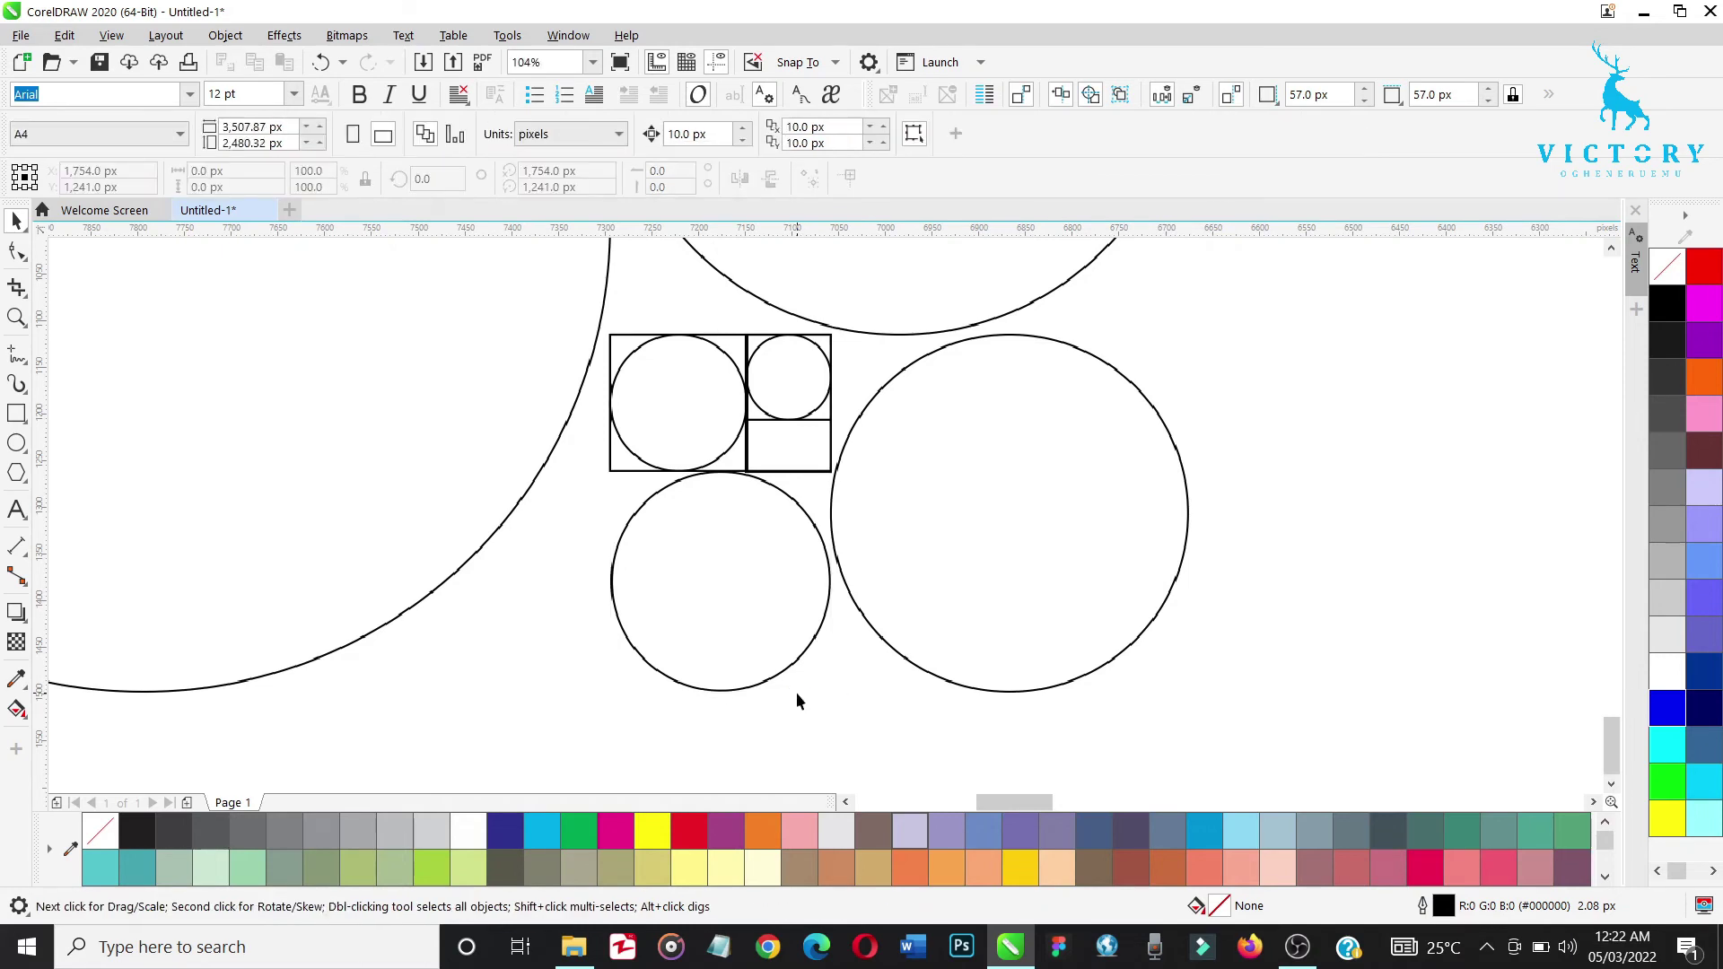
Delete the small empty rectangle below the smallest circle in the duplicate
click(810, 470)
click(810, 473)
click(811, 471)
click(810, 476)
click(811, 474)
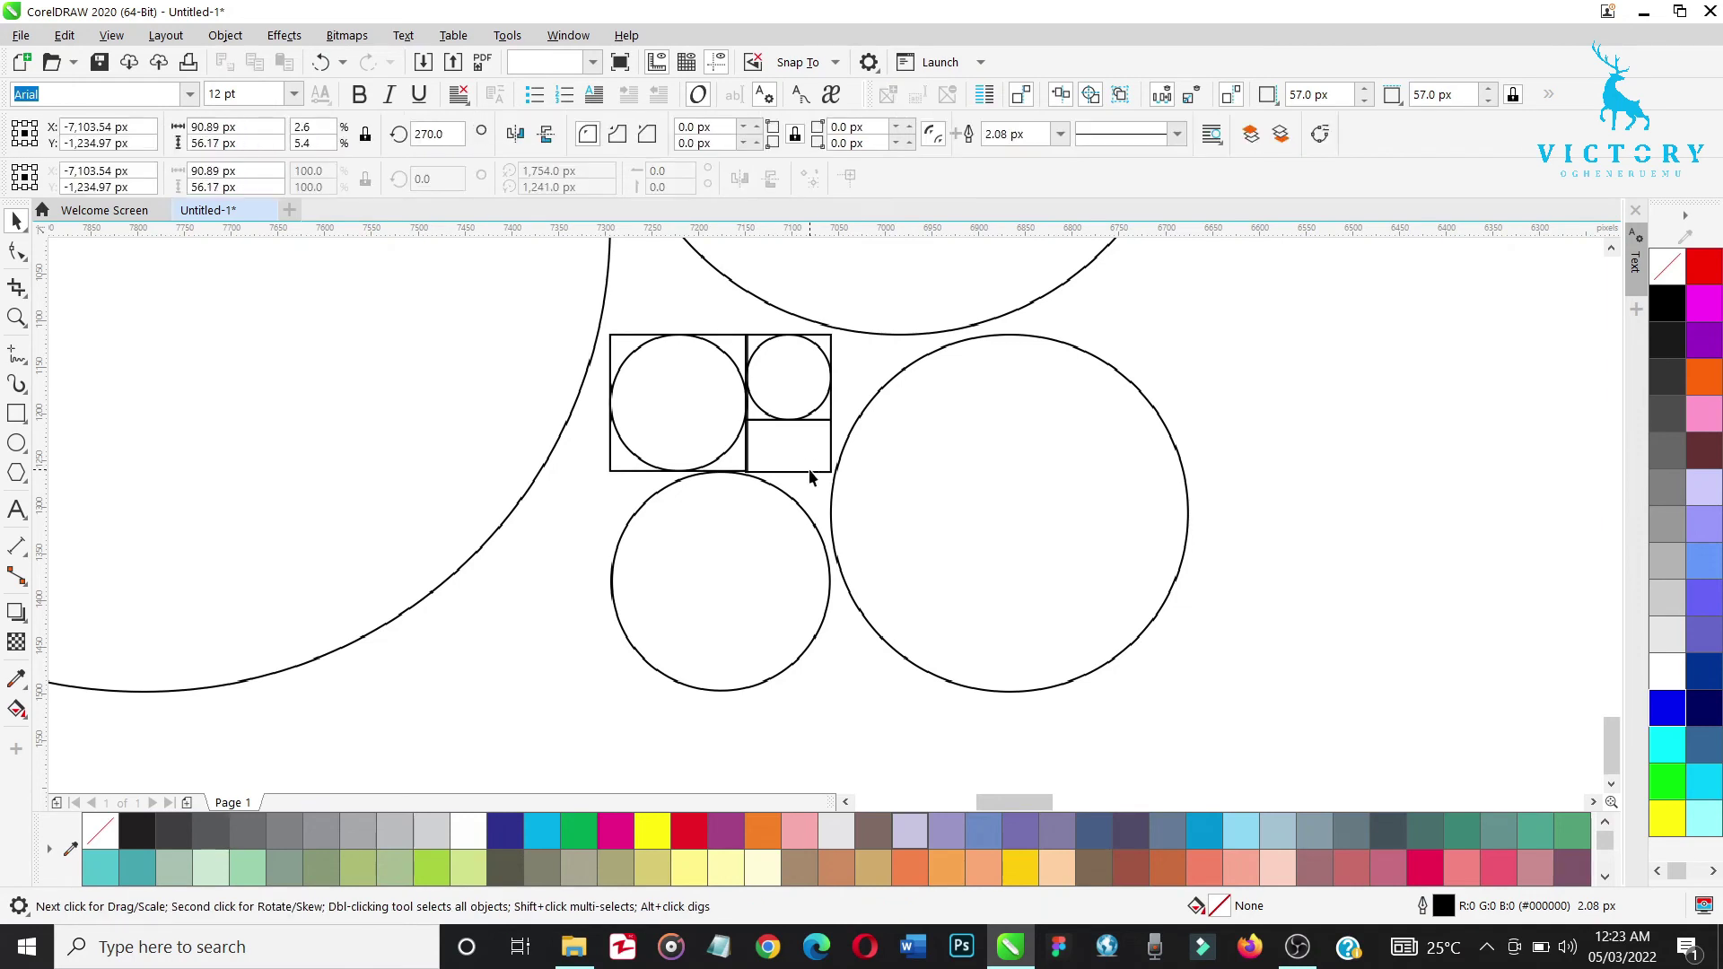
key(Delete)
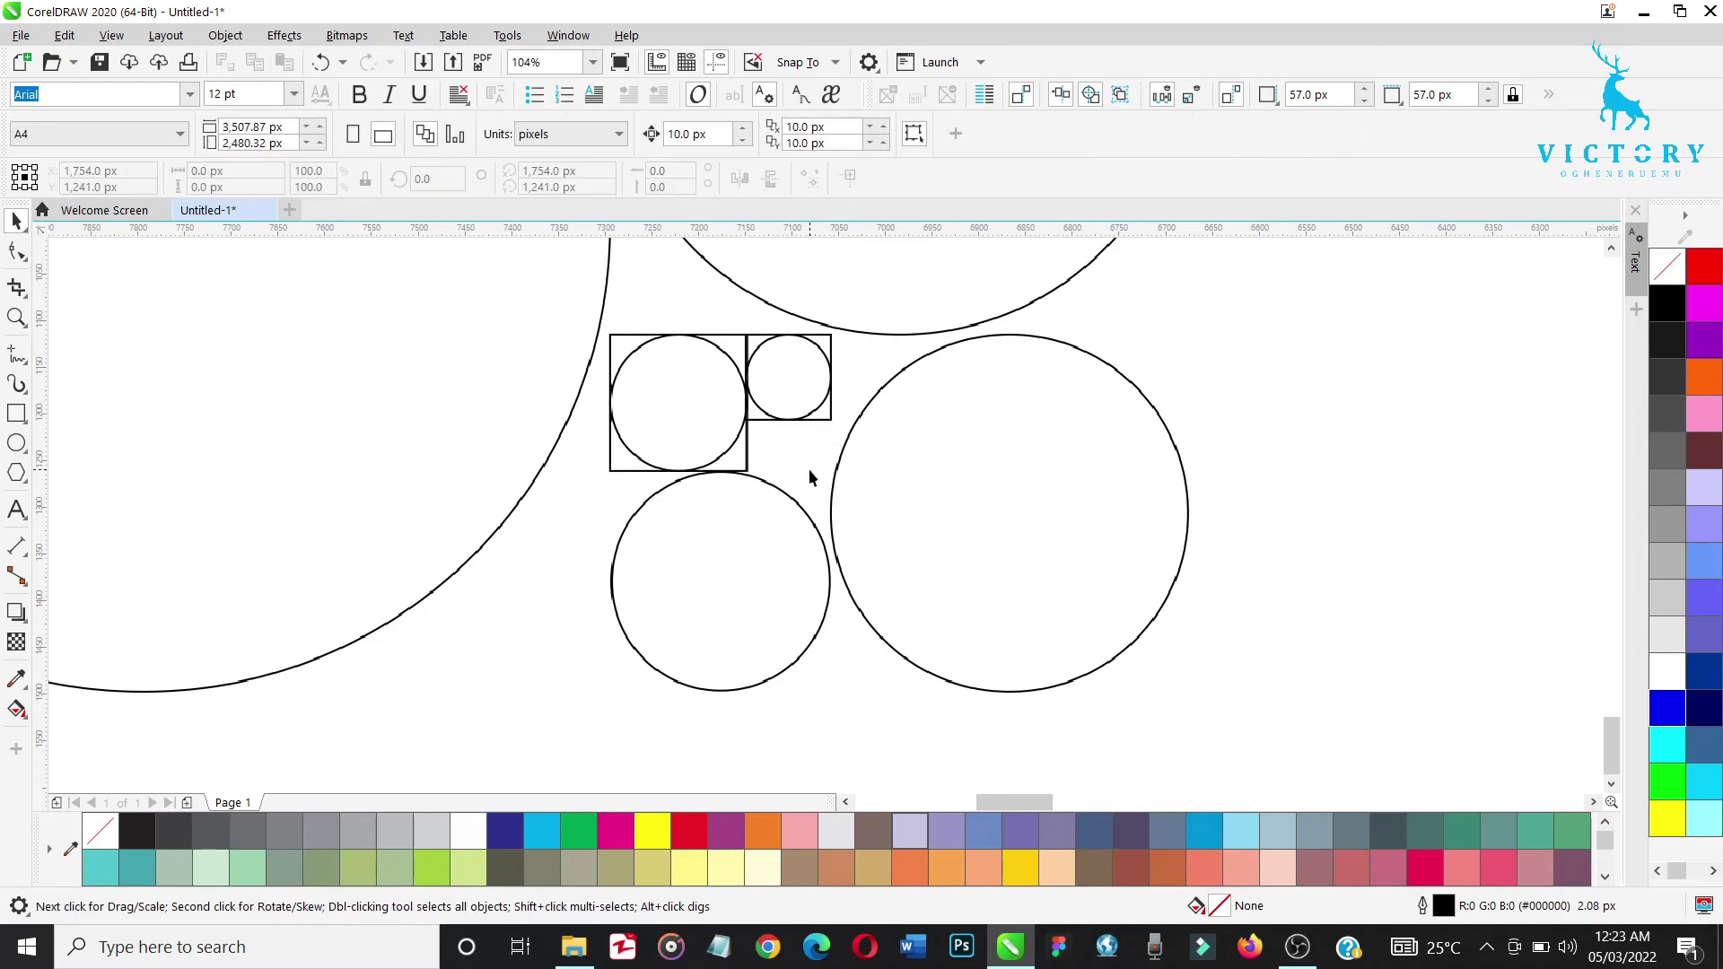
Delete the remaining squares around the two smallest circles in the duplicate
click(825, 421)
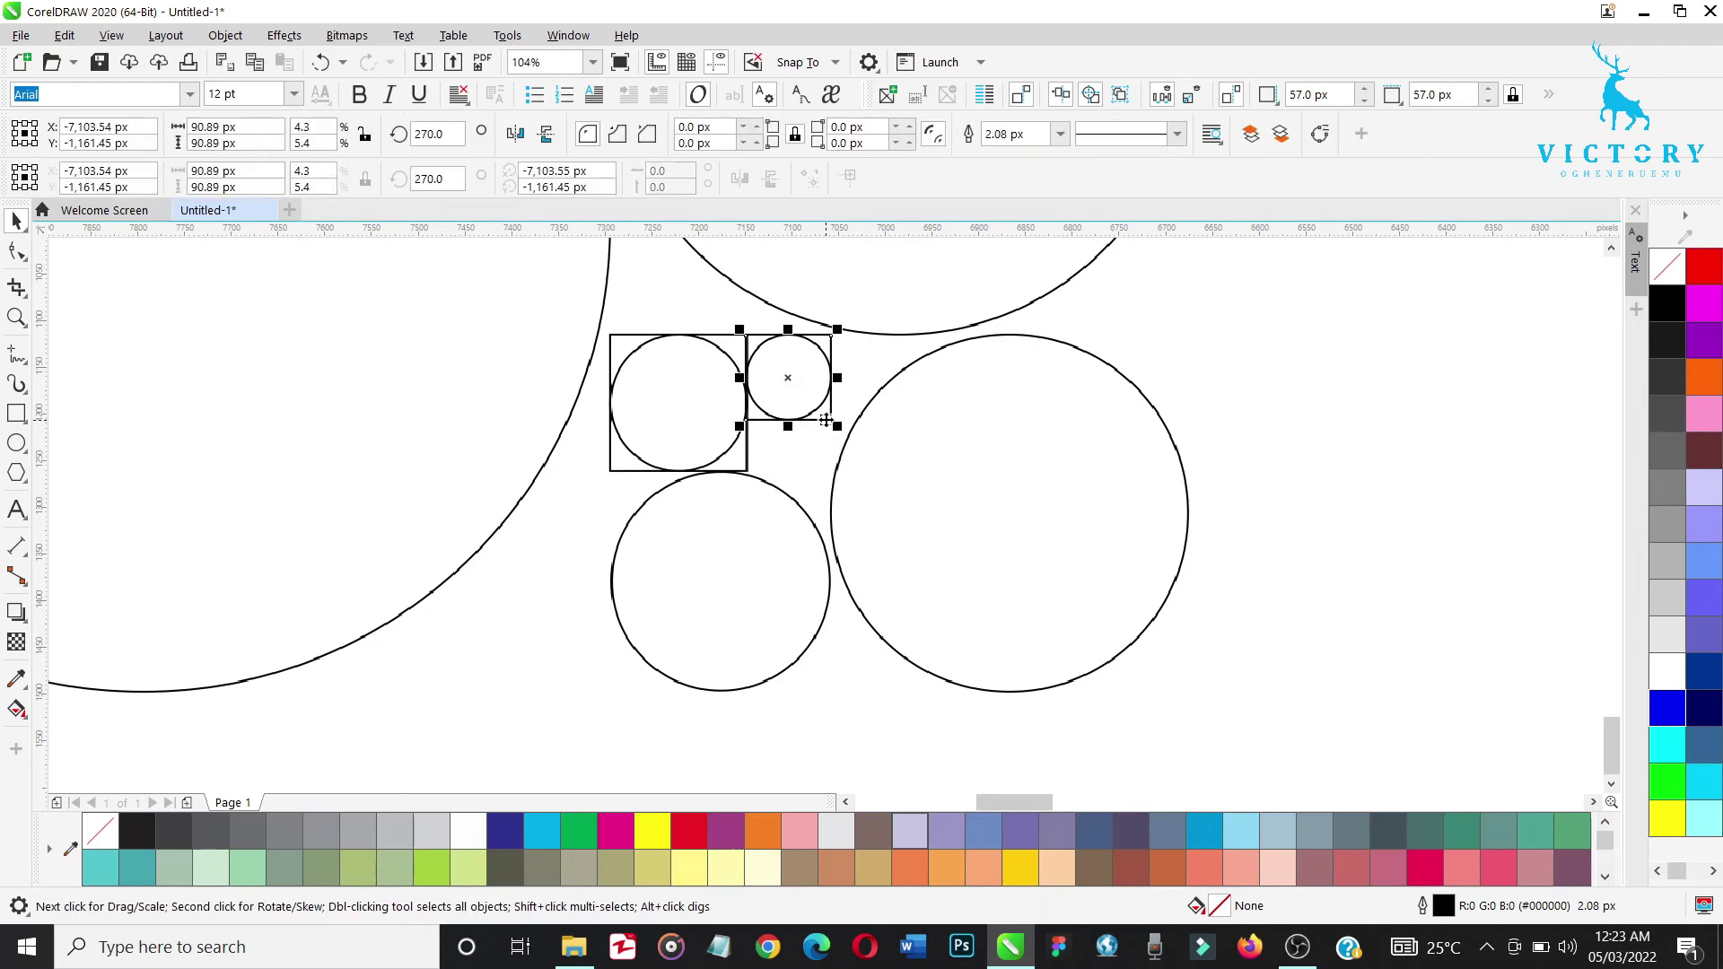
key(Delete)
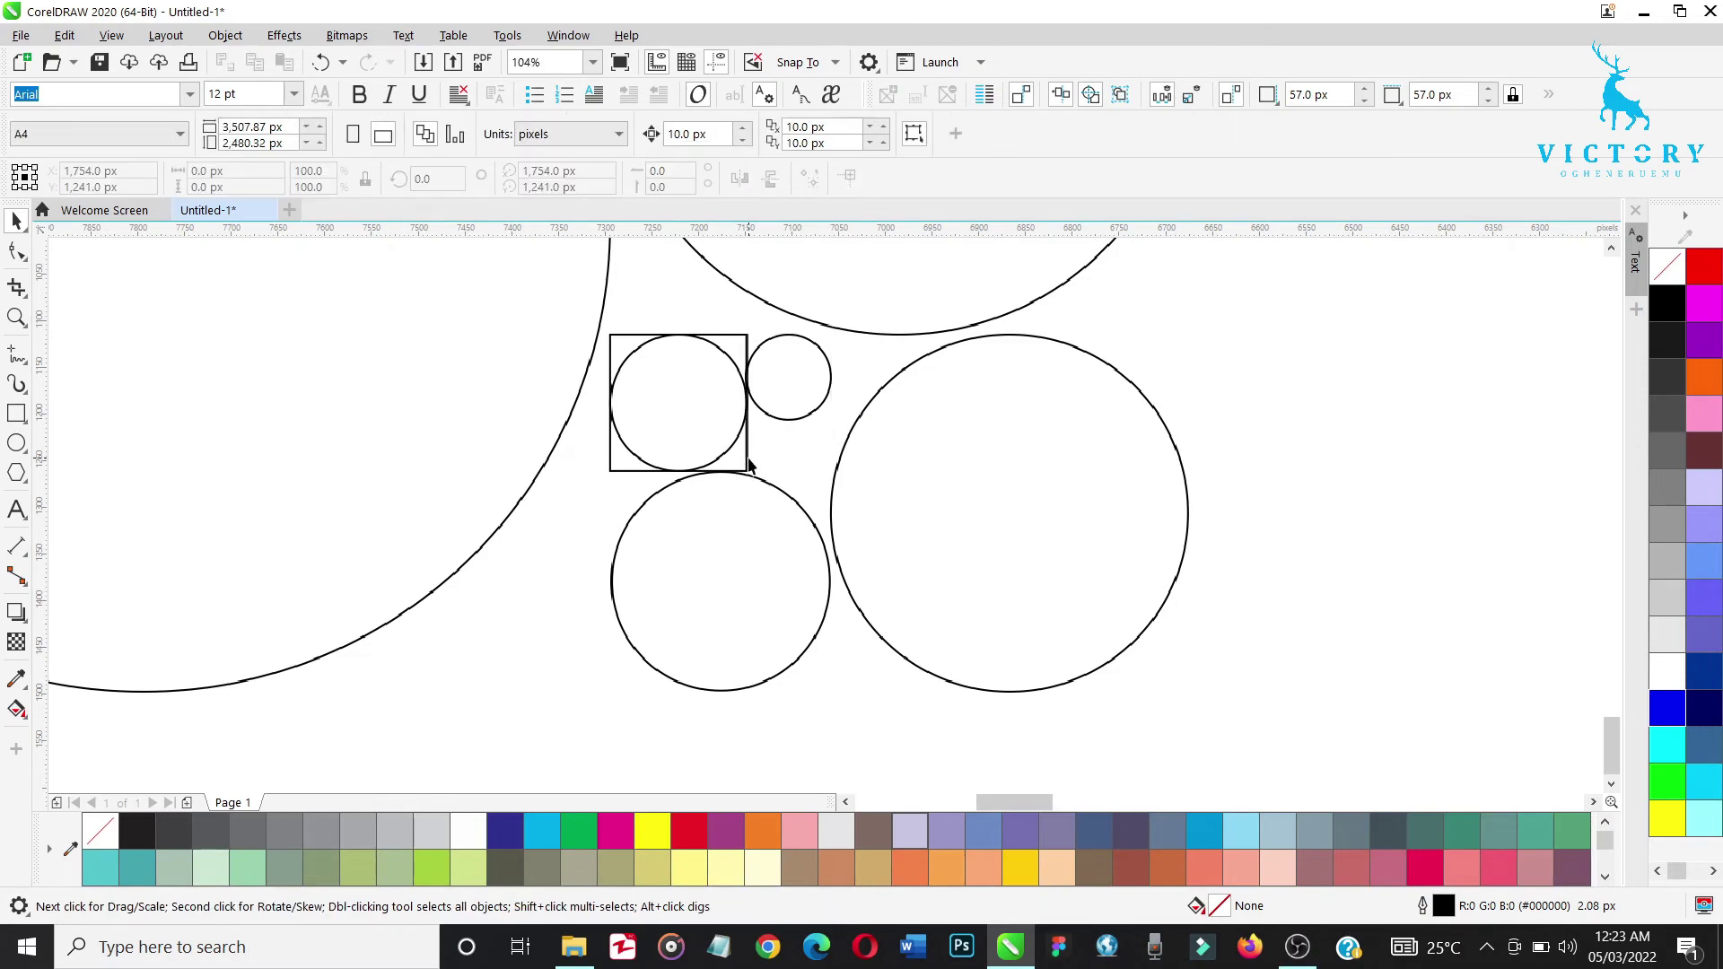
click(747, 459)
key(Delete)
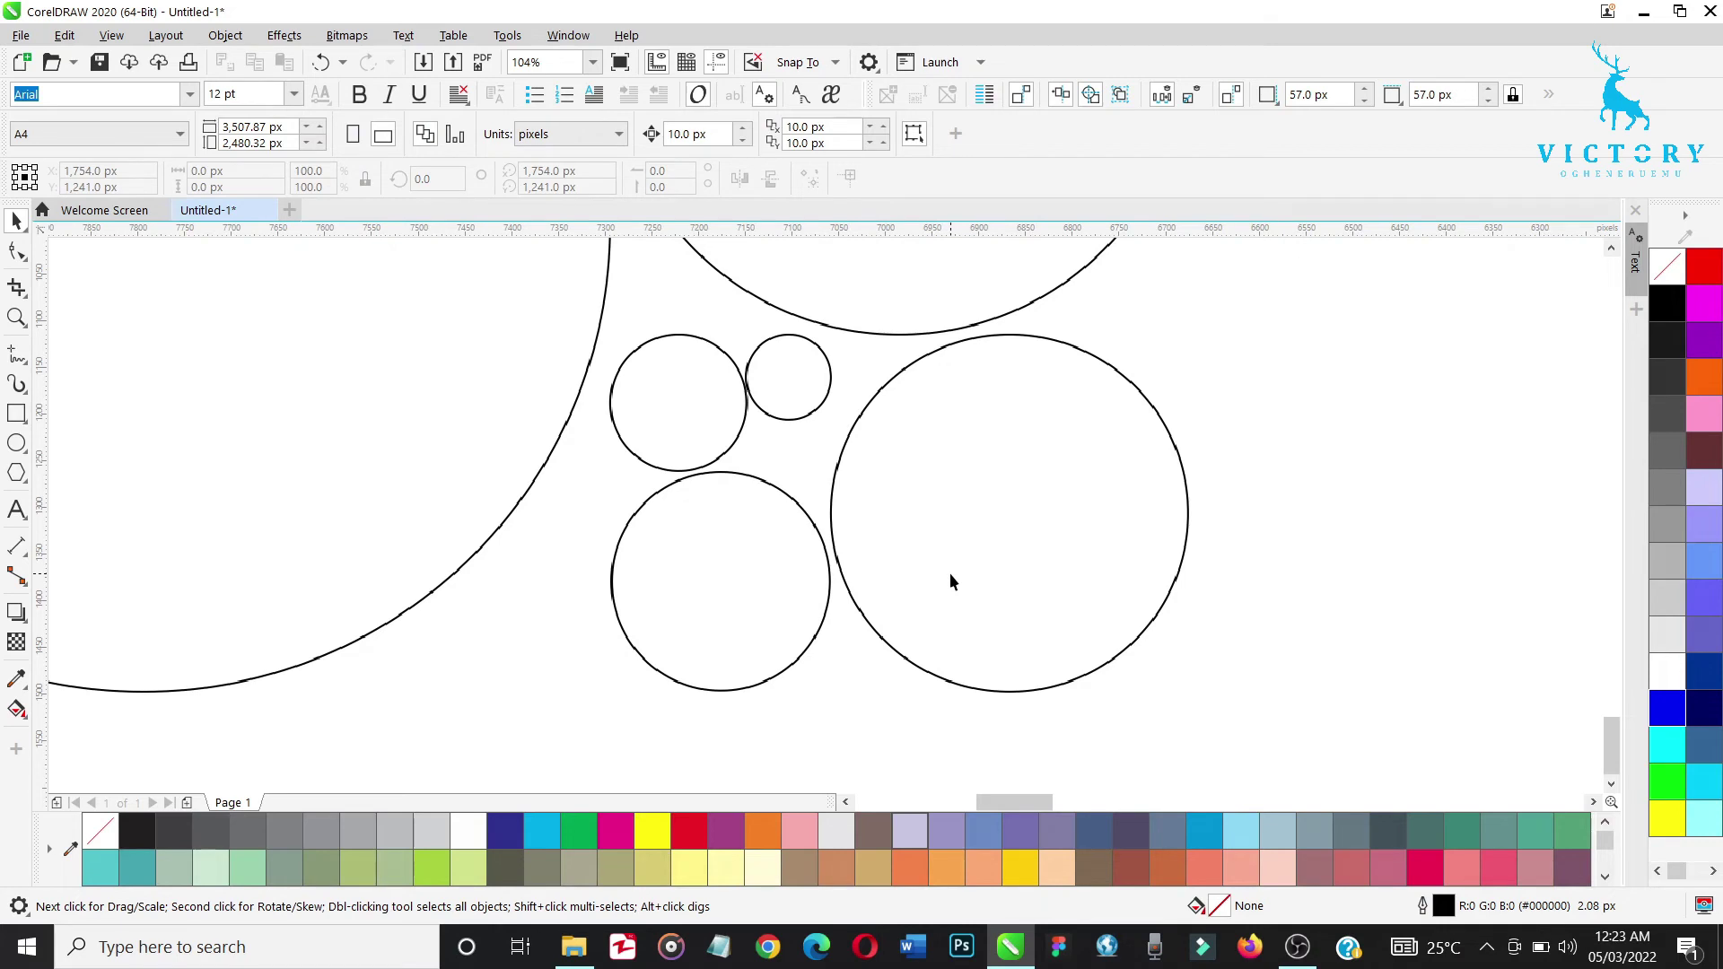
Select all six unframed circles and align their centers horizontally and vertically so they become concentric
scroll(951, 576, down, 4)
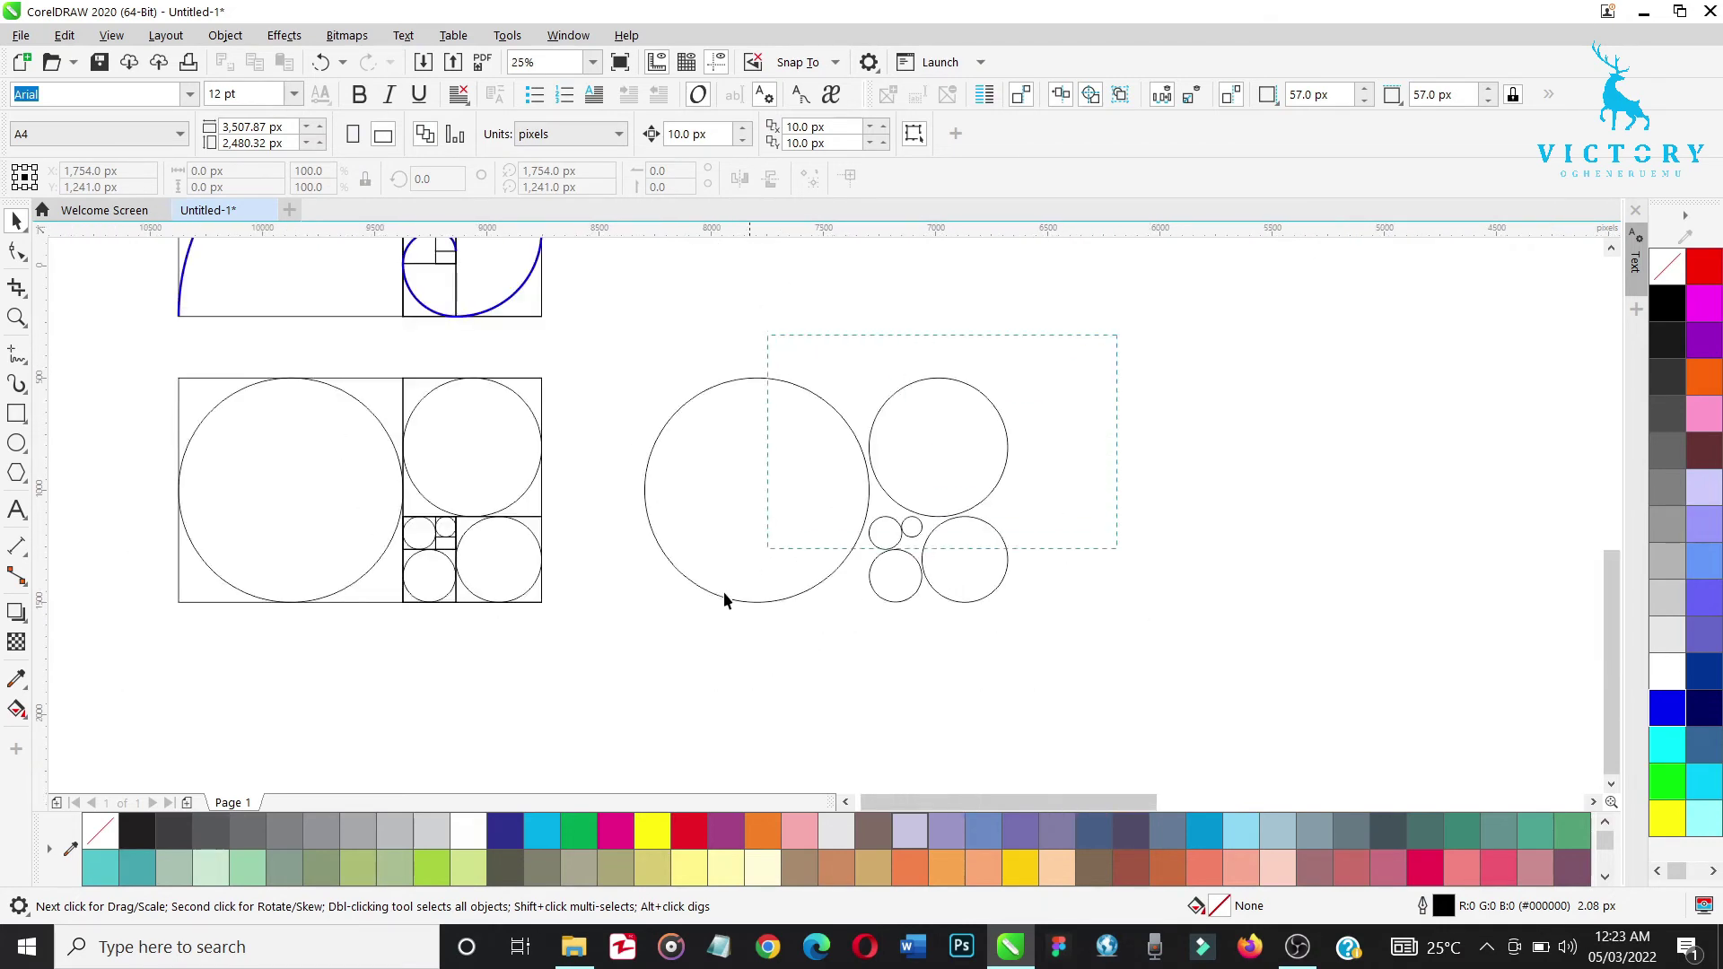
drag(724, 593, 589, 680)
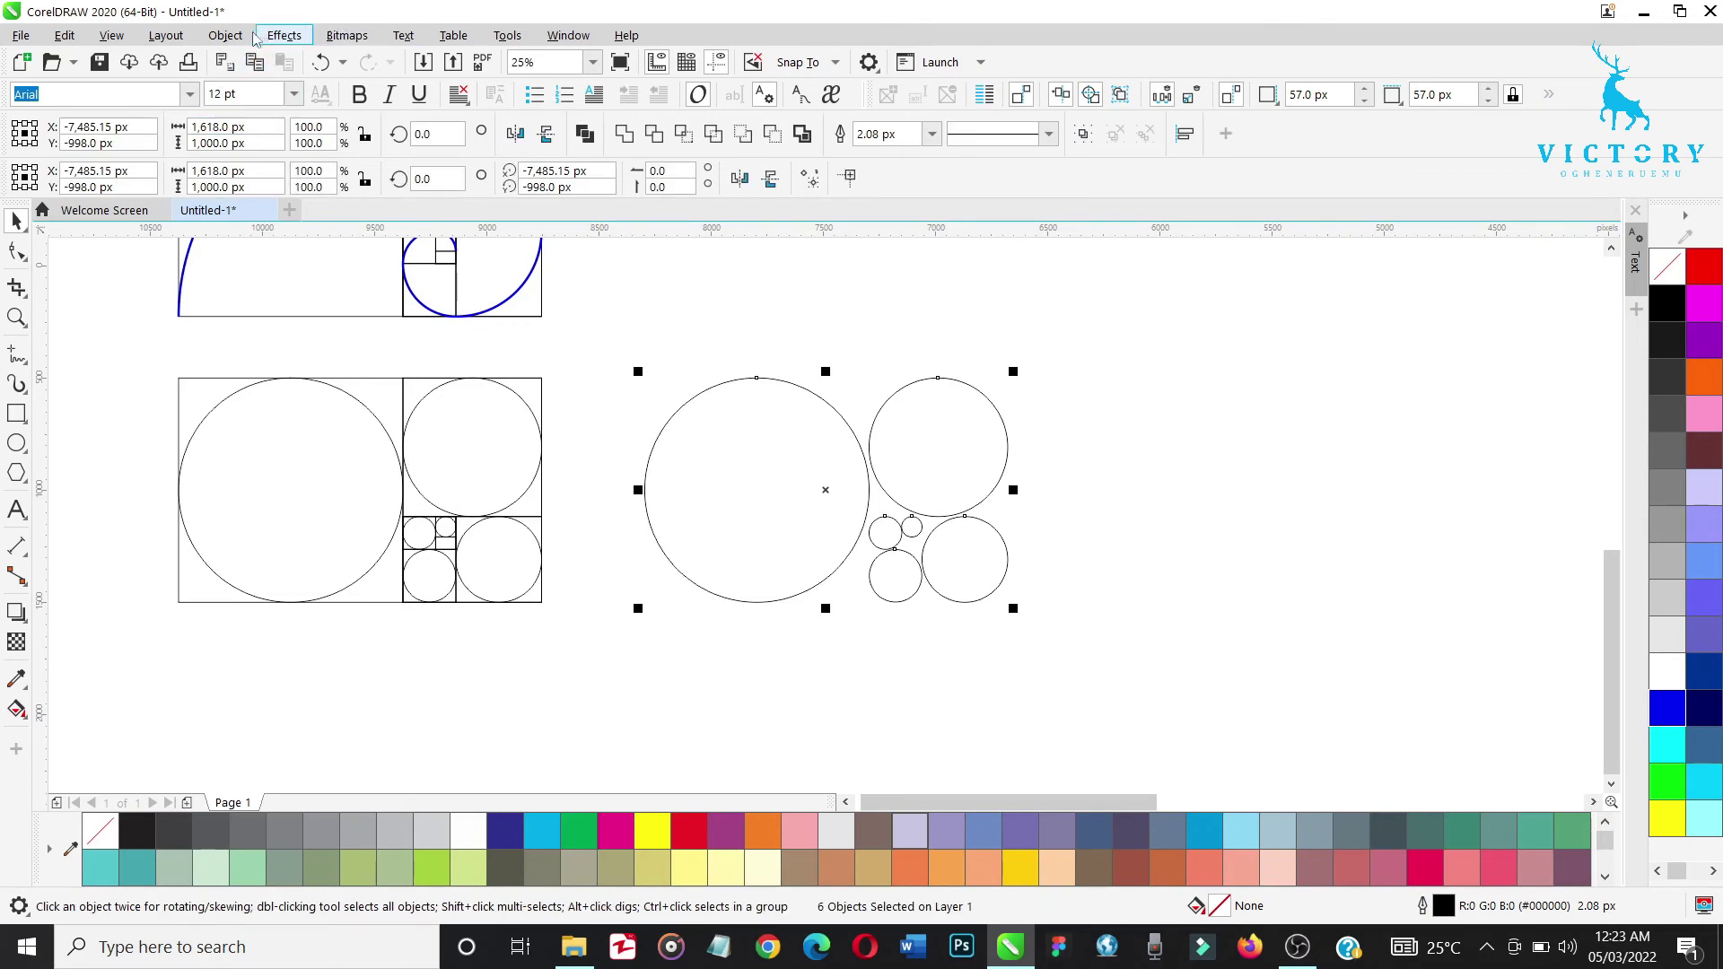
click(226, 36)
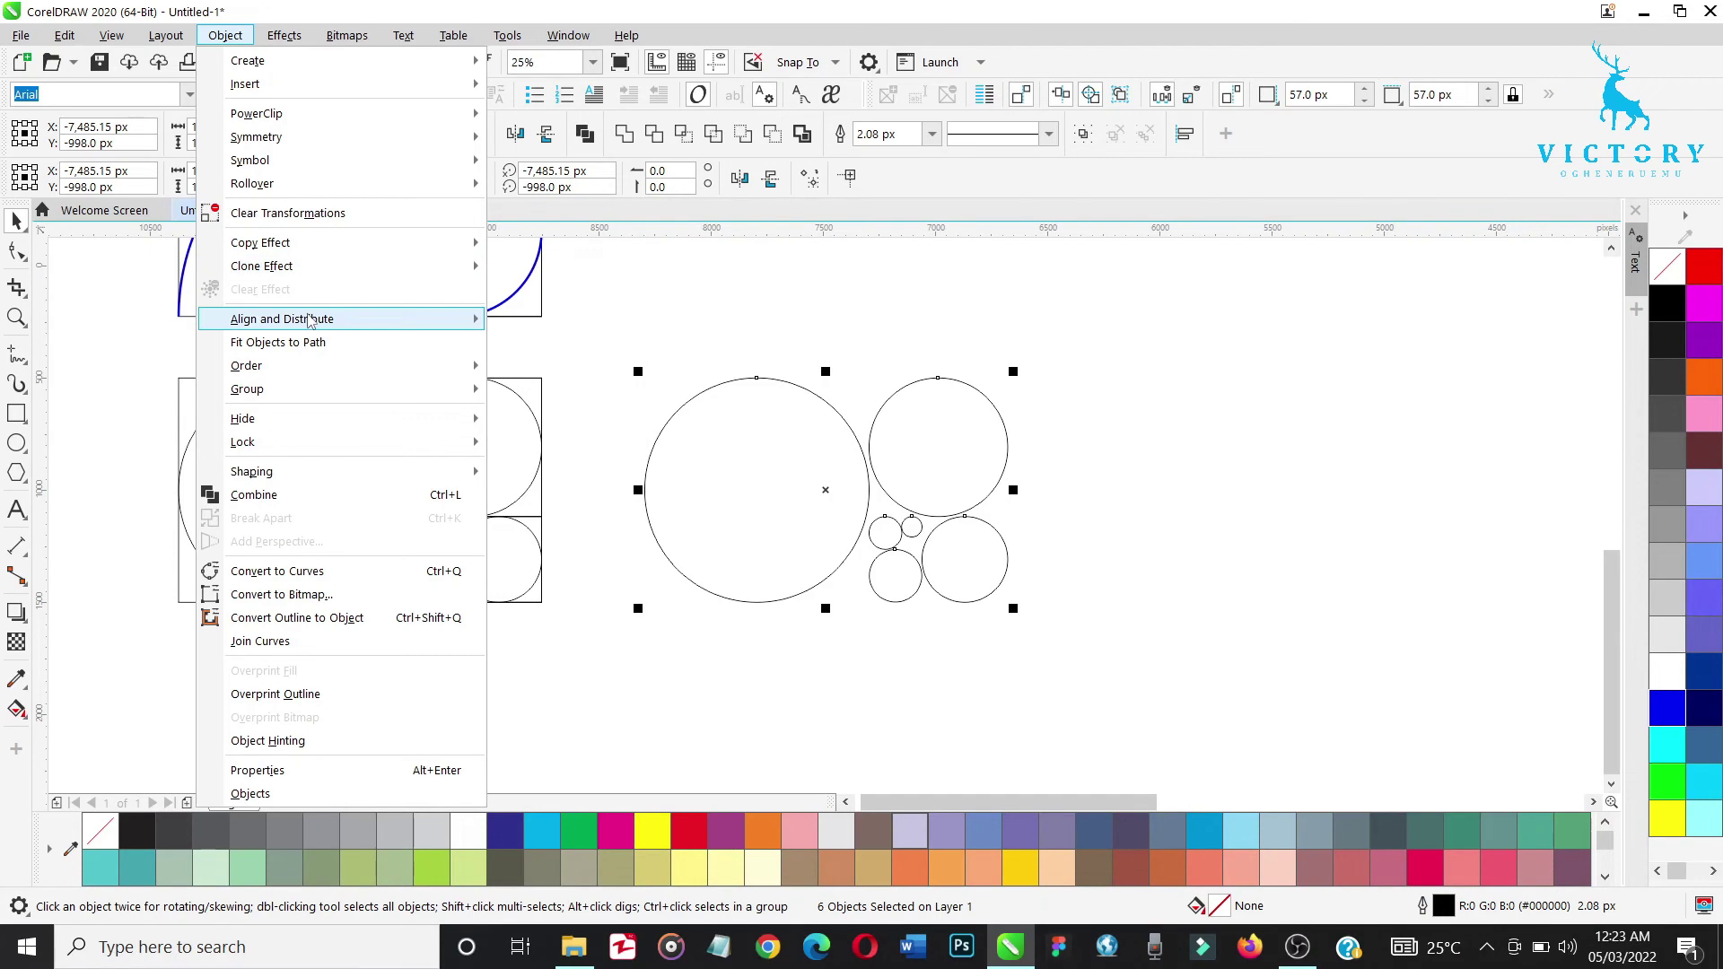
mouse_move(309, 320)
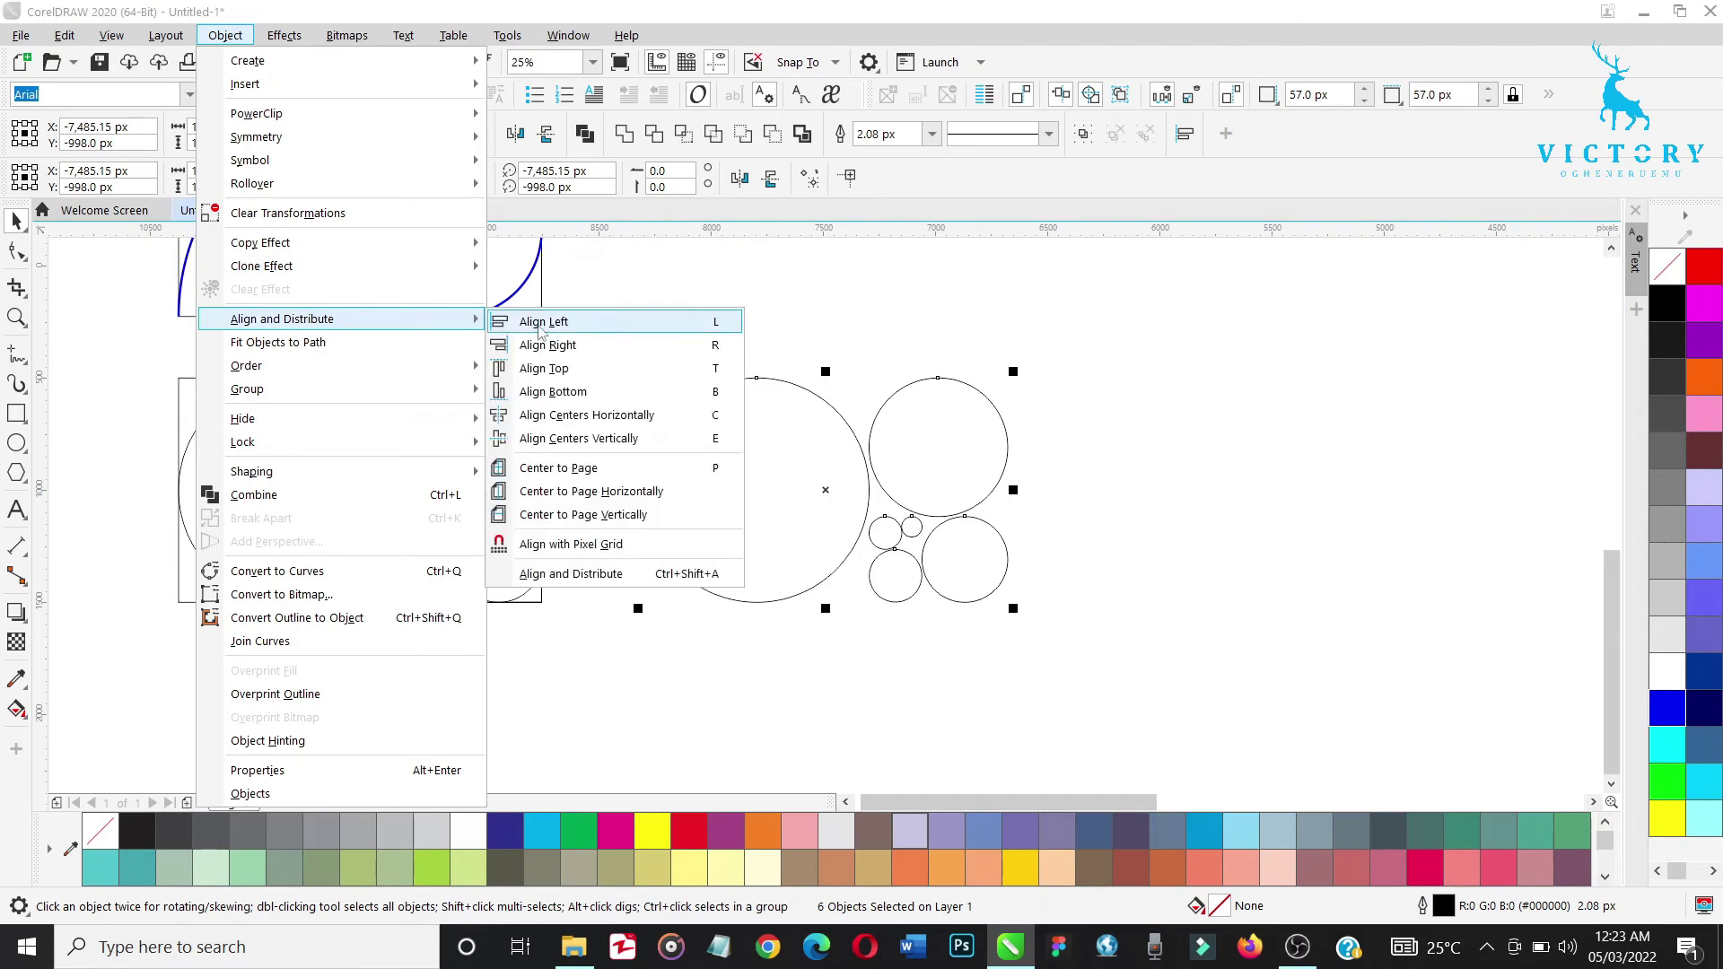
click(617, 414)
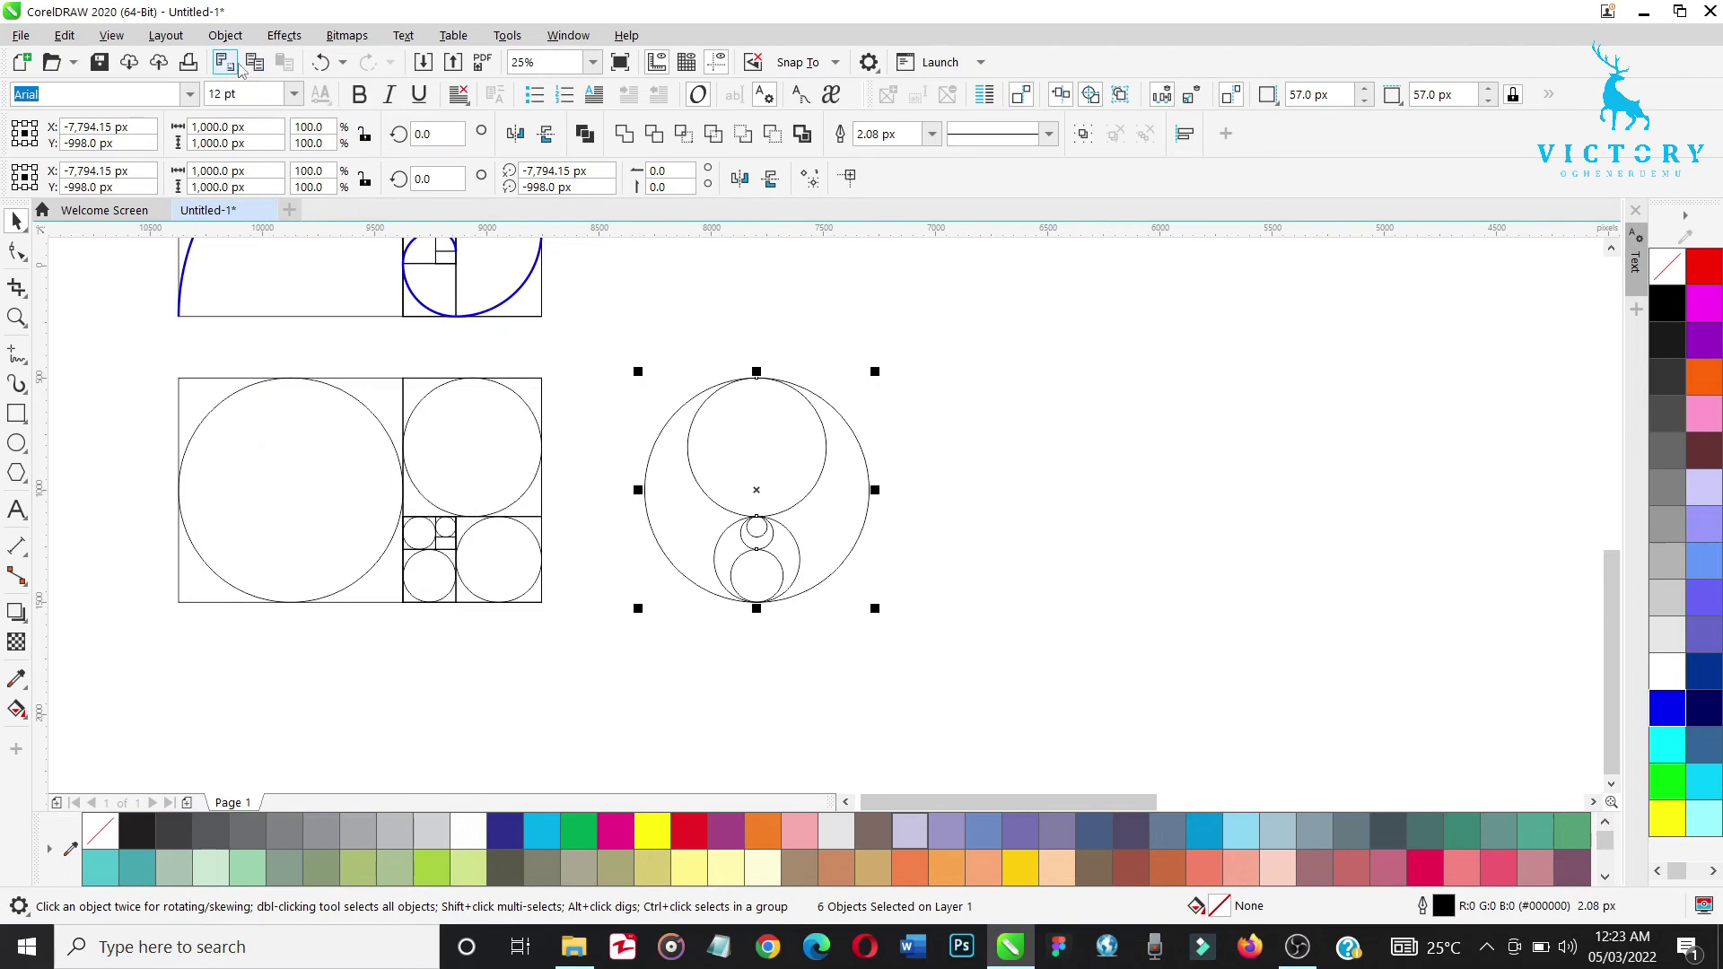
click(225, 36)
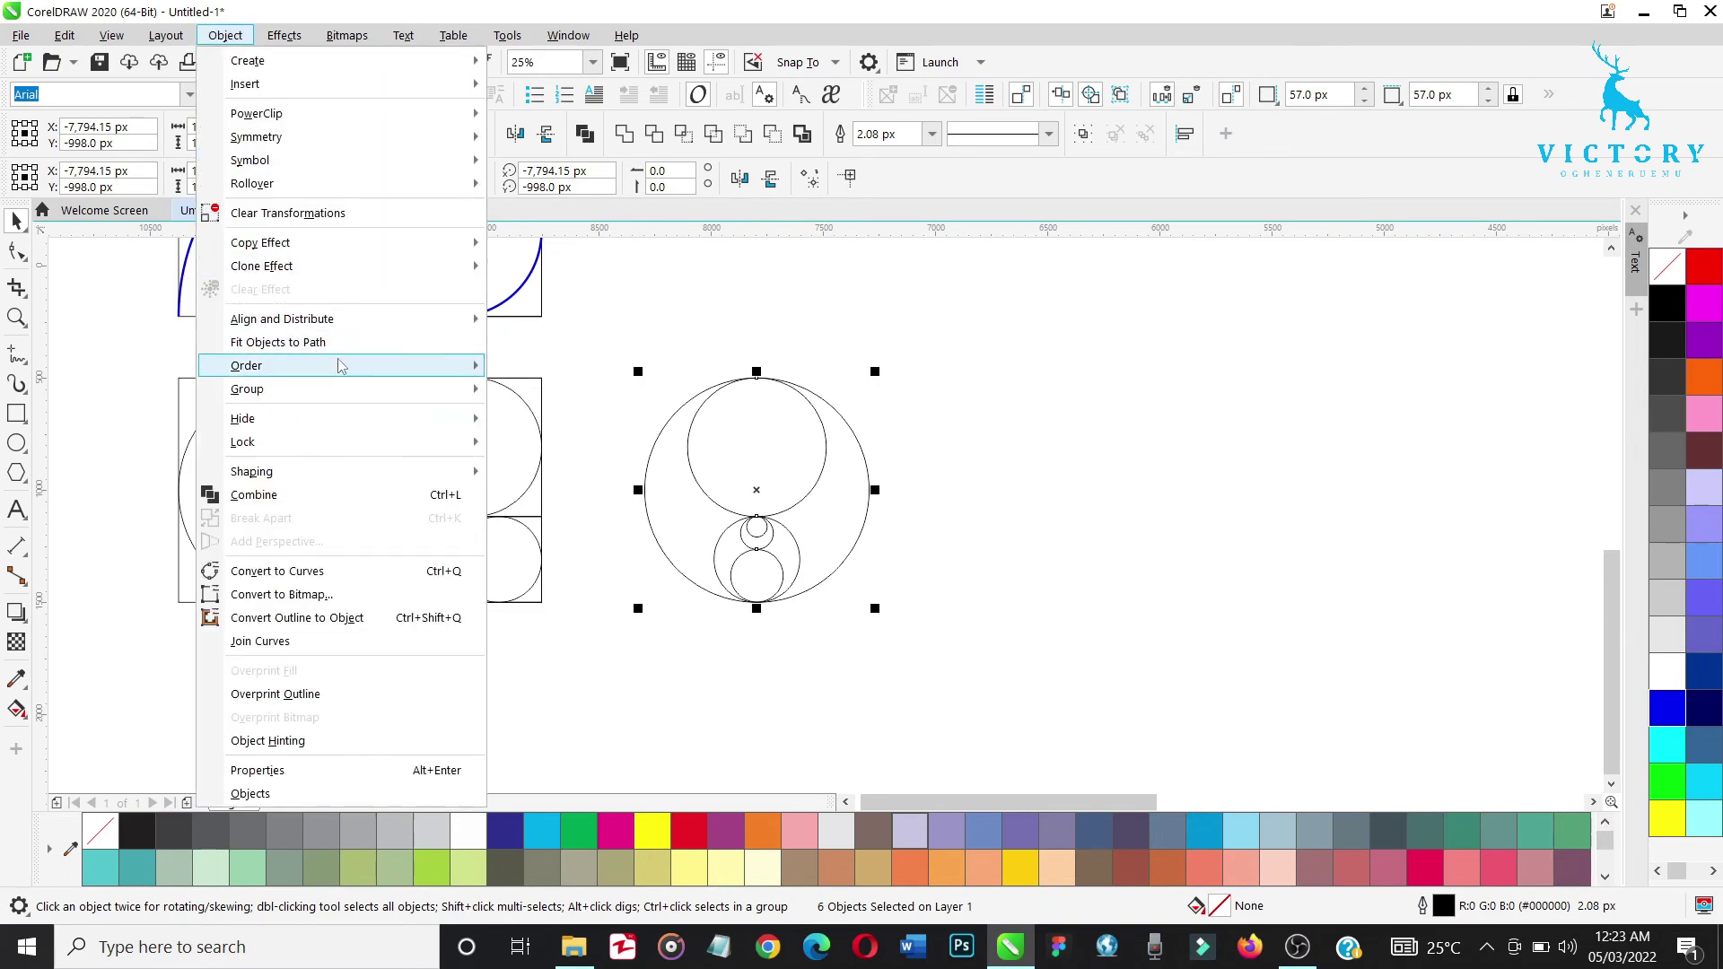
mouse_move(384, 318)
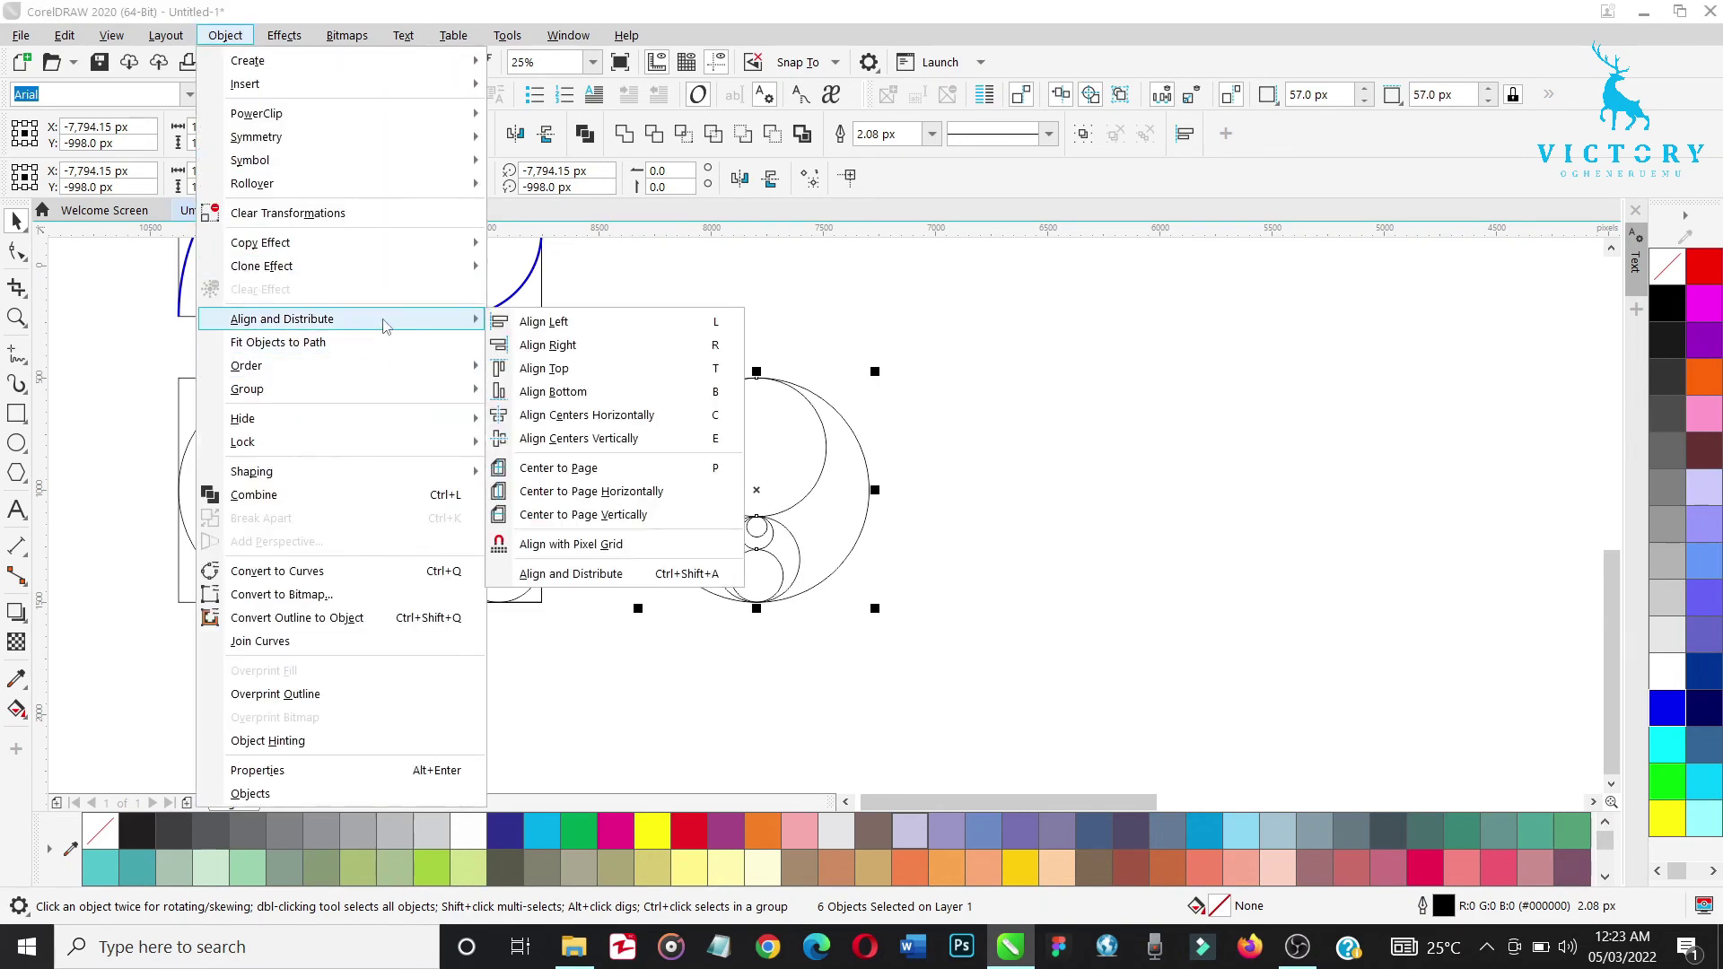
click(610, 438)
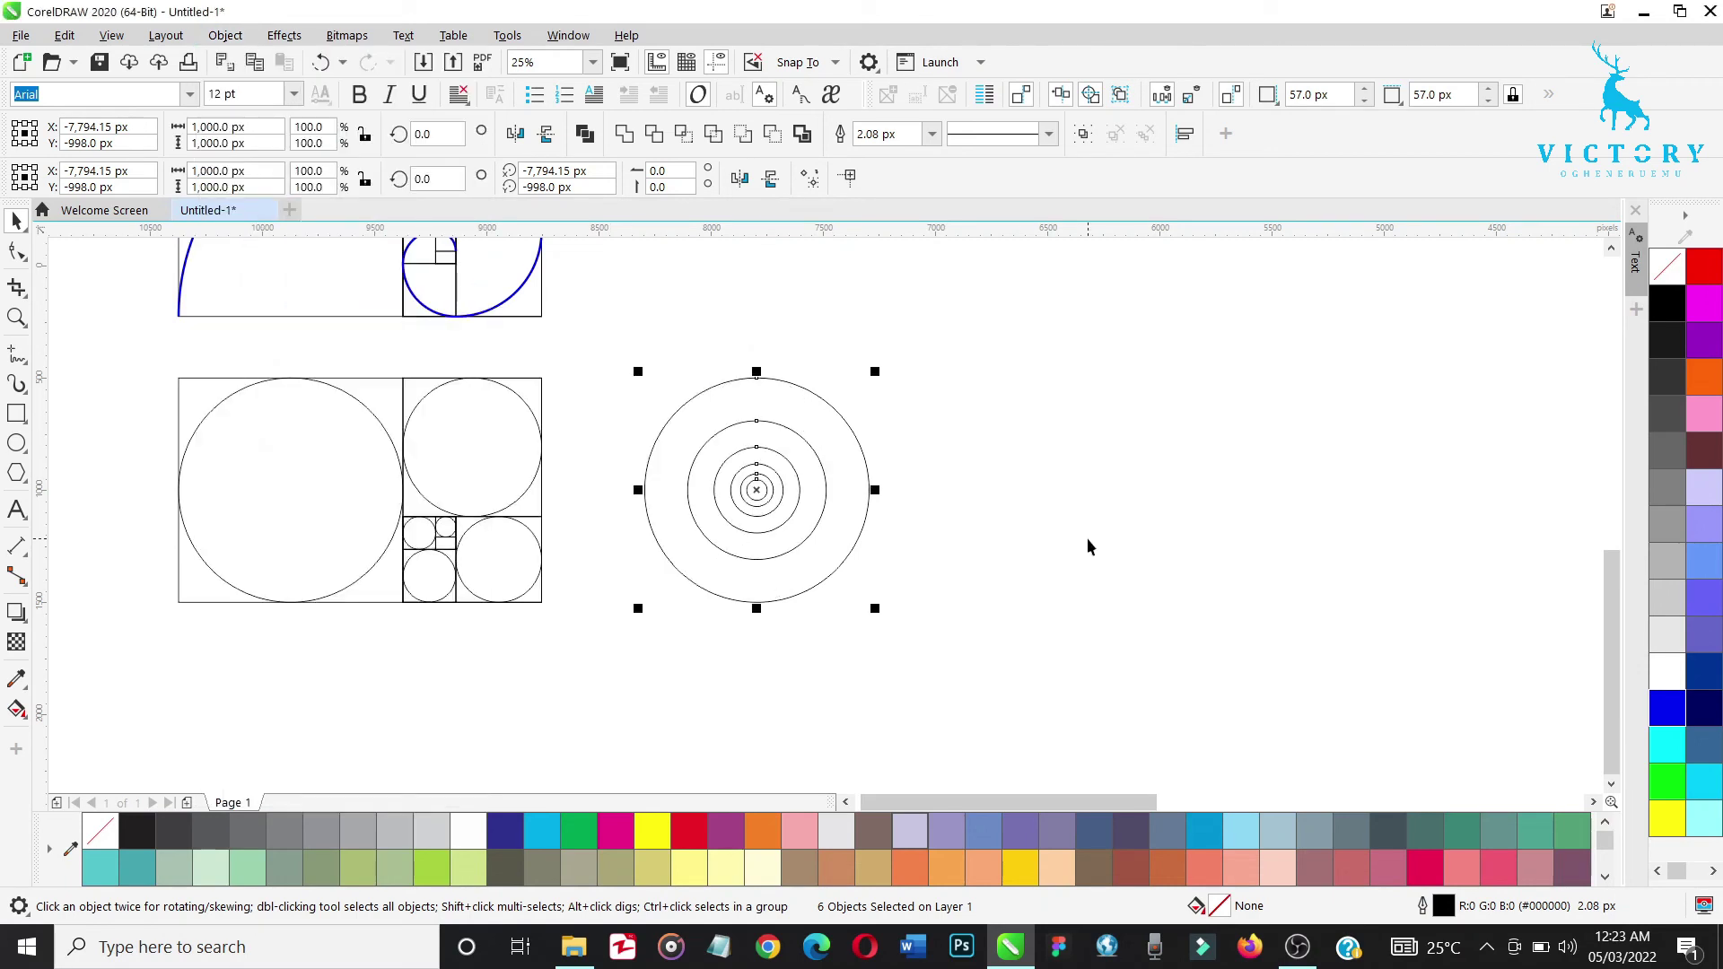
Undo the center alignment of the six circles and reapply it both horizontally and vertically
key(ctrl+z)
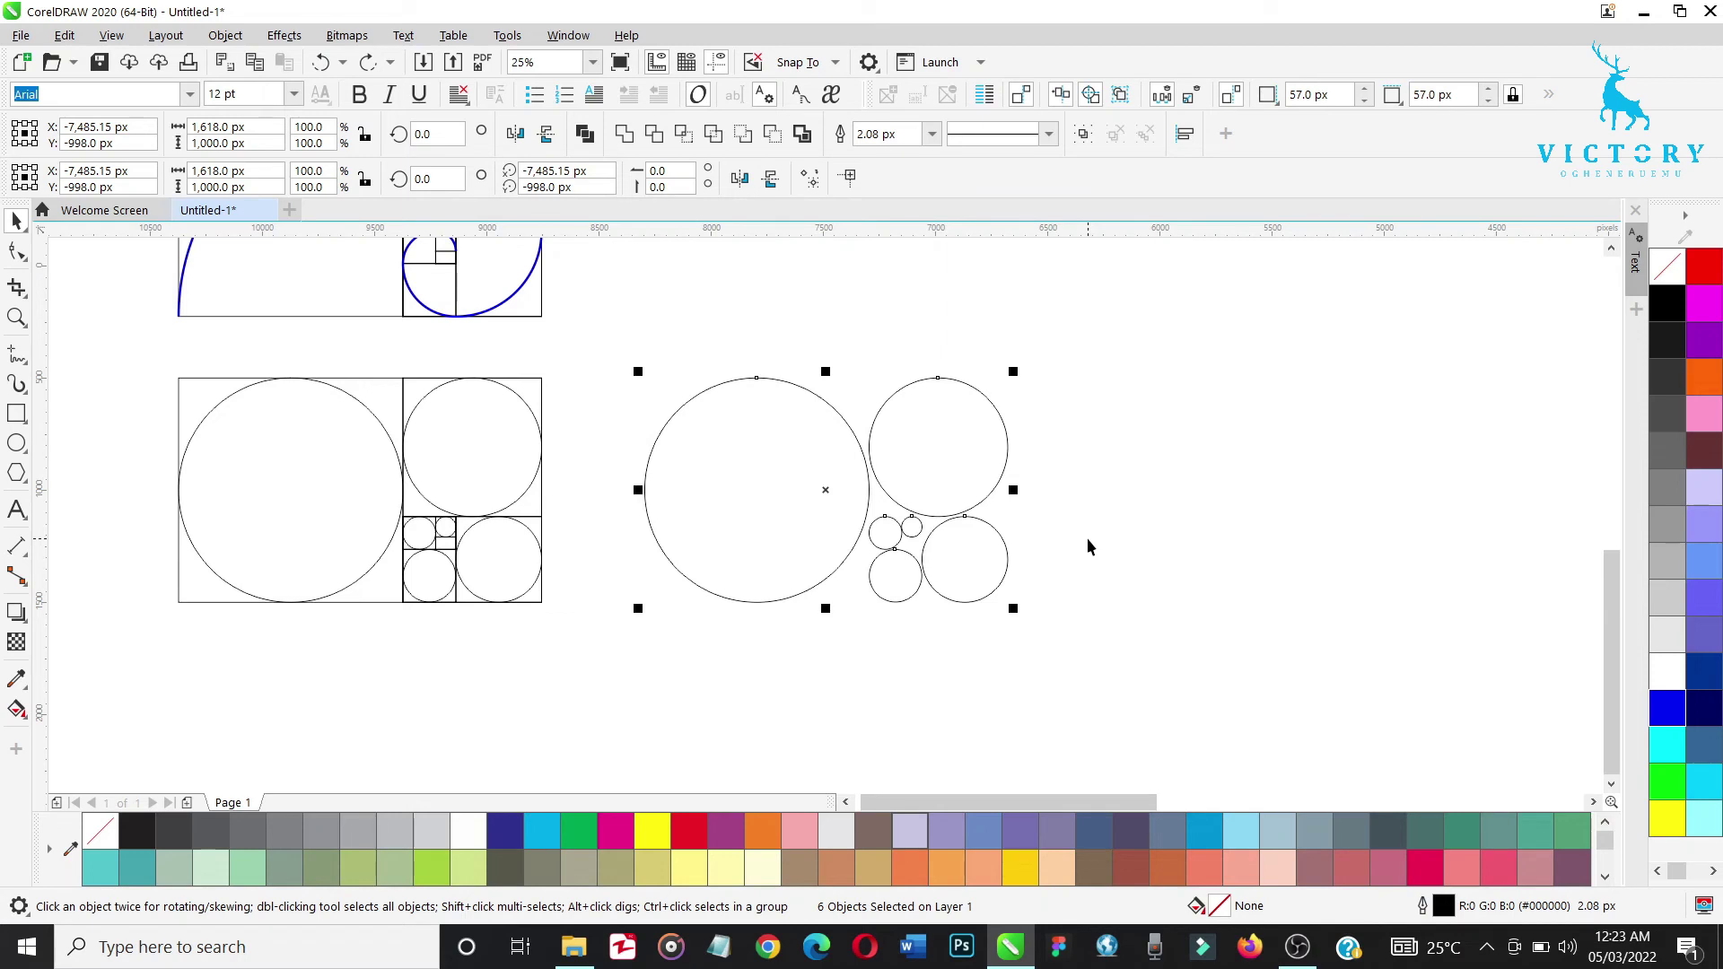
key(c)
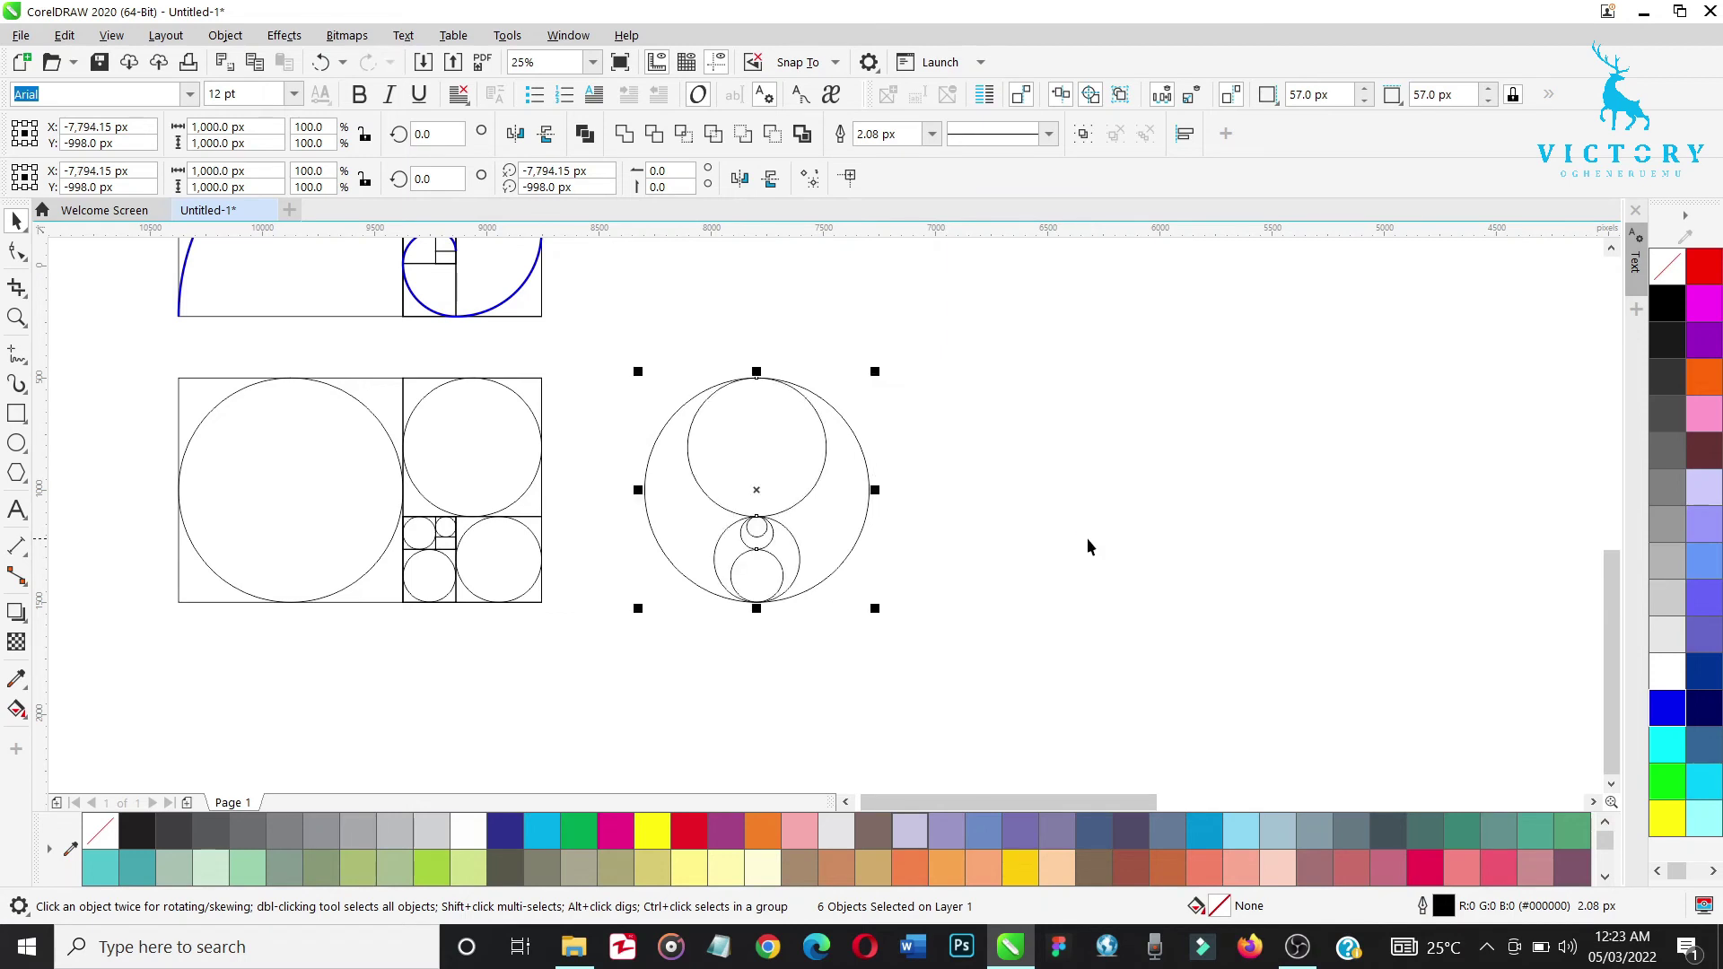
key(e)
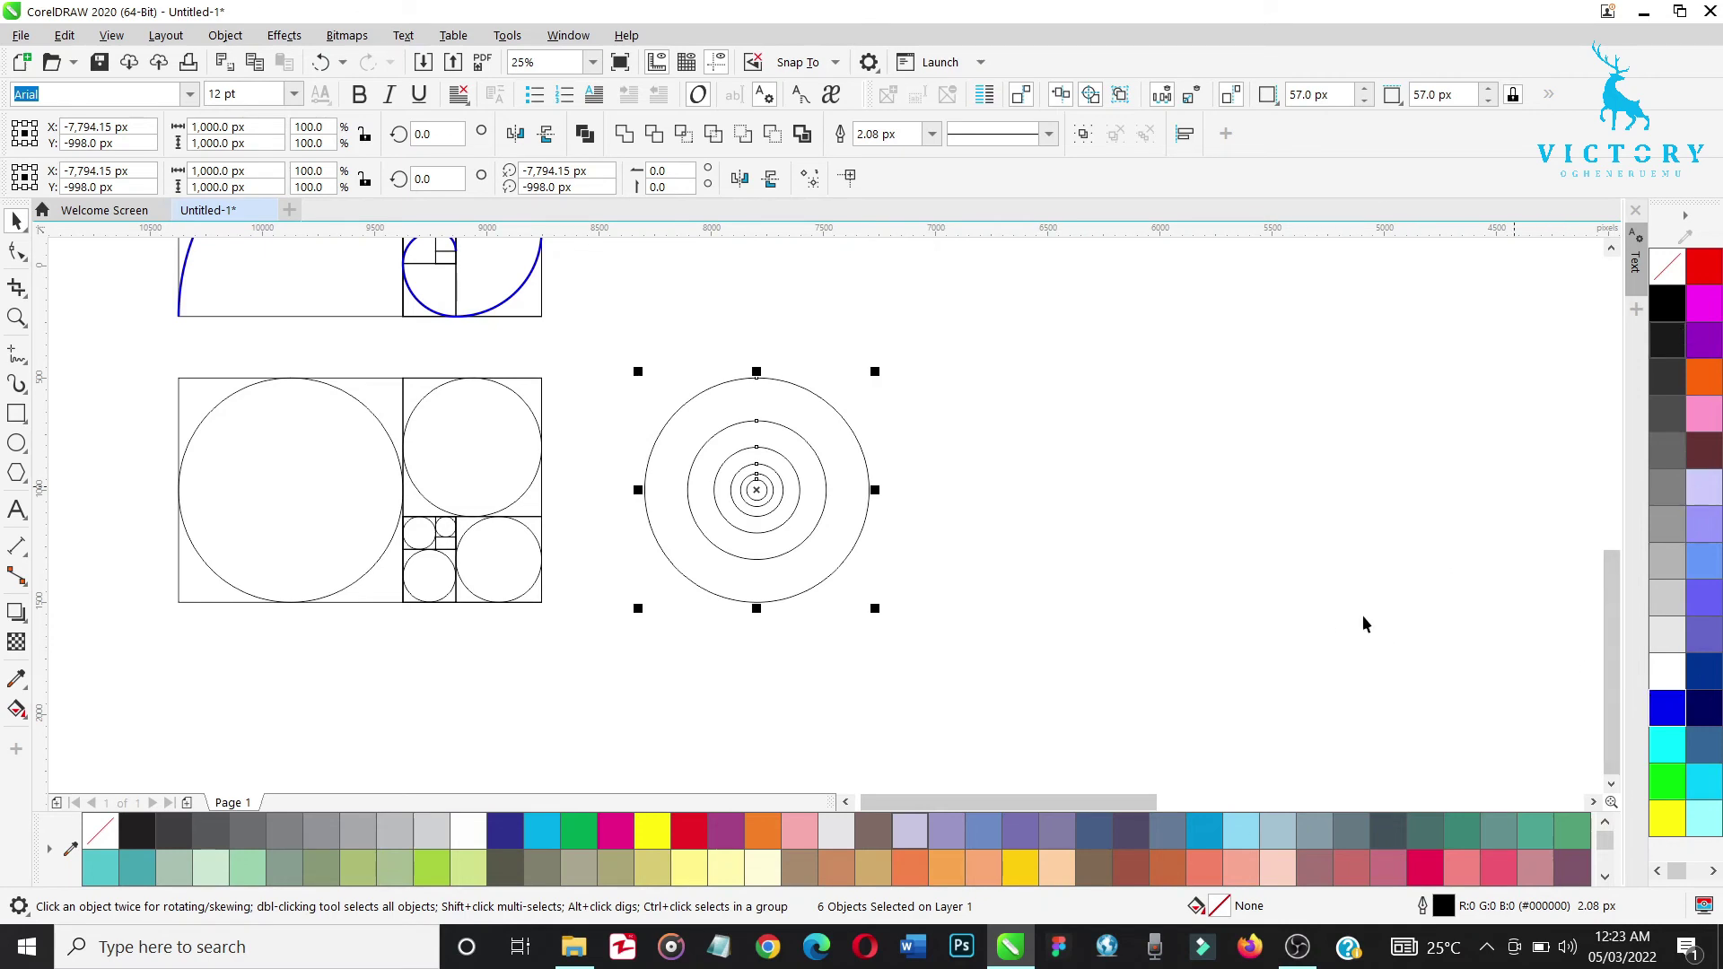
Give the six concentric circles a red outline 10 px wide
right_click(680, 826)
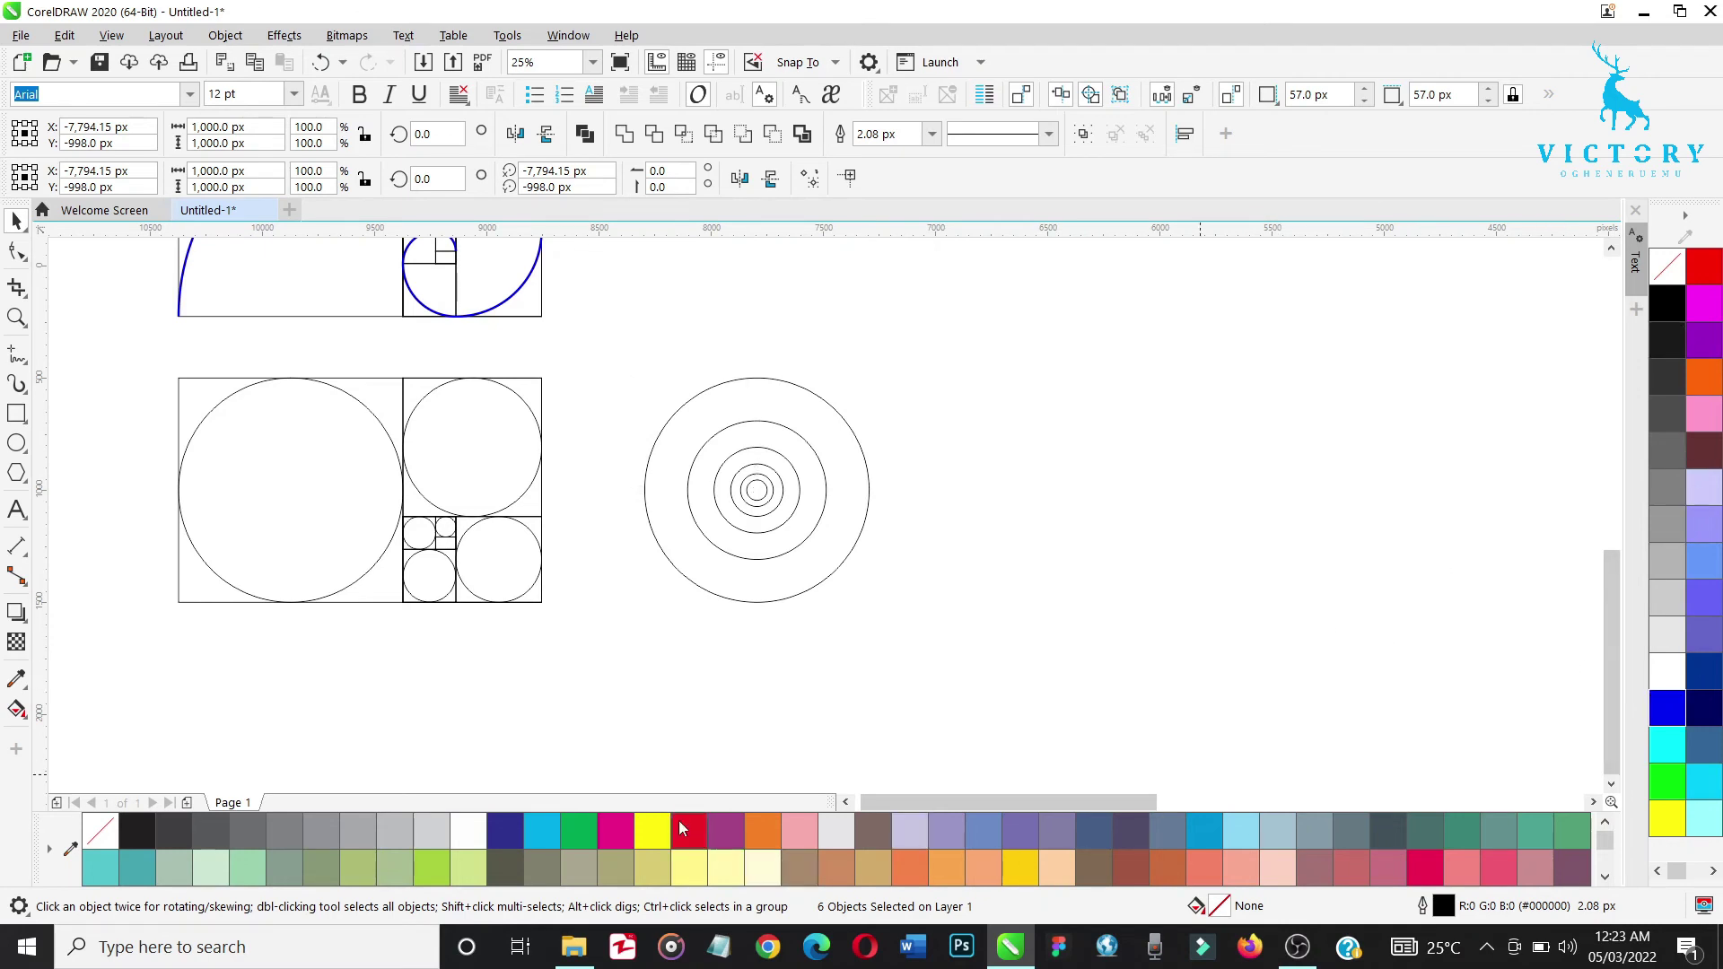
click(934, 135)
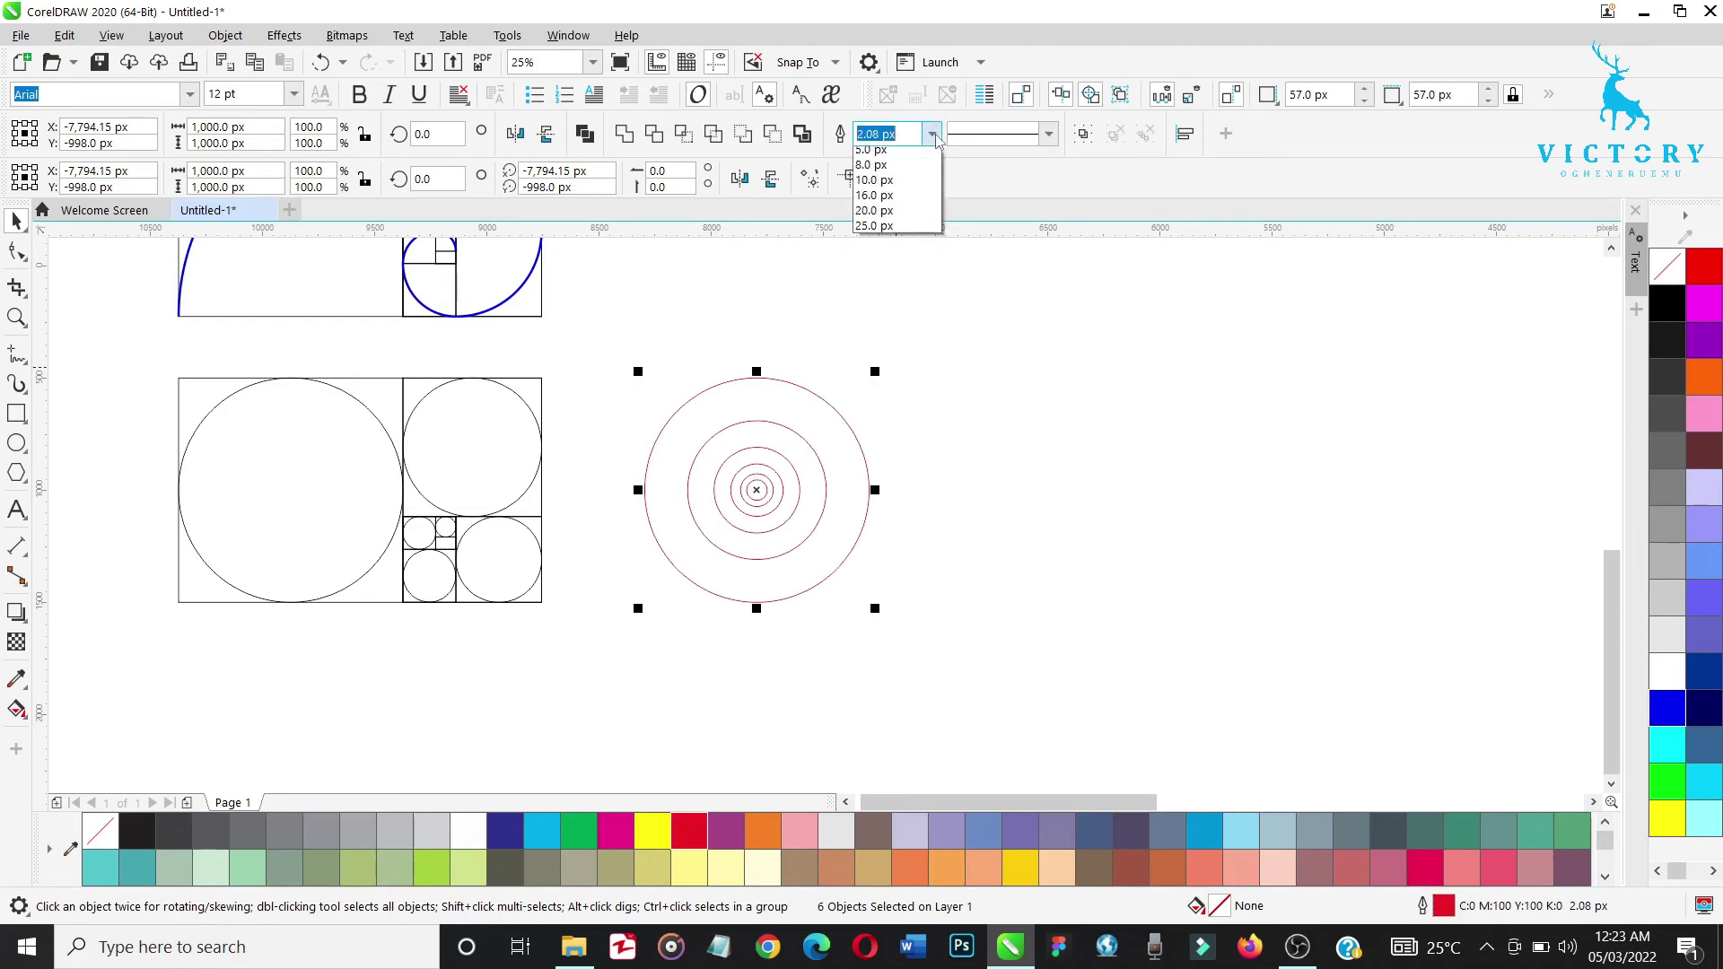
click(884, 280)
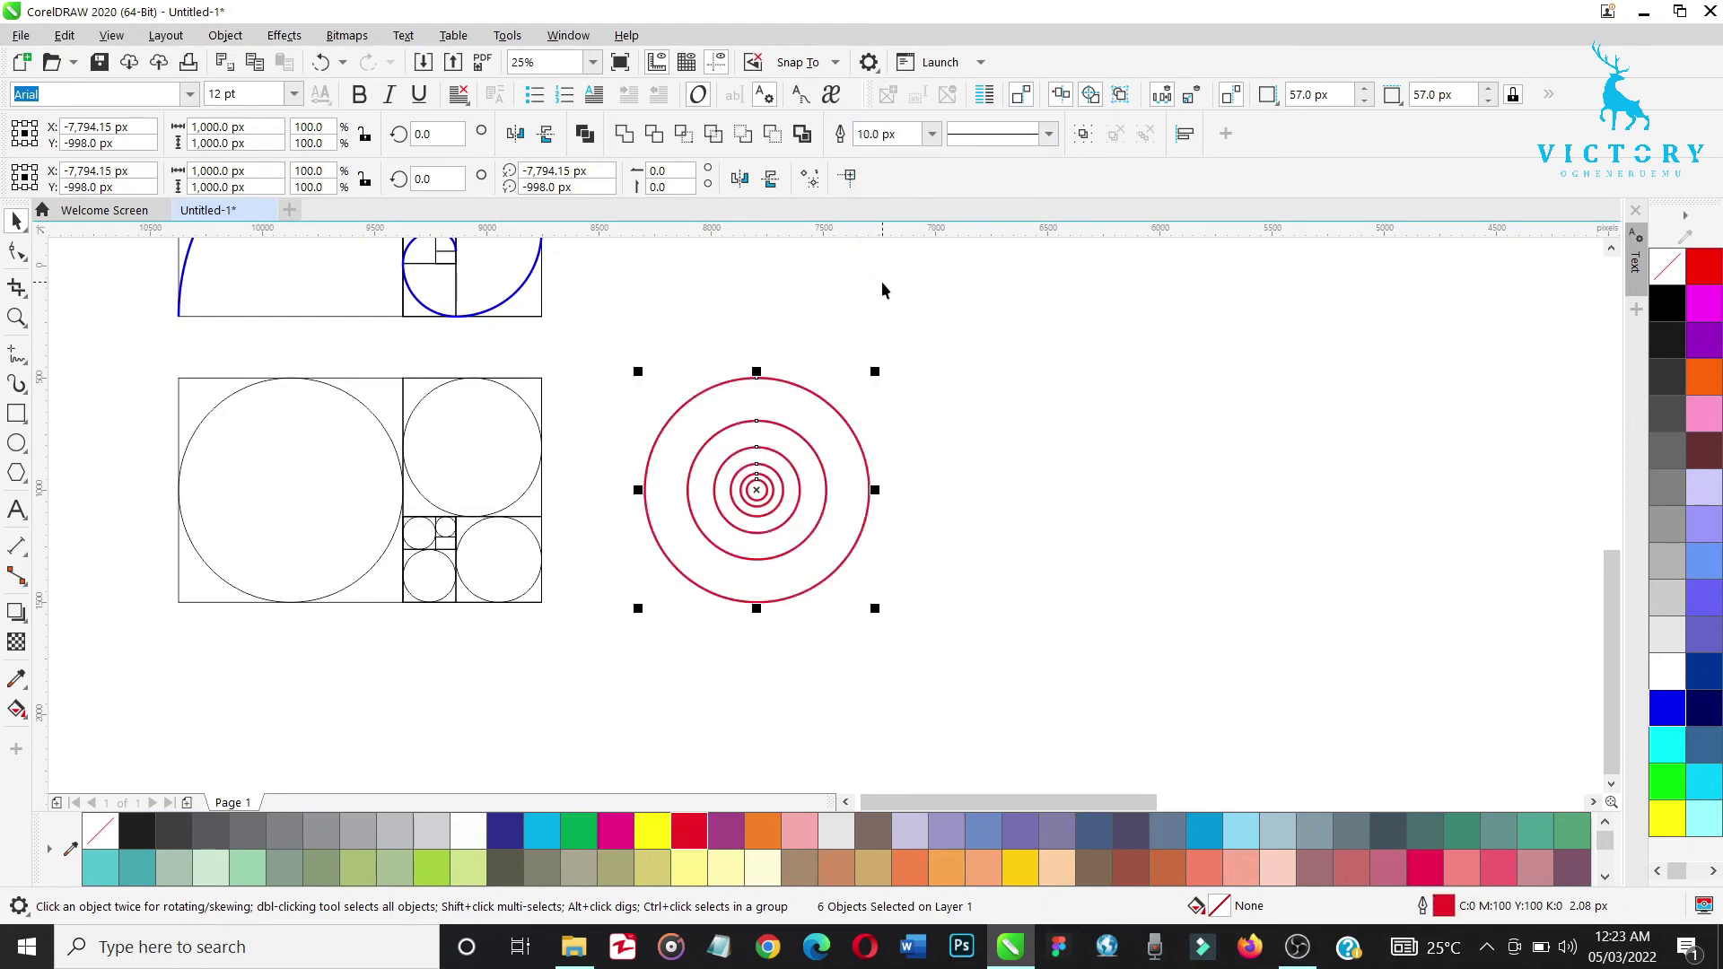
Duplicate the six blue arcs of the framed spiral and place the copy to the right of it, above the red concentric circles
click(1073, 467)
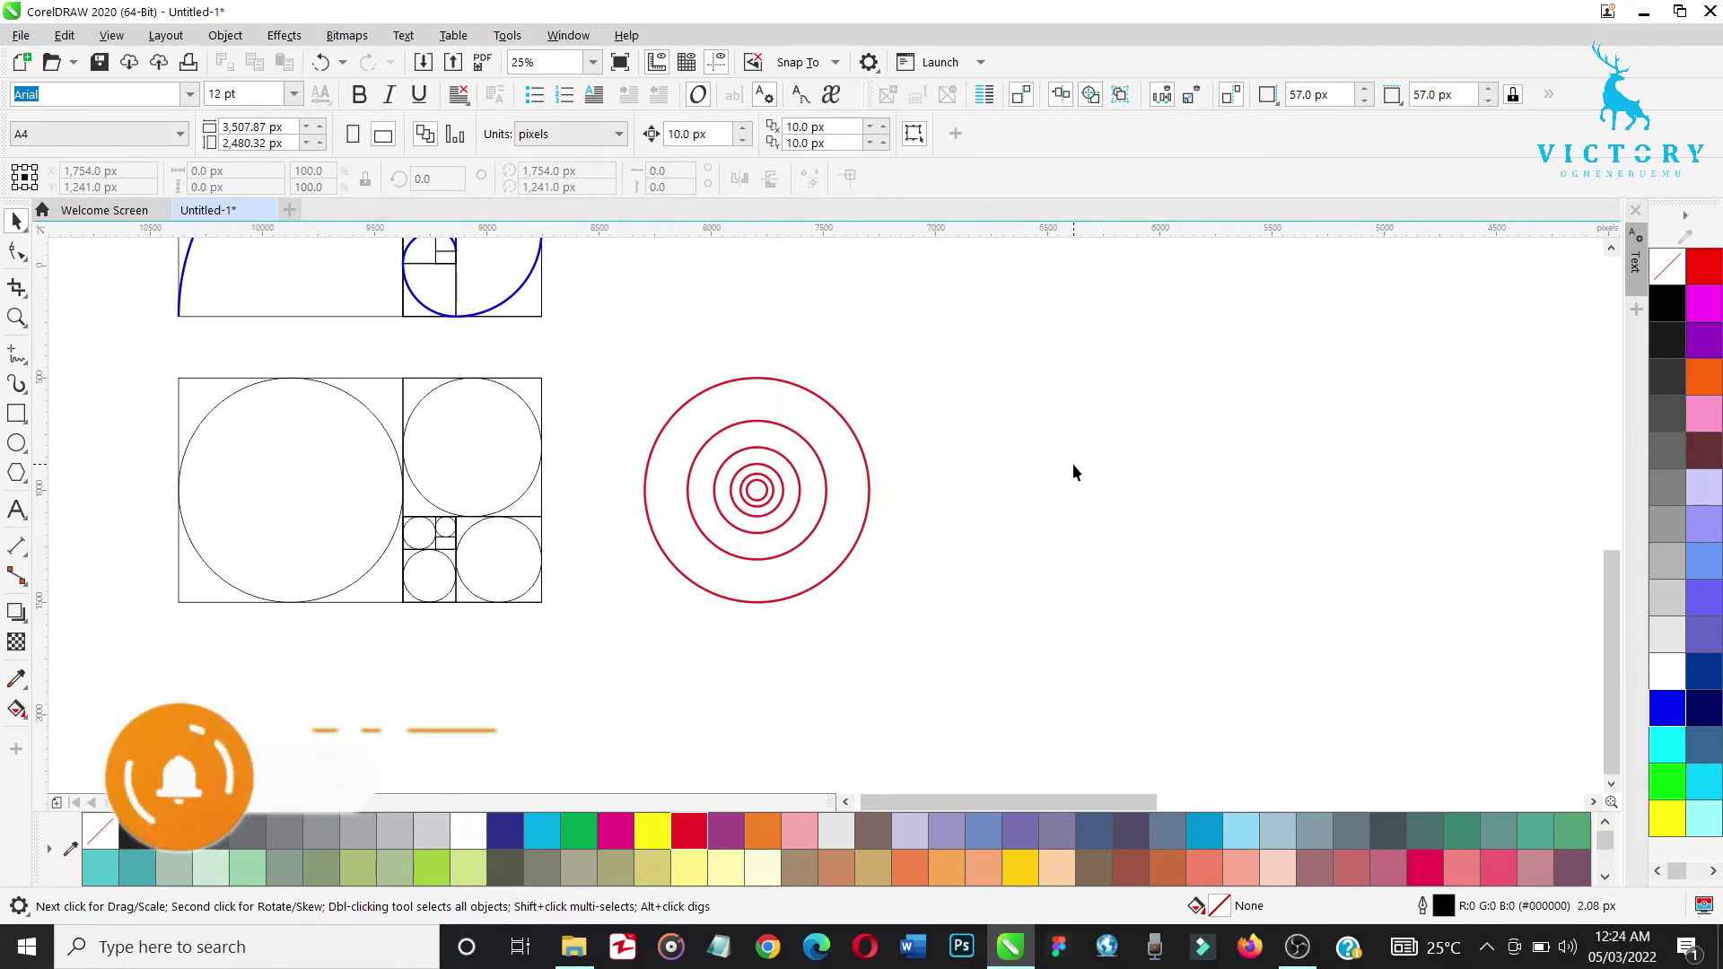
key(h)
drag(869, 496, 888, 583)
scroll(888, 583, up, 3)
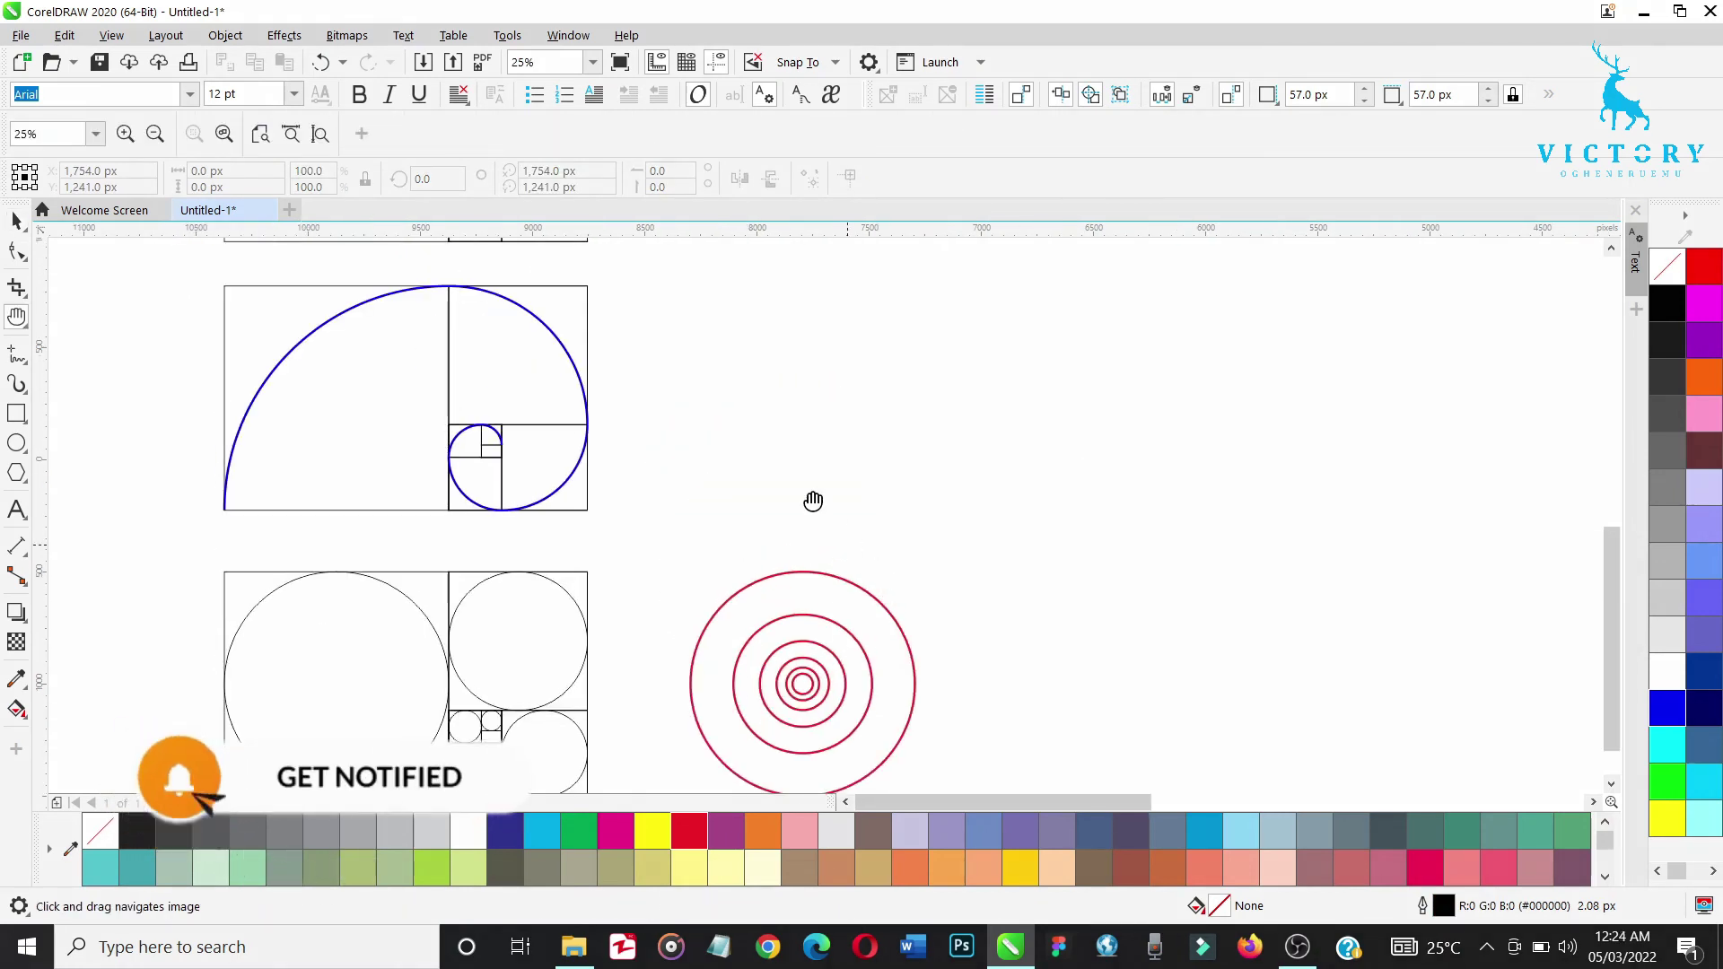
key(space)
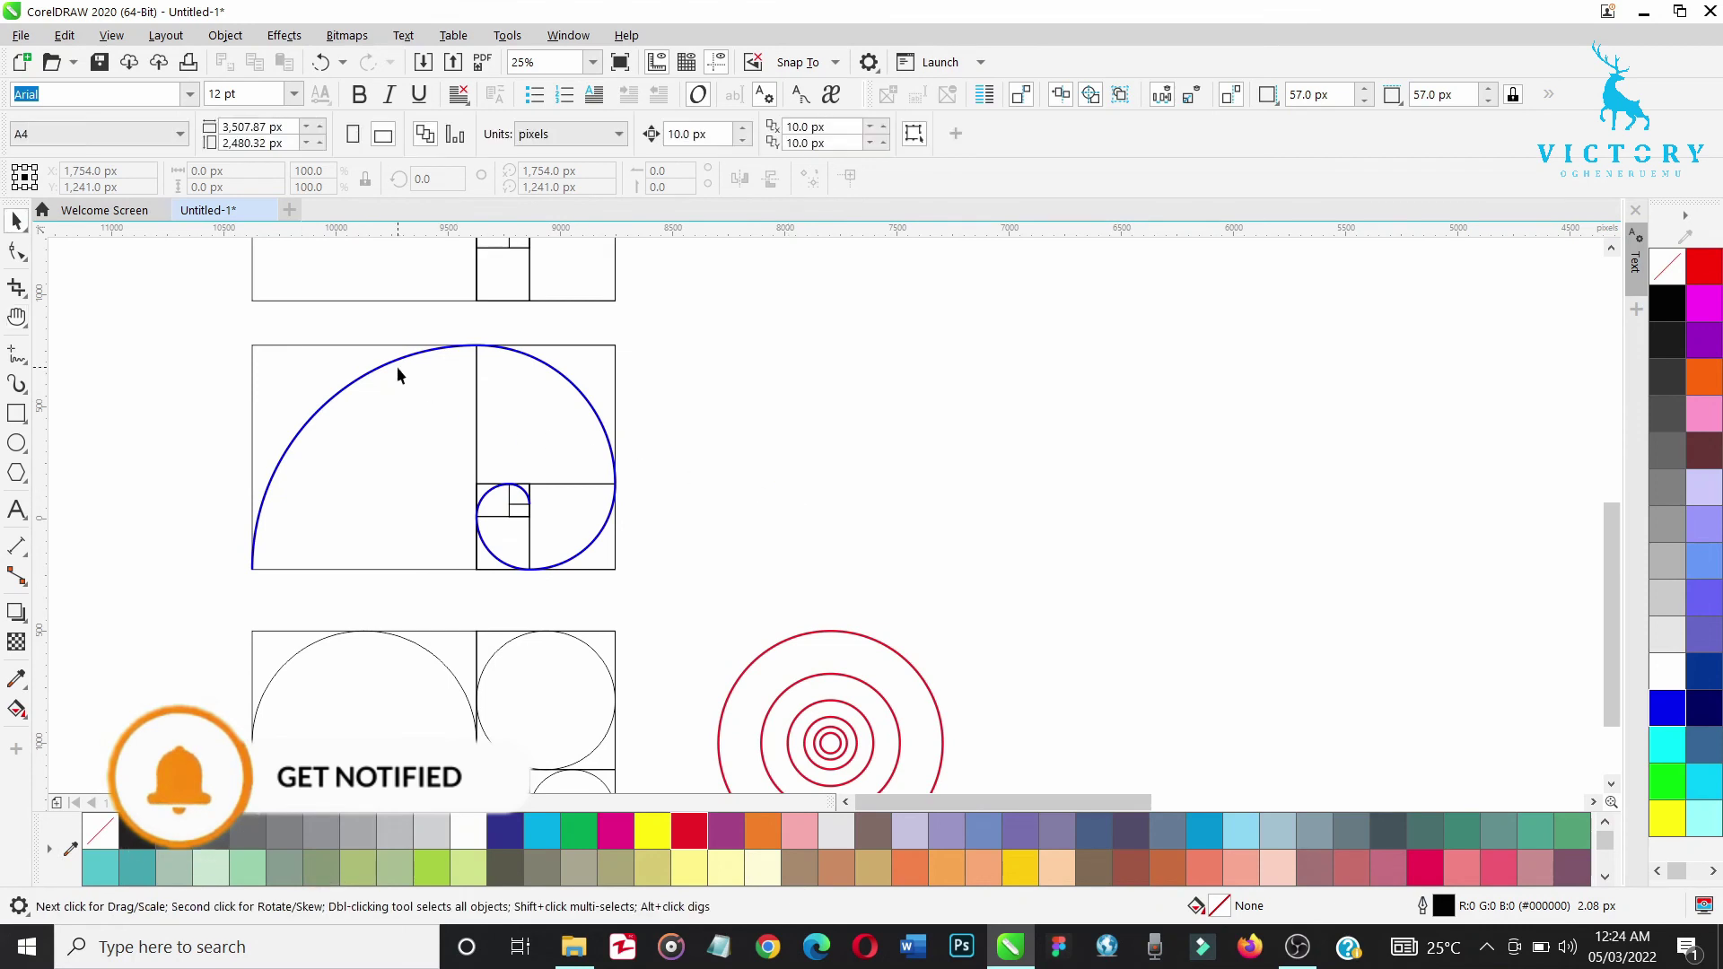
click(387, 364)
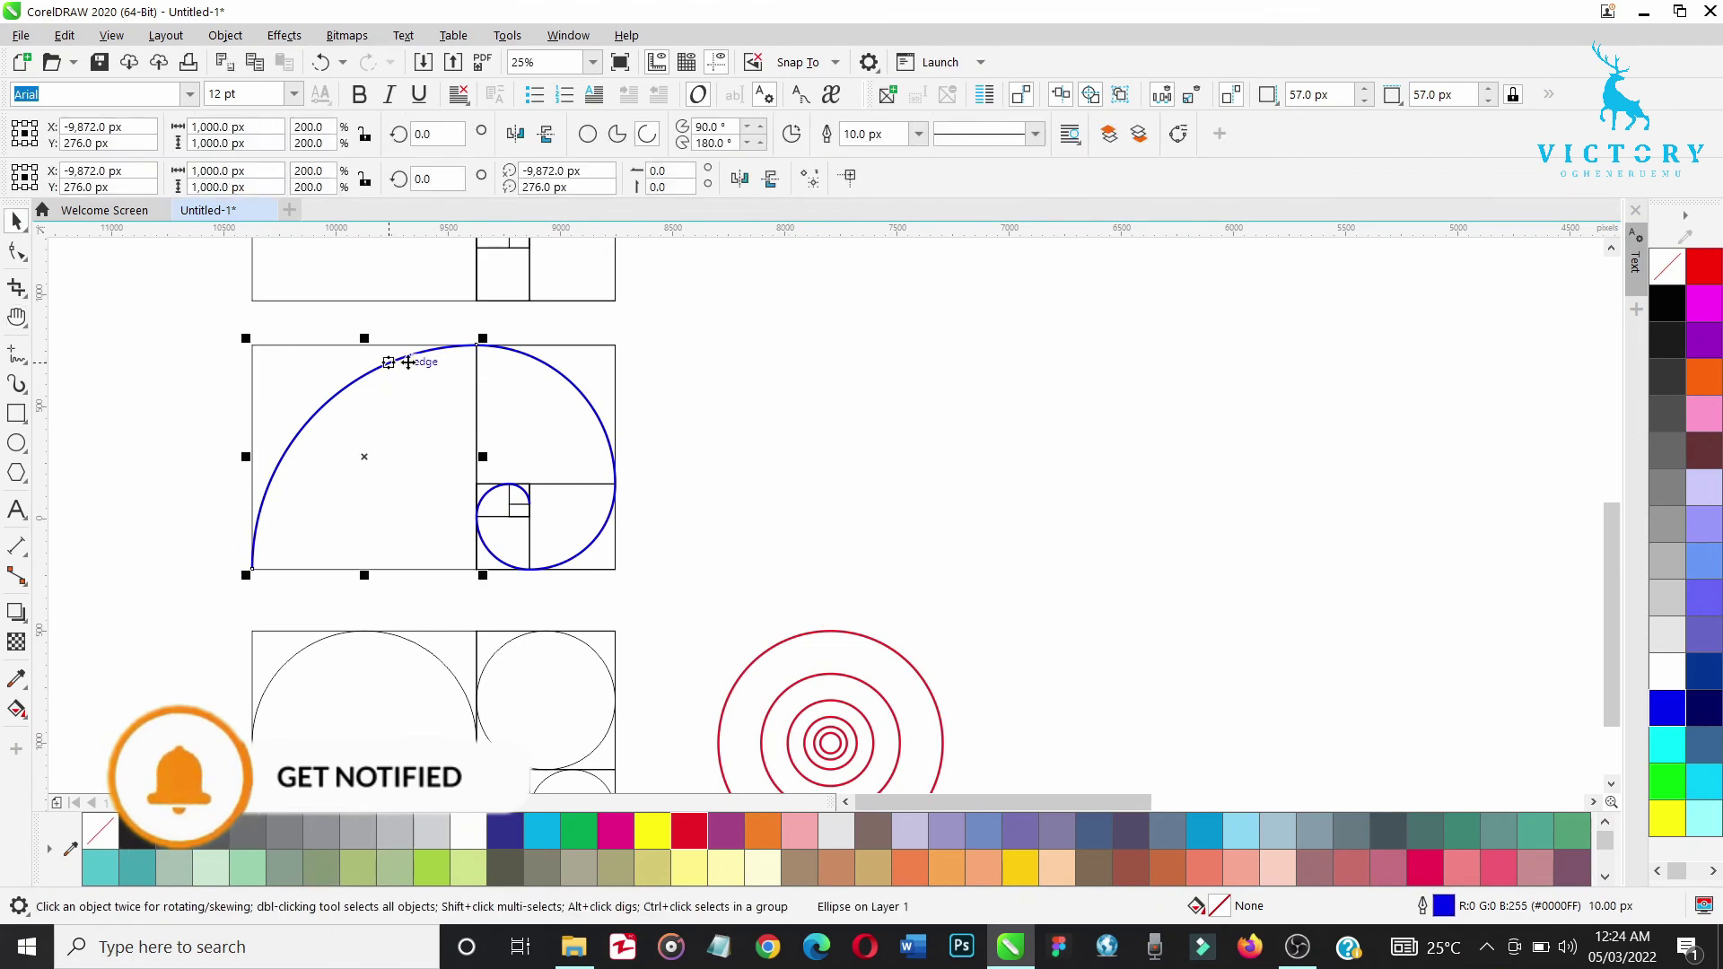
shift+click(528, 358)
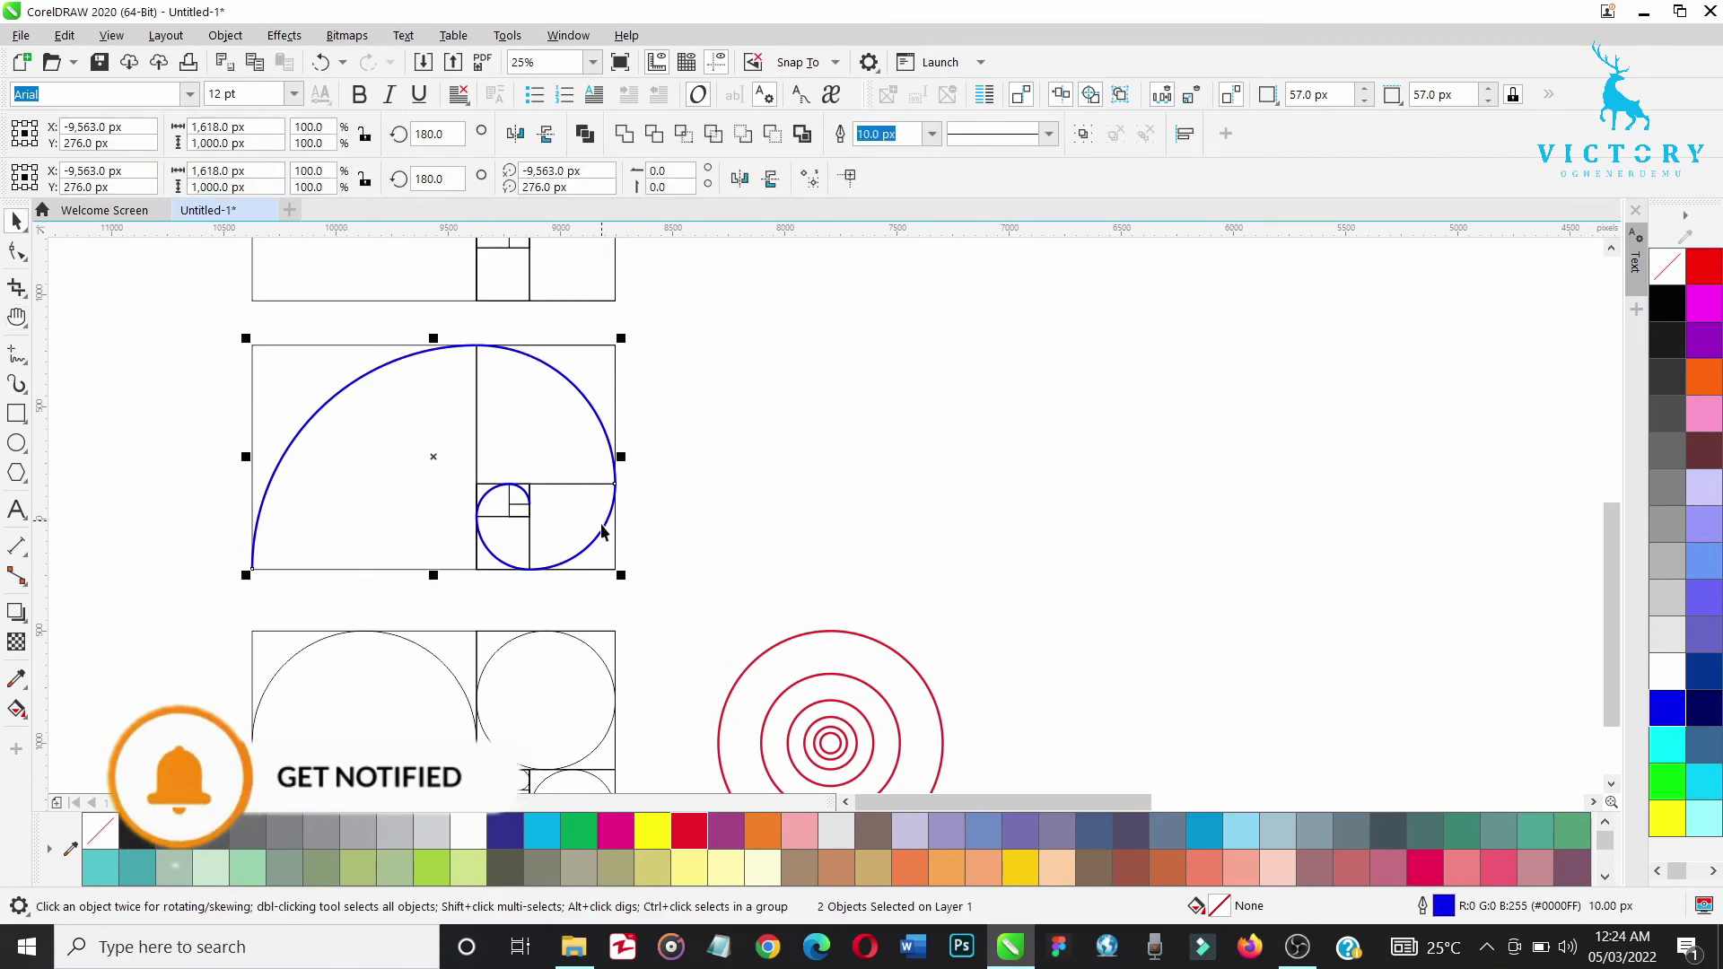
shift+click(503, 565)
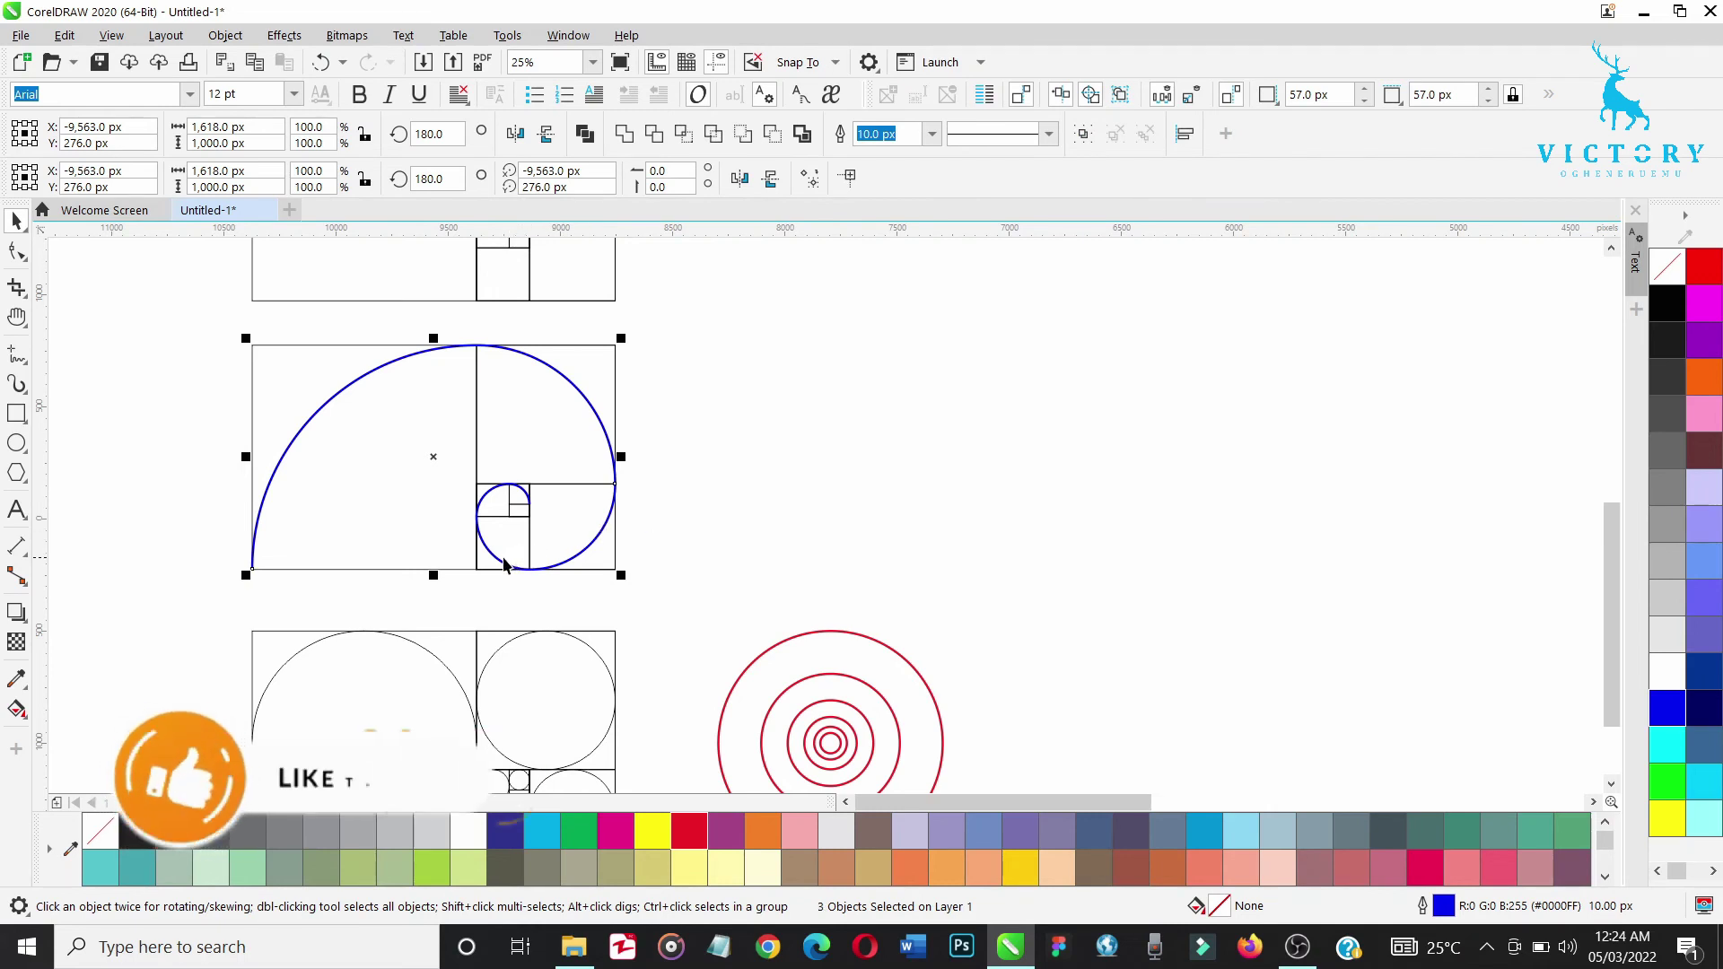
shift+click(491, 504)
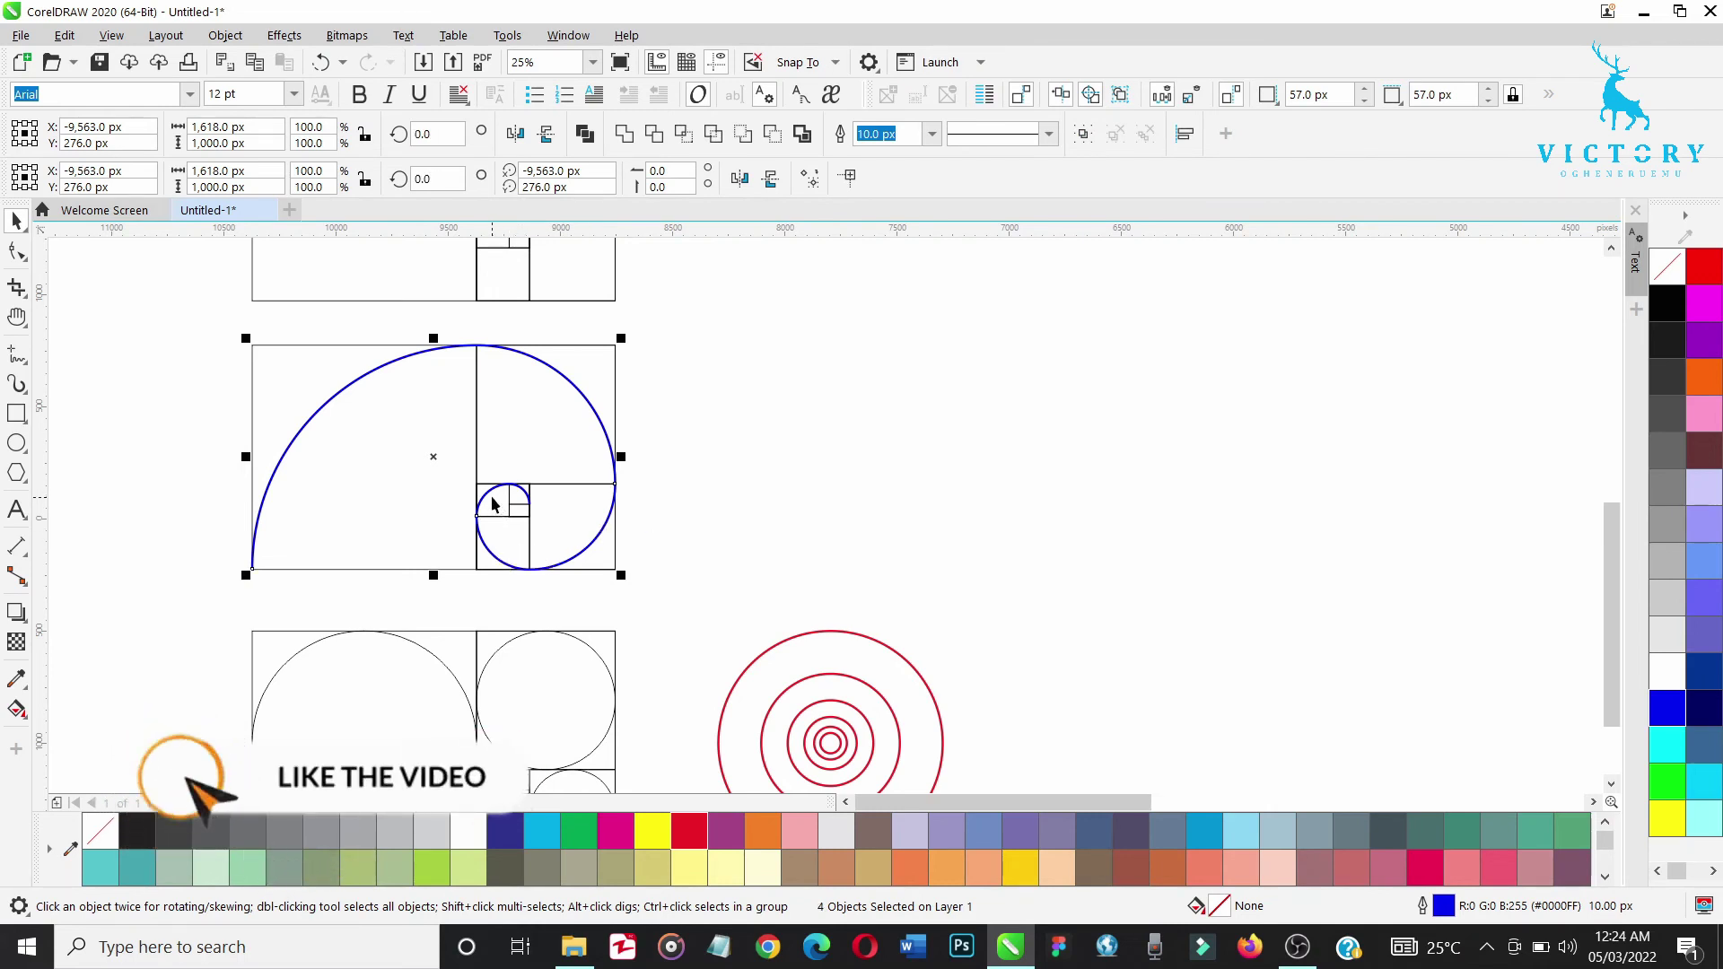
shift+click(517, 490)
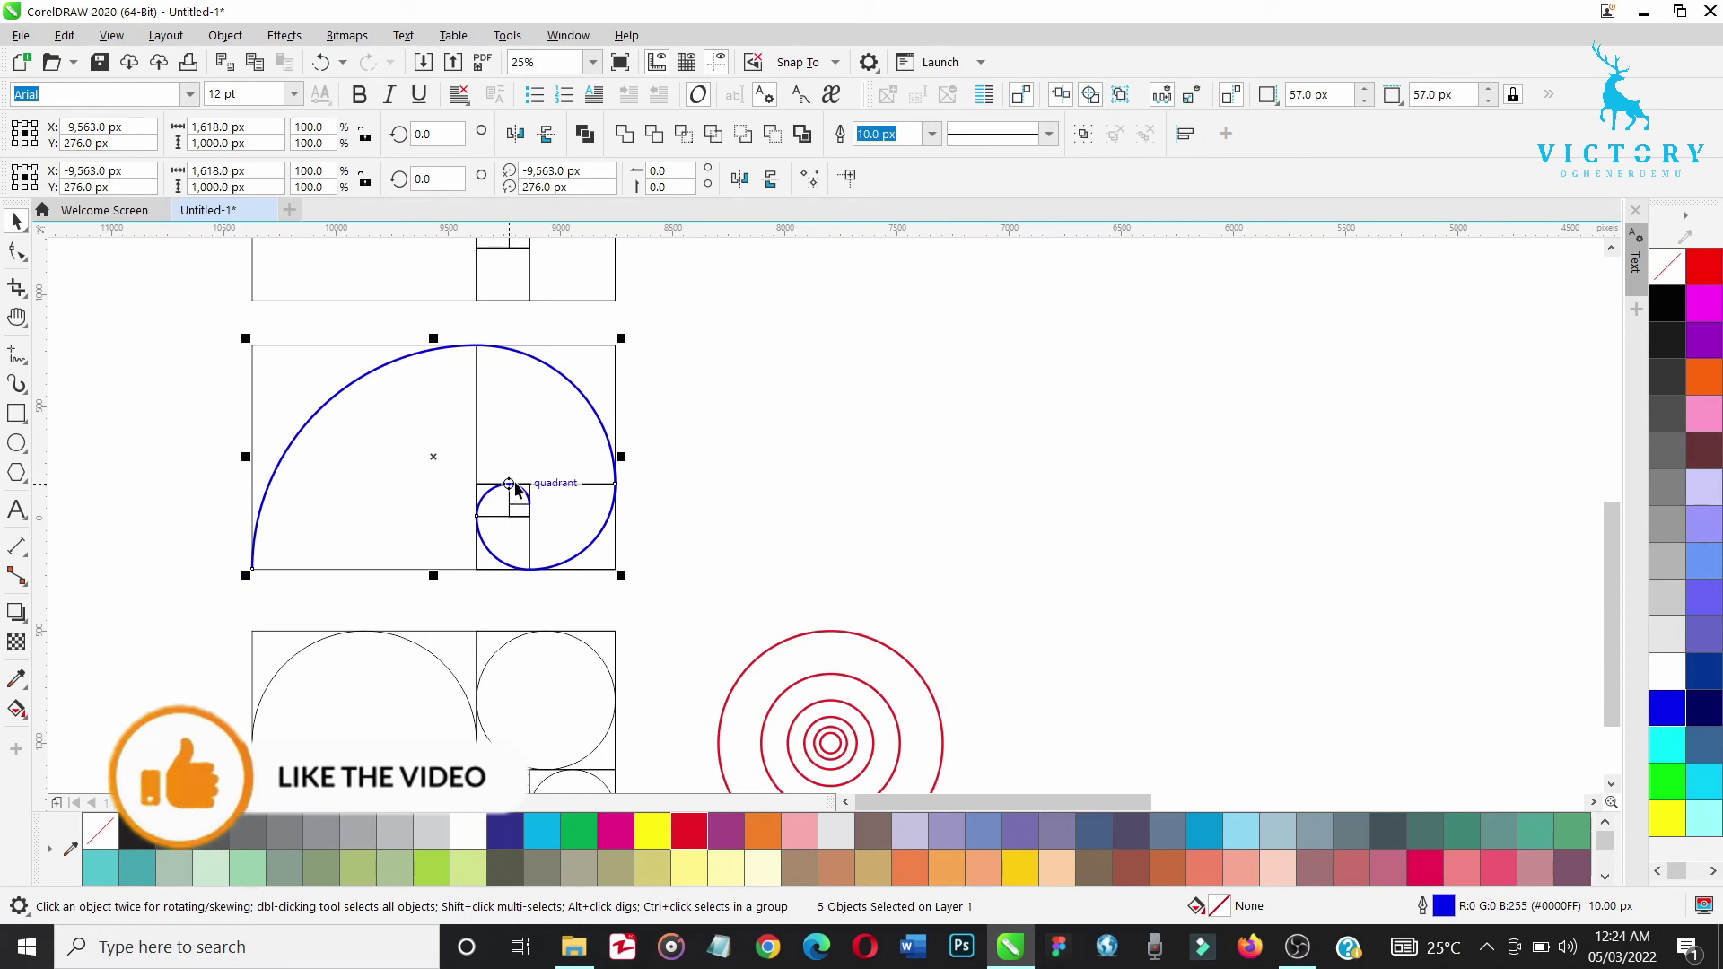
shift+click(520, 487)
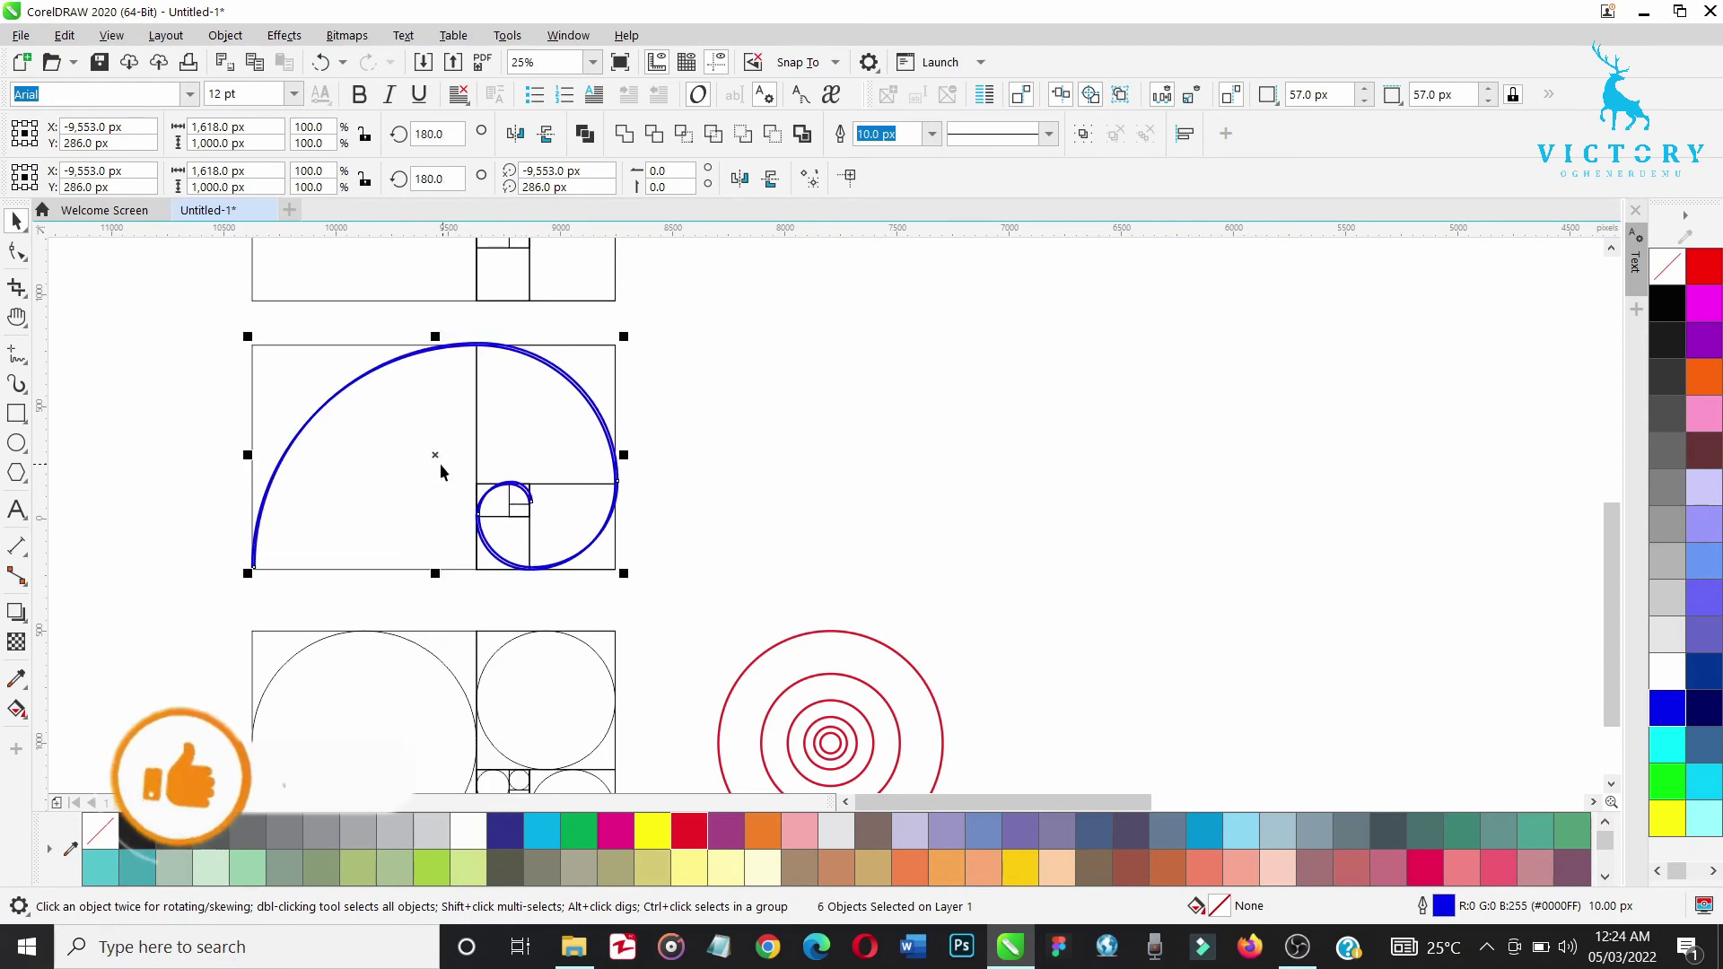
drag(434, 455, 890, 456)
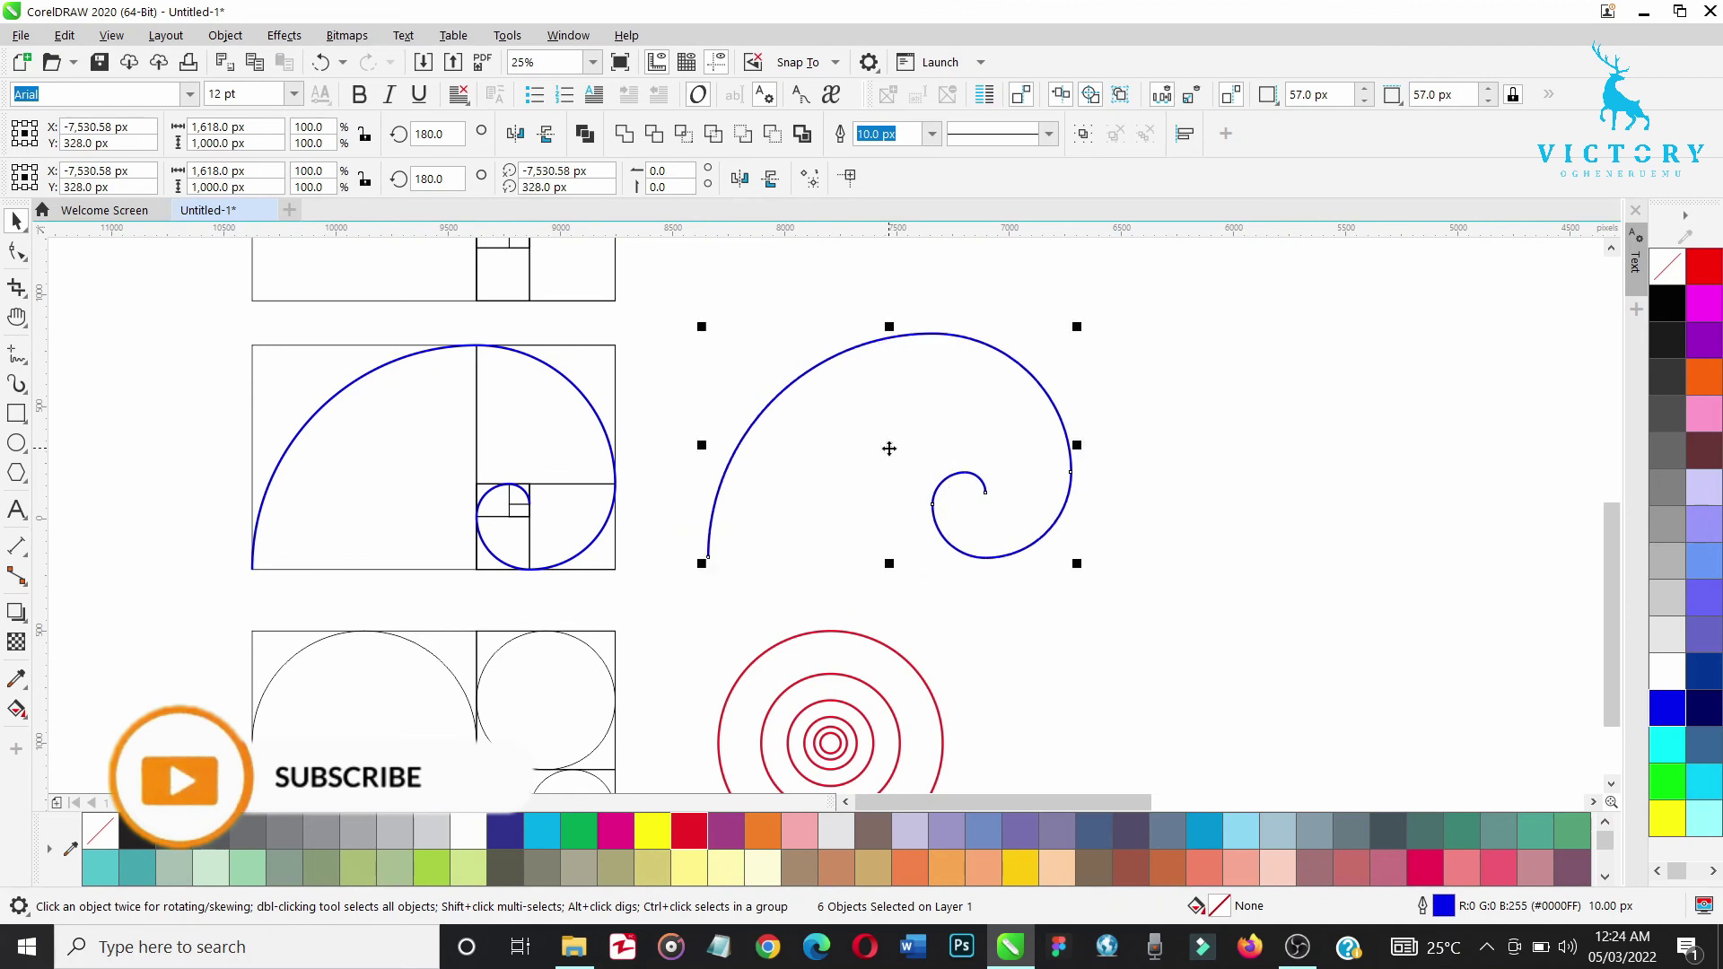
click(1149, 545)
Select the unframed blue spiral together with the red concentric circles and nudge them farther right, away from the framed constructions
scroll(1148, 546, down, 4)
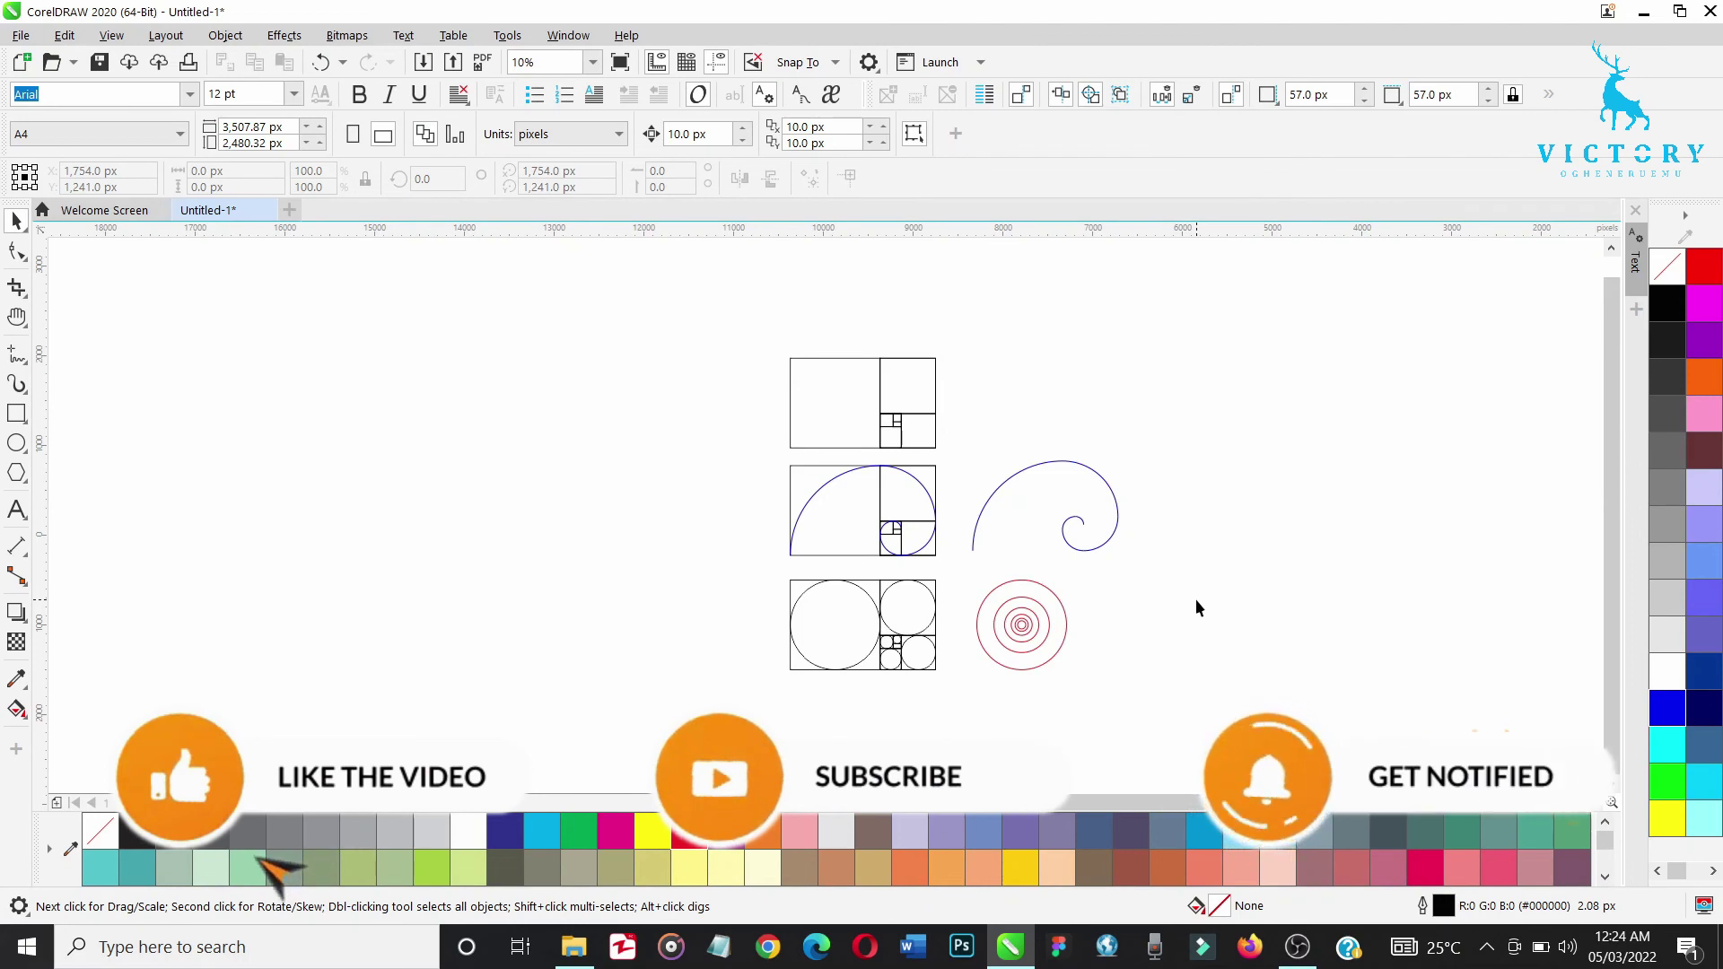
drag(1222, 411, 965, 720)
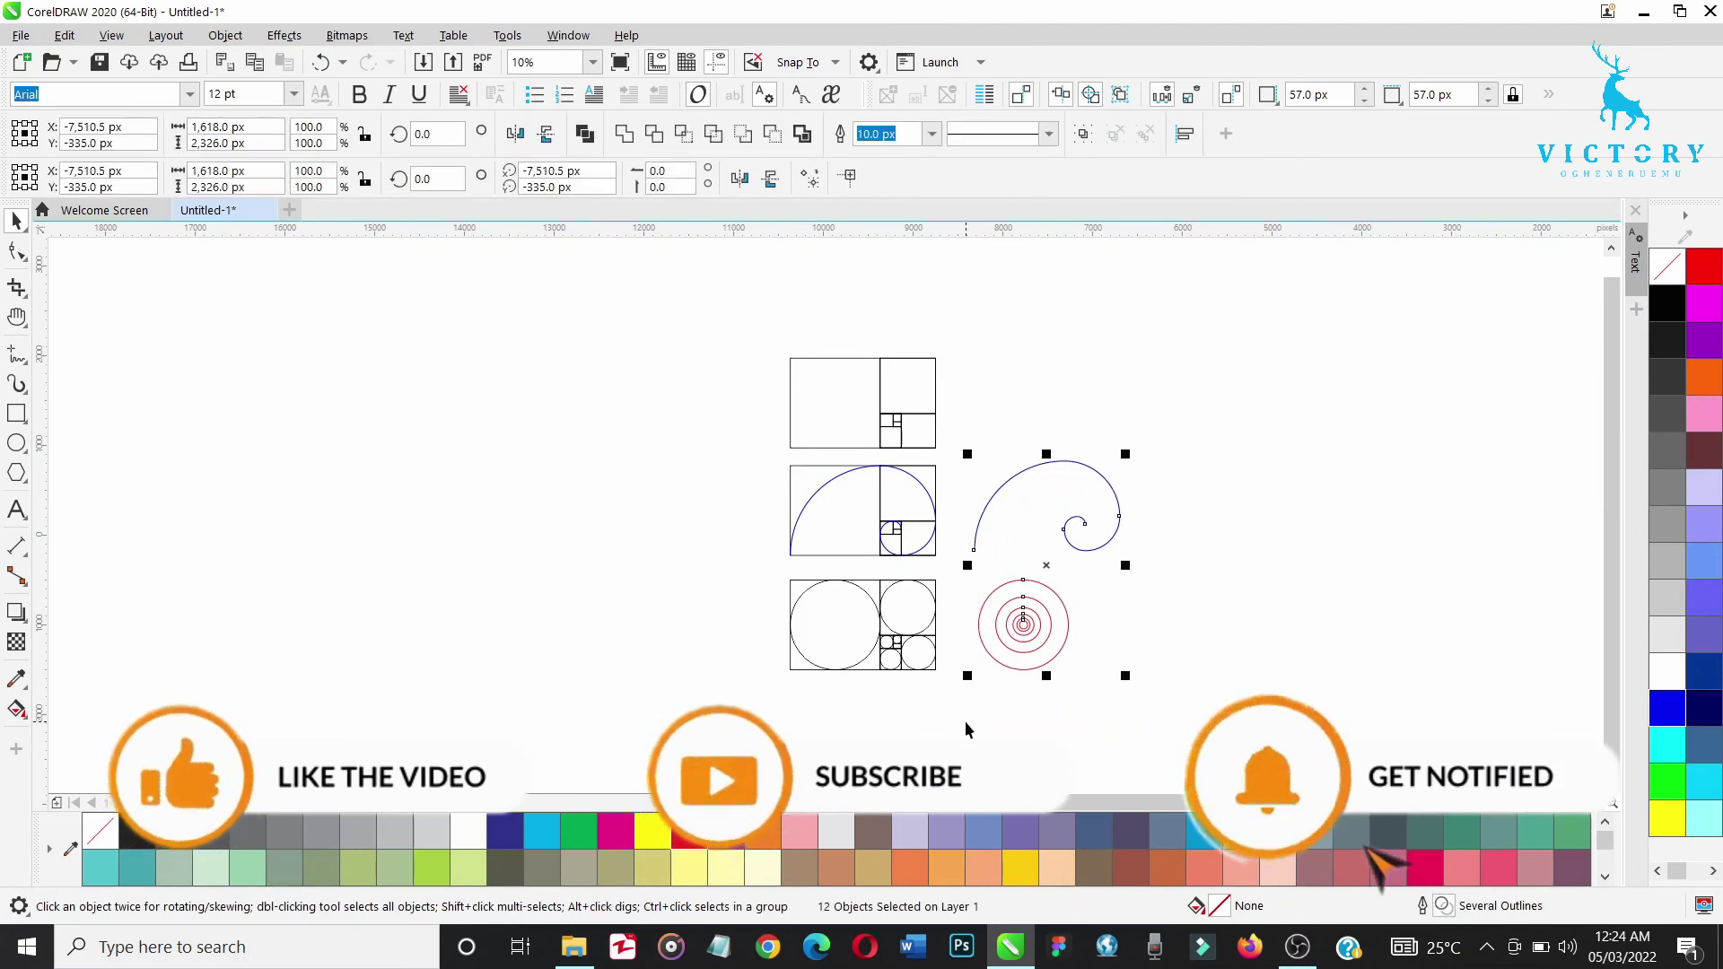
key(Right)
click(1224, 669)
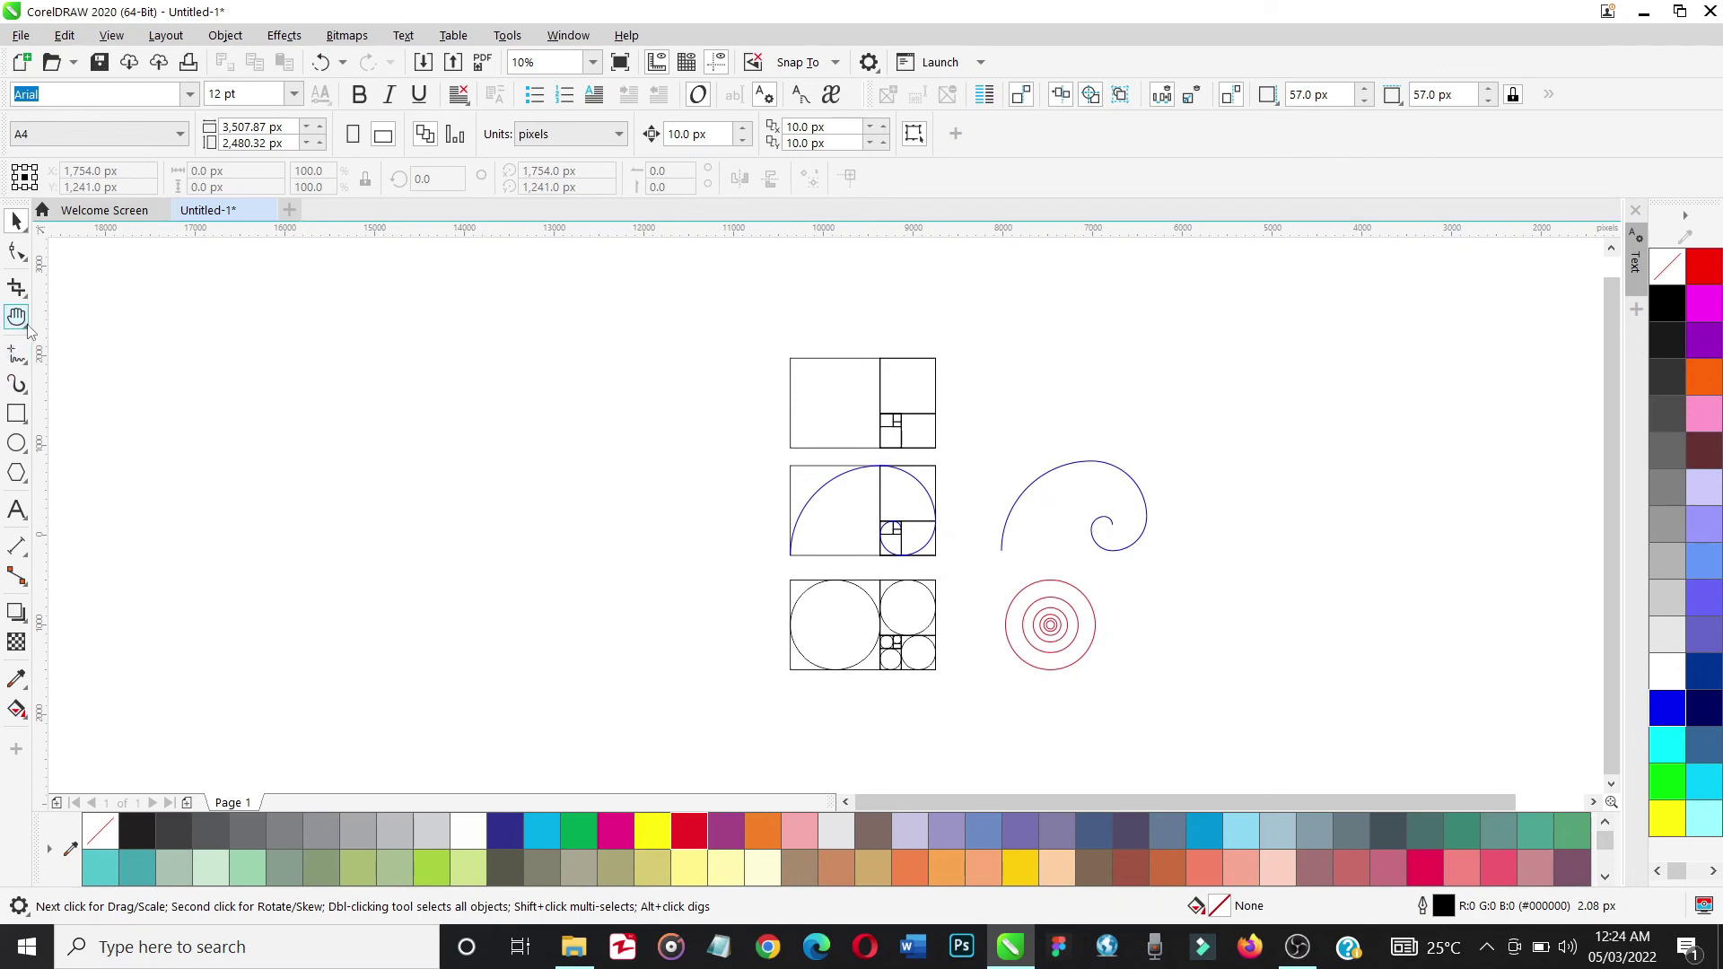
click(27, 367)
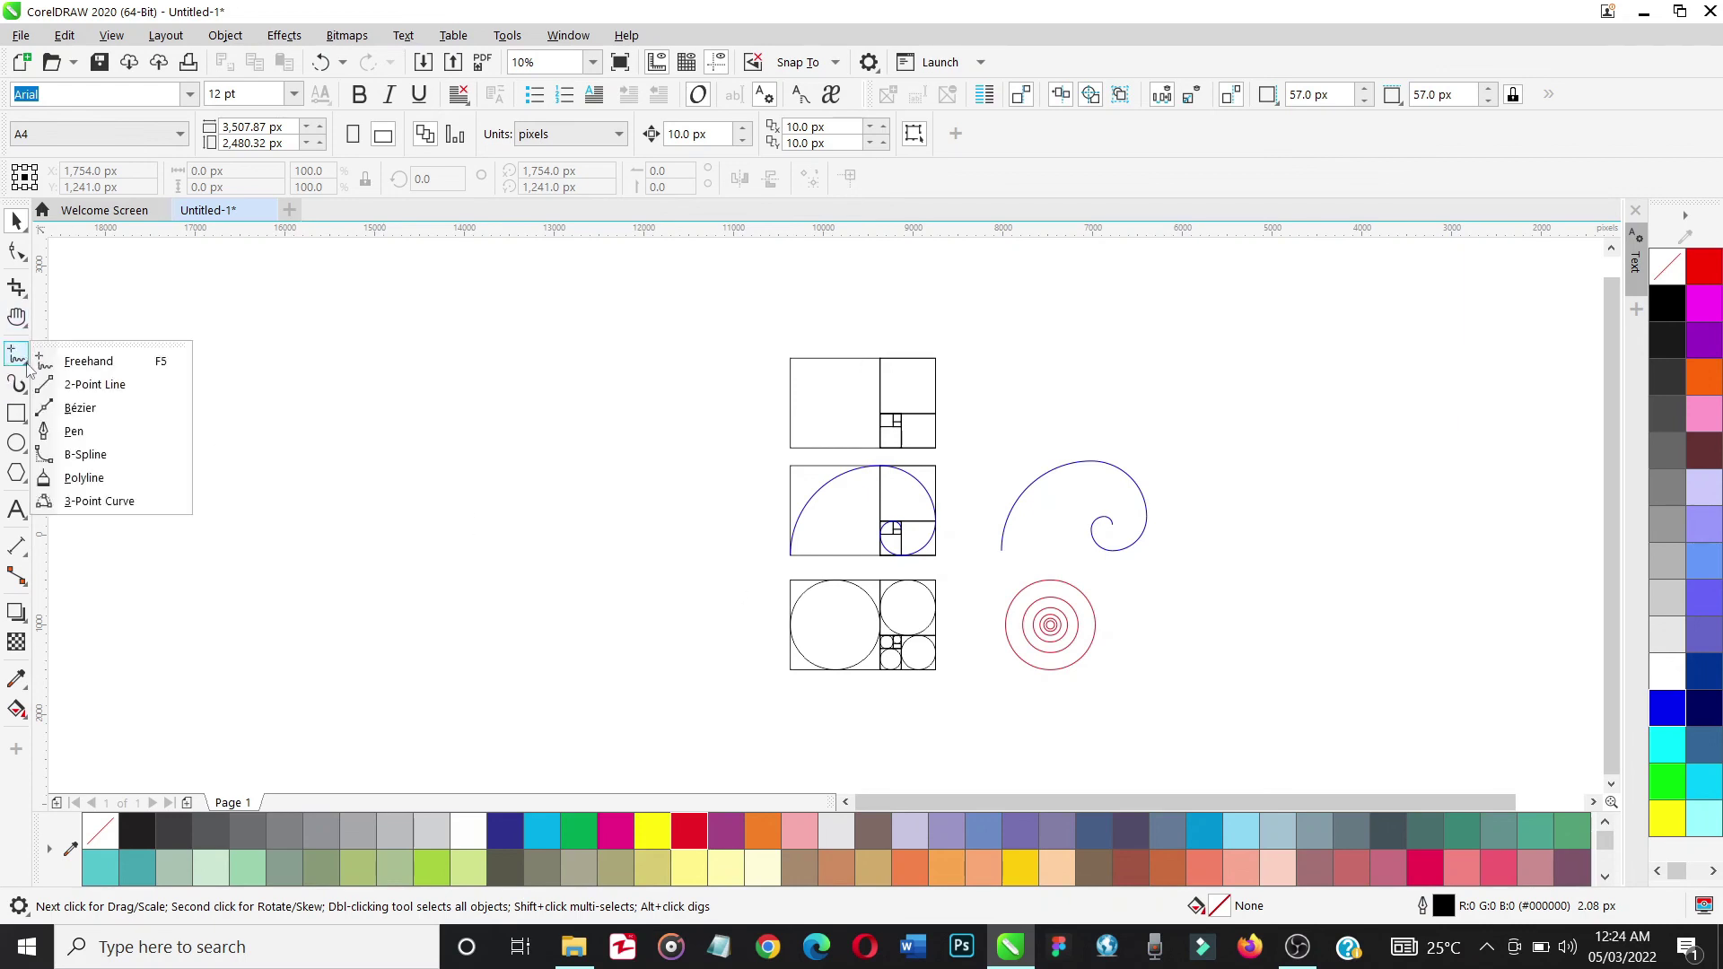
click(74, 431)
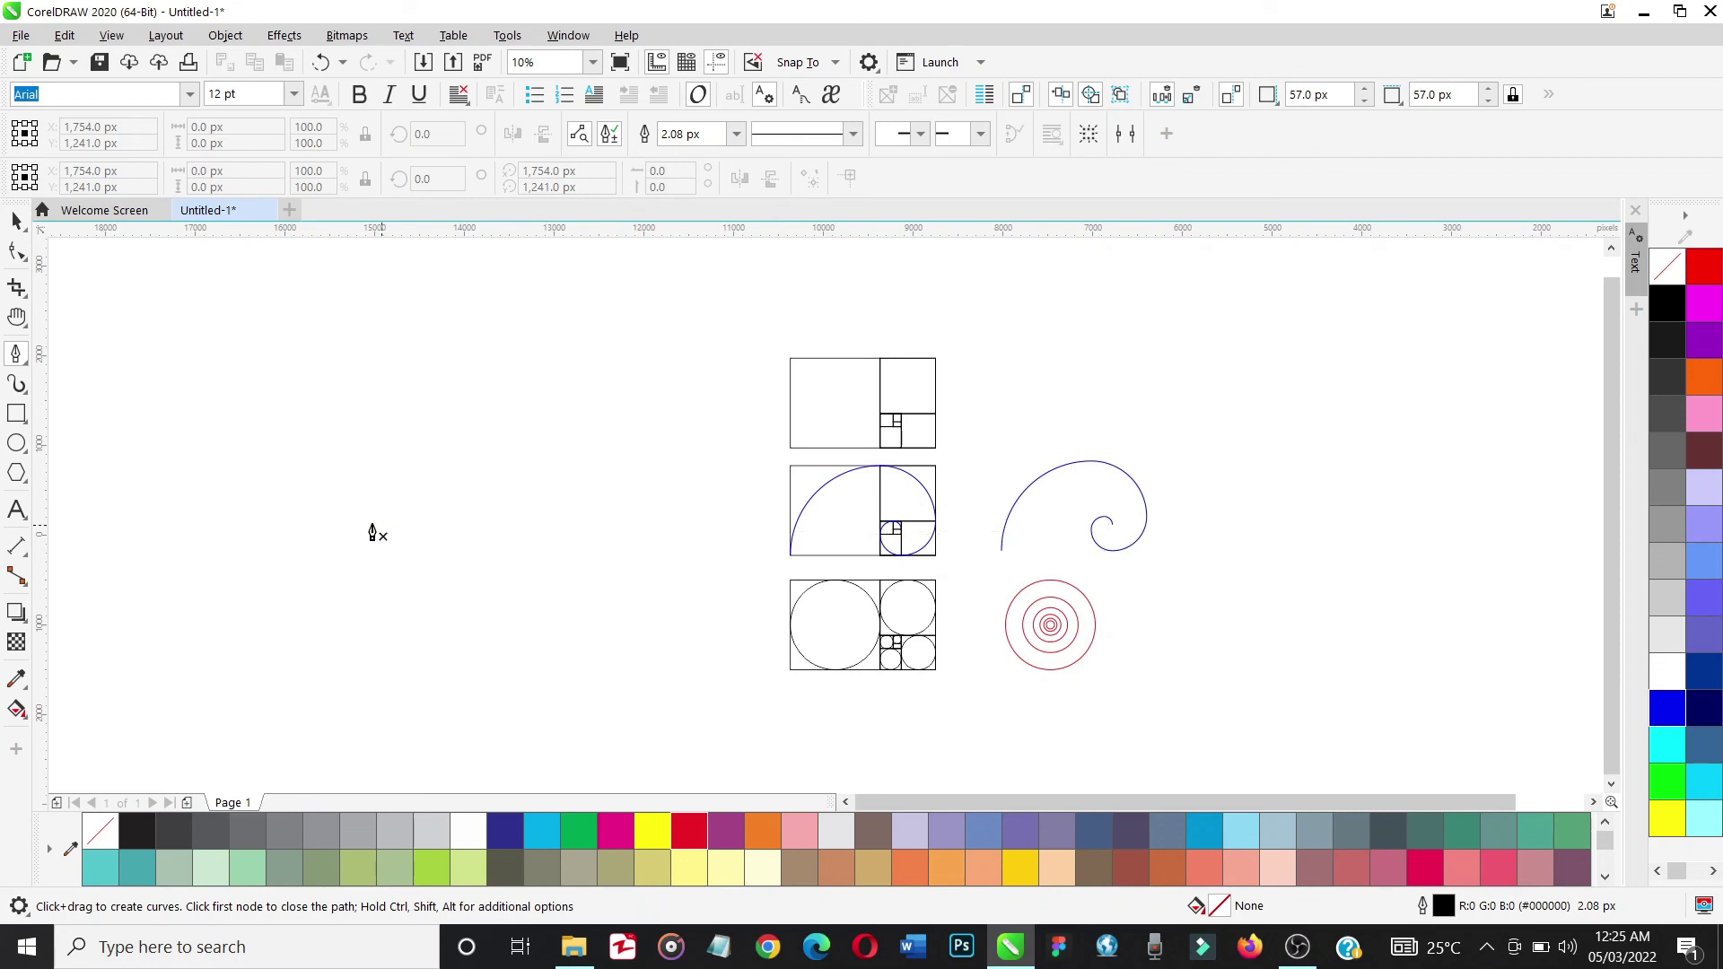
drag(369, 523, 624, 538)
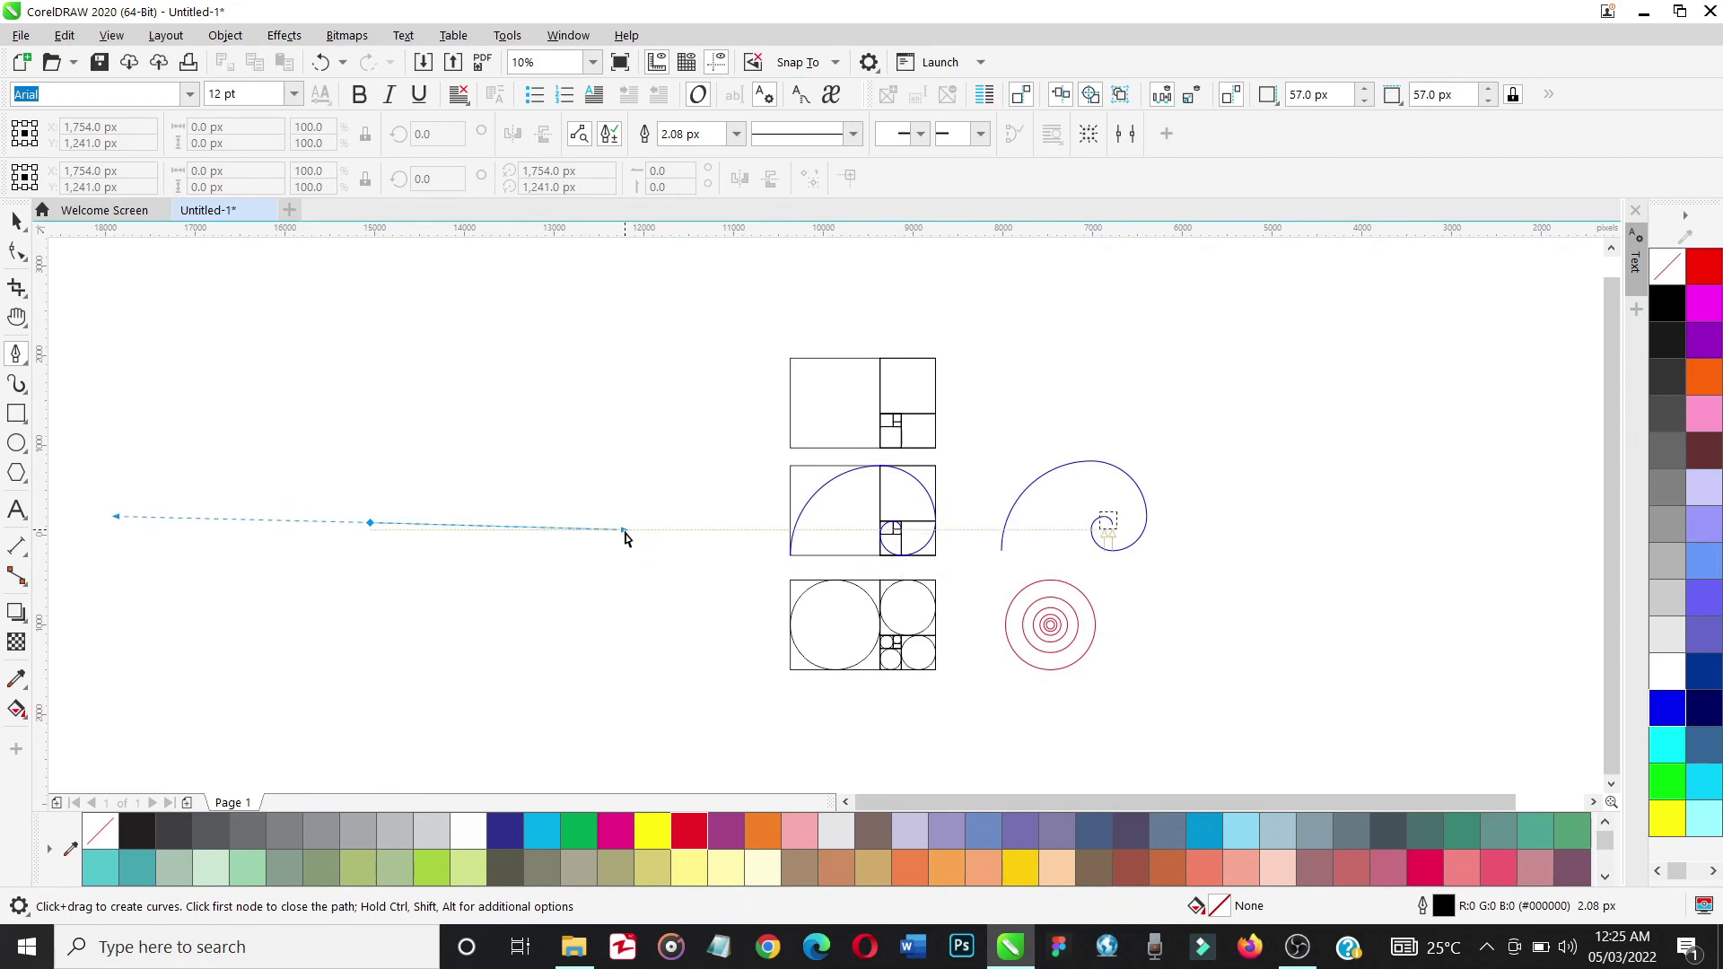
key(space)
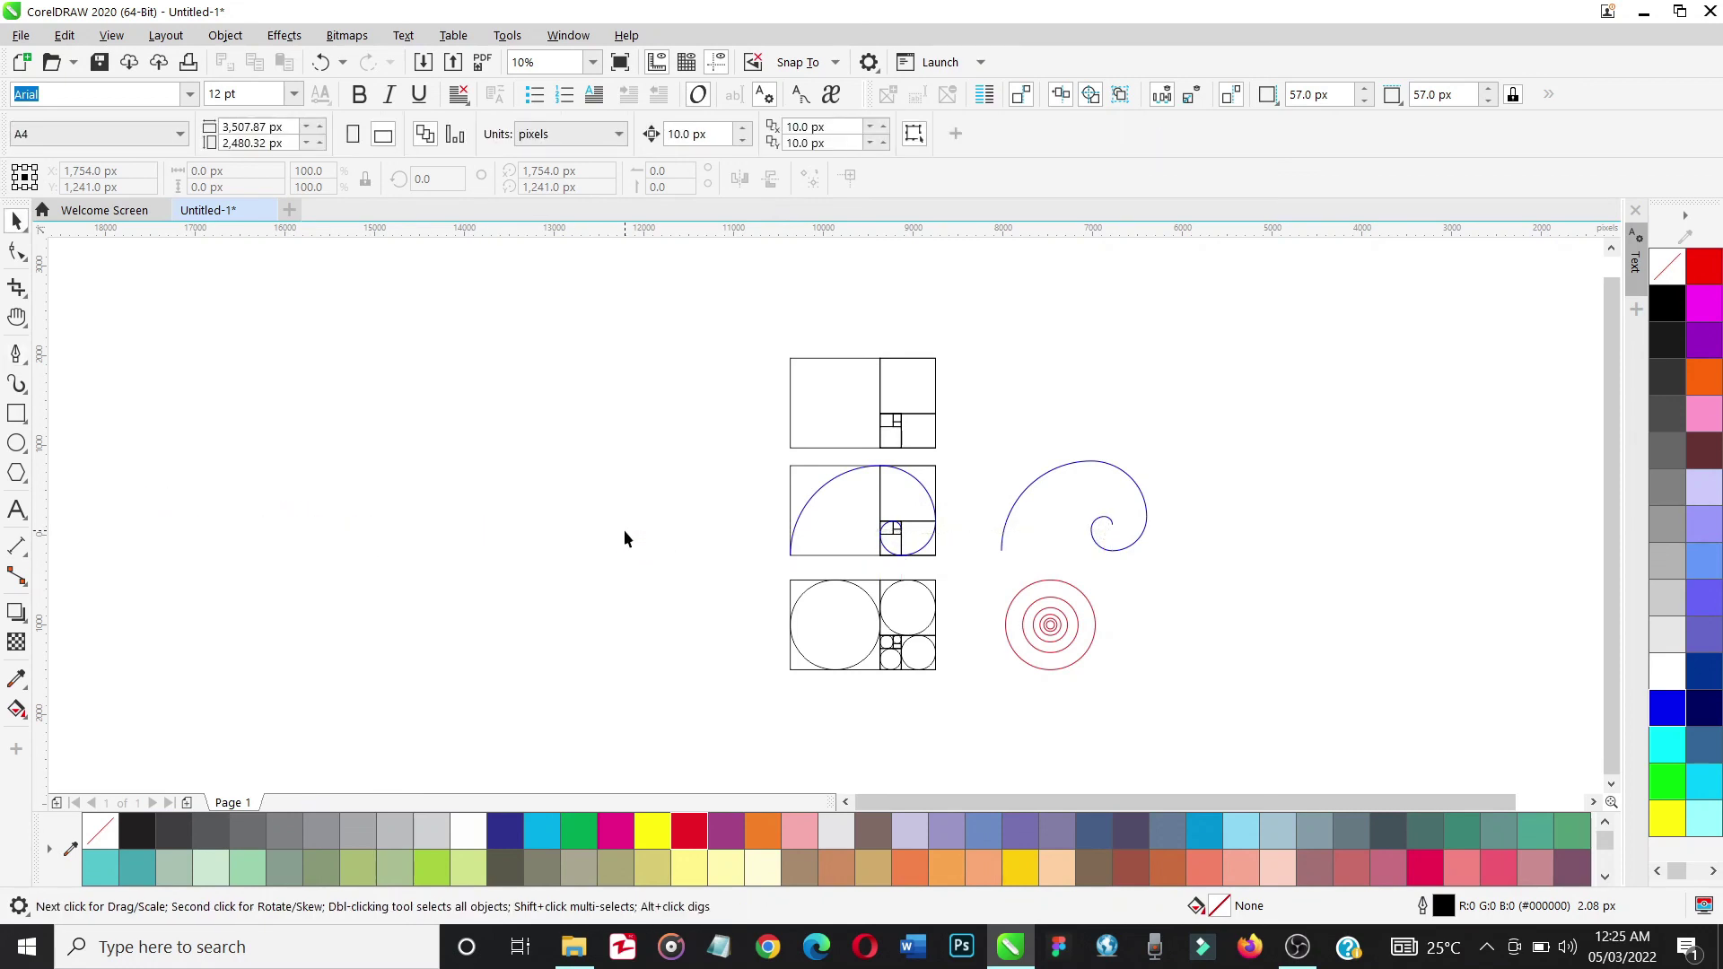